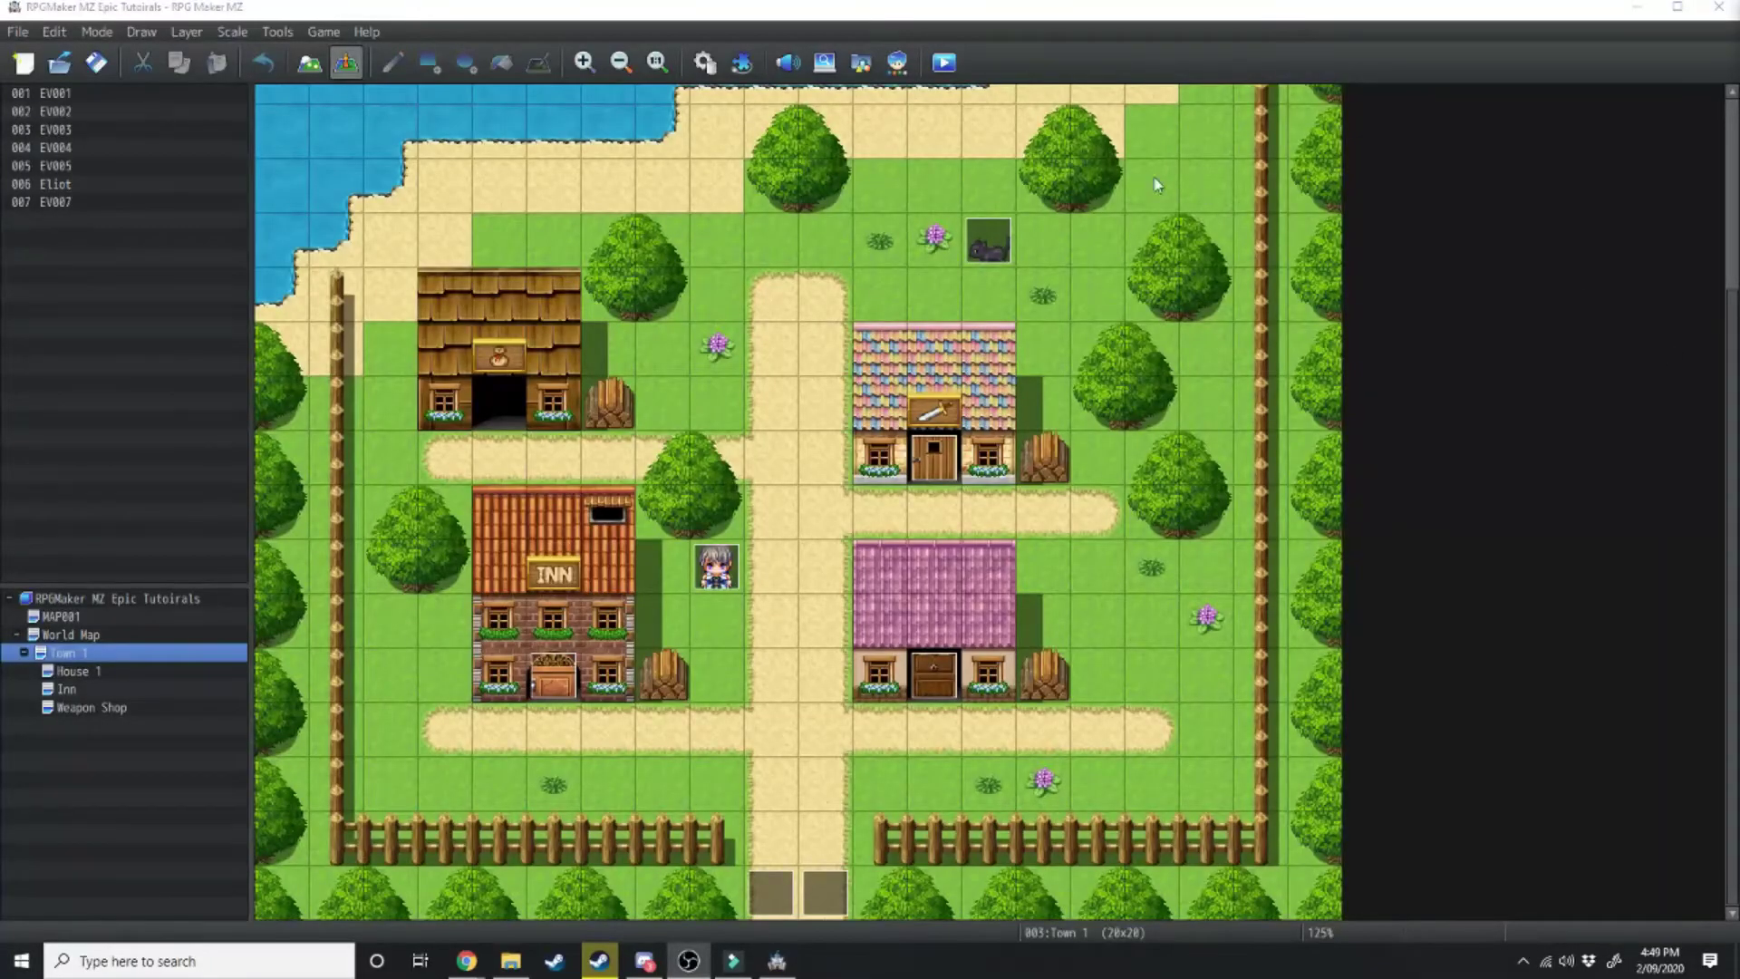
- In Database System 1, delete Reid, Michelle, Kasey and Eliot from Starting Party and uncheck Show Player Followers
{"action": "left_click", "coordinate": [704, 63]}
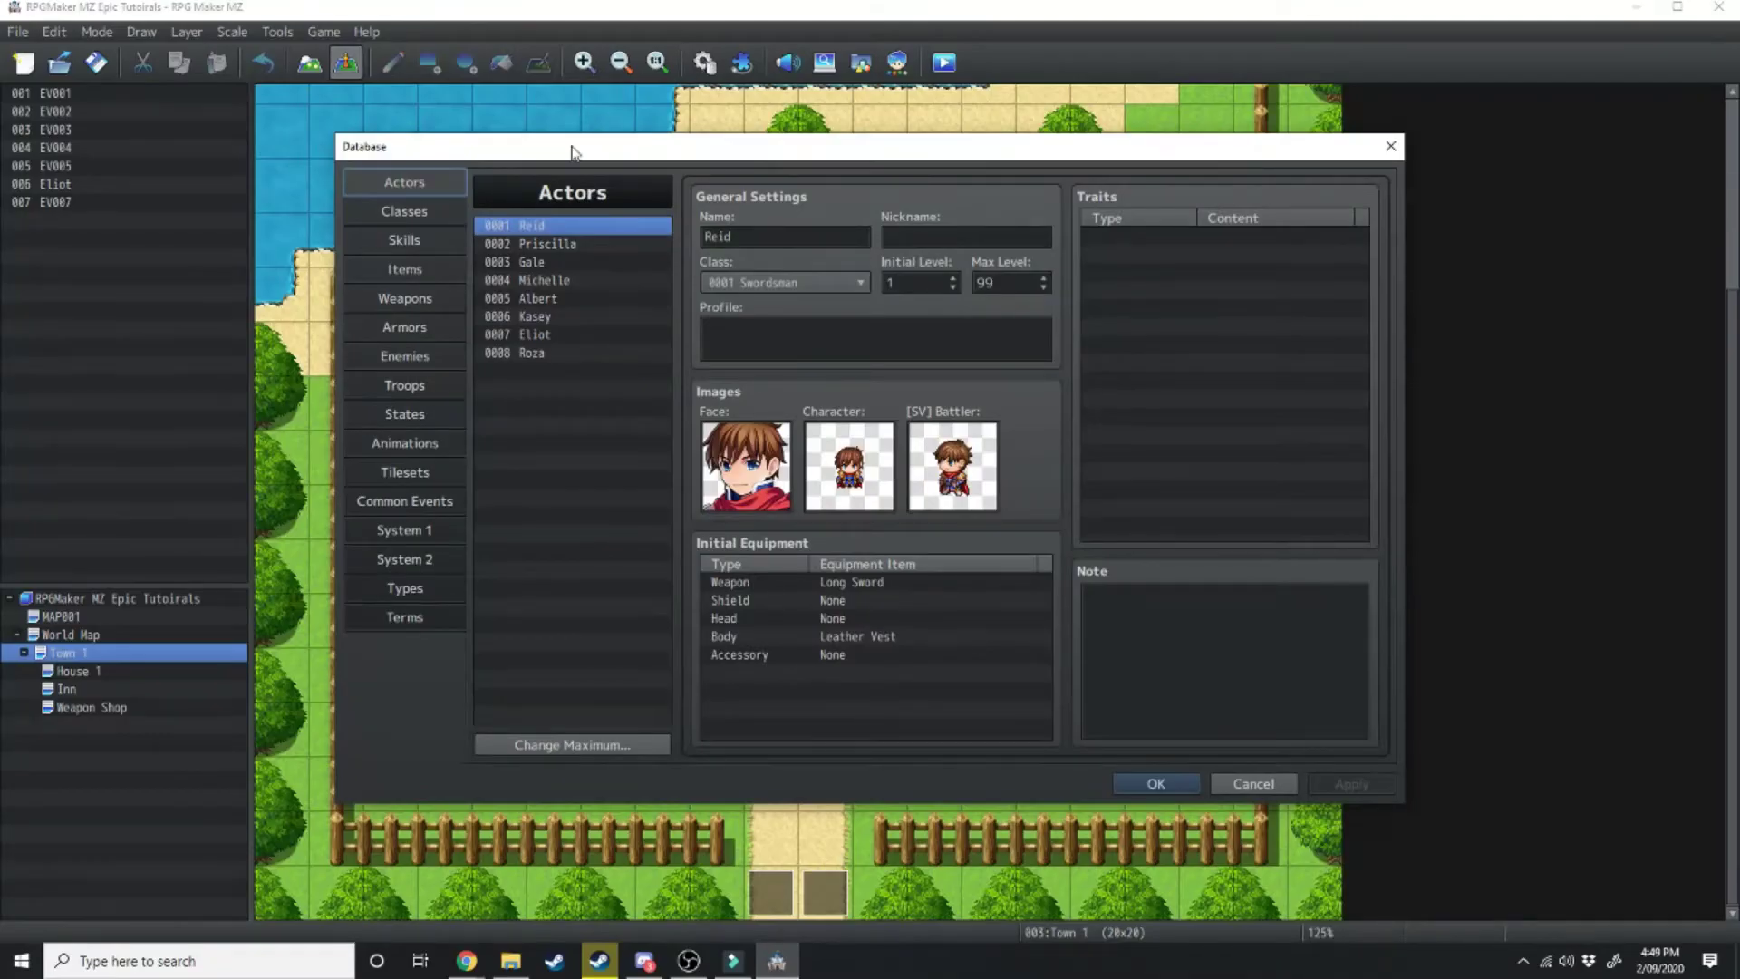
{"action": "left_click", "coordinate": [410, 532]}
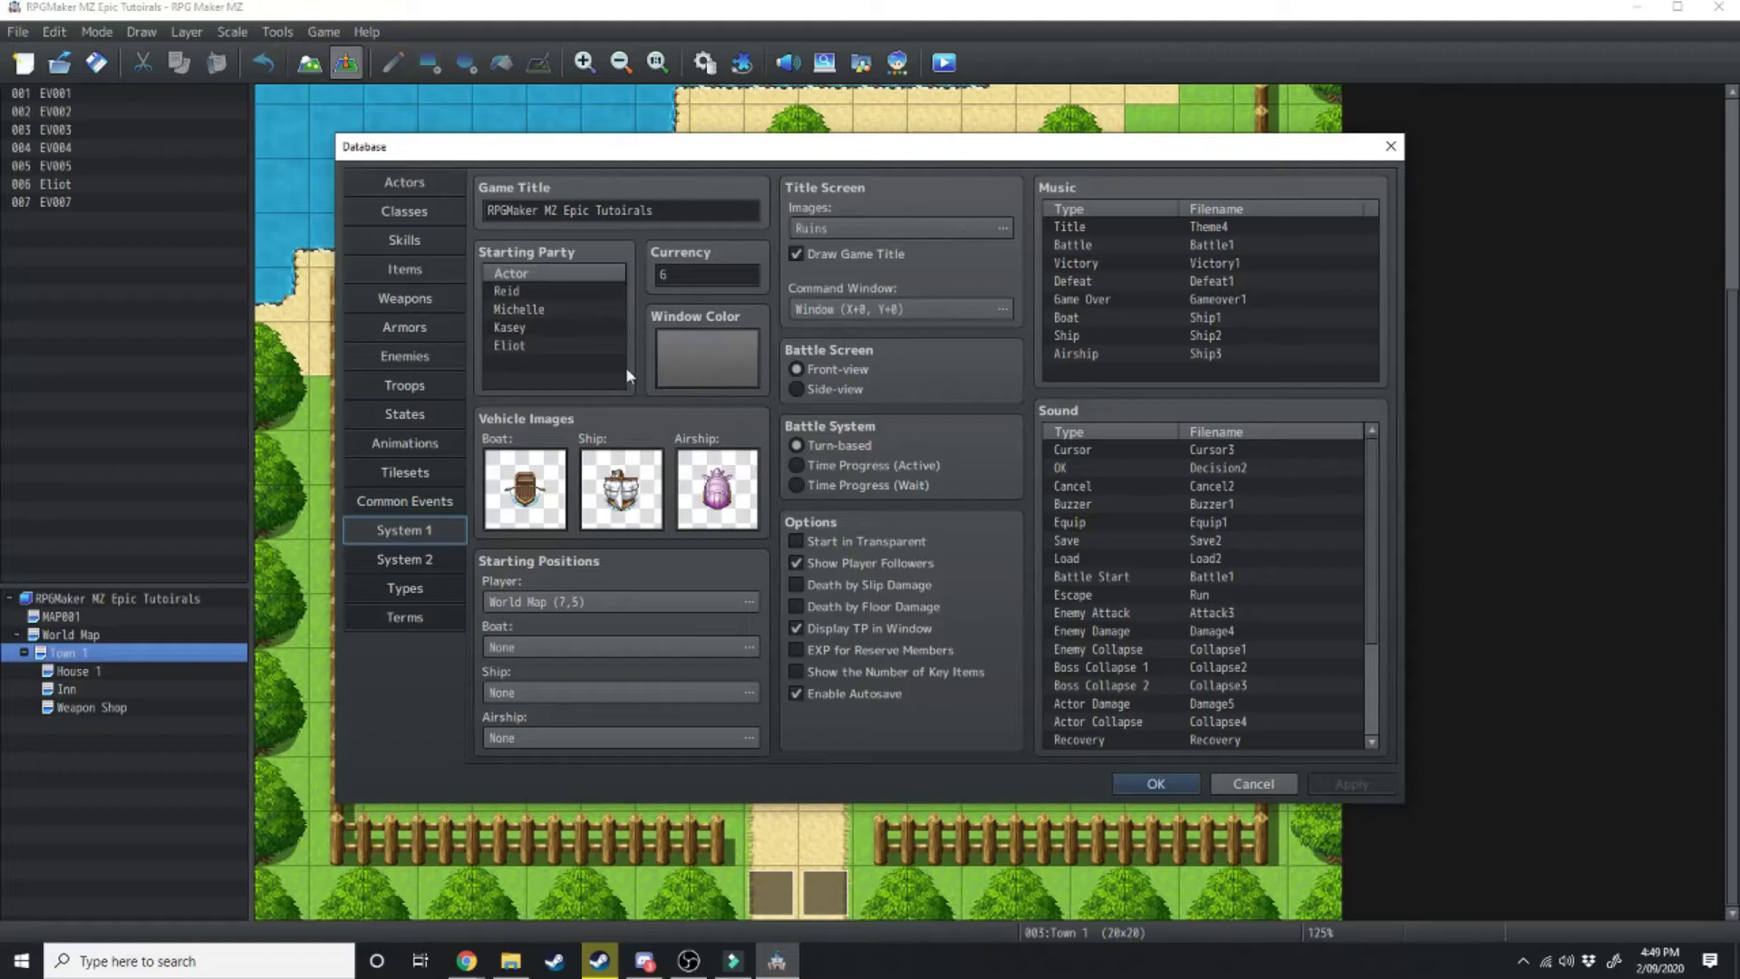
{"action": "left_click", "coordinate": [513, 289]}
{"action": "left_click", "coordinate": [516, 311]}
{"action": "left_click", "coordinate": [517, 332]}
{"action": "left_click", "coordinate": [507, 347]}
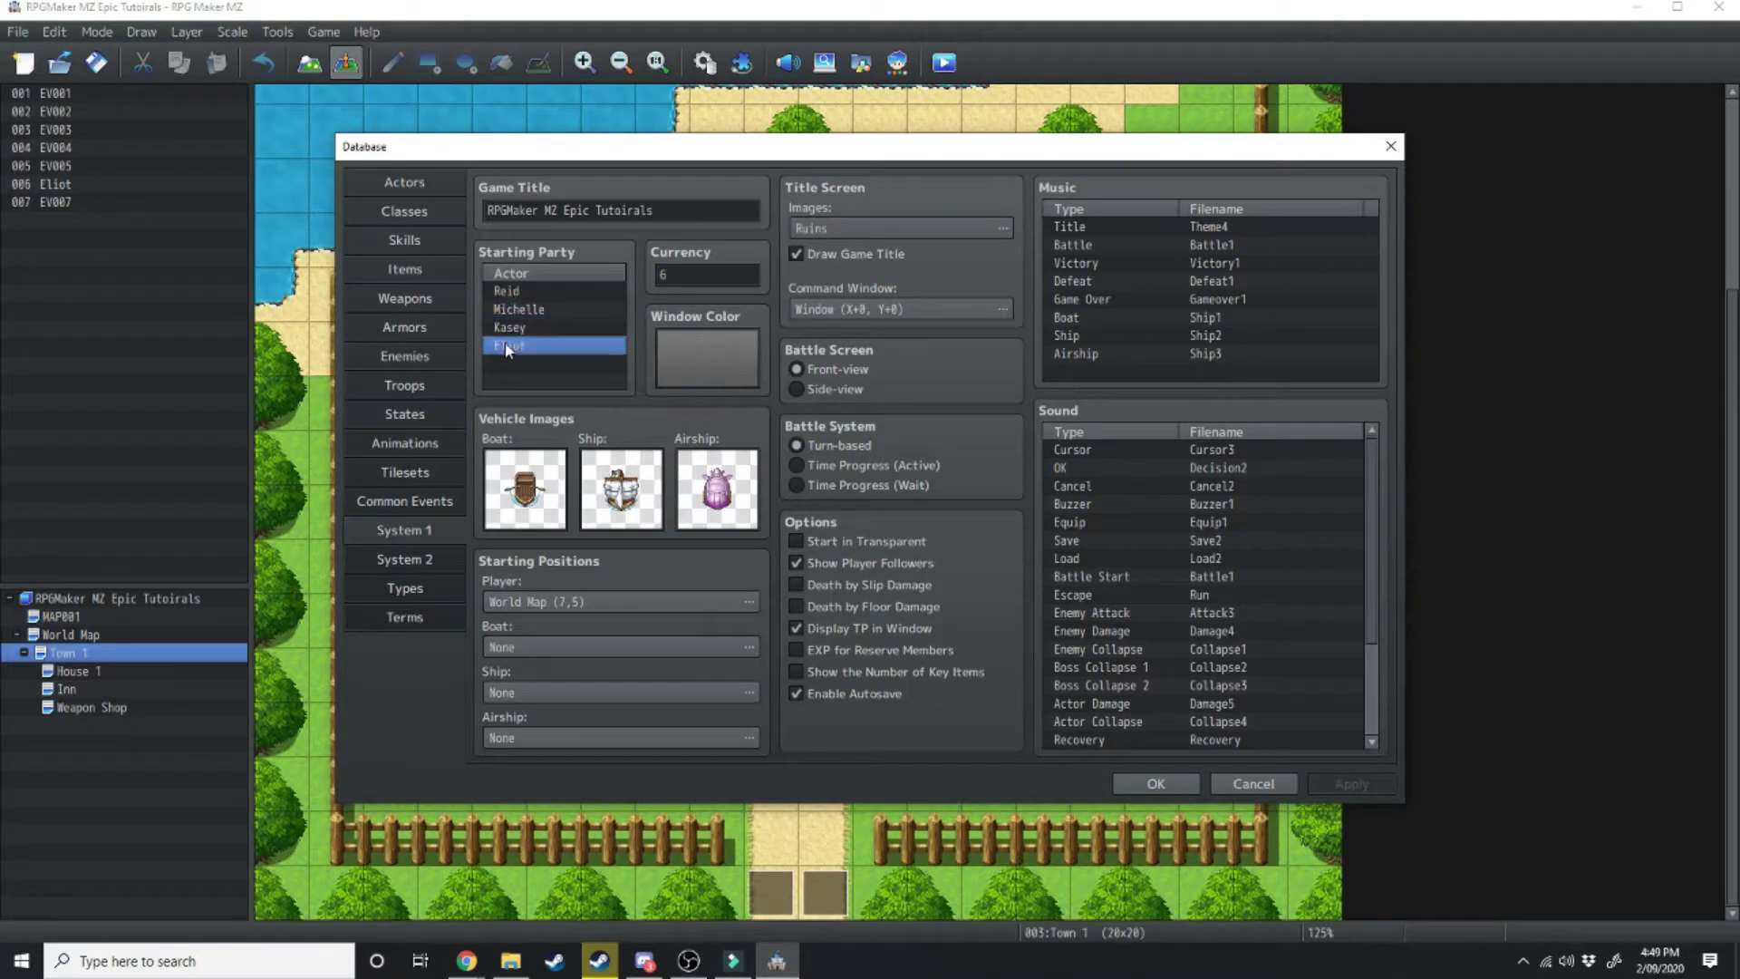
{"action": "left_click", "coordinate": [522, 292]}
{"action": "left_click", "coordinate": [508, 363]}
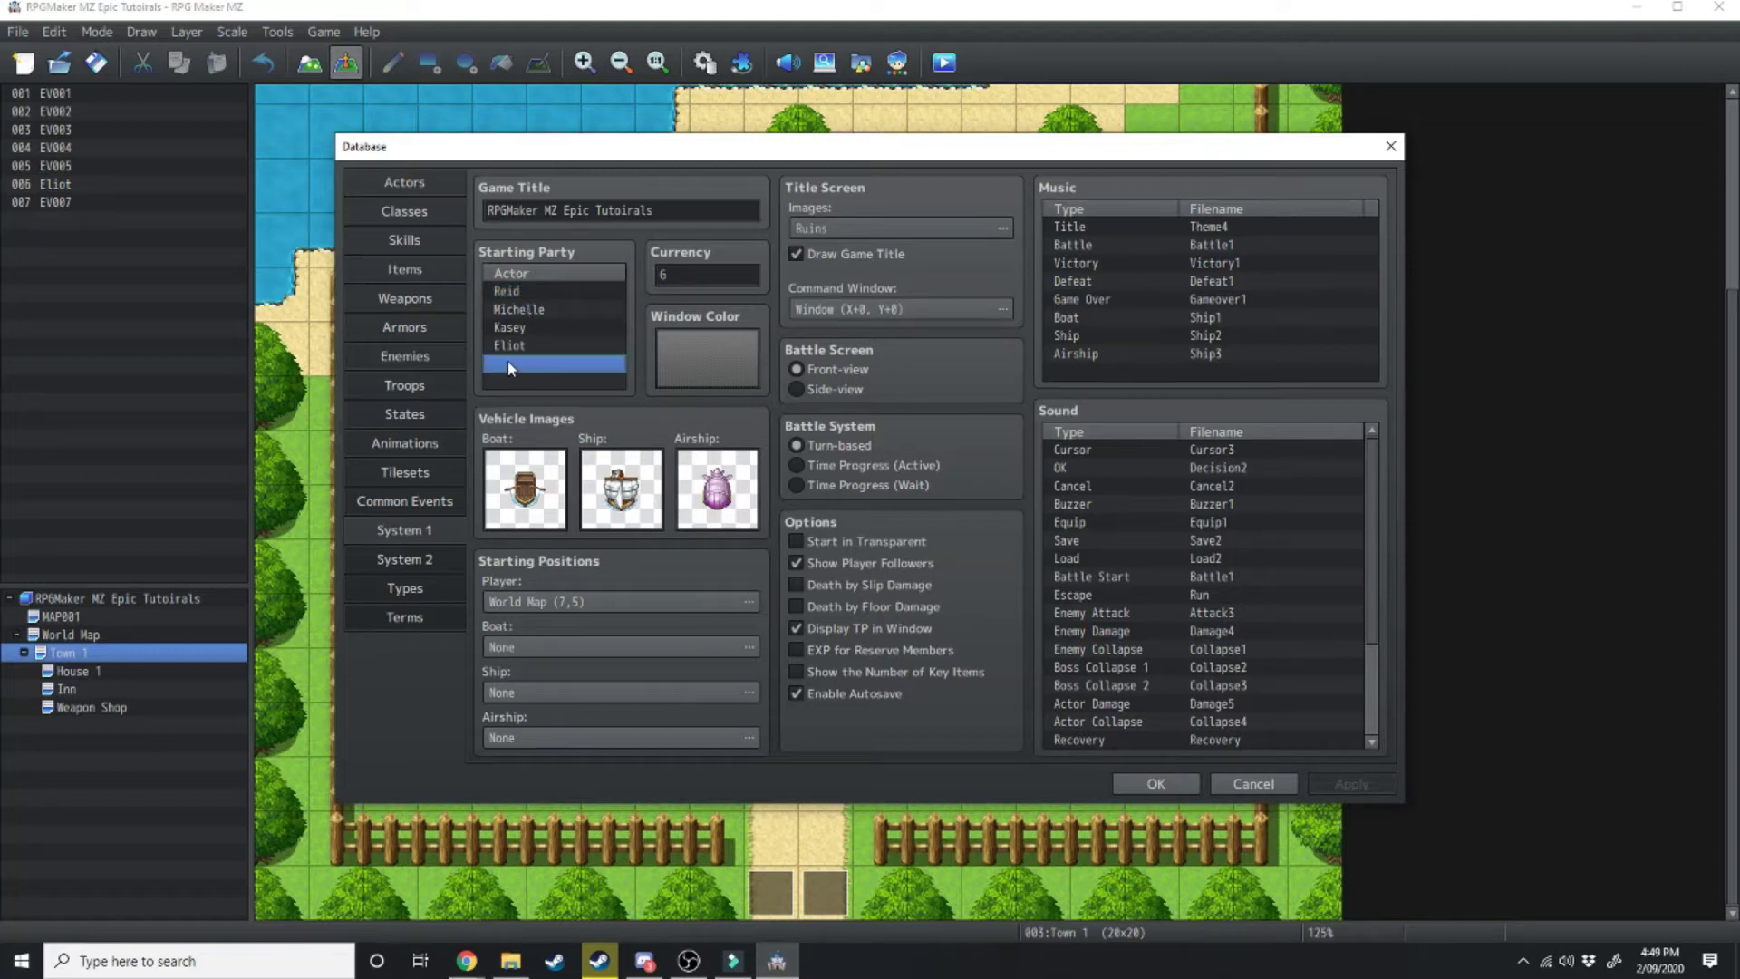
{"action": "key", "text": "Delete"}
{"action": "key", "text": "Delete"}
{"action": "key", "text": "Delete"}
{"action": "key", "text": "Delete"}
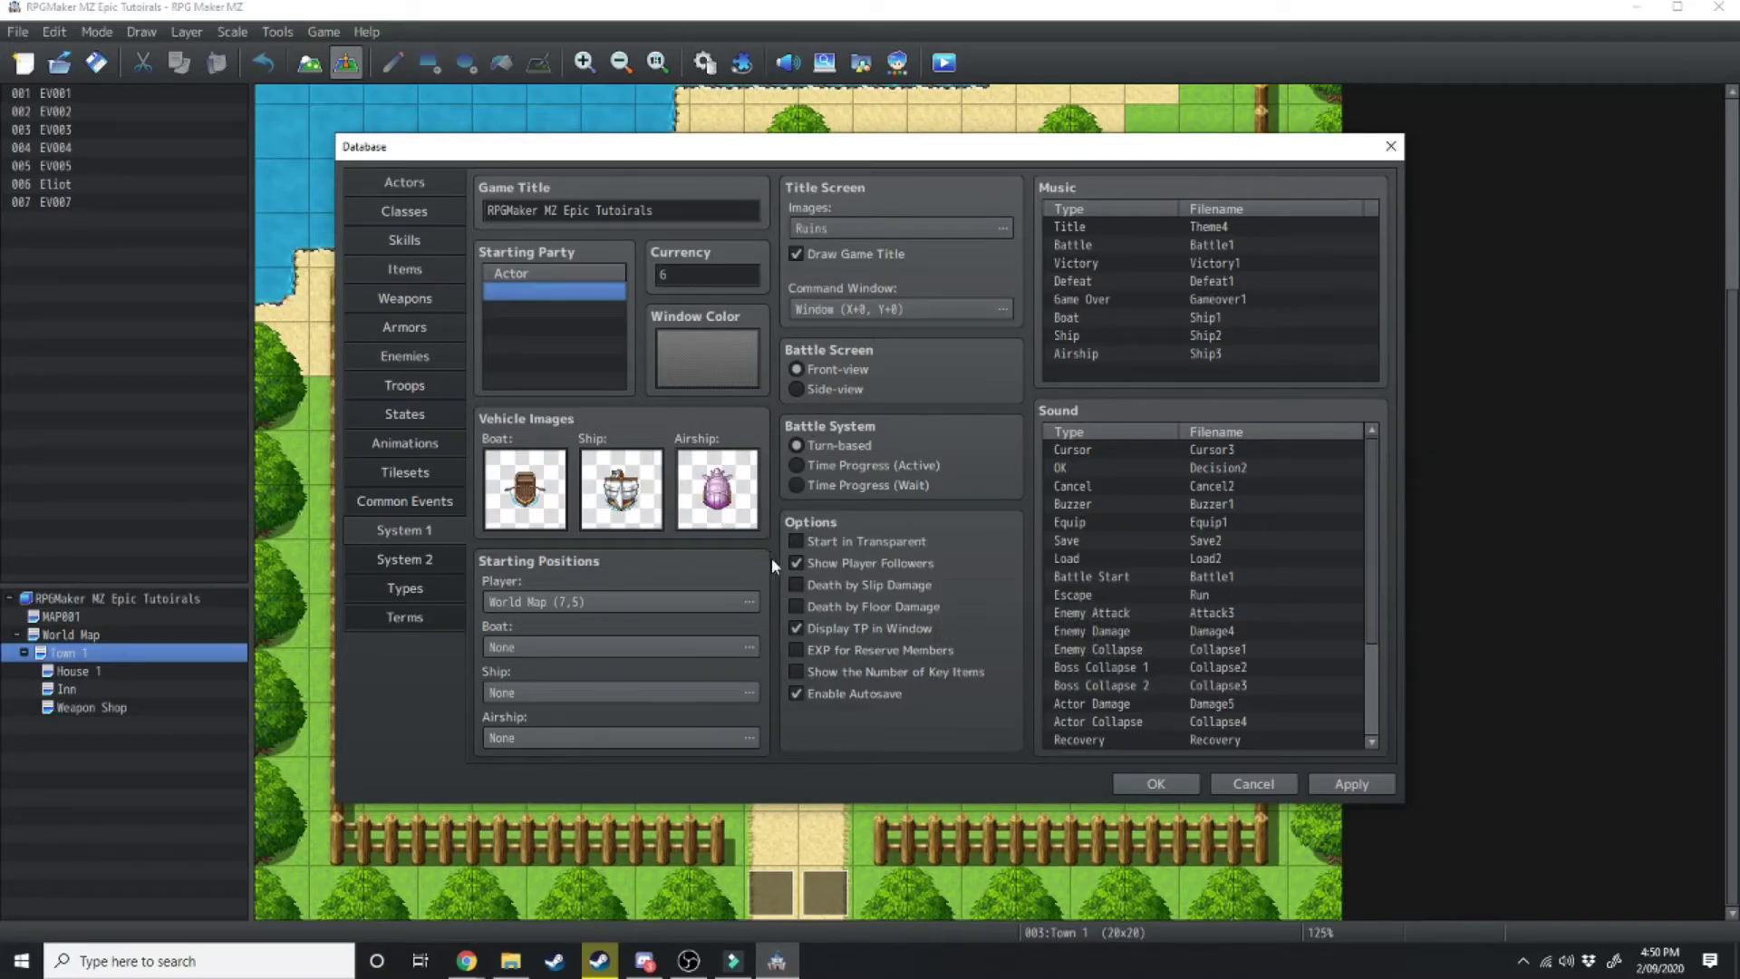
{"action": "left_click", "coordinate": [796, 563]}
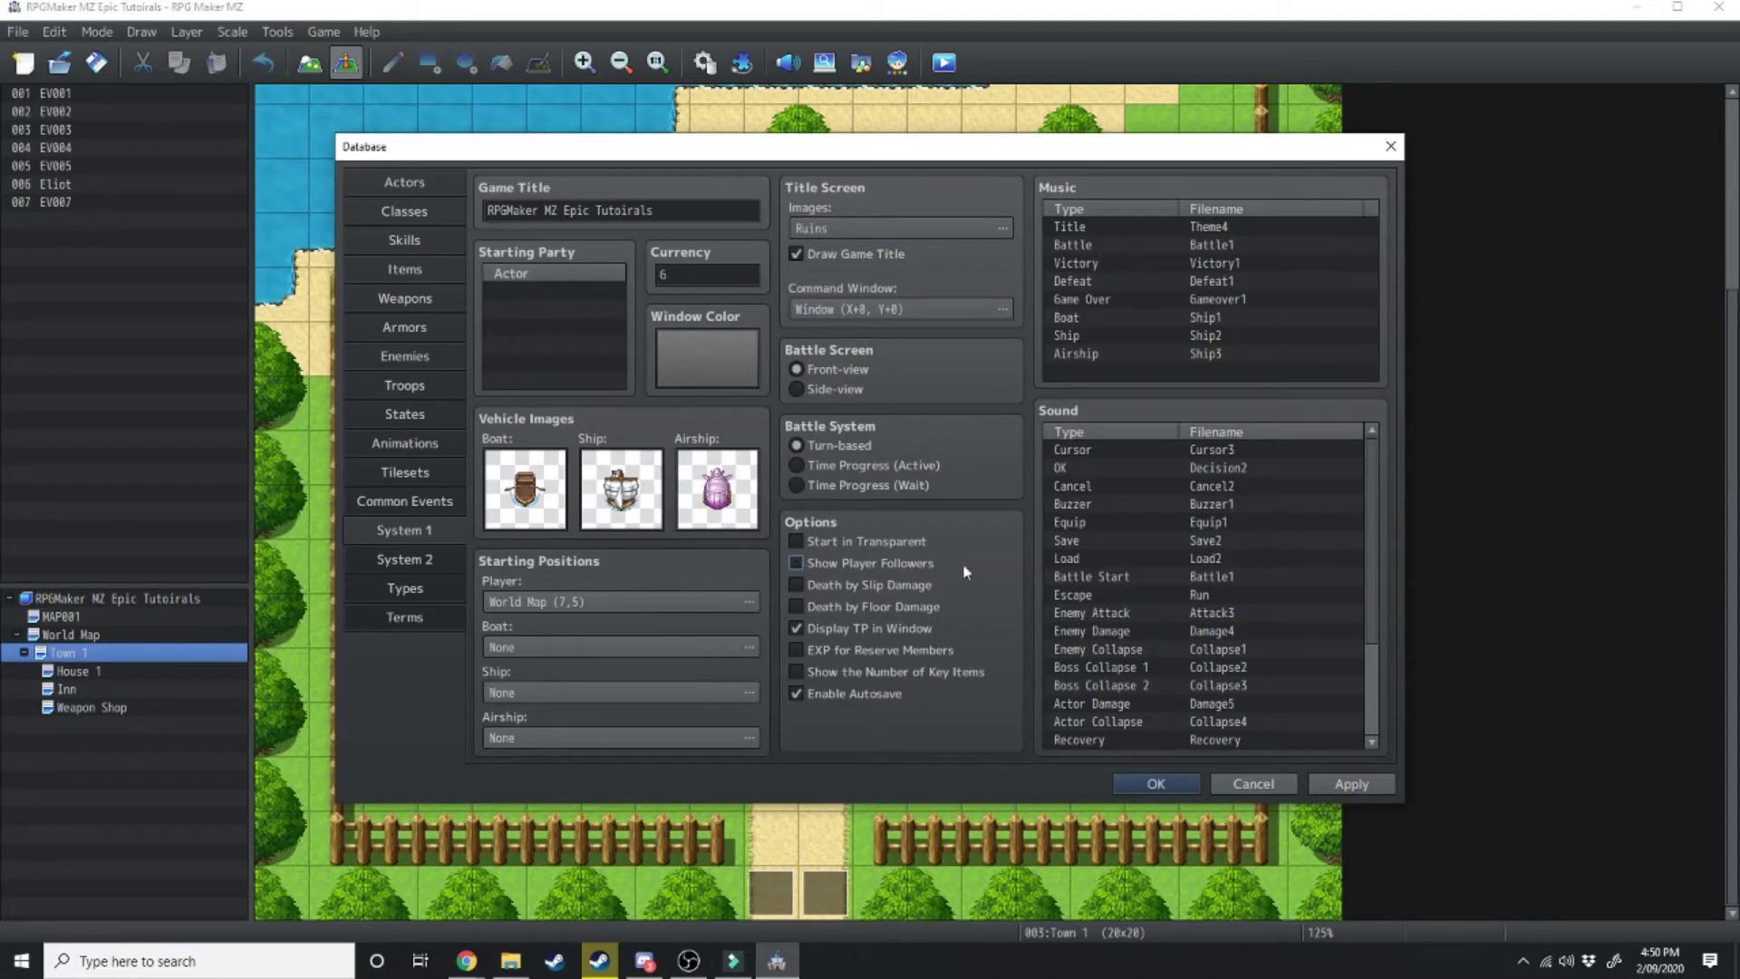
- Close the database, open the Character Generator, and preview front hair styles before keeping the original
{"action": "left_click", "coordinate": [1157, 781]}
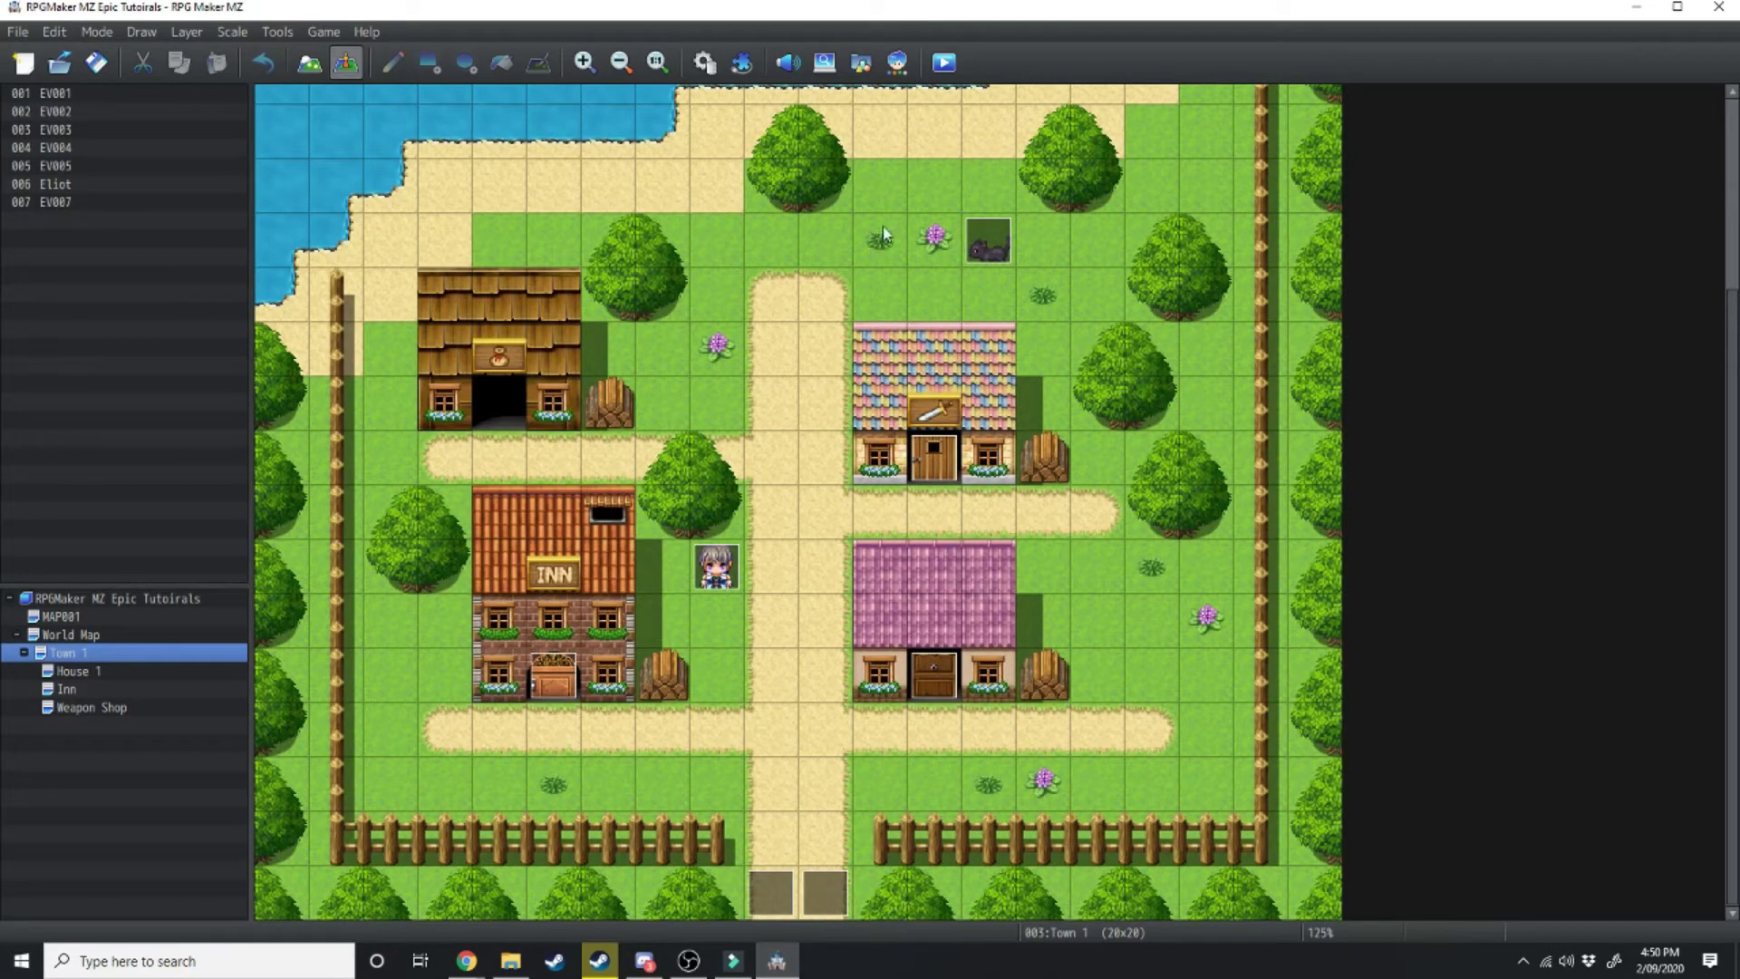
{"action": "left_click", "coordinate": [900, 64]}
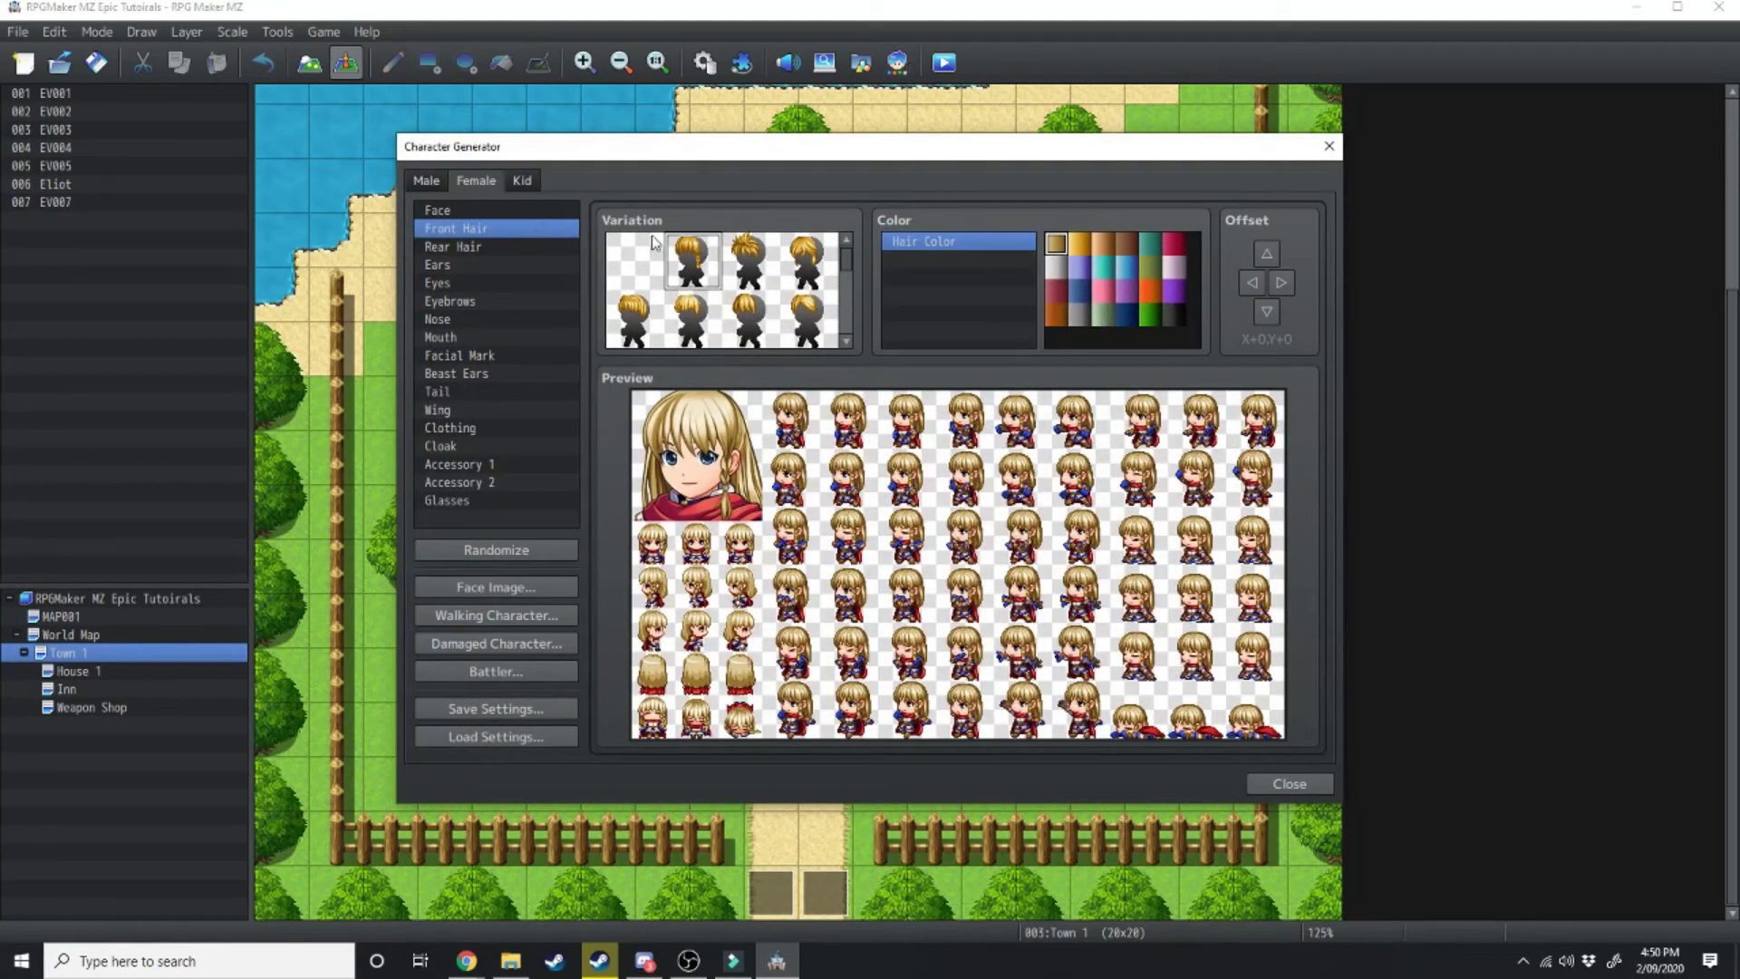
{"action": "left_click", "coordinate": [749, 261]}
{"action": "left_click", "coordinate": [750, 319]}
{"action": "left_click", "coordinate": [691, 319]}
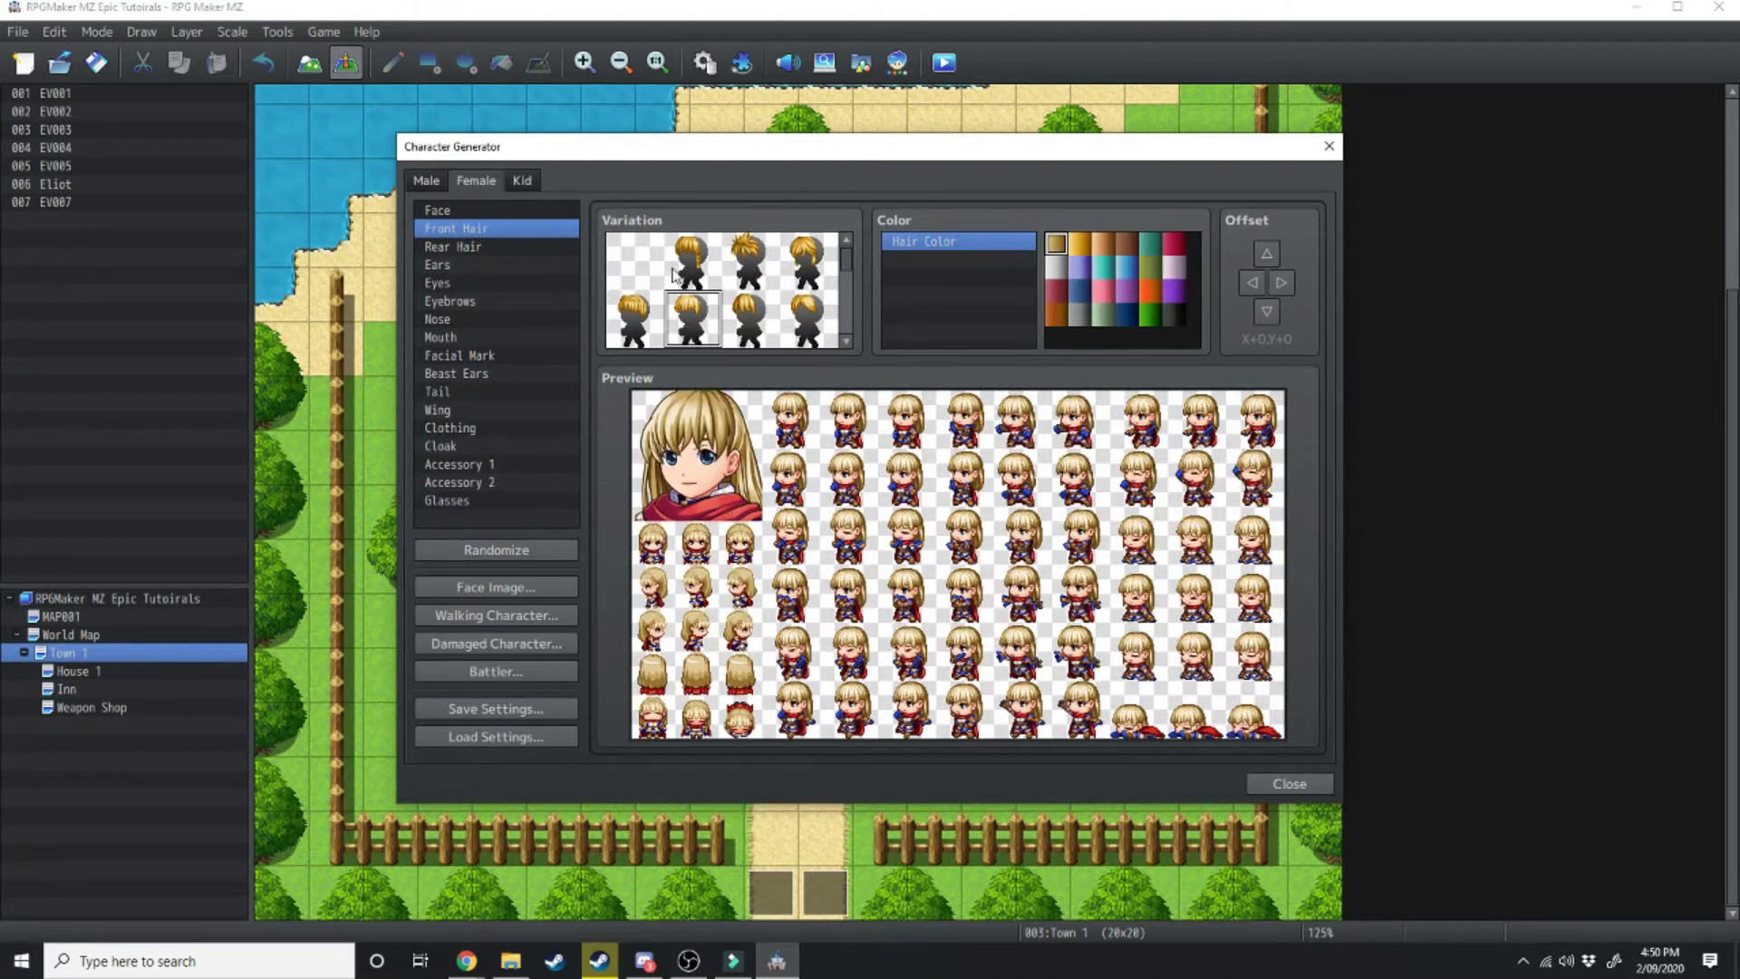
{"action": "left_click", "coordinate": [692, 261]}
- Add whisker facial marks and try several Accessory 1 options, leaving no accessory on
{"action": "left_click", "coordinate": [500, 302]}
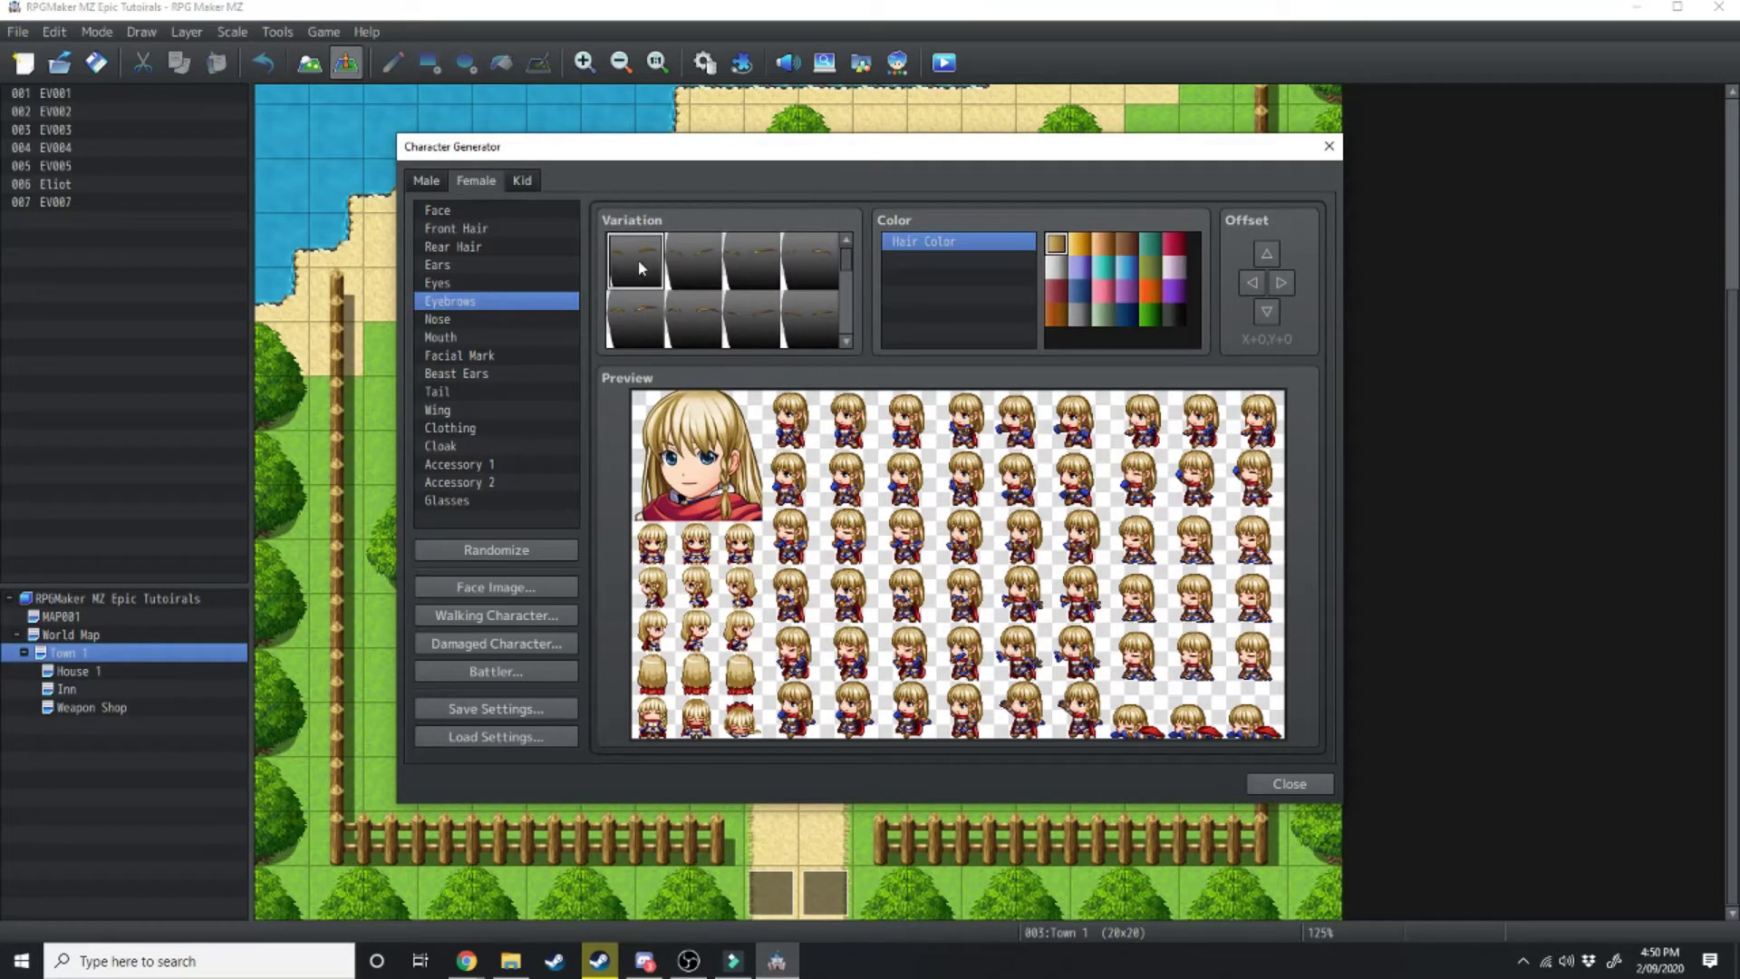
{"action": "left_click", "coordinate": [477, 360]}
{"action": "left_click", "coordinate": [805, 317]}
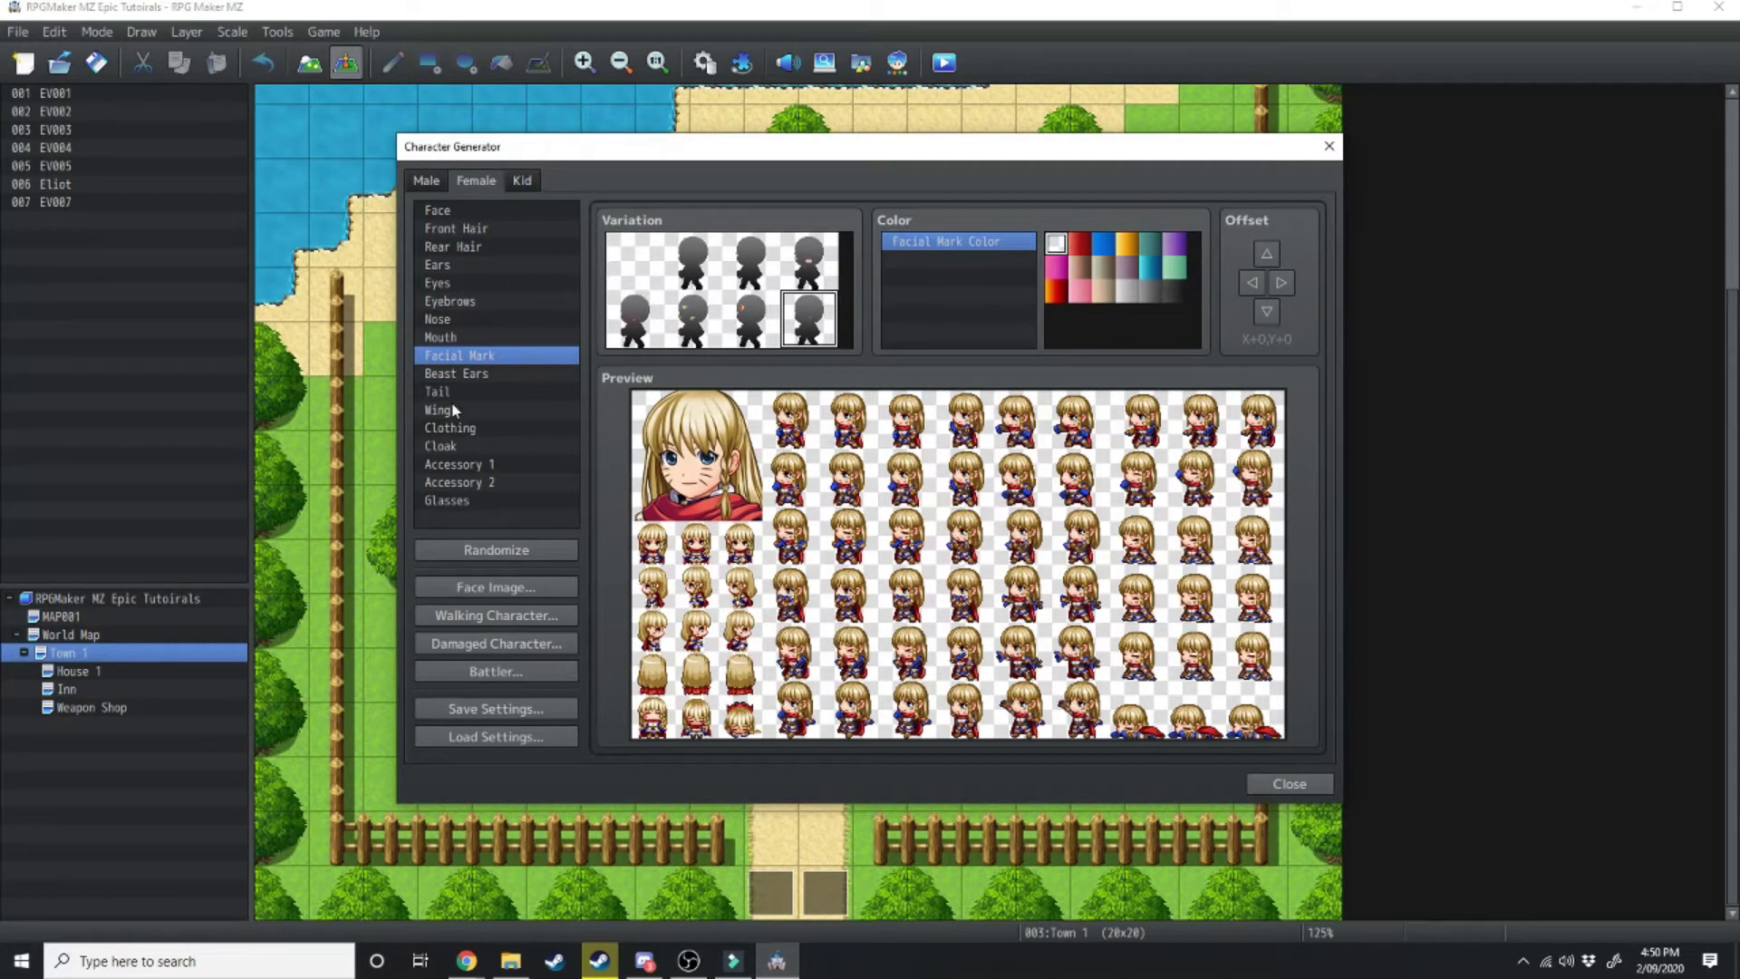
{"action": "left_click", "coordinate": [459, 464]}
{"action": "left_click", "coordinate": [750, 317]}
{"action": "left_click", "coordinate": [808, 317]}
{"action": "left_click", "coordinate": [807, 261]}
{"action": "left_click", "coordinate": [744, 255]}
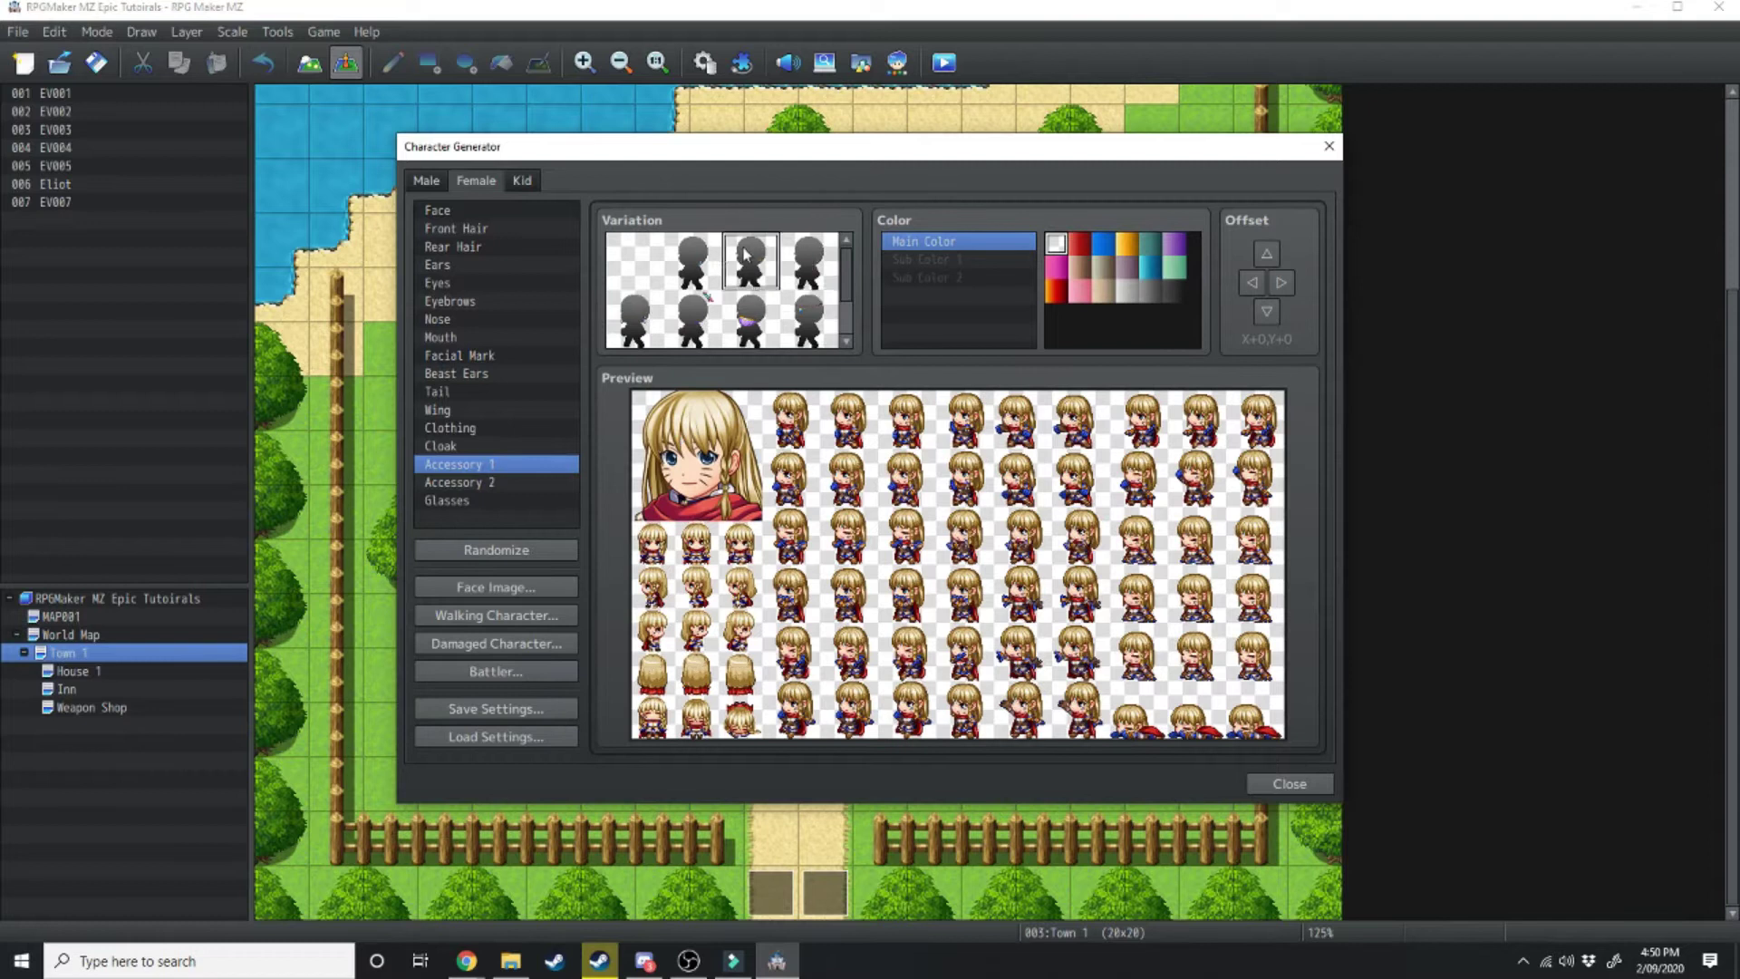
{"action": "left_click", "coordinate": [634, 261]}
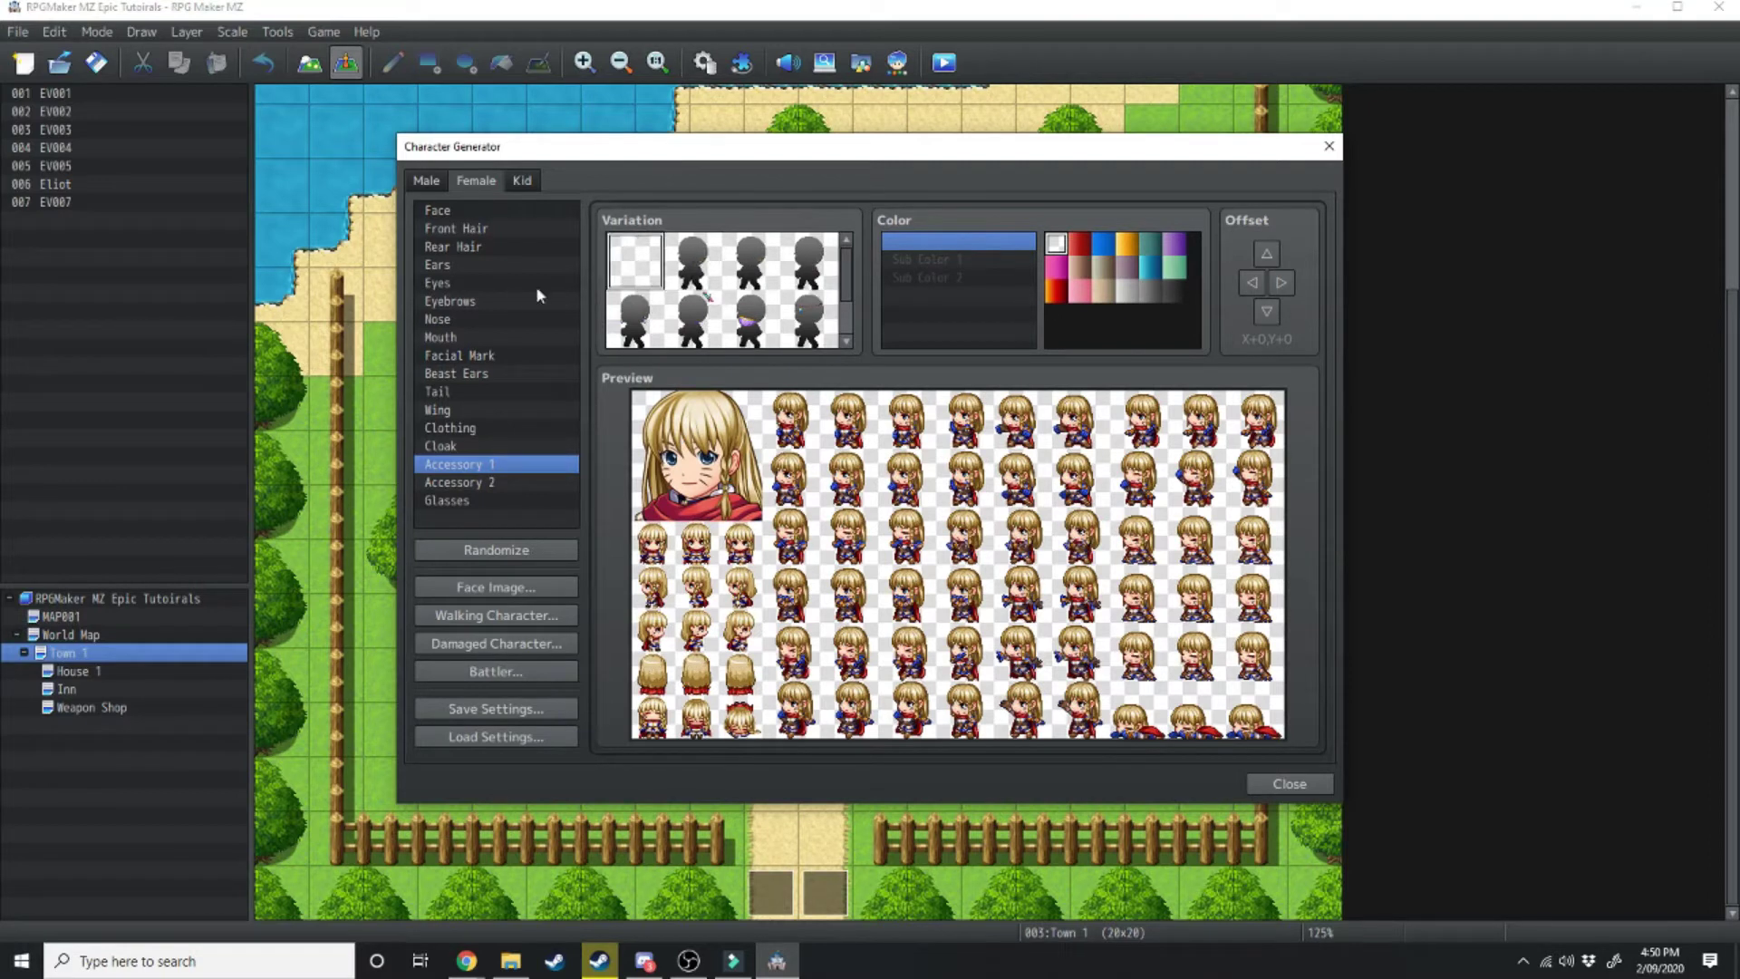
- Give the female character the fourth face shape and the darker top-right skin colour
{"action": "left_click", "coordinate": [475, 211]}
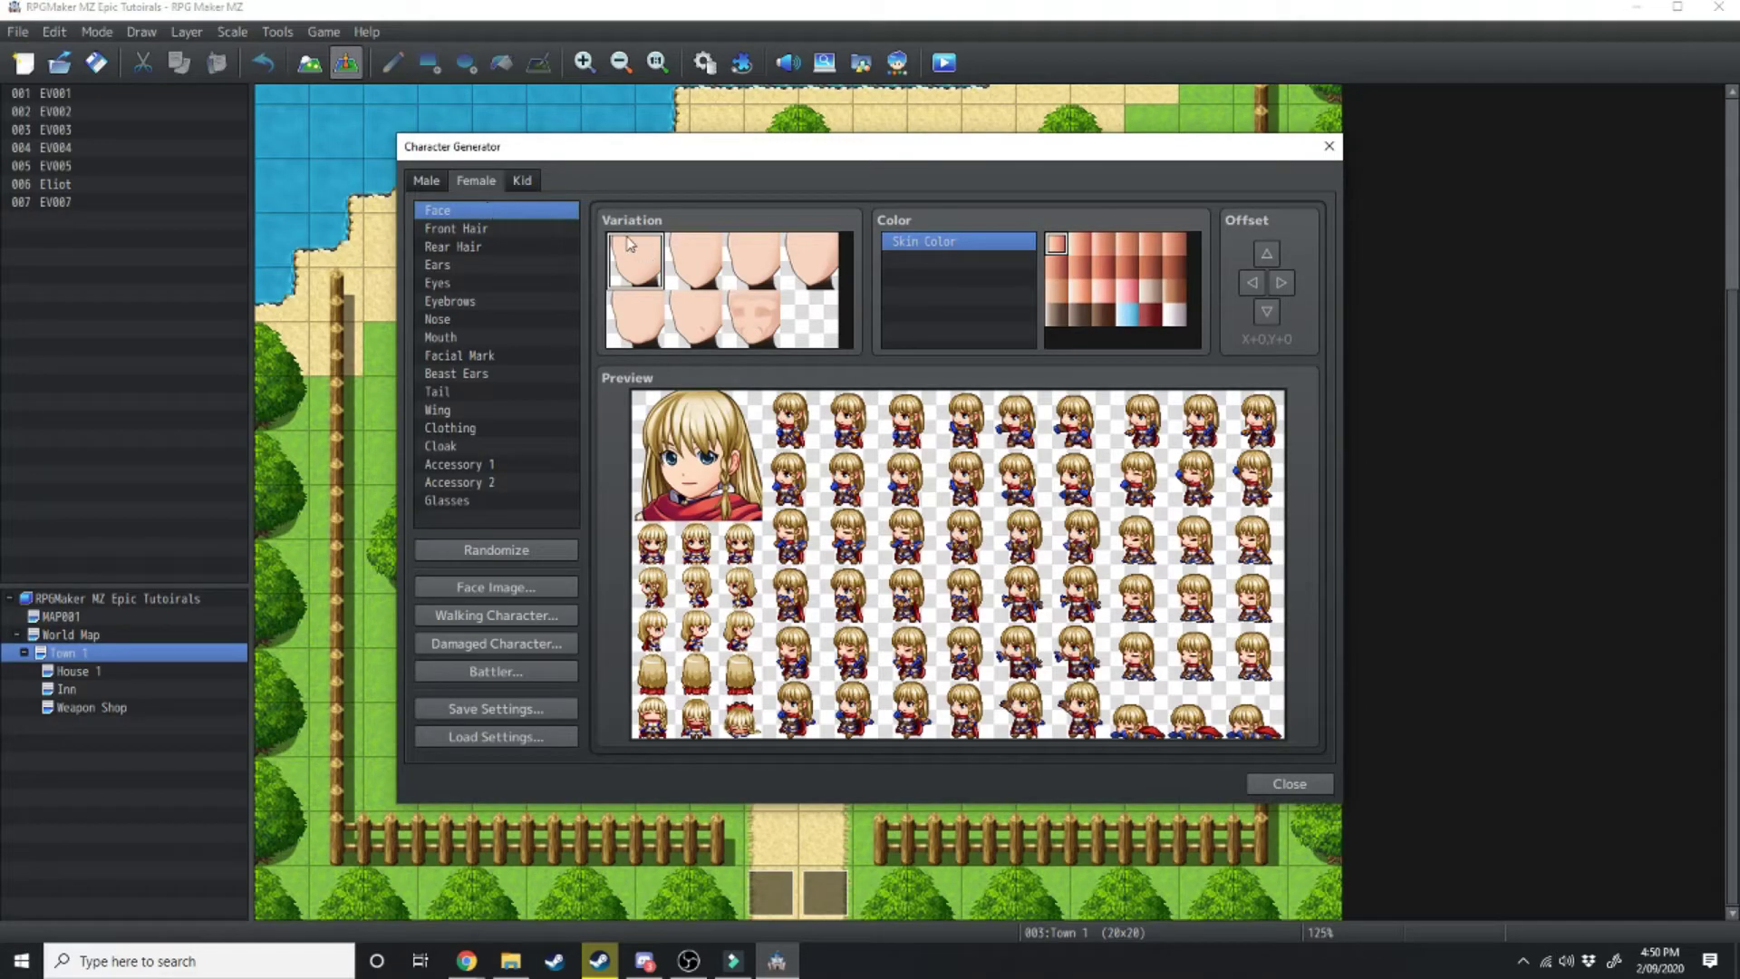
{"action": "left_click", "coordinate": [687, 250]}
{"action": "left_click", "coordinate": [763, 256]}
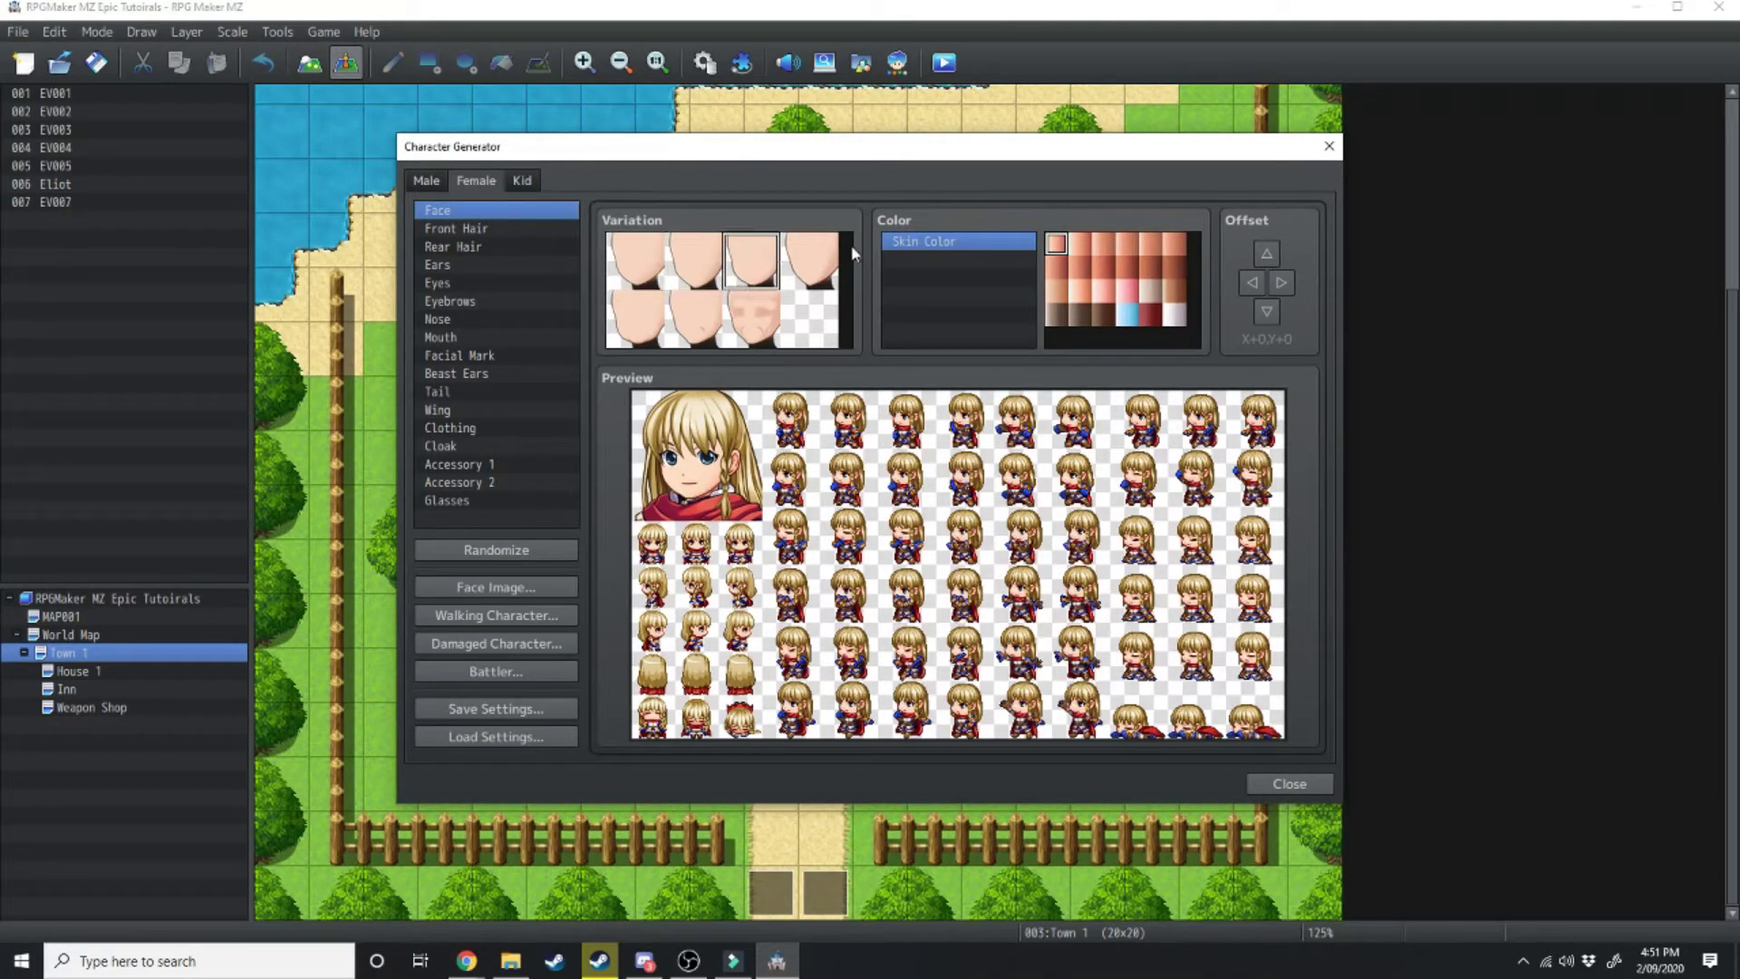
{"action": "left_click", "coordinate": [815, 259]}
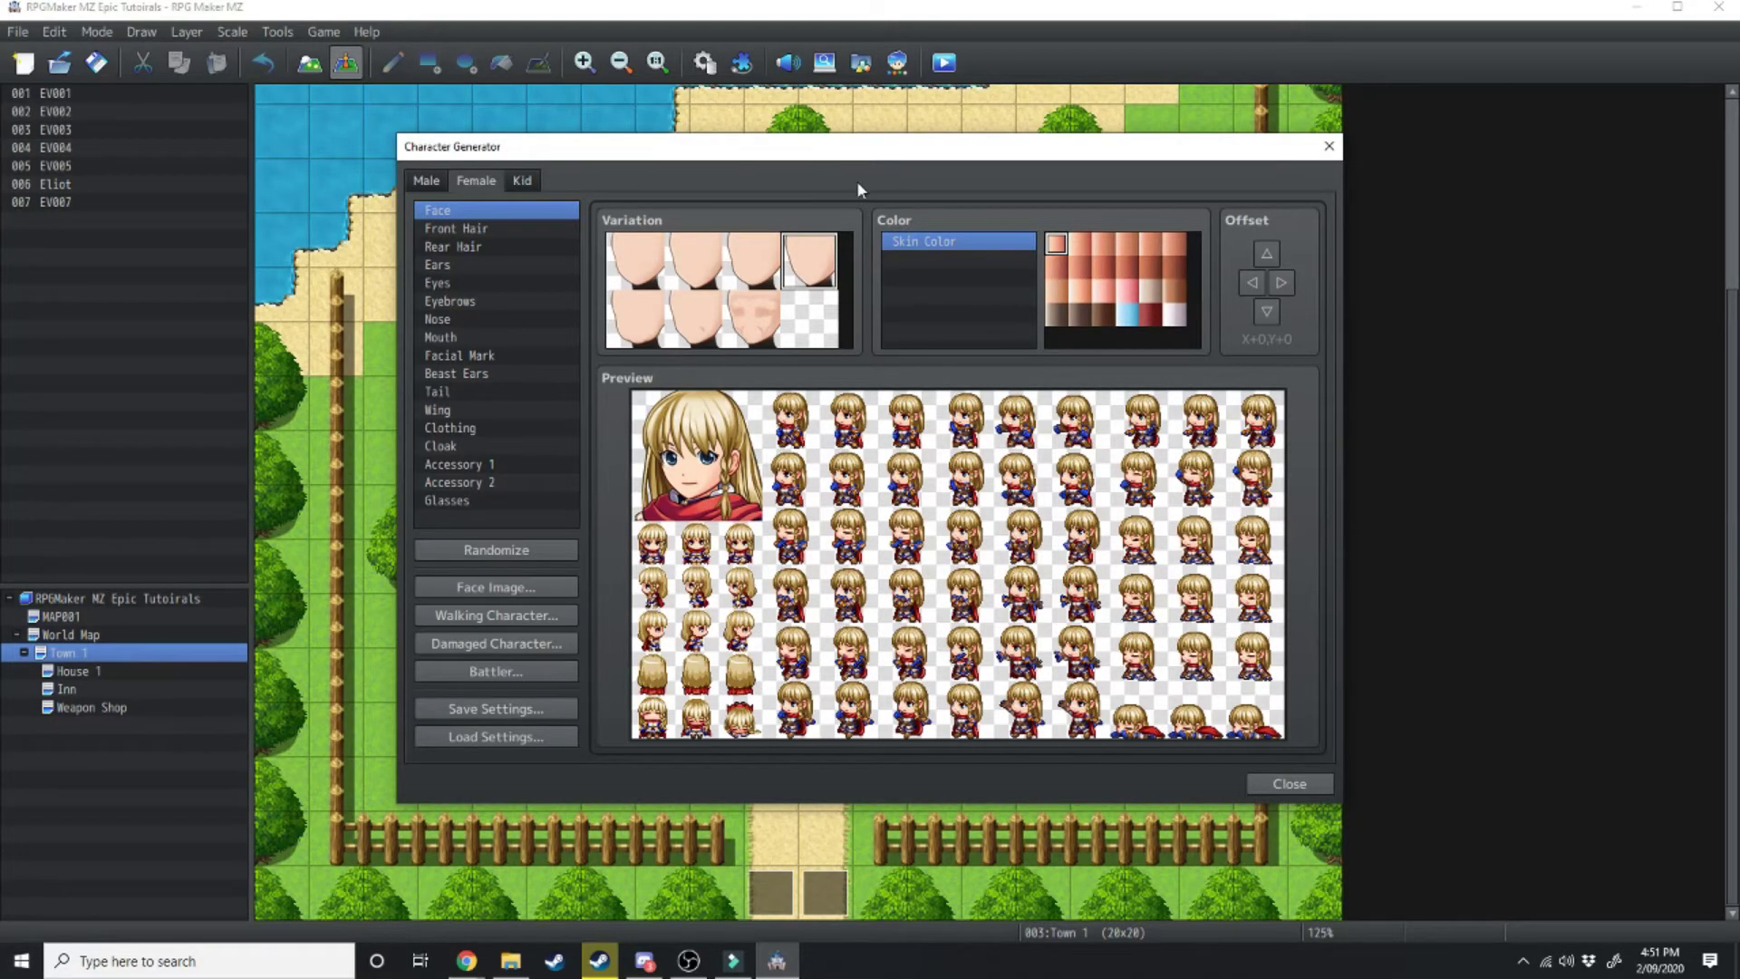
{"action": "left_click_drag", "start_coordinate": [849, 152], "coordinate": [851, 193]}
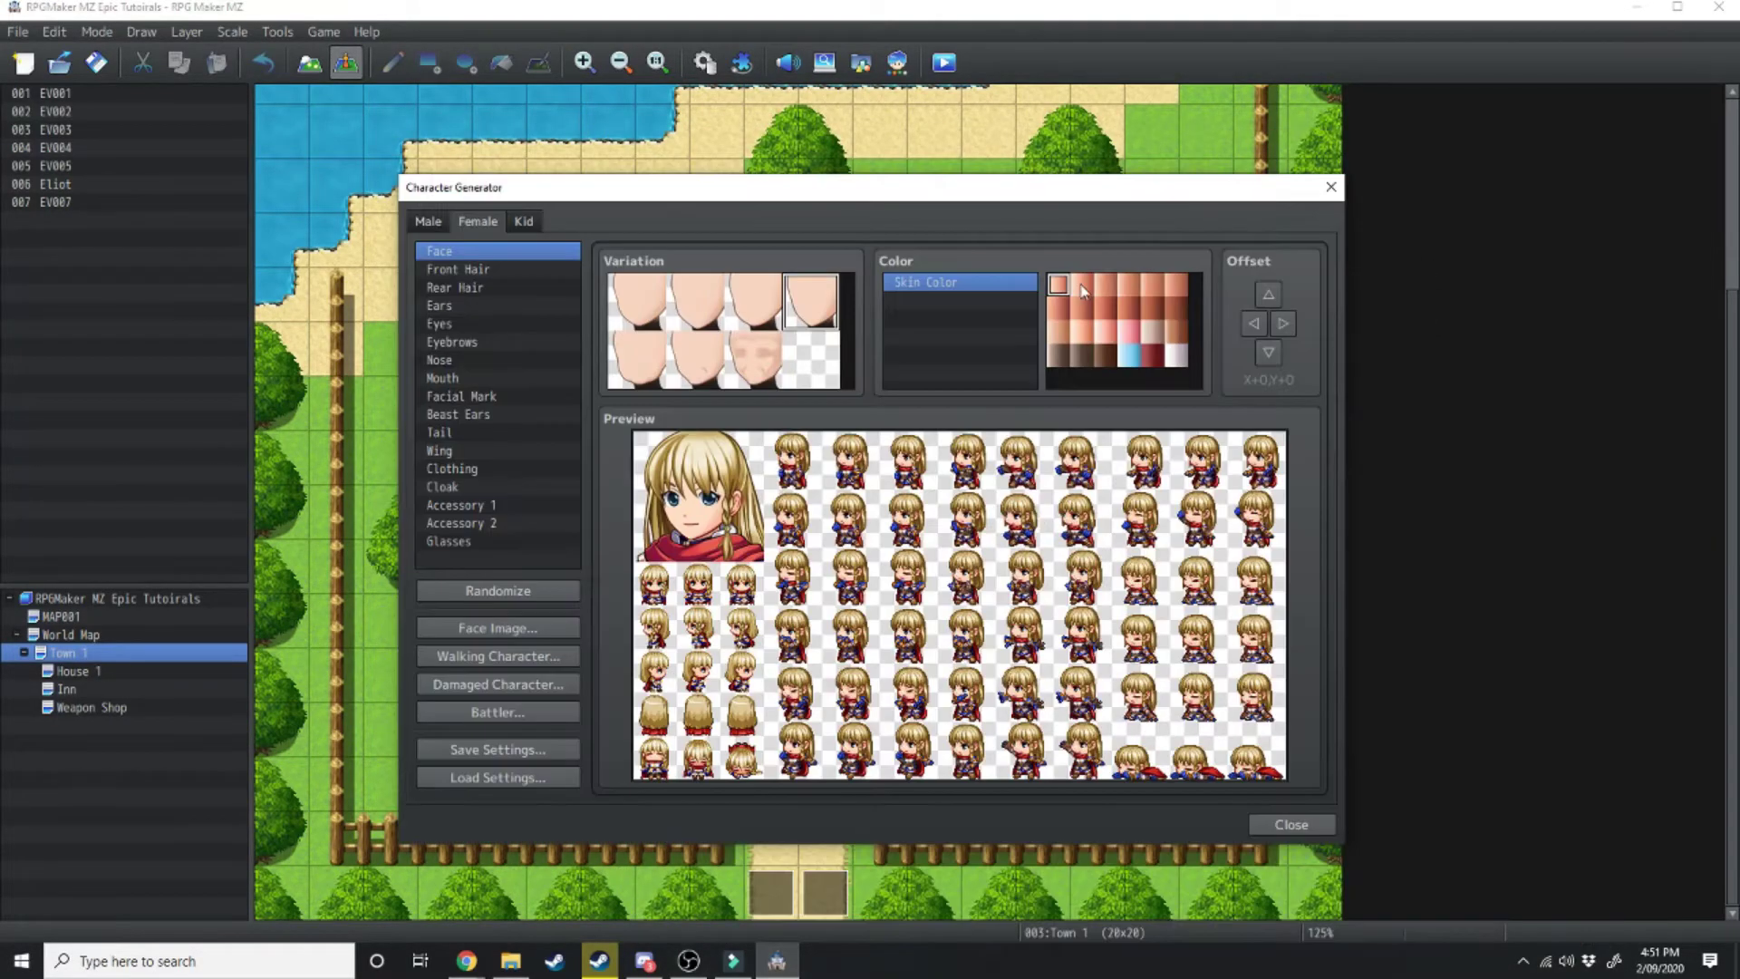
{"action": "left_click", "coordinate": [1175, 286]}
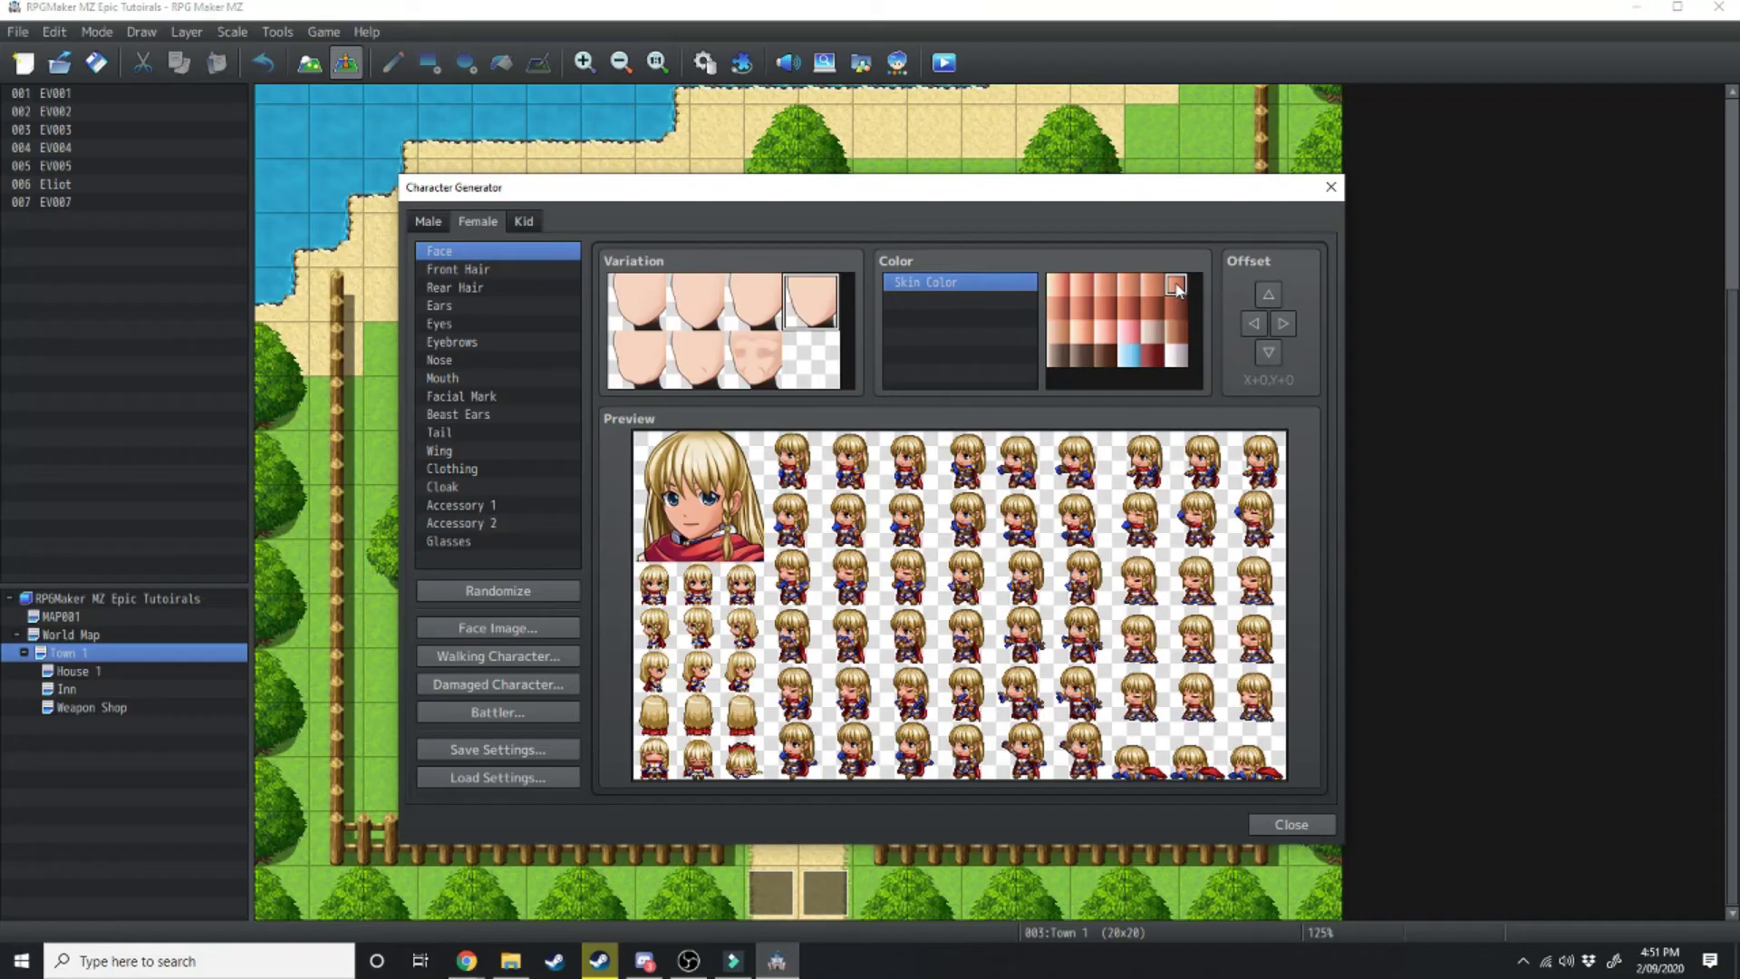
- Make the hair red, pick a swept front hairstyle, and give the character spiky rear hair
{"action": "key", "text": "Down"}
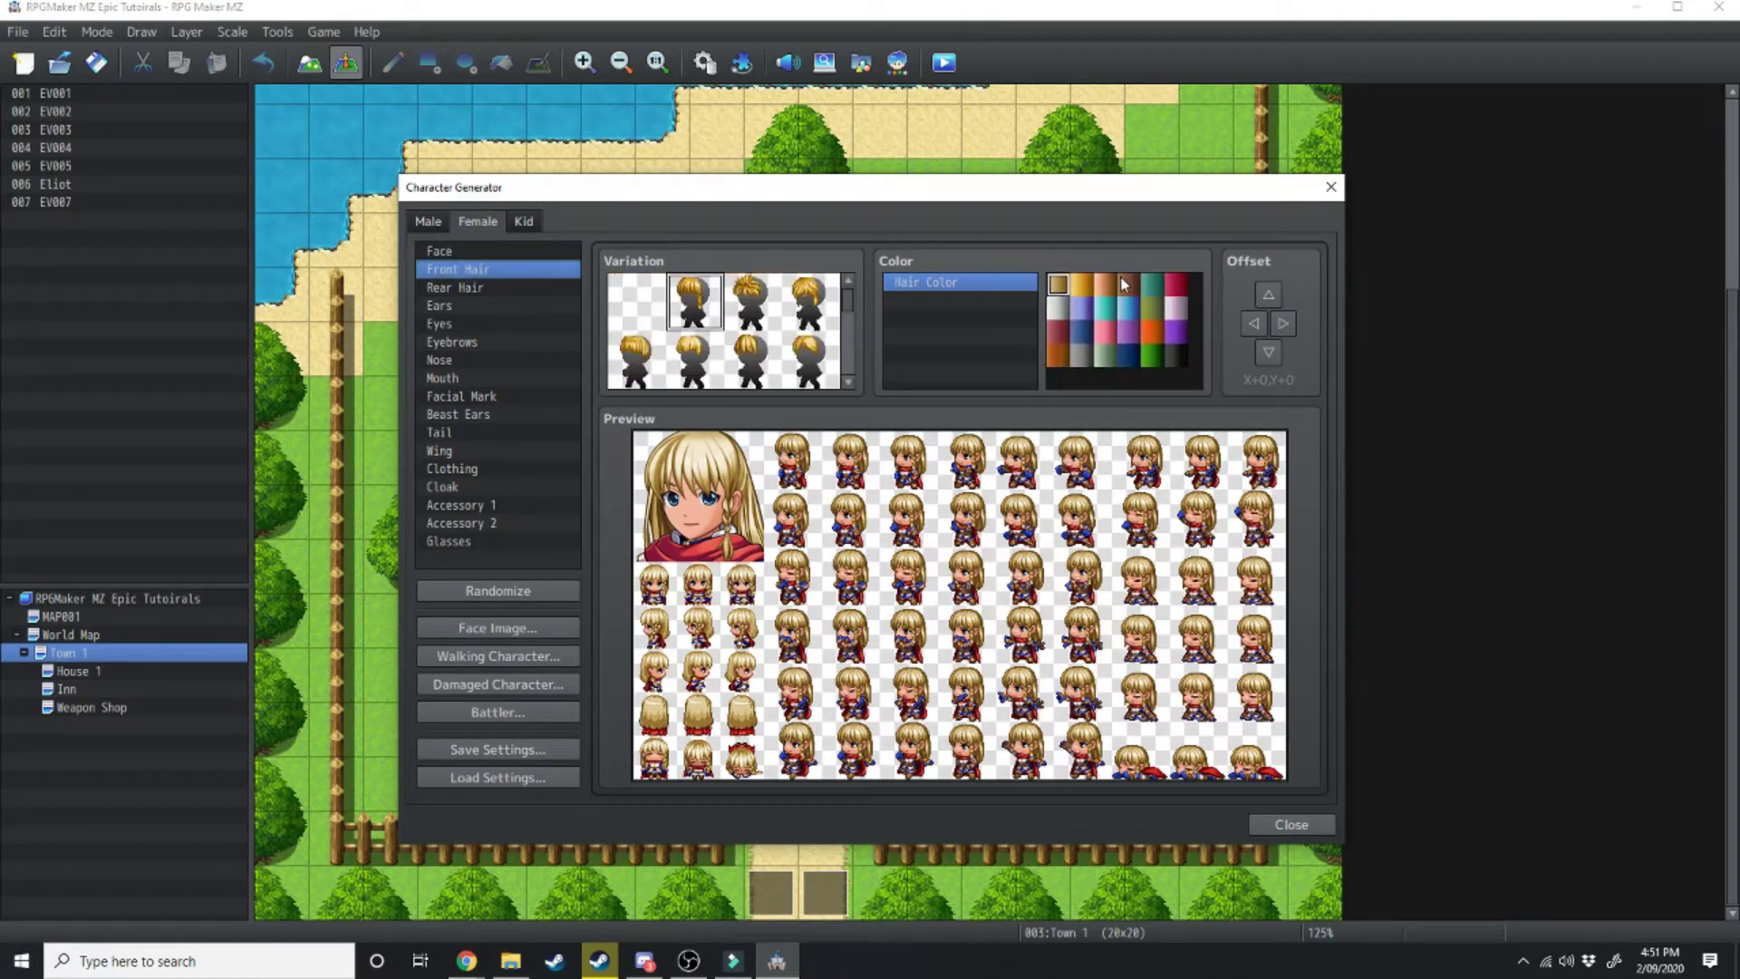
{"action": "left_click", "coordinate": [1058, 331]}
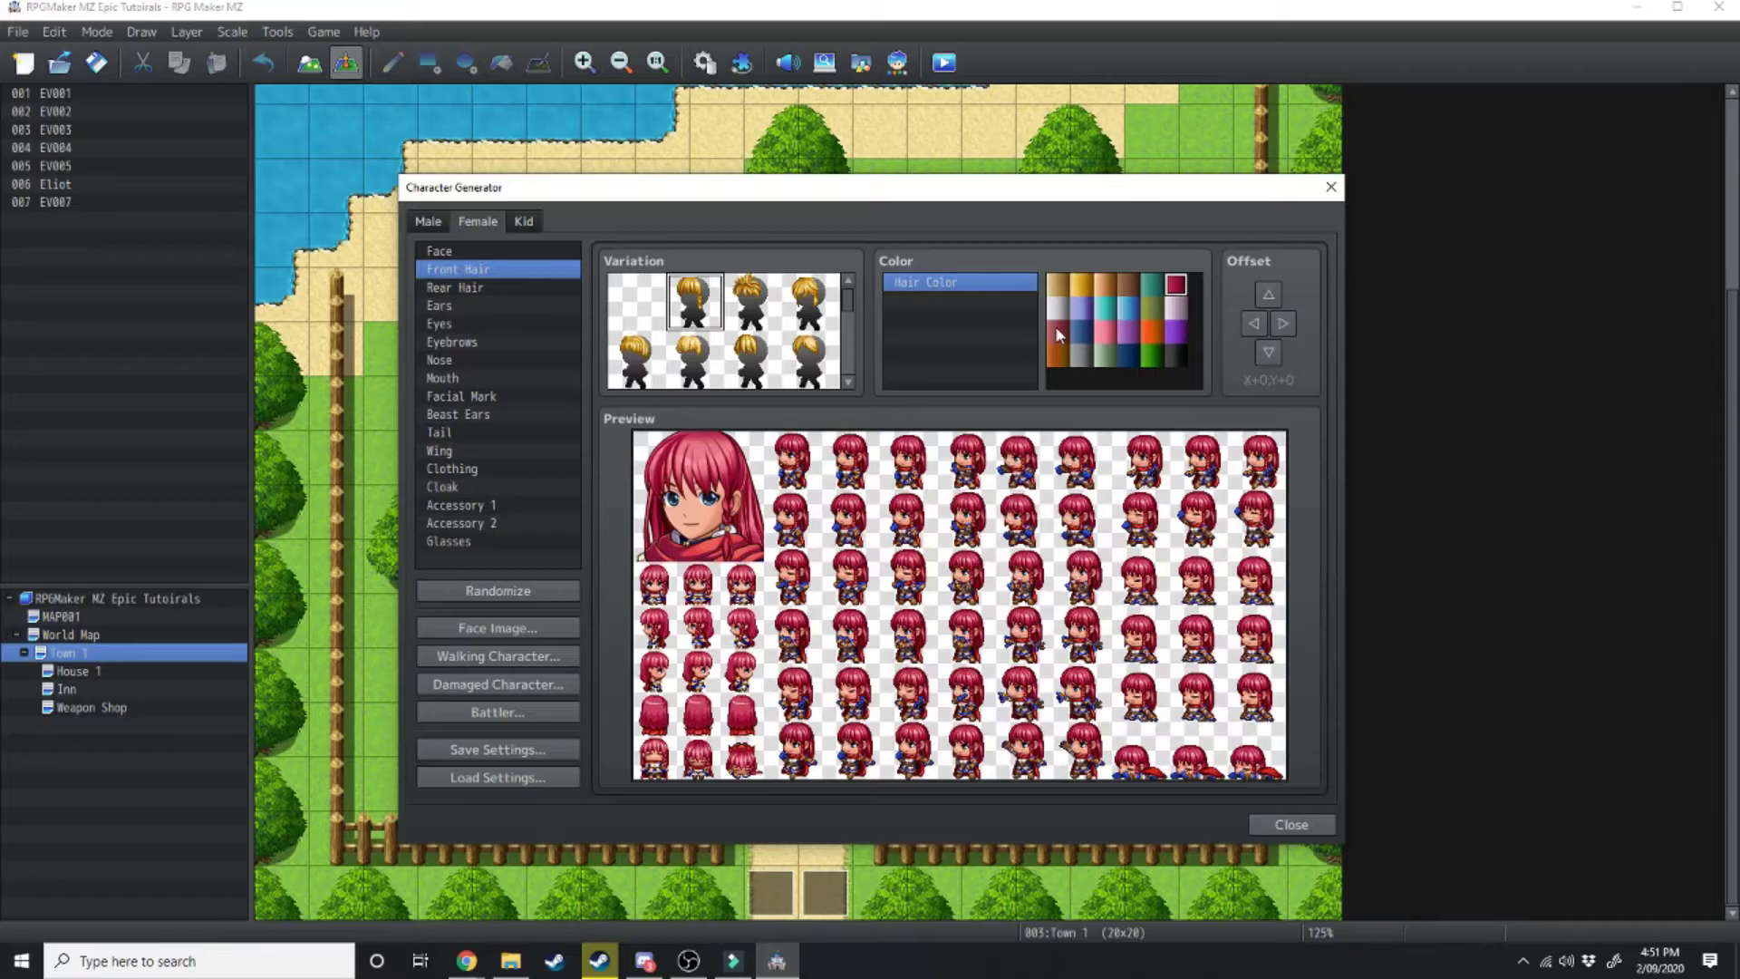
{"action": "left_click", "coordinate": [750, 335]}
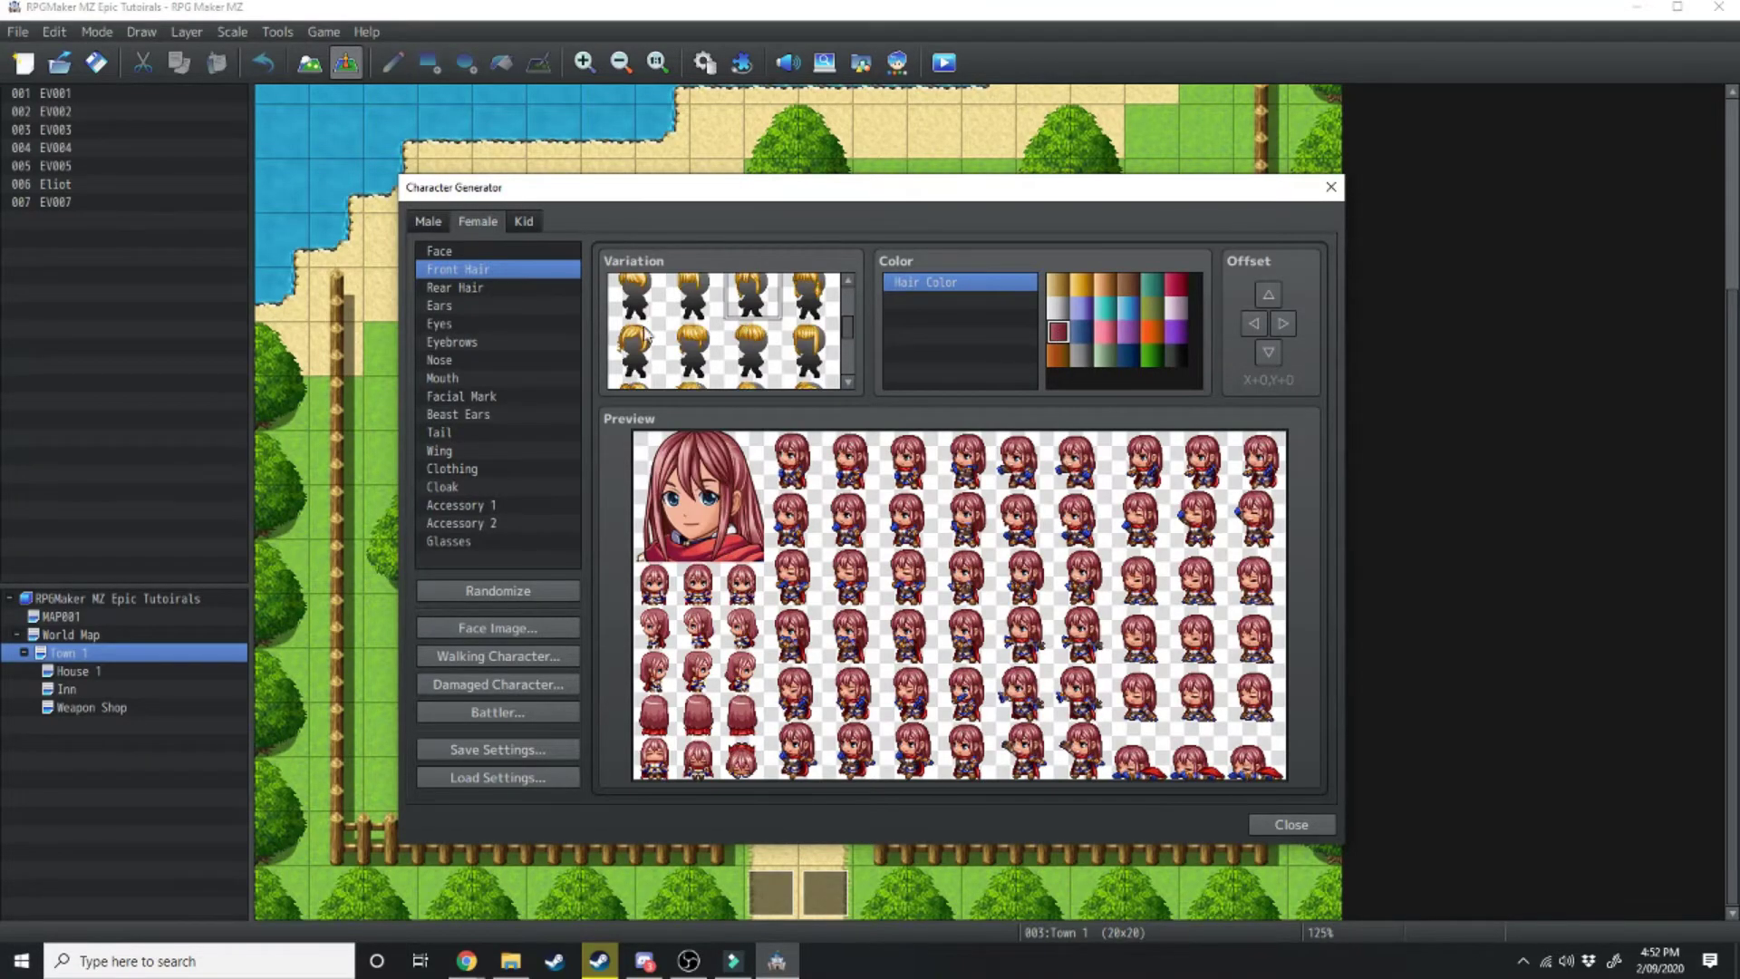
{"action": "left_click", "coordinate": [648, 344]}
{"action": "left_click", "coordinate": [693, 346]}
{"action": "left_click", "coordinate": [742, 347]}
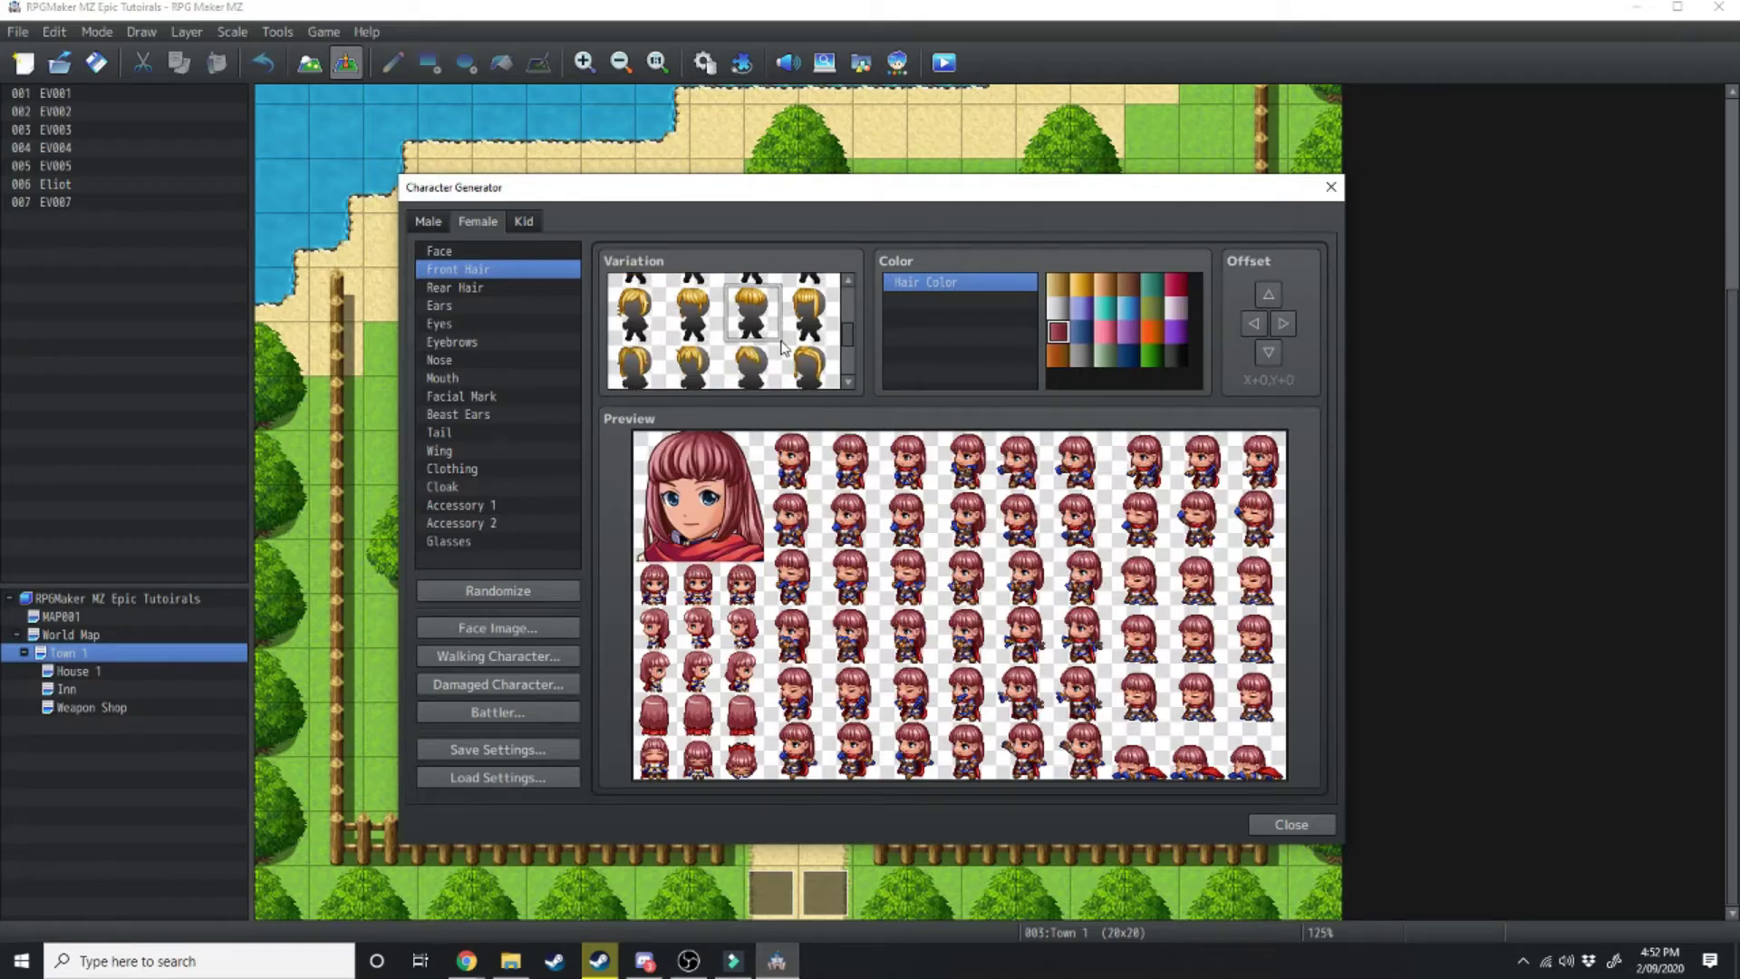
{"action": "left_click", "coordinate": [815, 312]}
{"action": "left_click", "coordinate": [809, 361]}
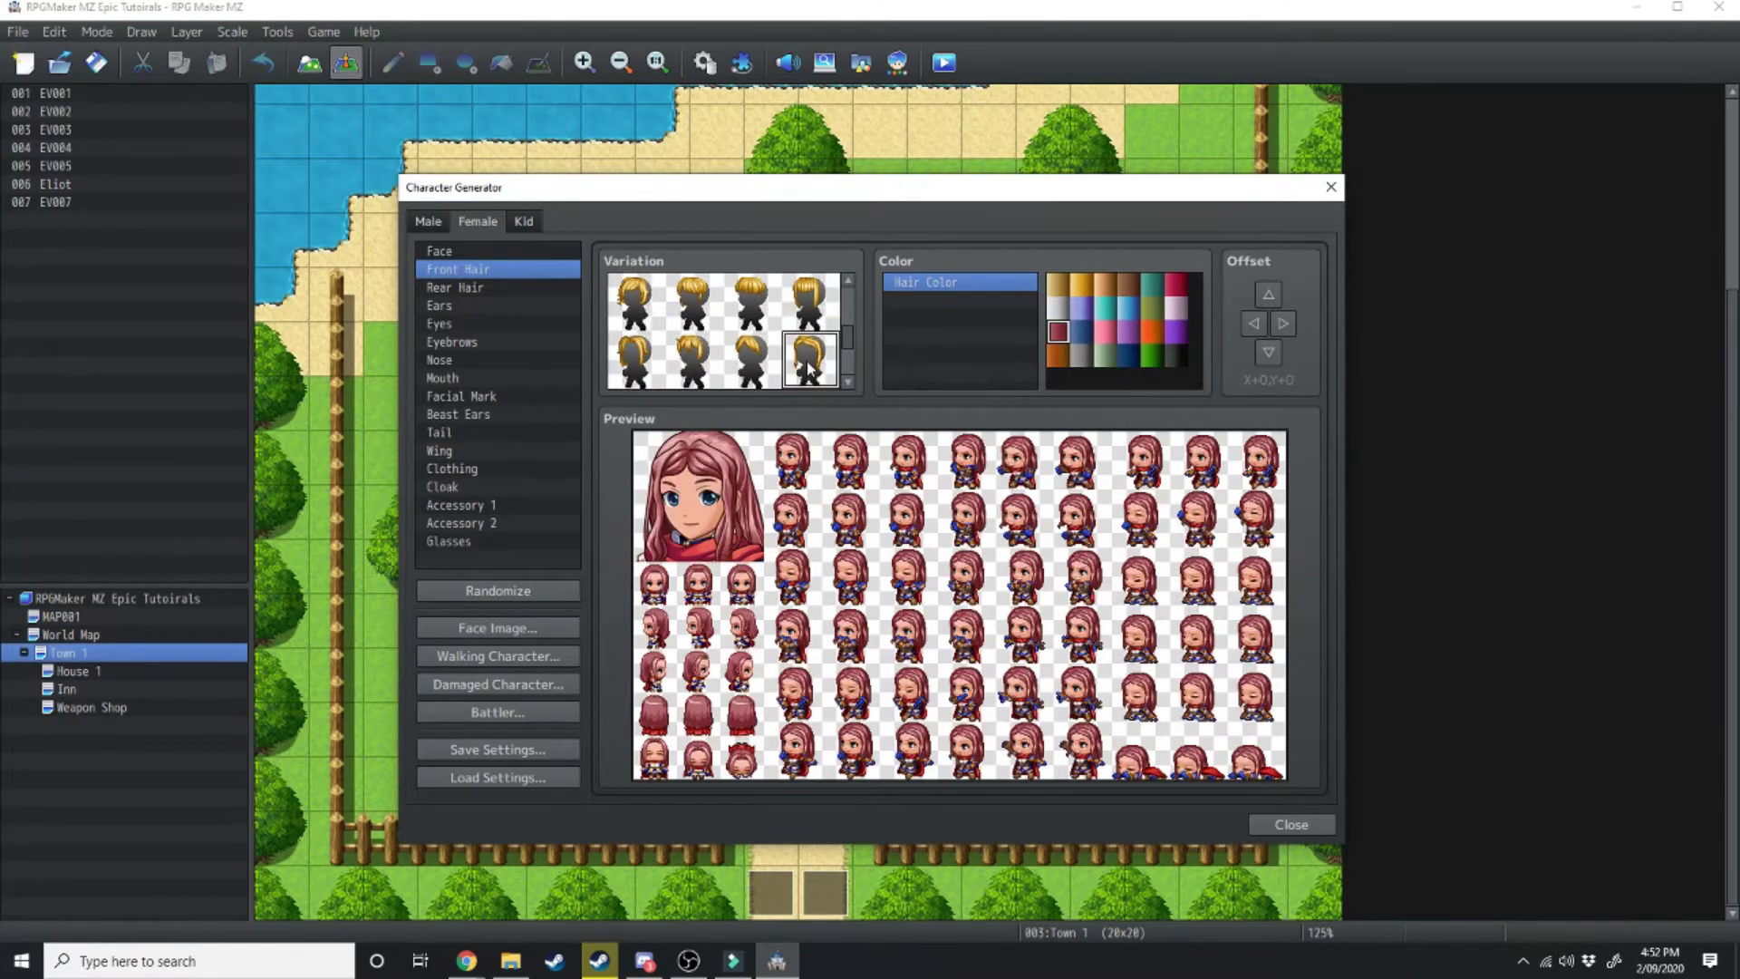
{"action": "left_click", "coordinate": [646, 362]}
{"action": "left_click", "coordinate": [455, 287]}
{"action": "left_click", "coordinate": [770, 307]}
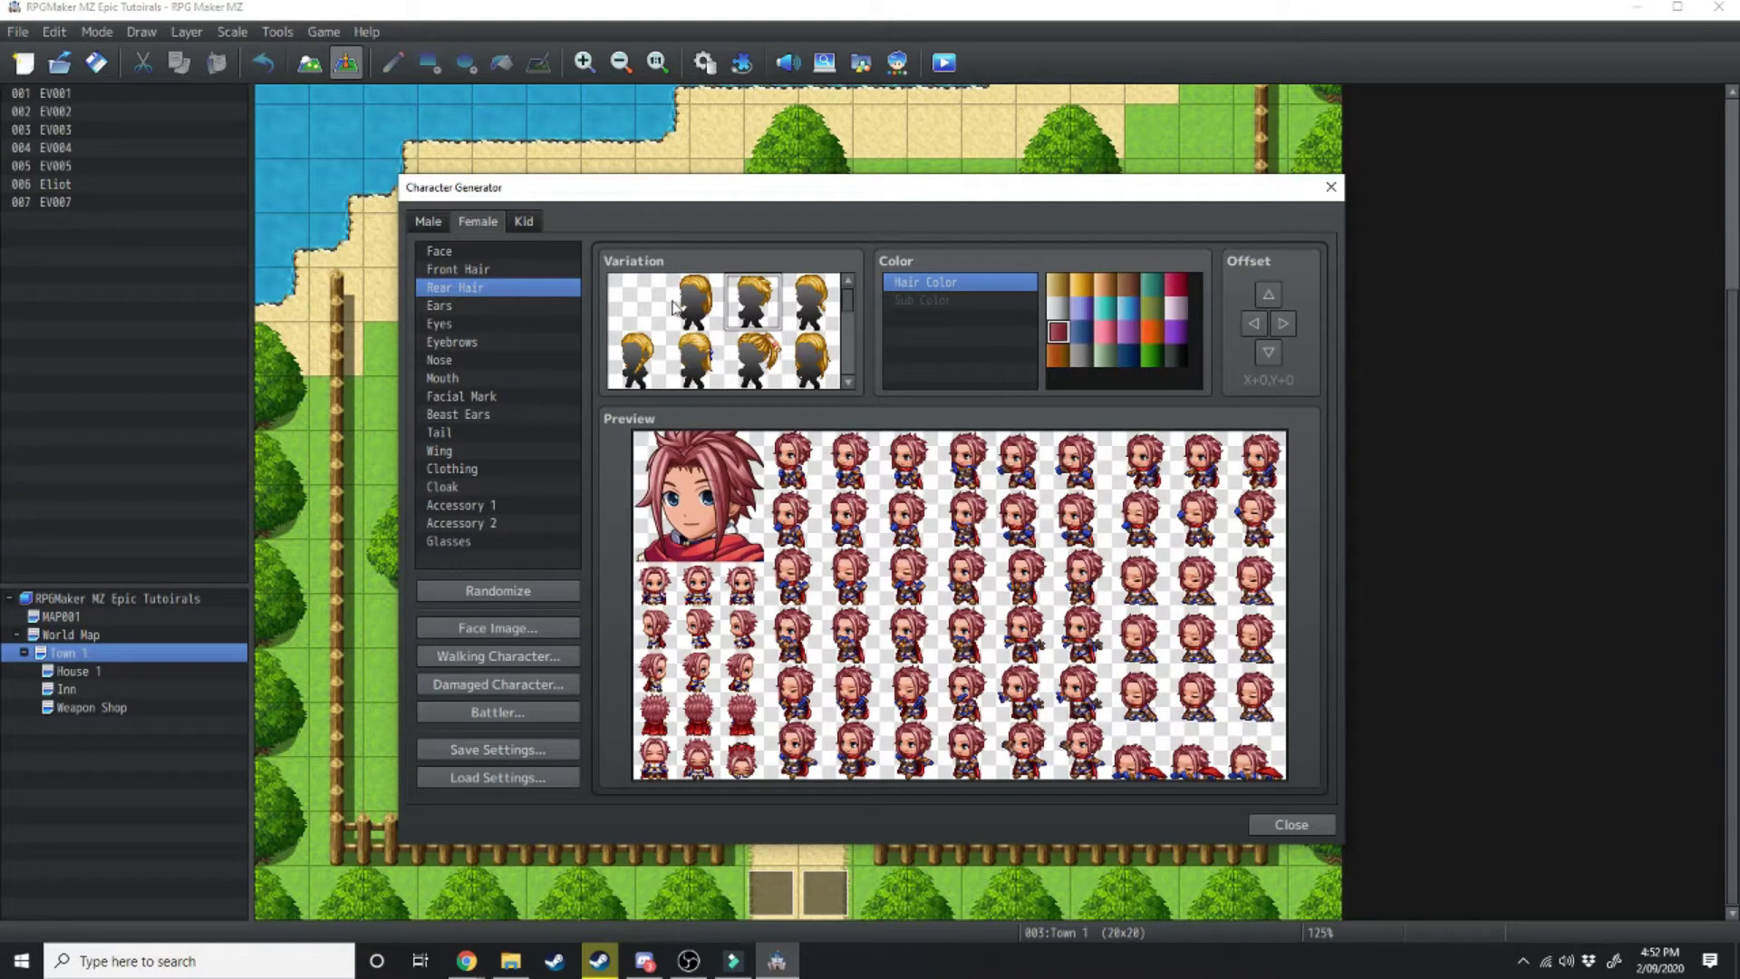
- Try more front hair variations and settle on a different spiky front hairstyle
{"action": "left_click", "coordinate": [521, 269]}
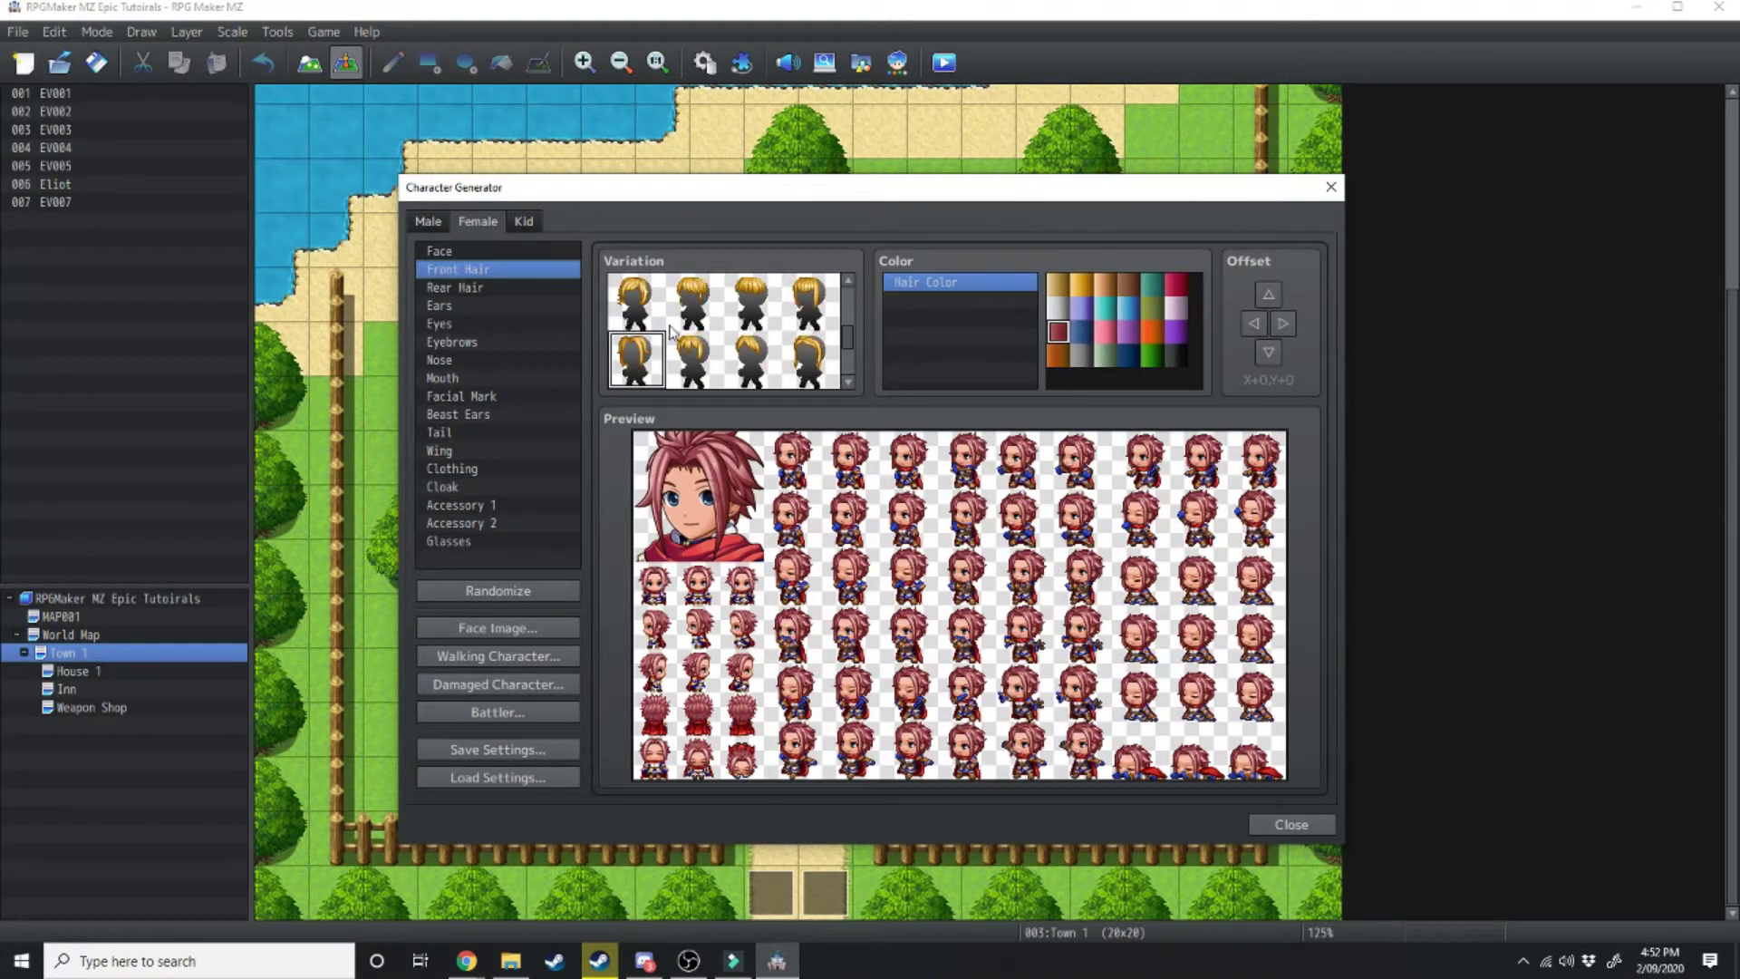
{"action": "left_click", "coordinate": [706, 355]}
{"action": "left_click", "coordinate": [742, 358]}
{"action": "scroll", "coordinate": [705, 346], "scroll_direction": "down", "scroll_amount": 1}
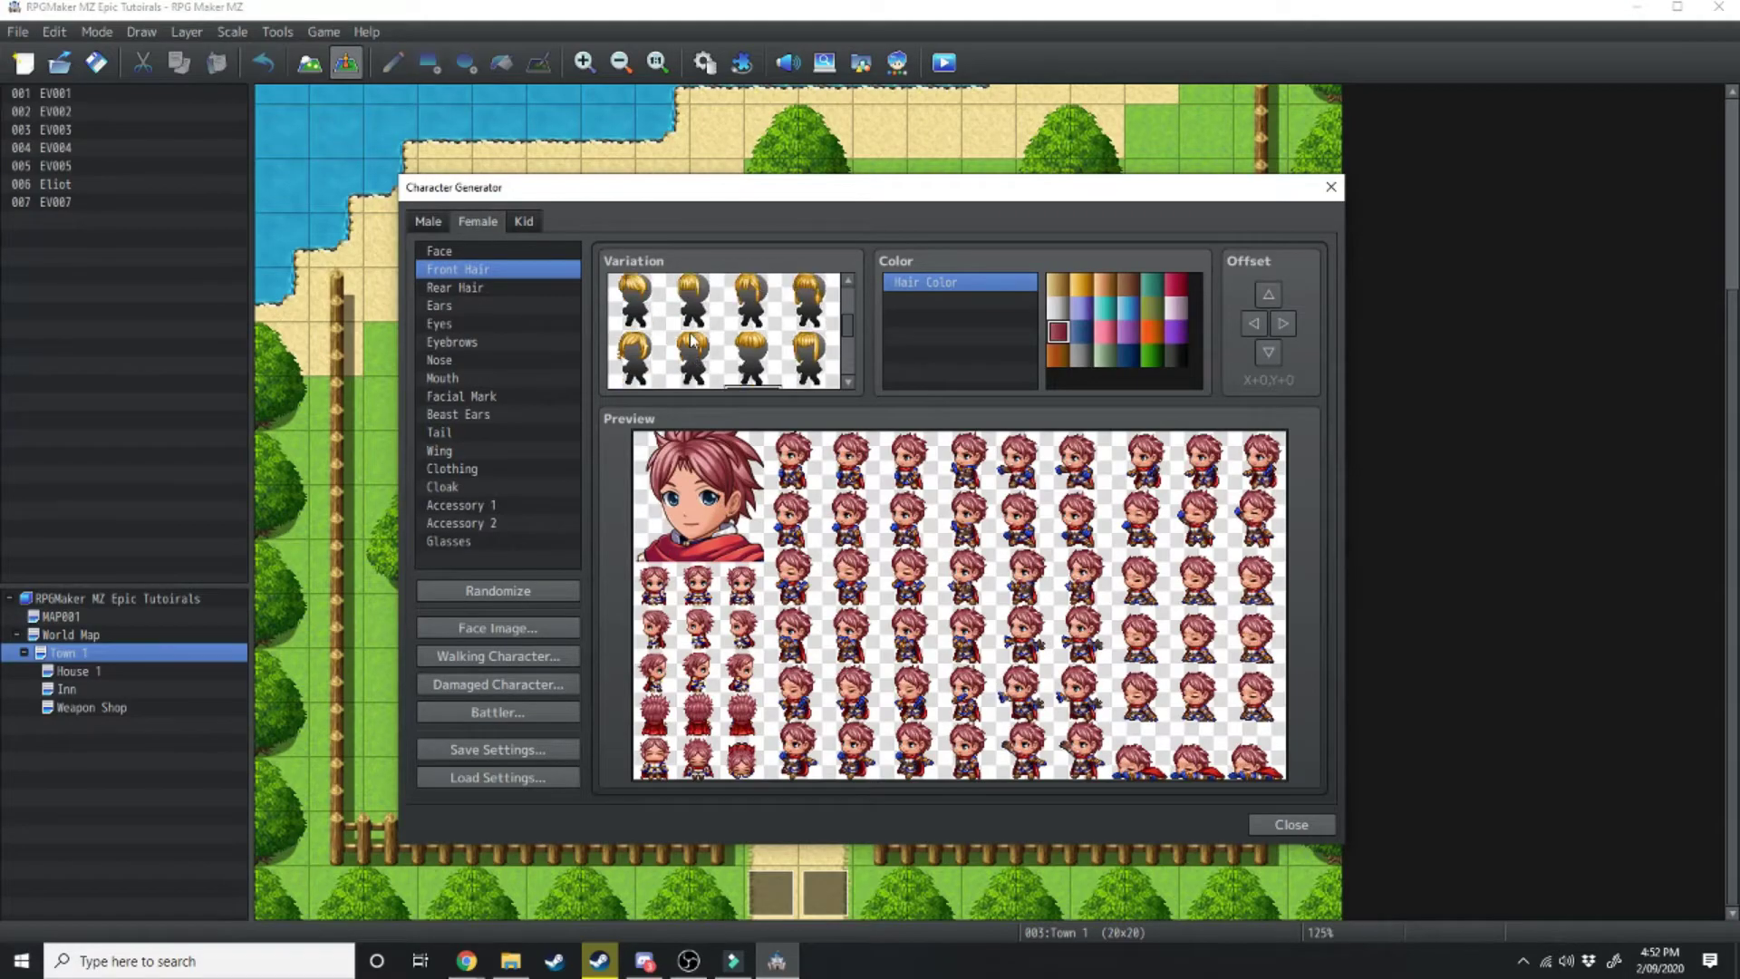
{"action": "left_click", "coordinate": [743, 343]}
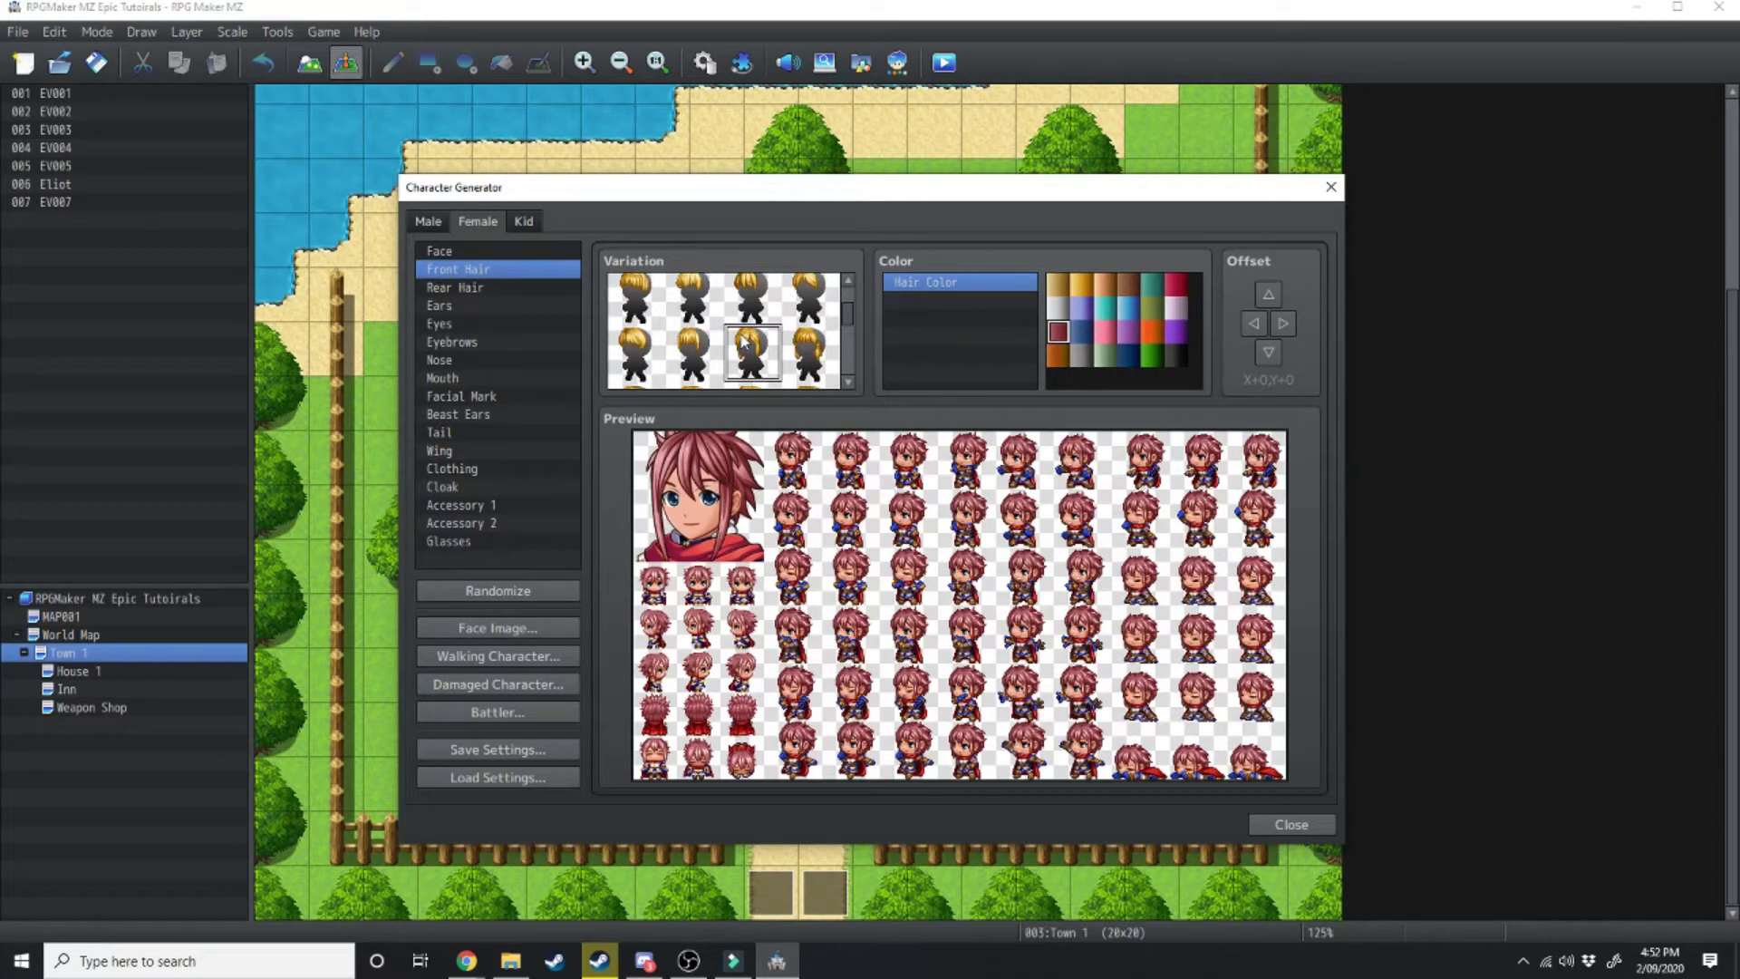
{"action": "scroll", "coordinate": [744, 343], "scroll_direction": "down", "scroll_amount": 1}
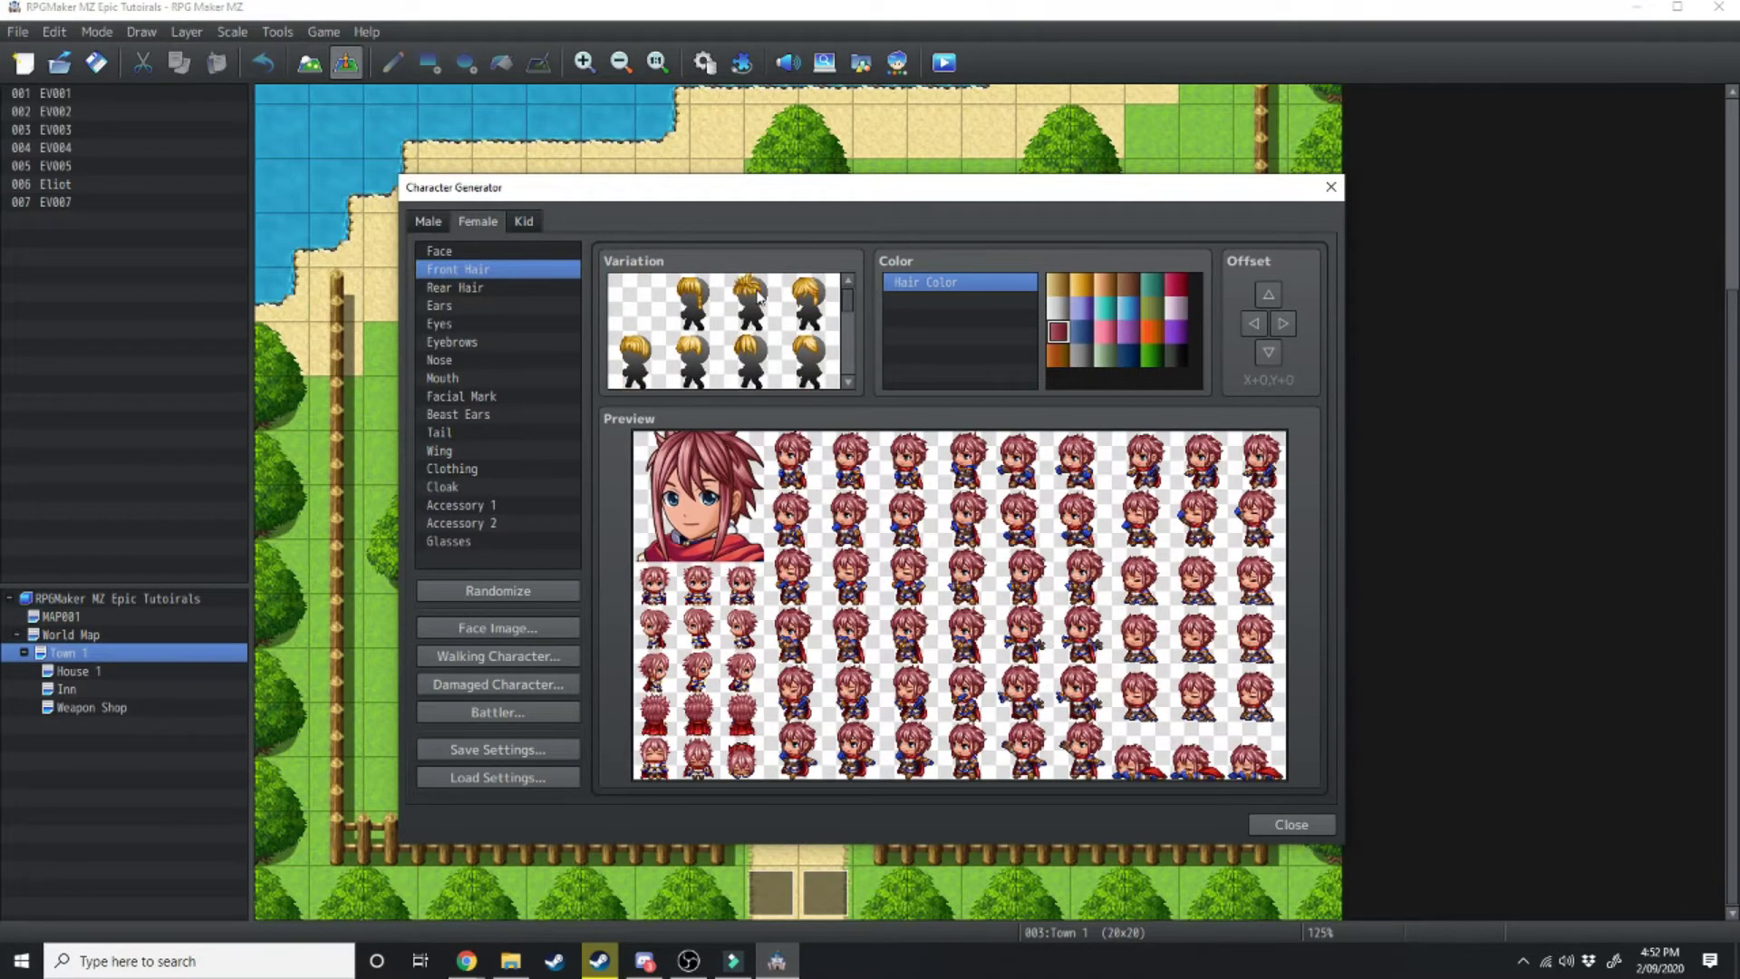
{"action": "left_click", "coordinate": [760, 297]}
{"action": "left_click", "coordinate": [715, 299]}
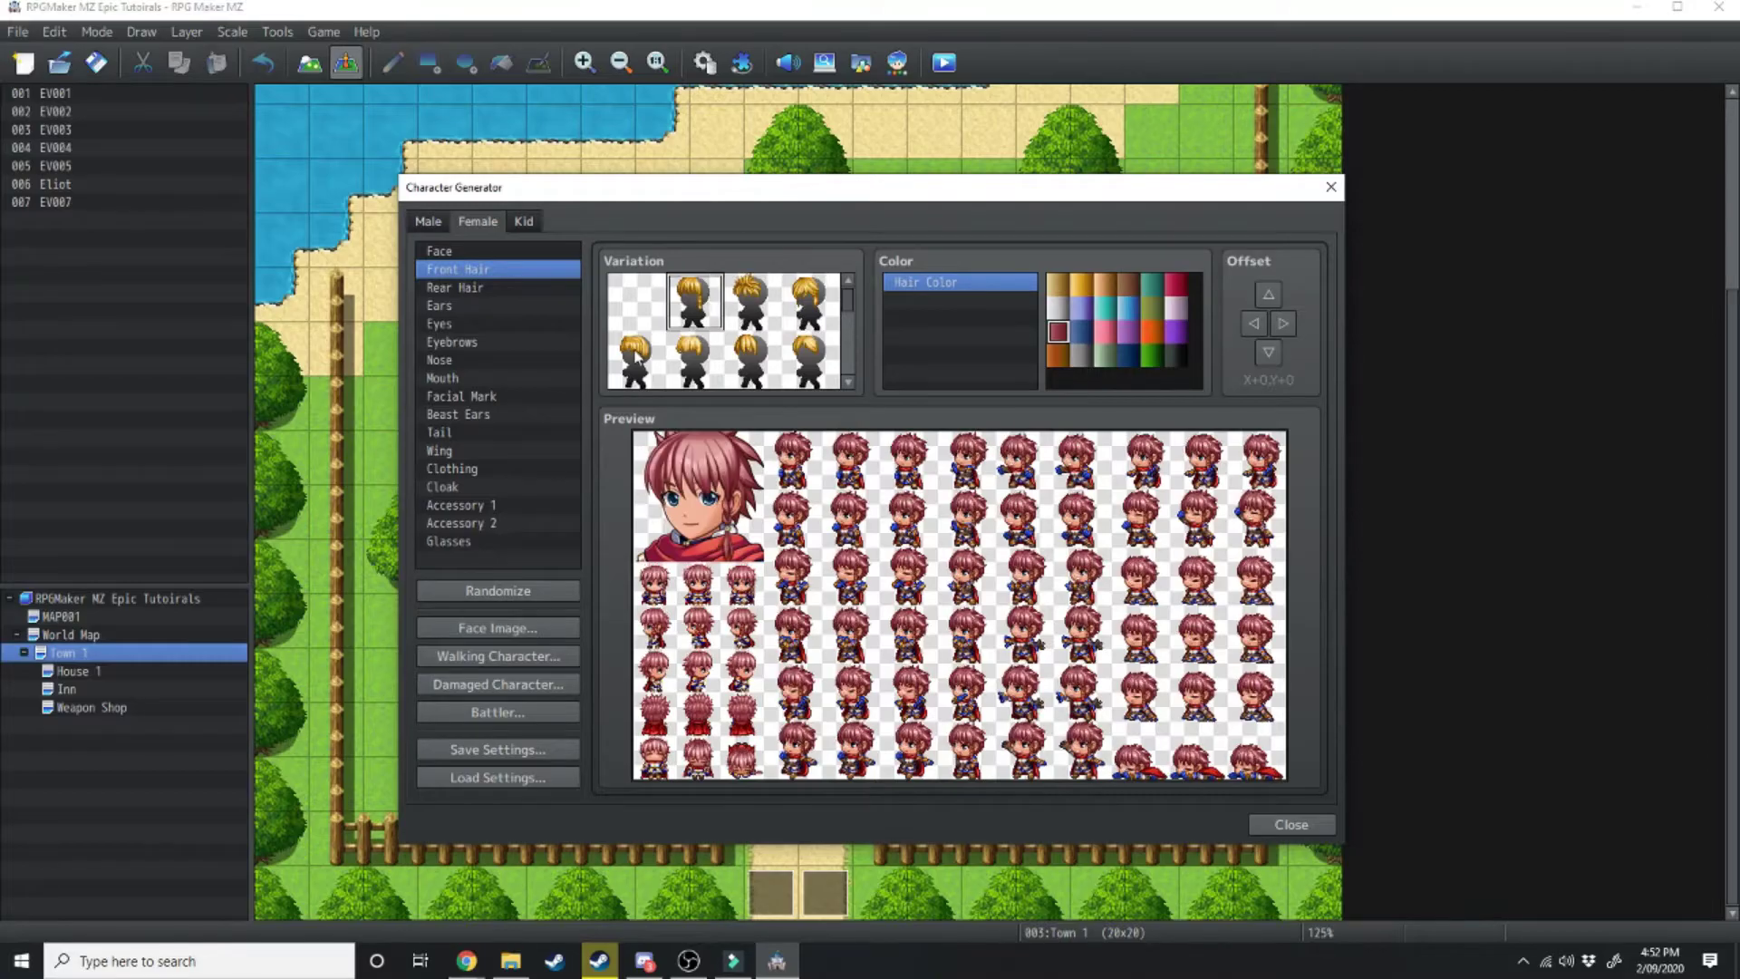
{"action": "left_click", "coordinate": [637, 358]}
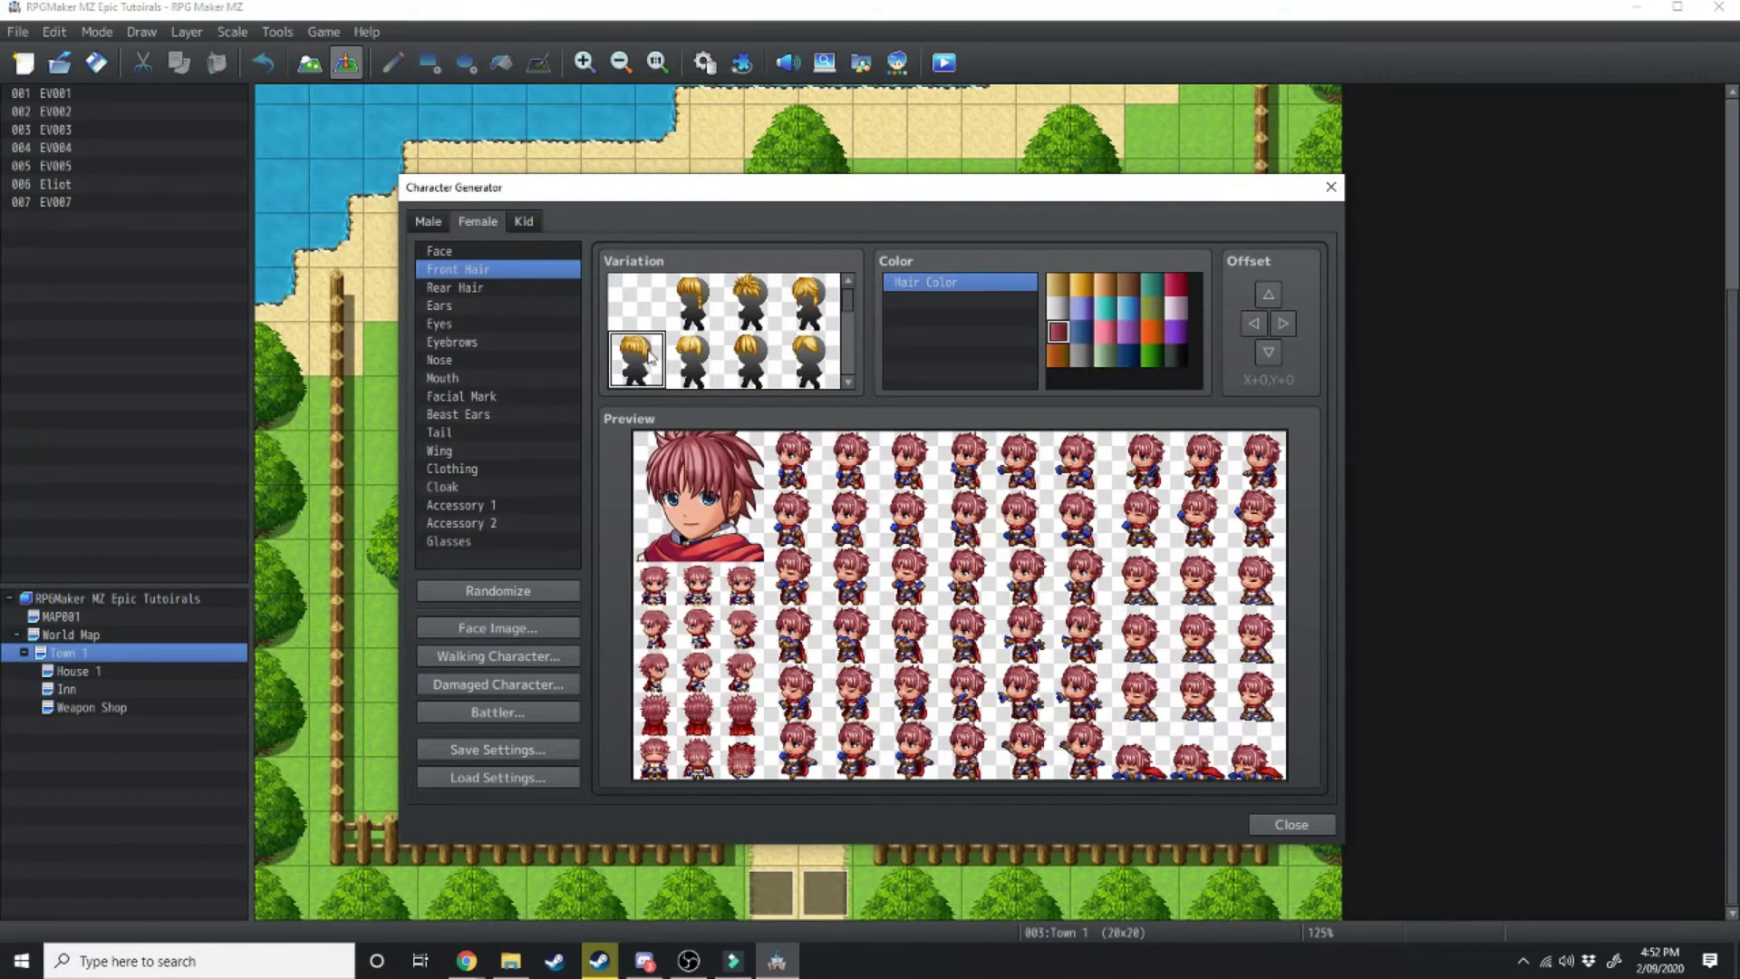
{"action": "left_click", "coordinate": [814, 353]}
{"action": "left_click", "coordinate": [820, 298]}
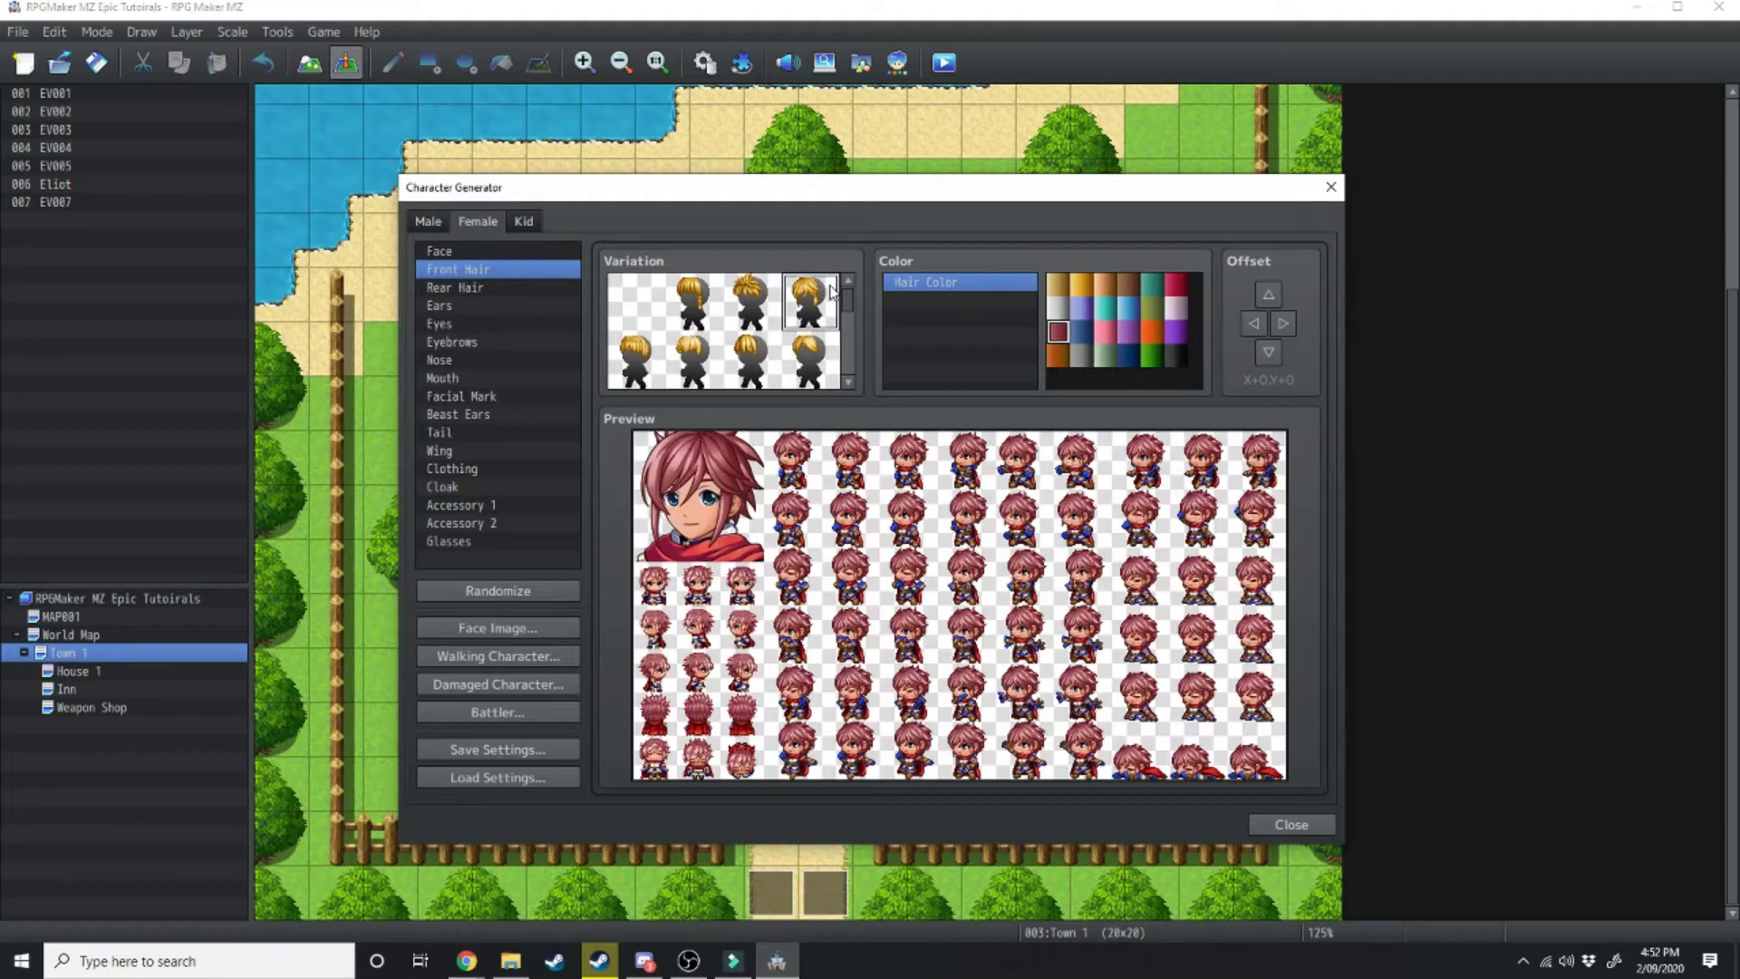
- Keep the original ears and nudge the eyes lower and sideways with the offset arrows
{"action": "left_click", "coordinate": [489, 308]}
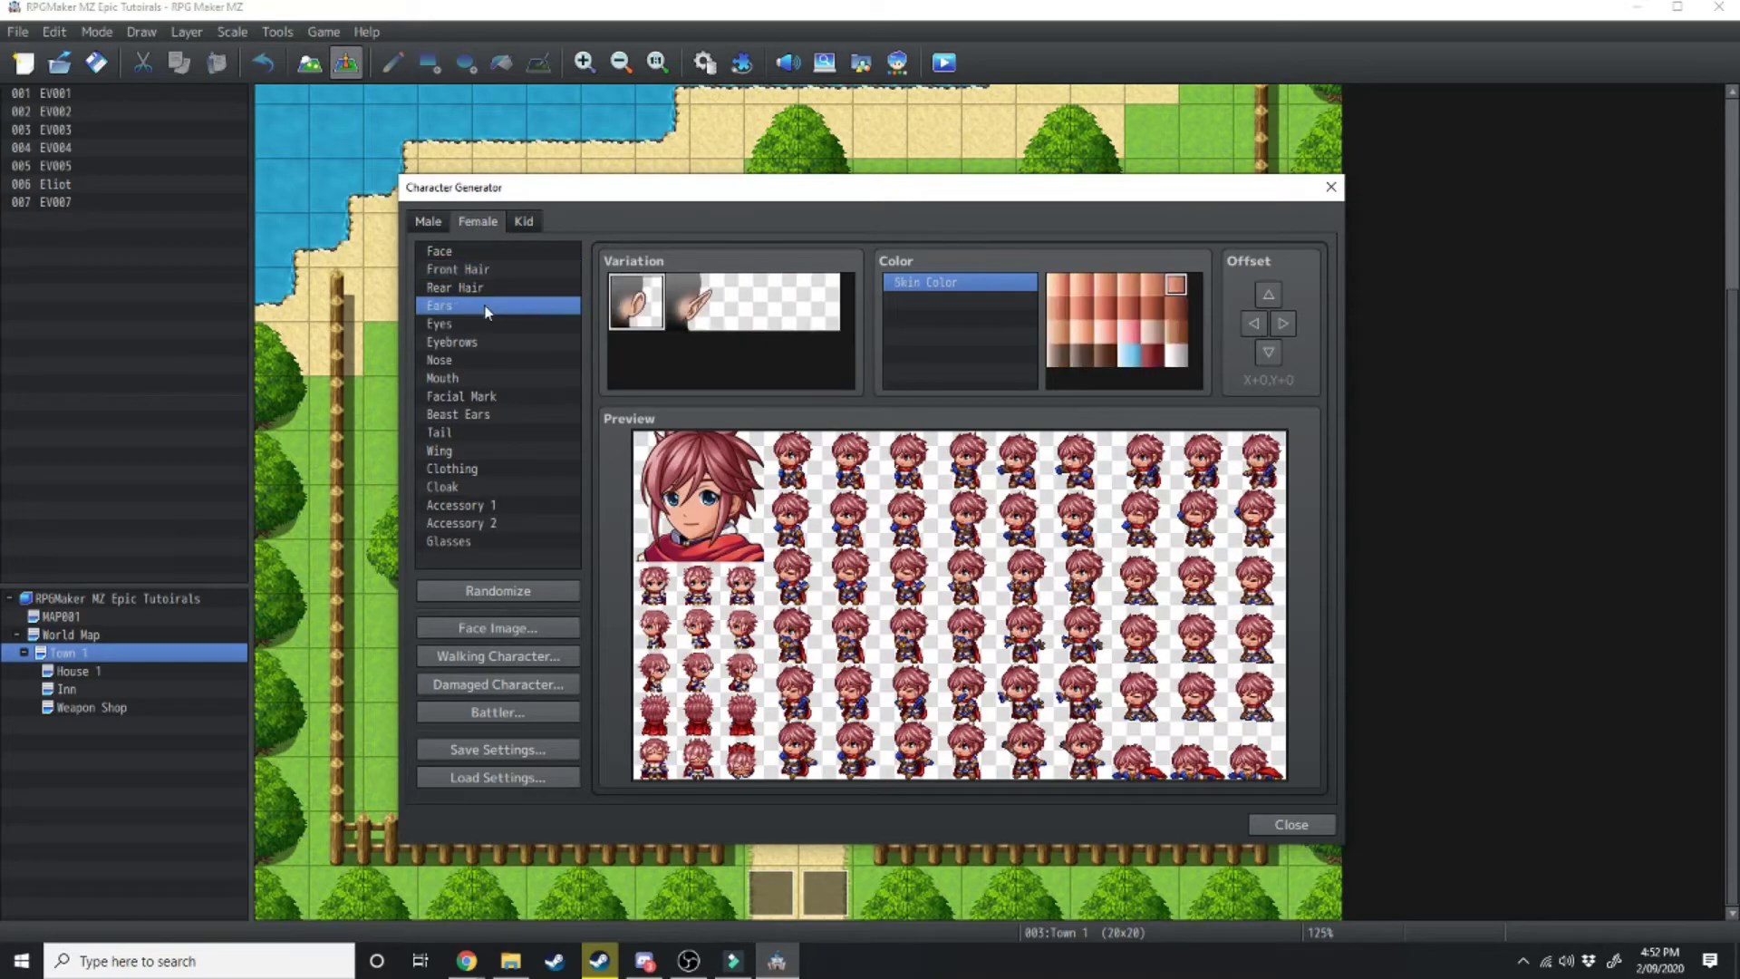
{"action": "left_click", "coordinate": [698, 308]}
{"action": "left_click", "coordinate": [648, 311]}
{"action": "key", "text": "Down"}
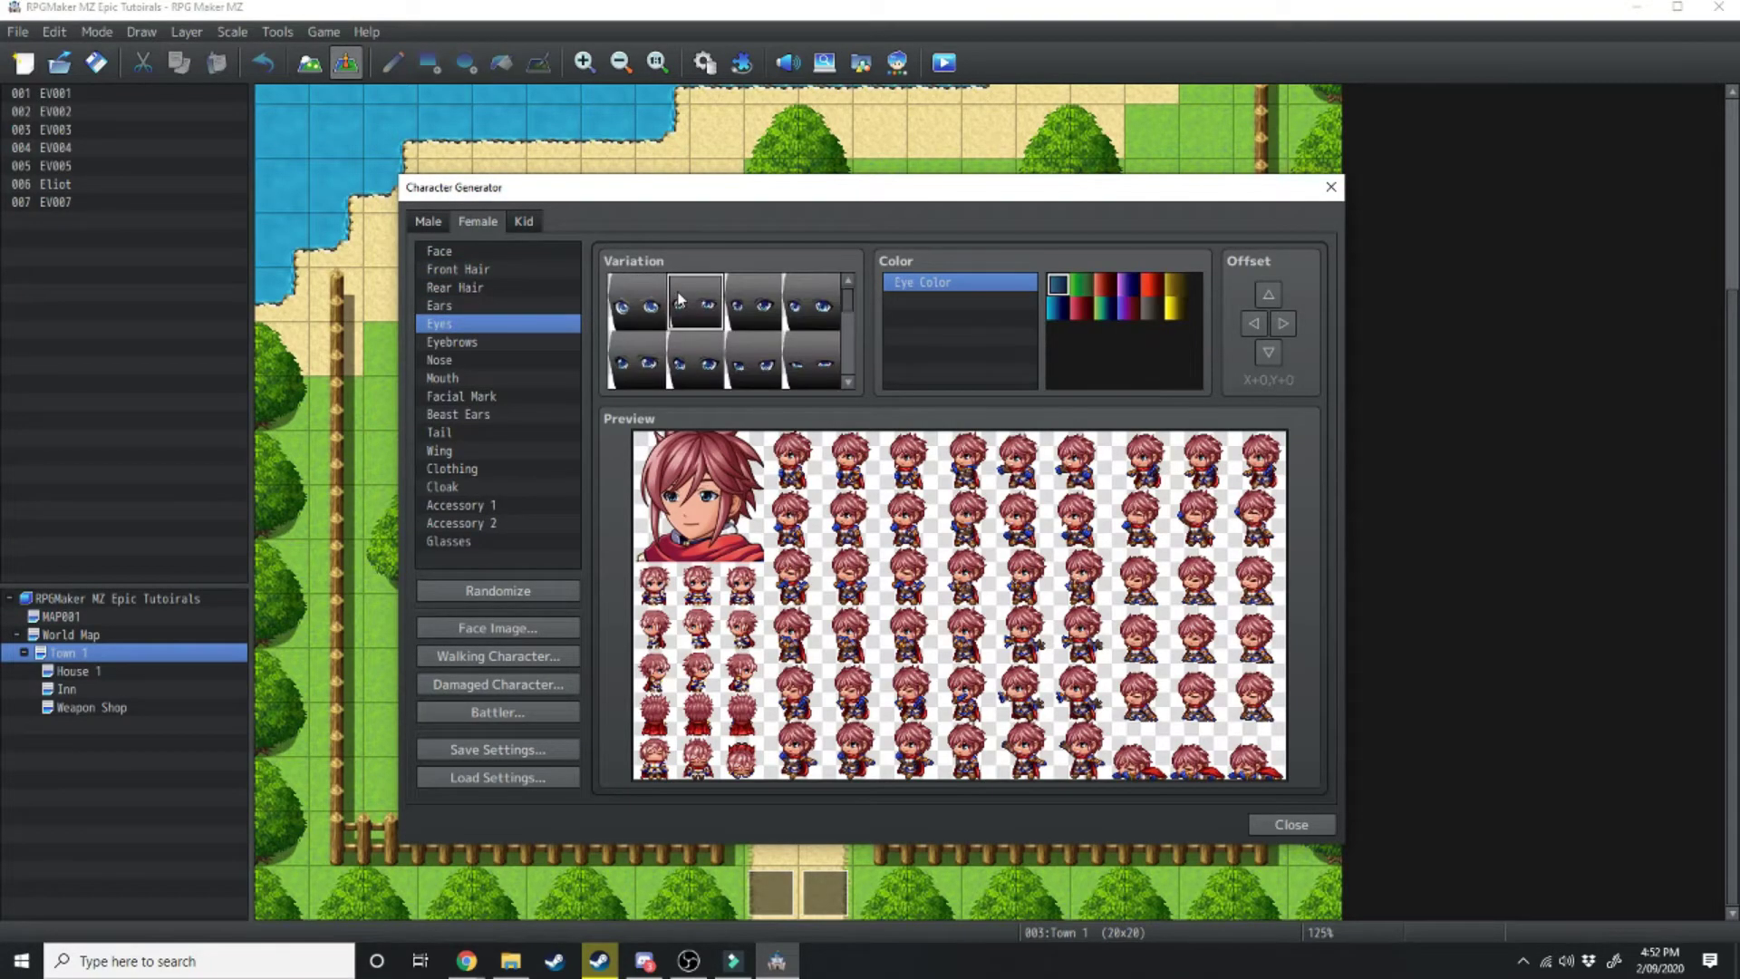
{"action": "left_click", "coordinate": [1268, 353]}
{"action": "left_click", "coordinate": [1268, 354]}
{"action": "left_click", "coordinate": [1283, 324]}
{"action": "left_click", "coordinate": [1250, 323]}
{"action": "left_click", "coordinate": [1250, 322]}
- Choose a different eyebrow style, then browse the remaining parts through to Clothing
{"action": "left_click", "coordinate": [498, 342]}
{"action": "left_click", "coordinate": [637, 360]}
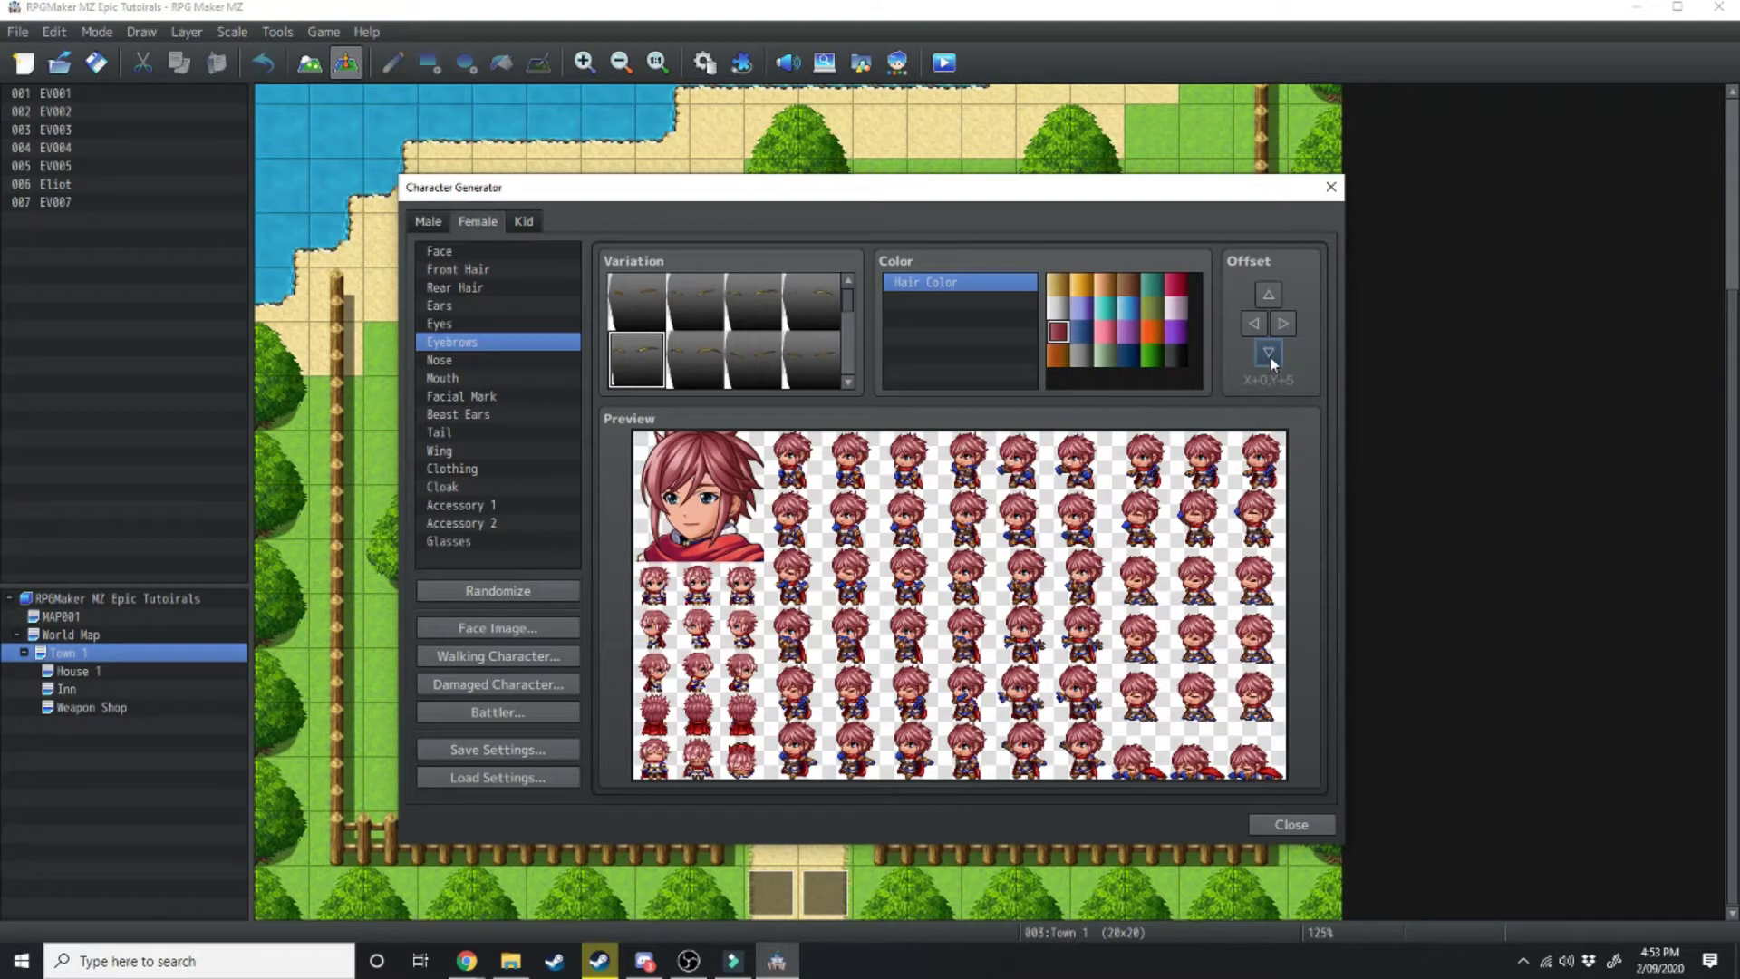
{"action": "left_click", "coordinate": [458, 360]}
{"action": "left_click", "coordinate": [455, 379]}
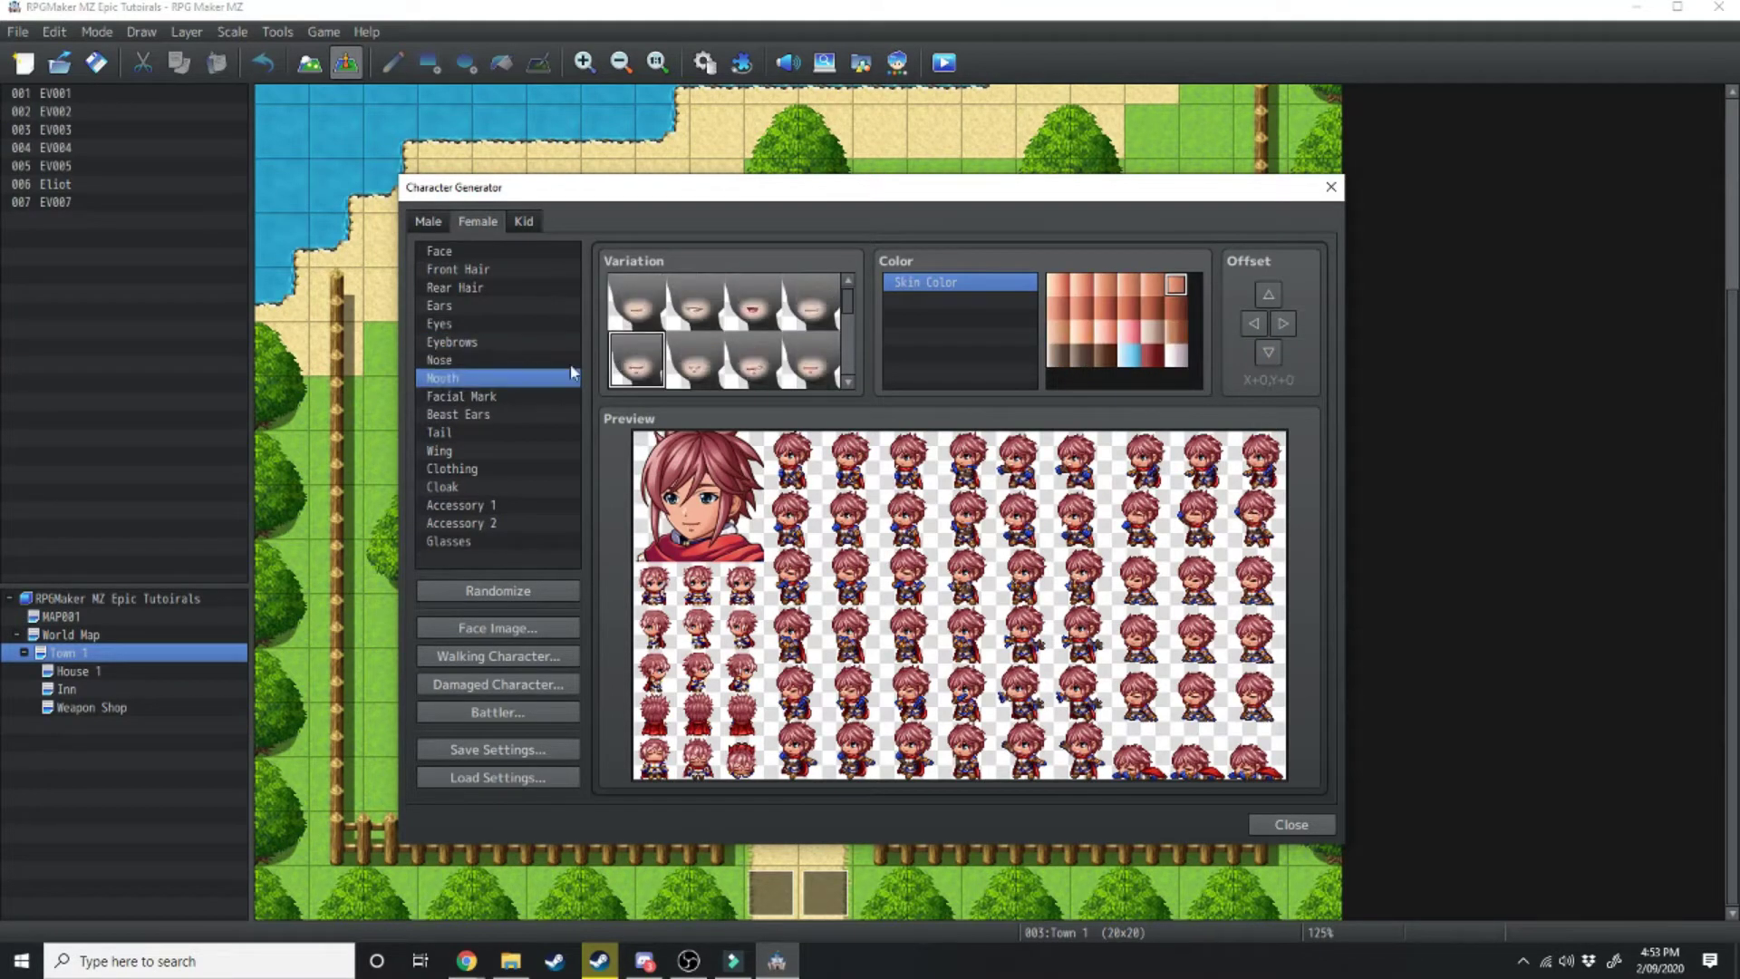
{"action": "left_click", "coordinate": [464, 398]}
{"action": "left_click", "coordinate": [473, 417]}
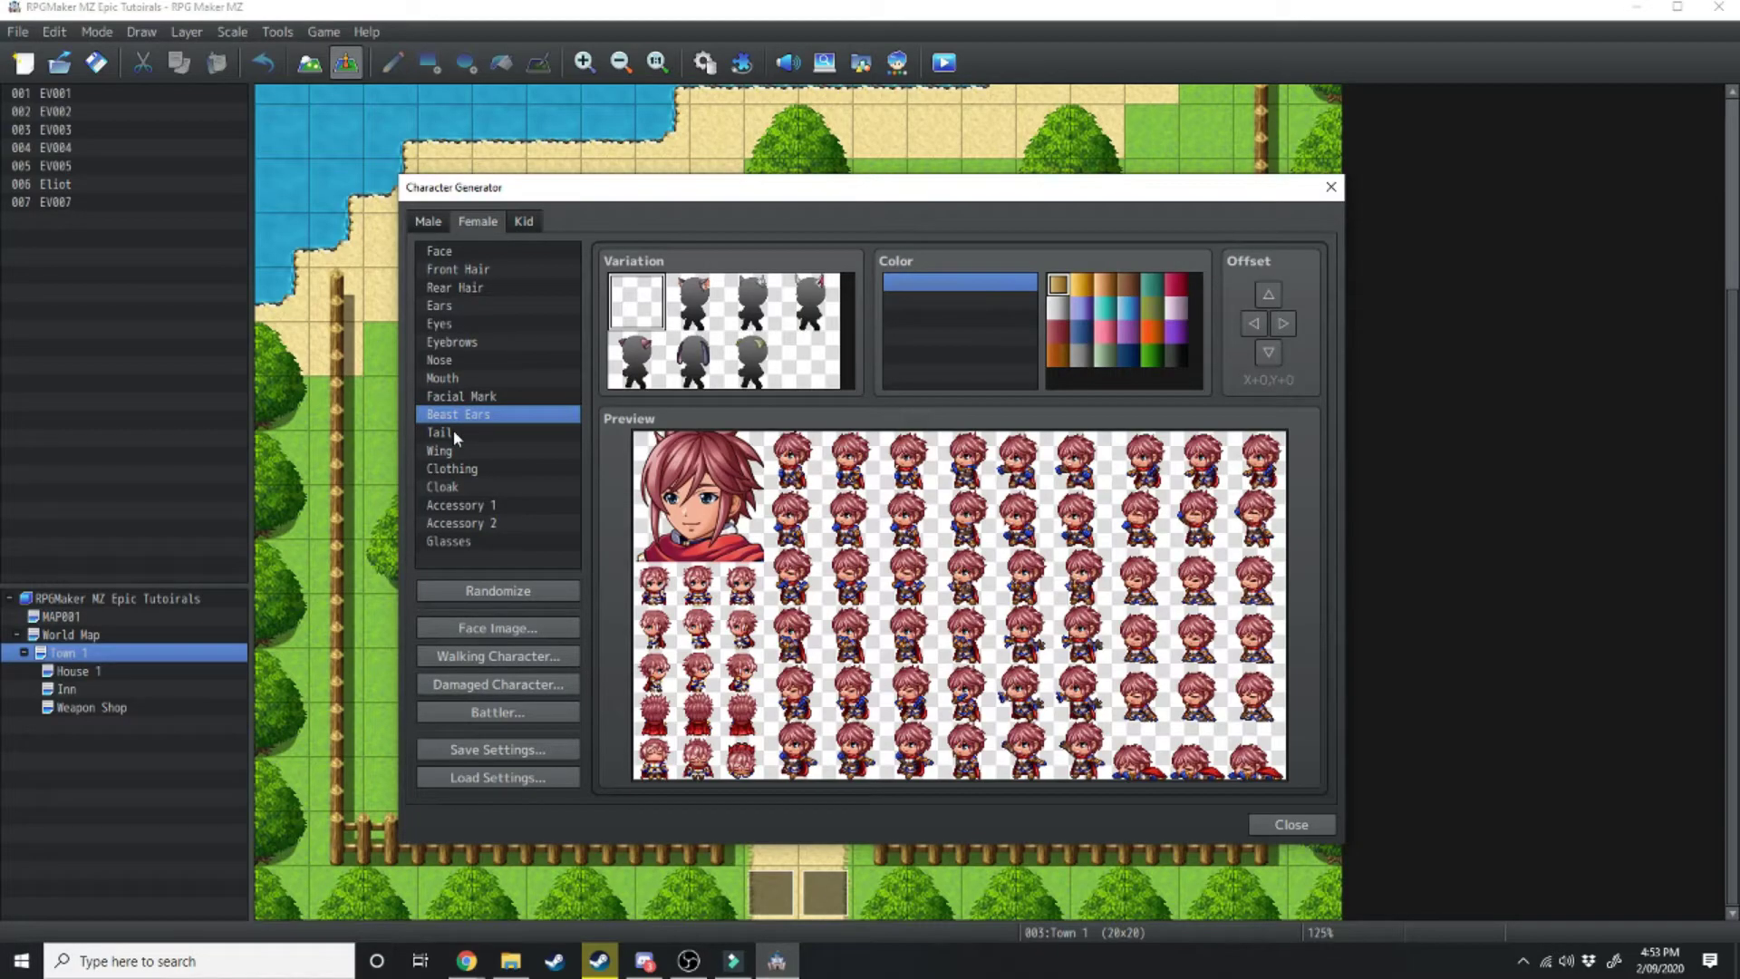
{"action": "left_click", "coordinate": [453, 431]}
{"action": "left_click", "coordinate": [460, 451]}
{"action": "left_click", "coordinate": [464, 469]}
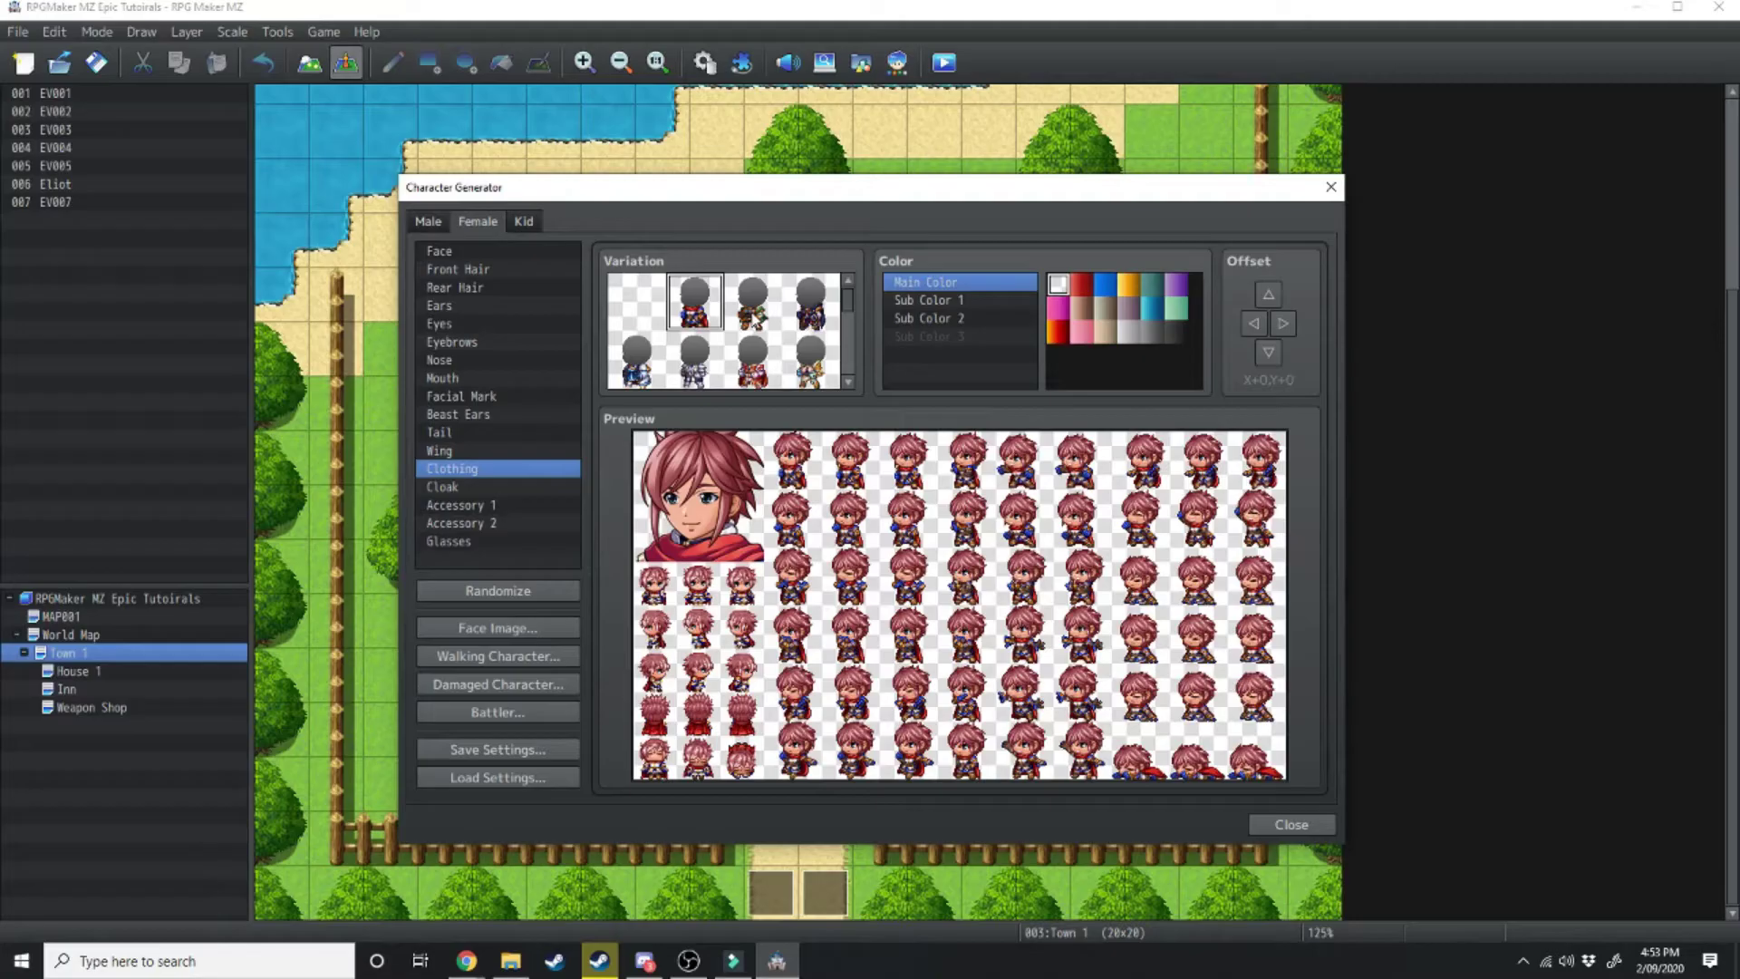
- Dress the character in the green hooded outfit instead of the green and brown one
{"action": "left_click", "coordinate": [755, 317]}
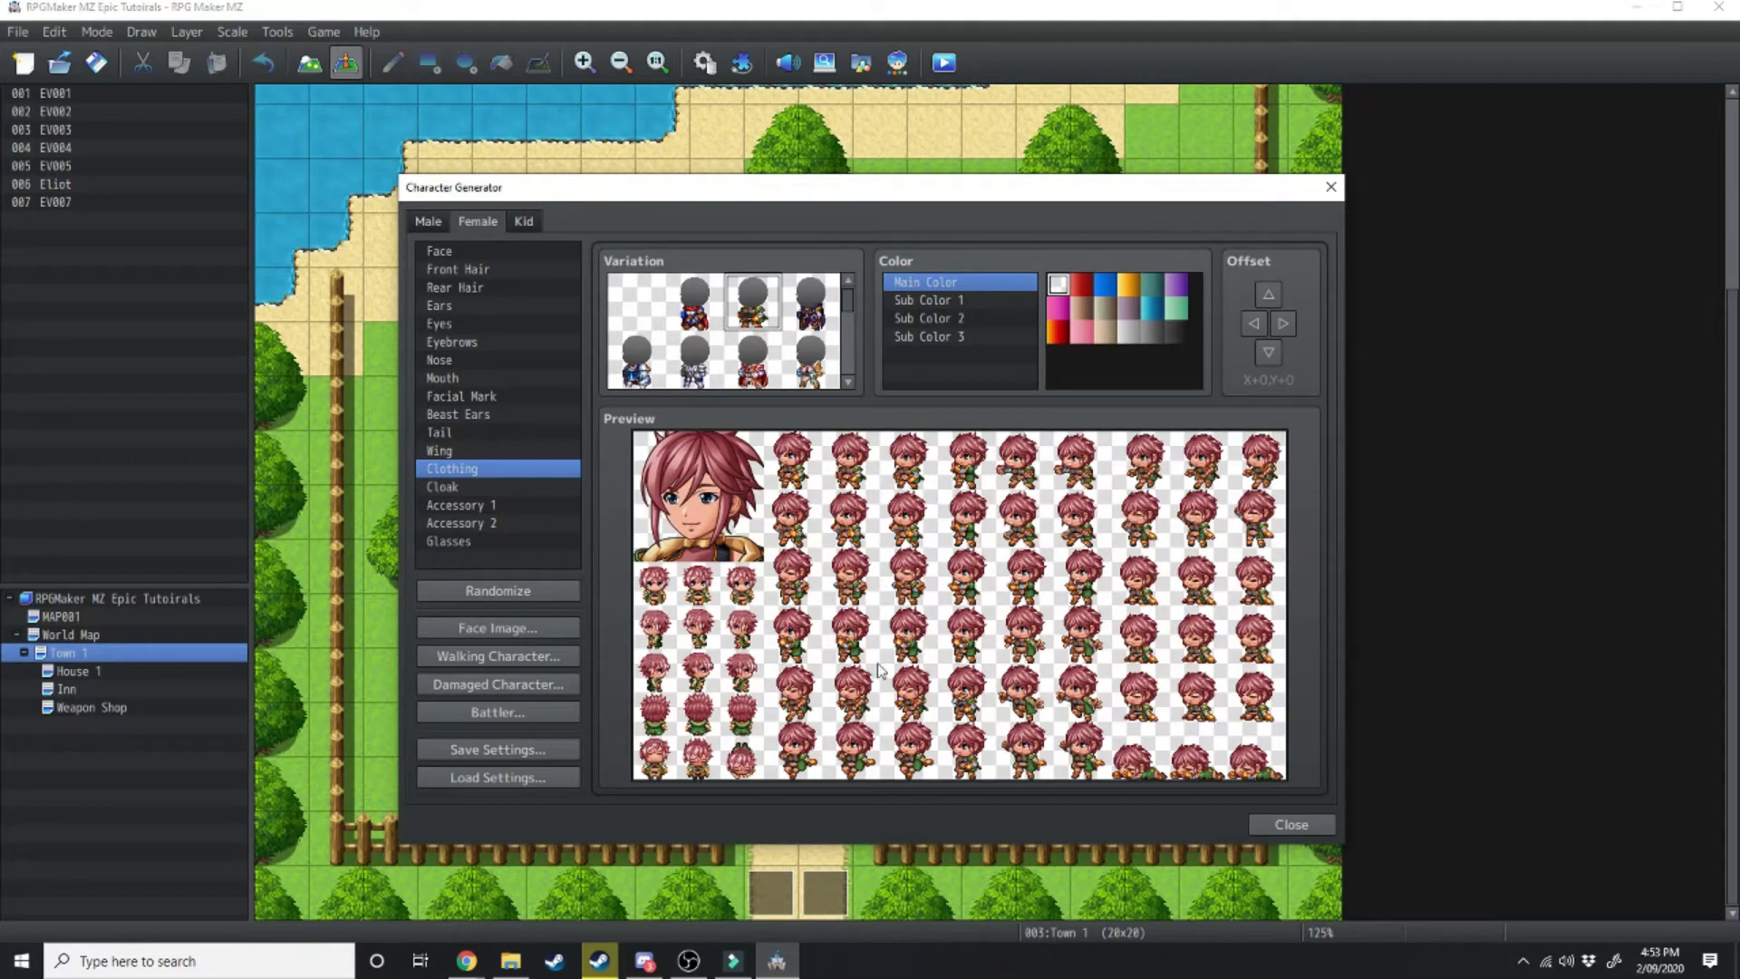
{"action": "scroll", "coordinate": [645, 335], "scroll_direction": "down", "scroll_amount": 1}
{"action": "left_click", "coordinate": [645, 334]}
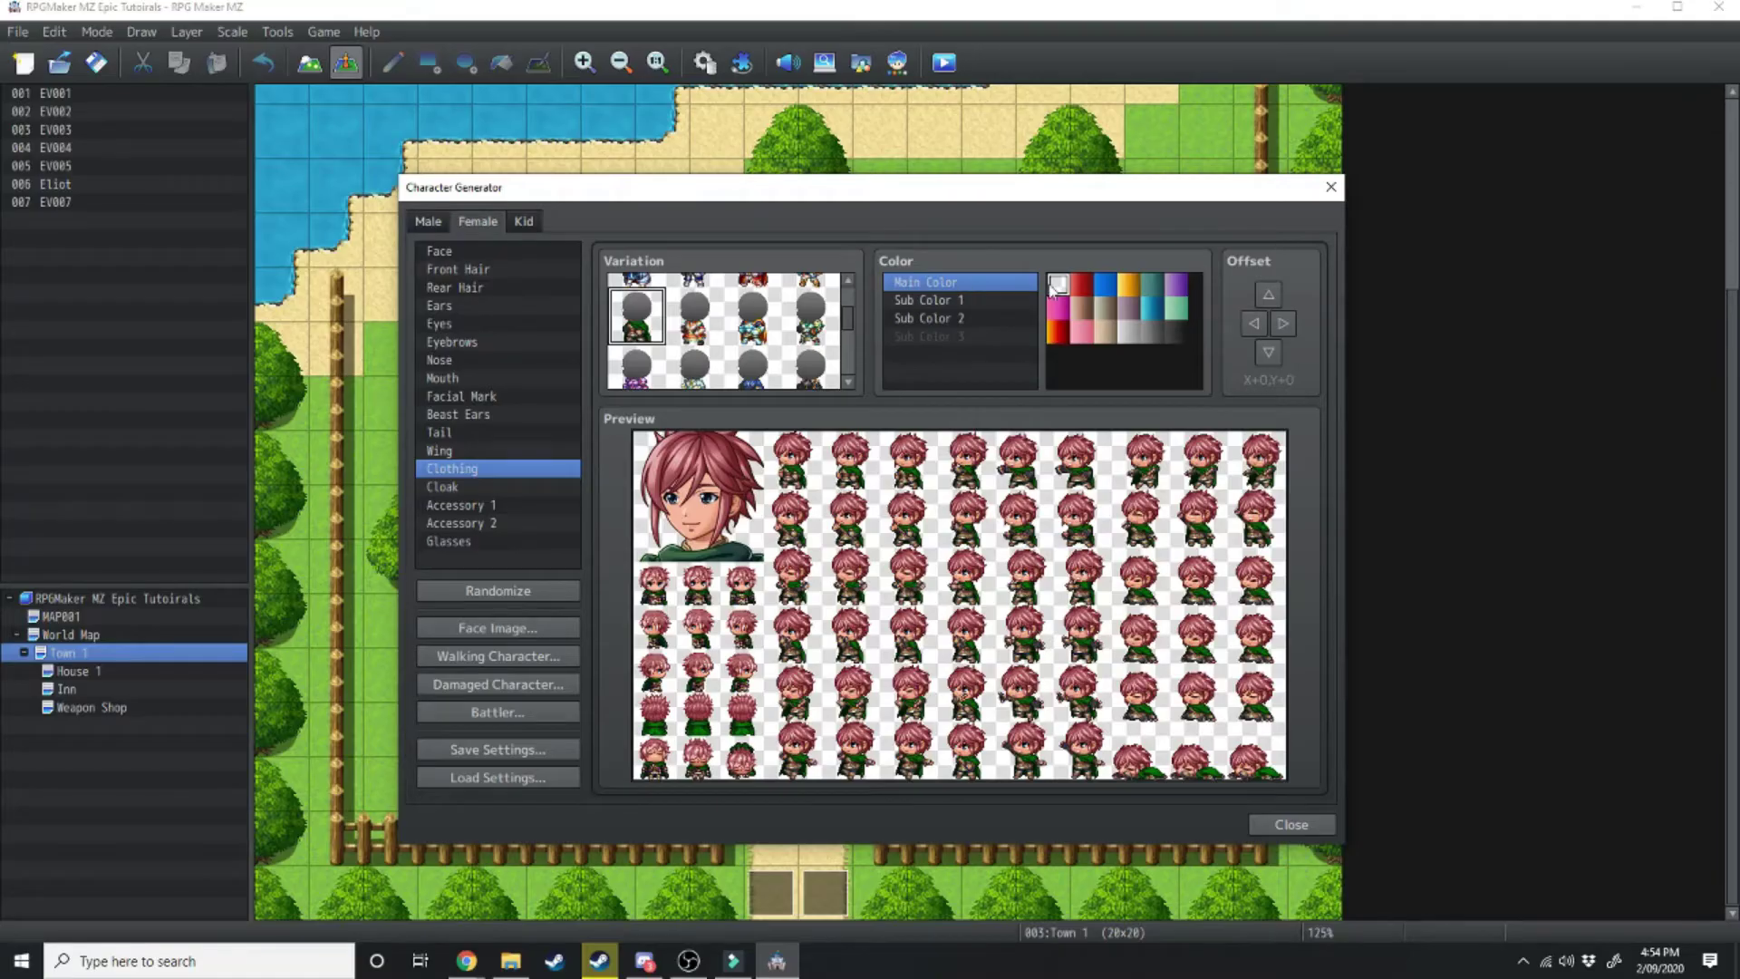
- Recolour the outfit, trying brown, dark red, dark green and blue swatches
{"action": "left_click", "coordinate": [1128, 286]}
{"action": "key", "text": "Down"}
{"action": "key", "text": "Down"}
{"action": "key", "text": "Up"}
{"action": "key", "text": "Up"}
{"action": "left_click", "coordinate": [1056, 331]}
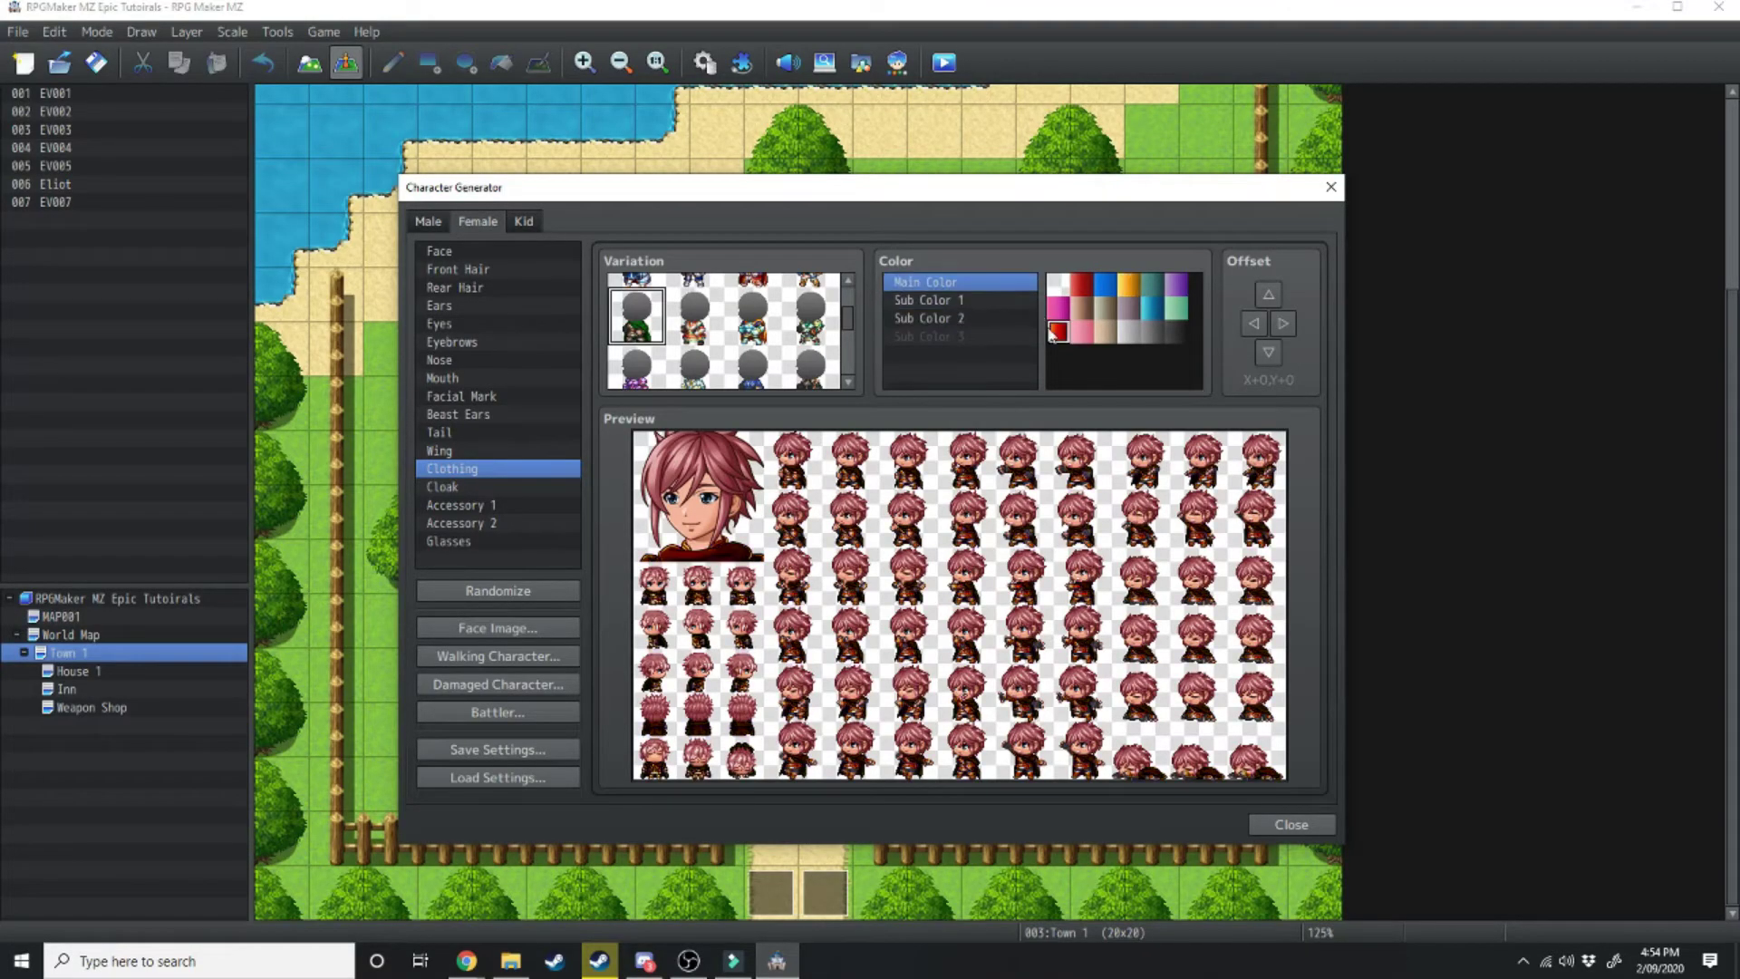
{"action": "left_click", "coordinate": [1153, 285]}
{"action": "left_click", "coordinate": [1153, 309]}
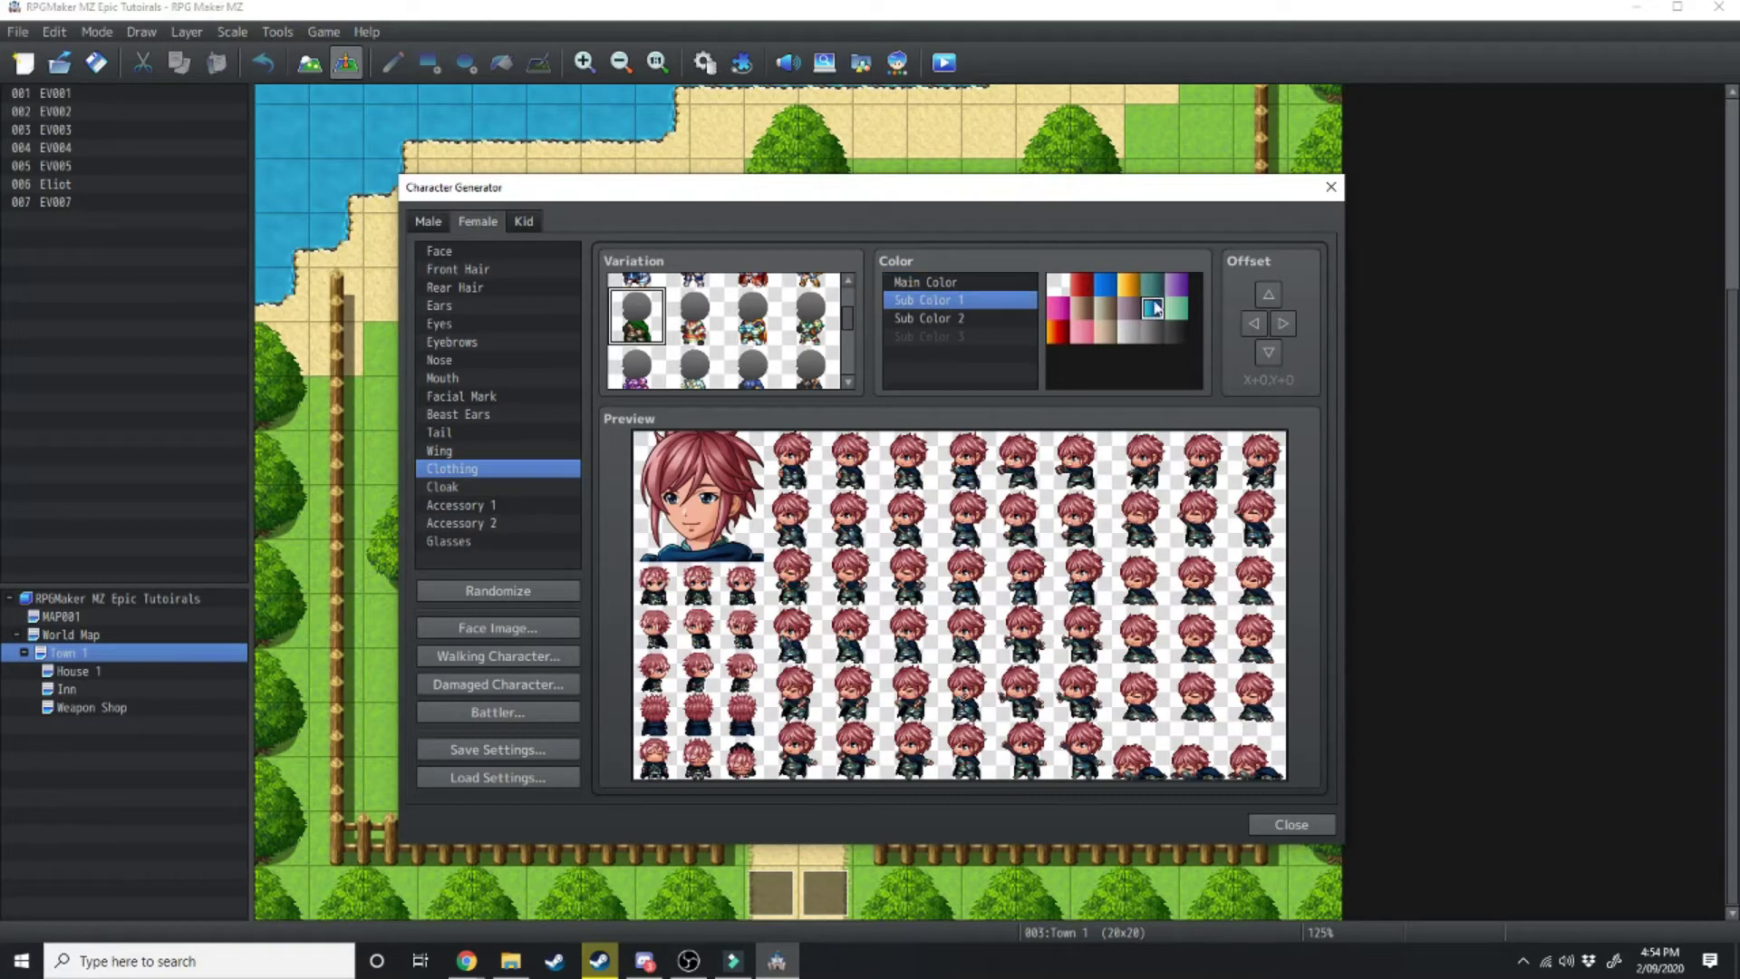
- Set the outfit back to dark green and add the second-variation green cloak
{"action": "left_click", "coordinate": [1153, 284]}
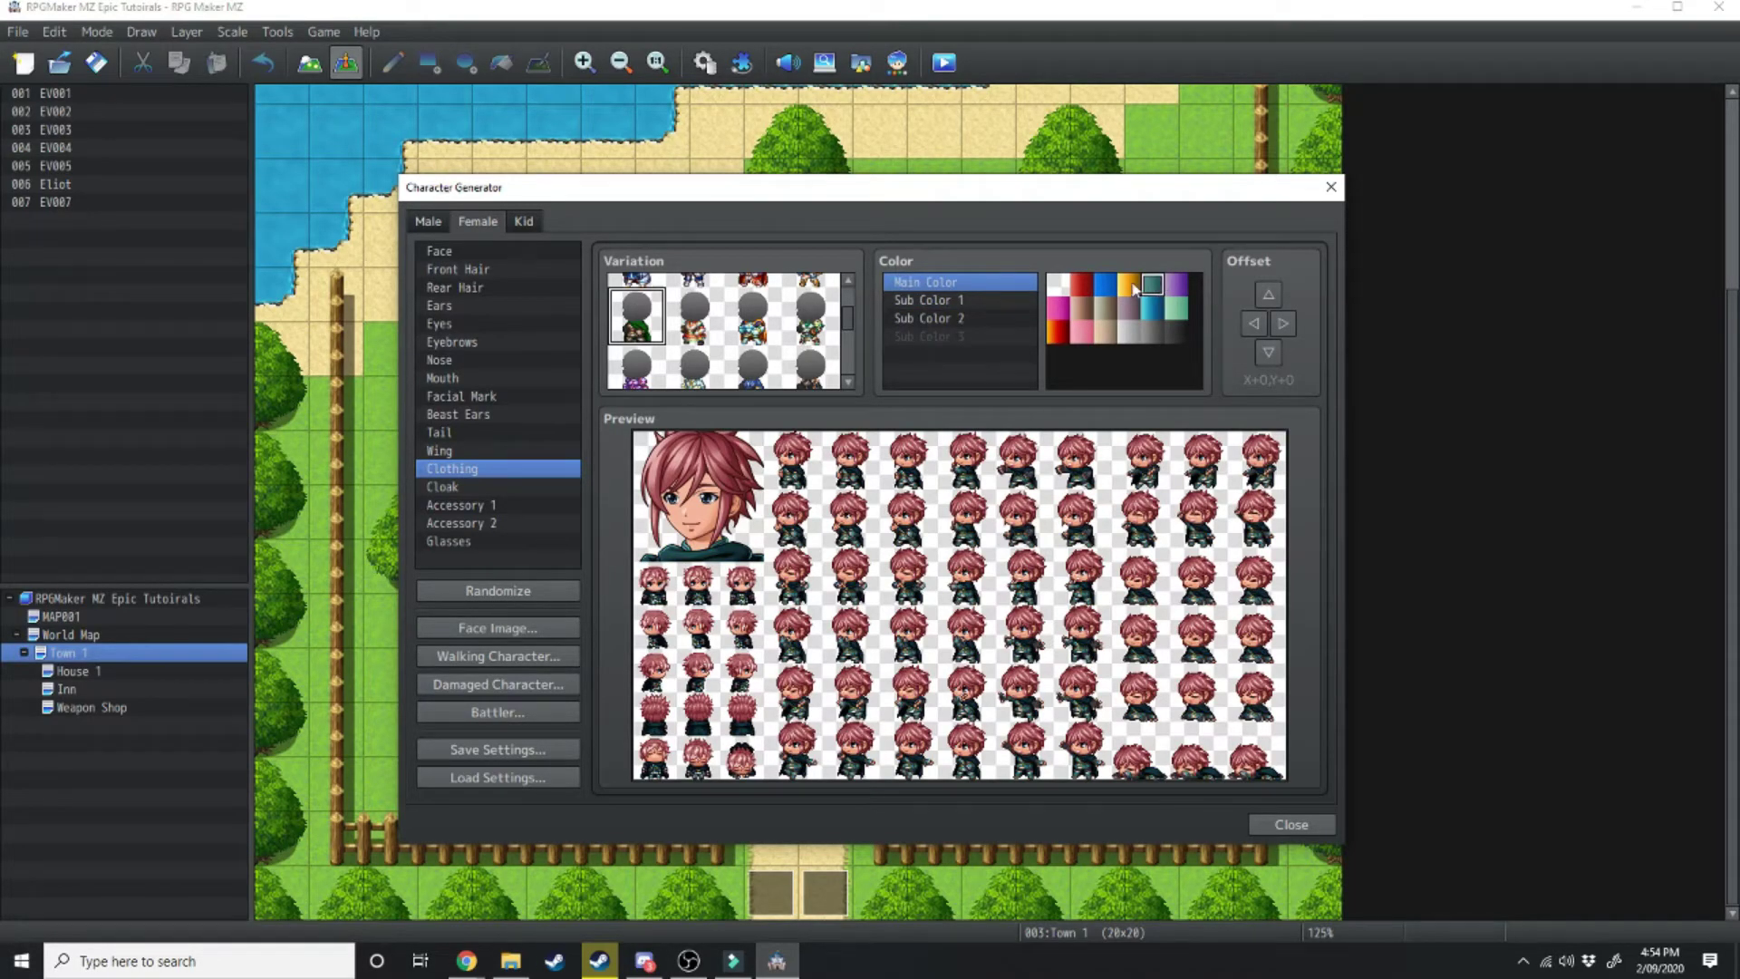
{"action": "left_click", "coordinate": [444, 486]}
{"action": "left_click", "coordinate": [699, 313]}
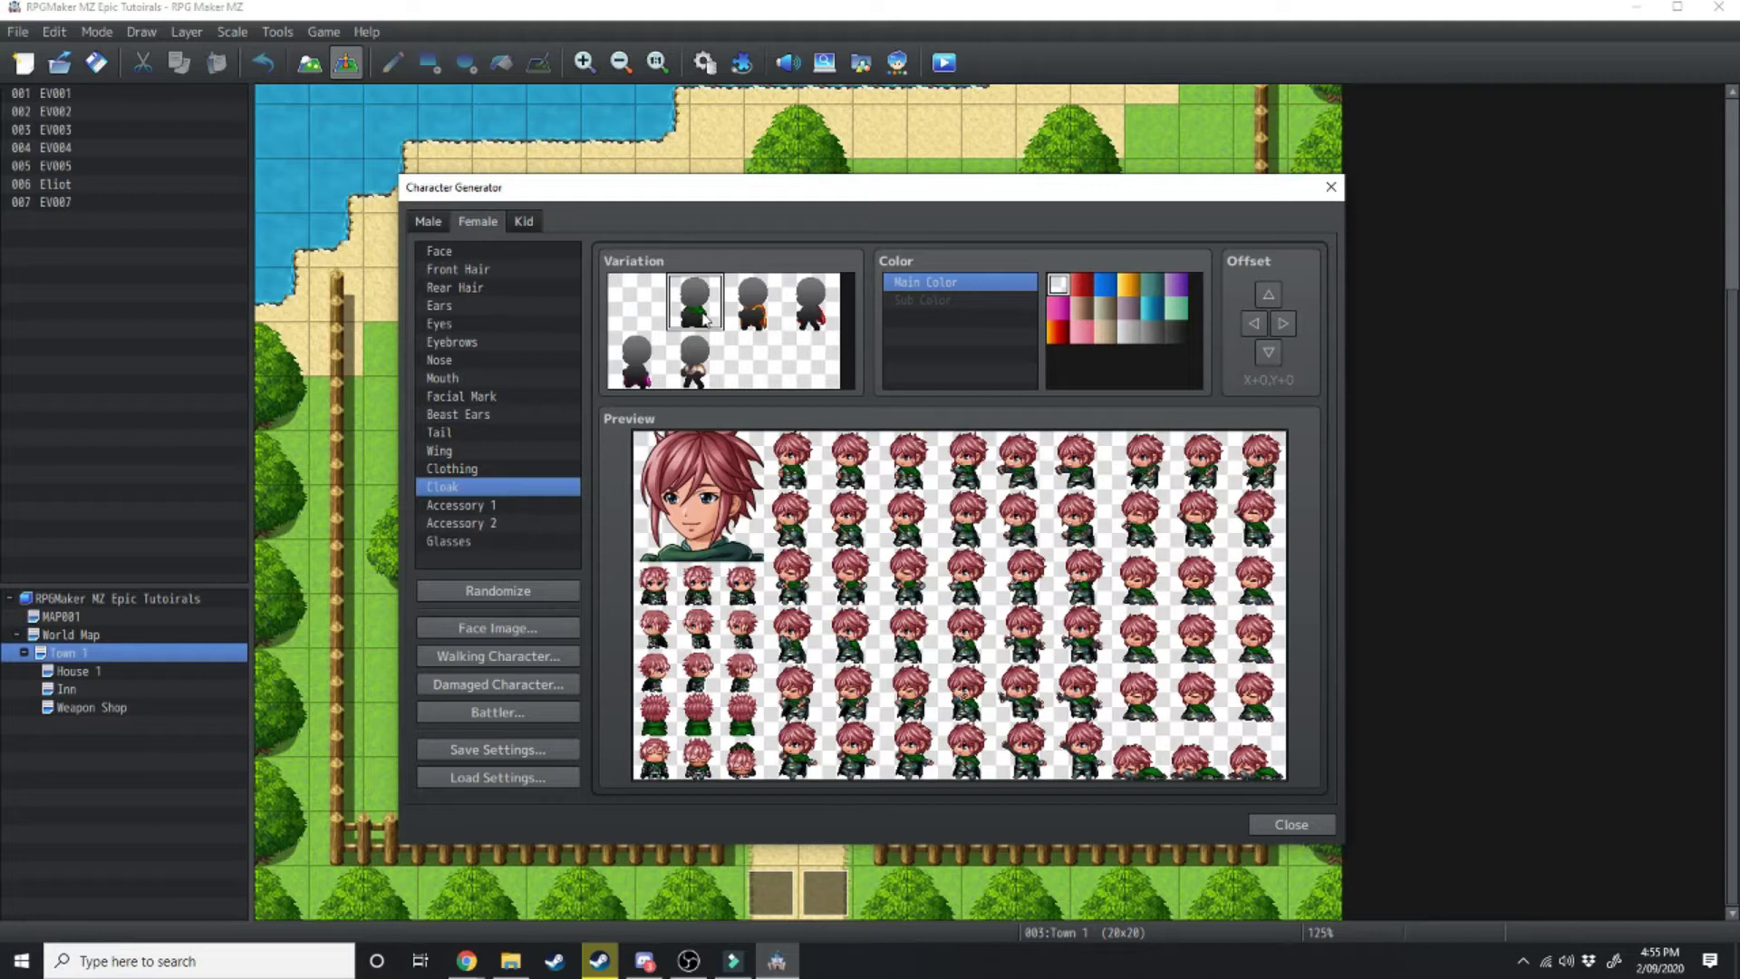
- Give the character the third Accessory 1 variation, then view the Accessory 2 and glasses options
{"action": "left_click", "coordinate": [464, 504]}
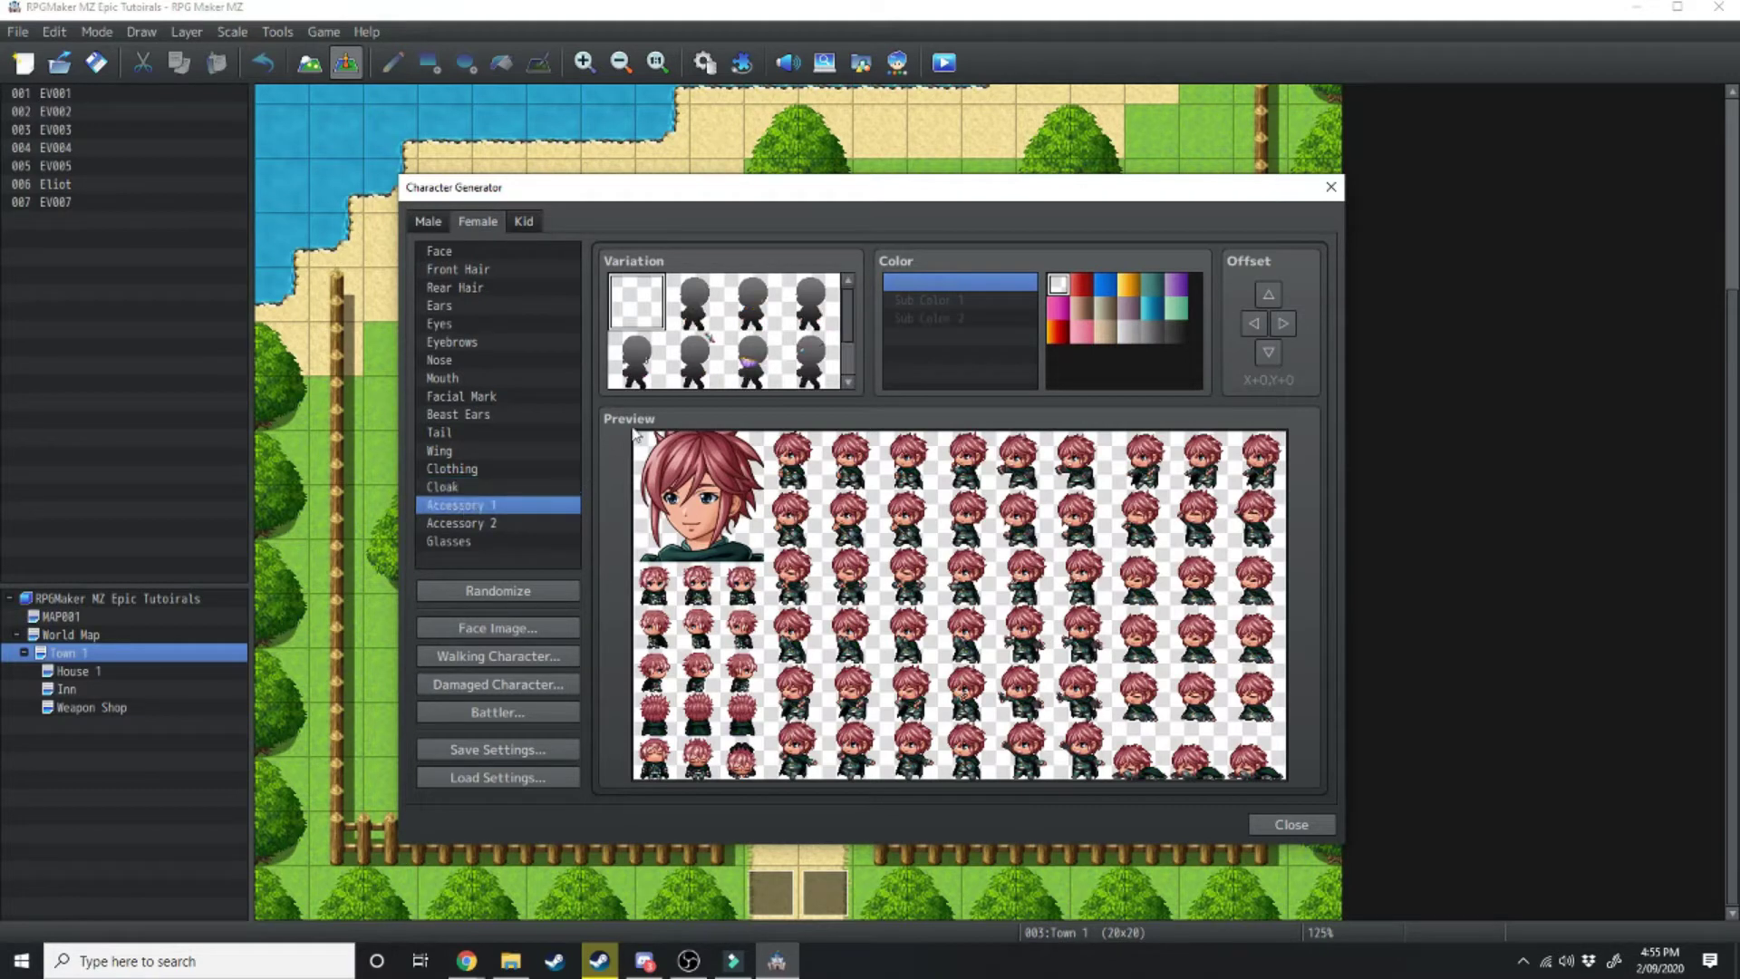
{"action": "left_click", "coordinate": [700, 322]}
{"action": "left_click", "coordinate": [756, 312]}
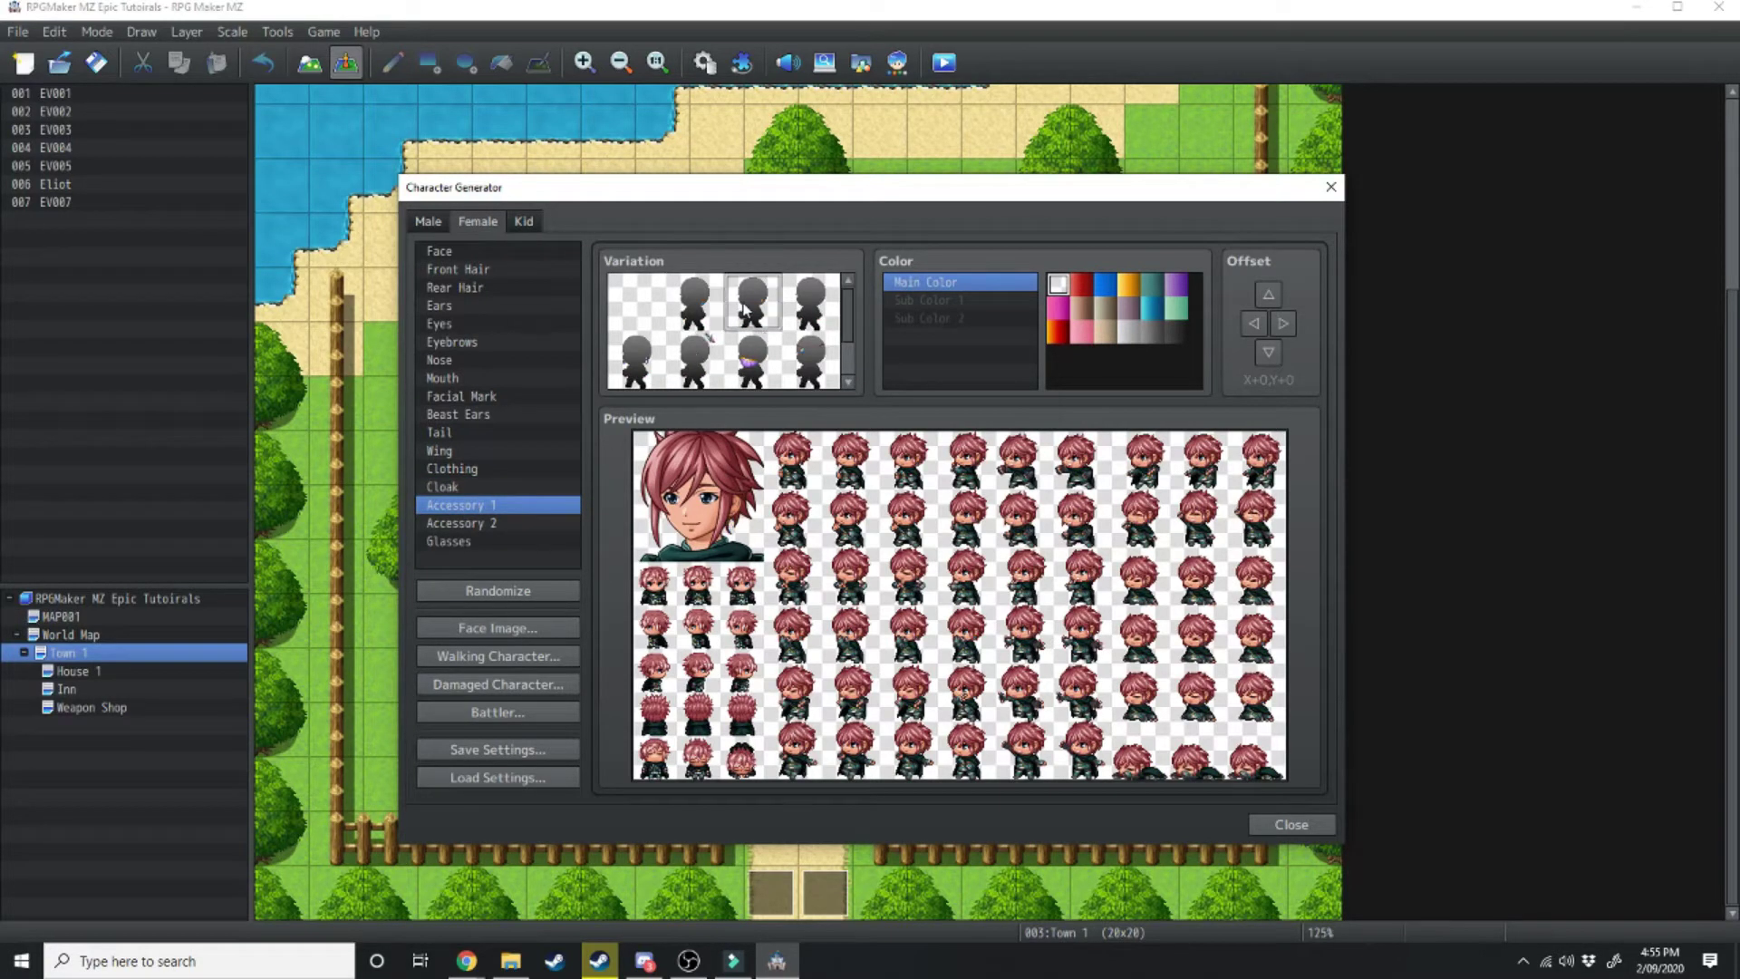
{"action": "left_click", "coordinate": [435, 523]}
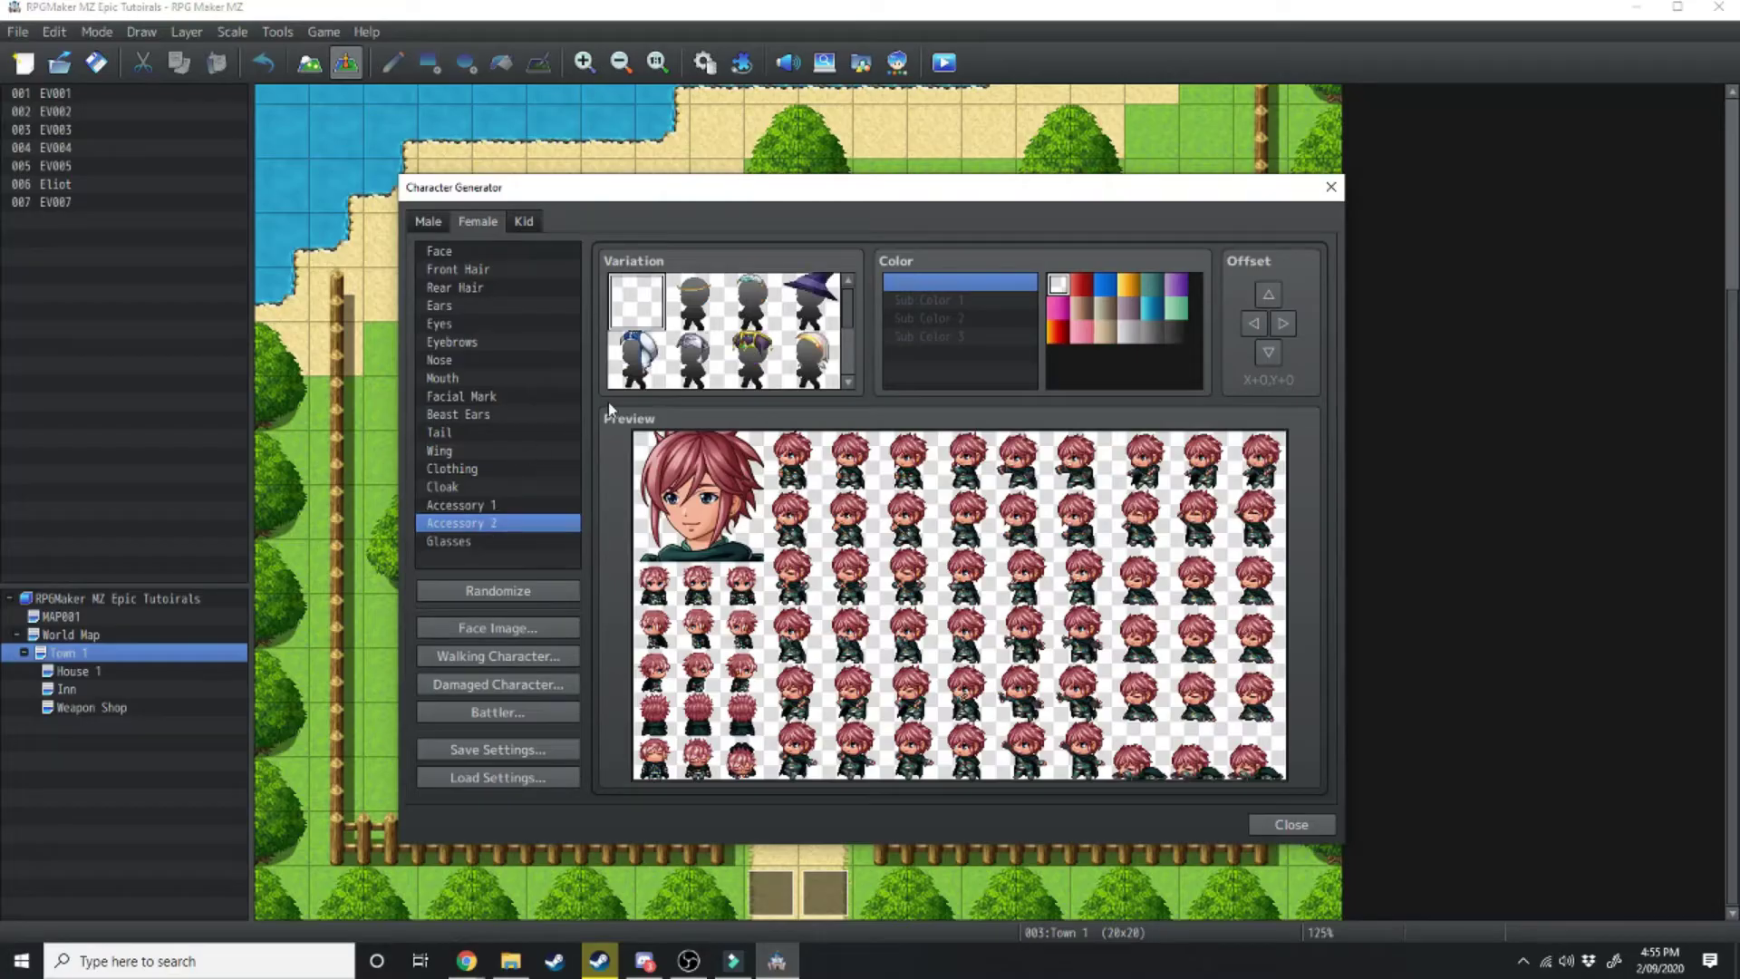
{"action": "left_click", "coordinate": [439, 541]}
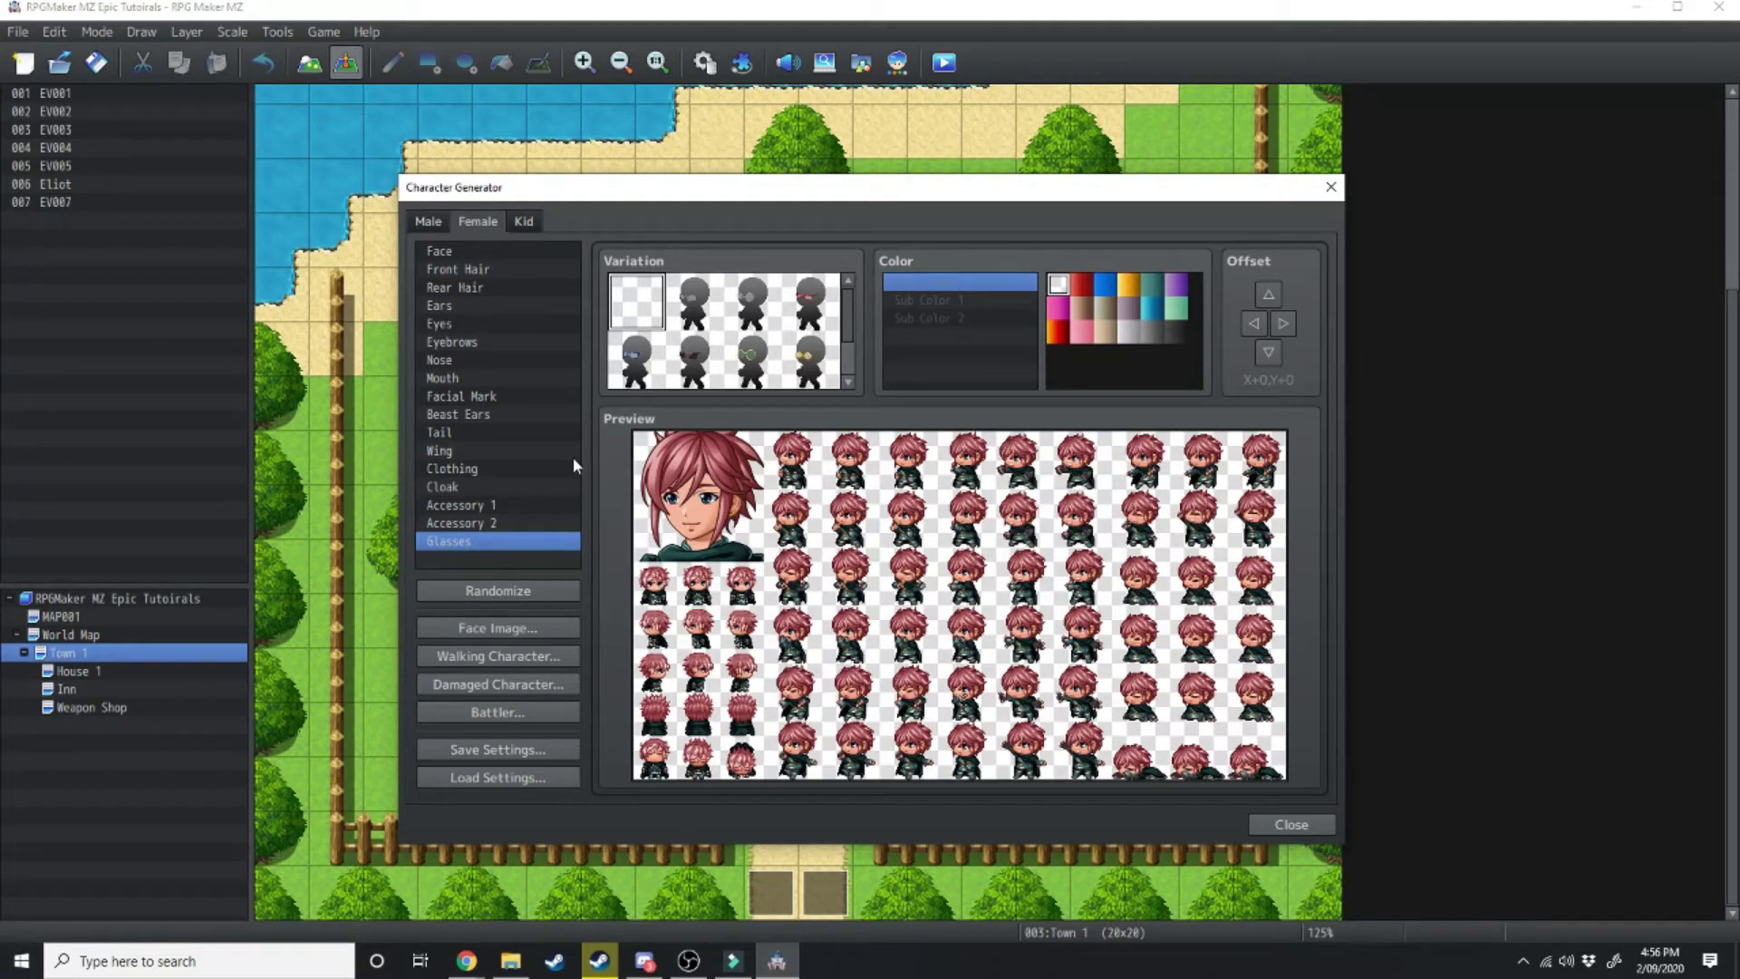
- Save the Character Generator settings to a file named 'Main character'
{"action": "left_click", "coordinate": [508, 751]}
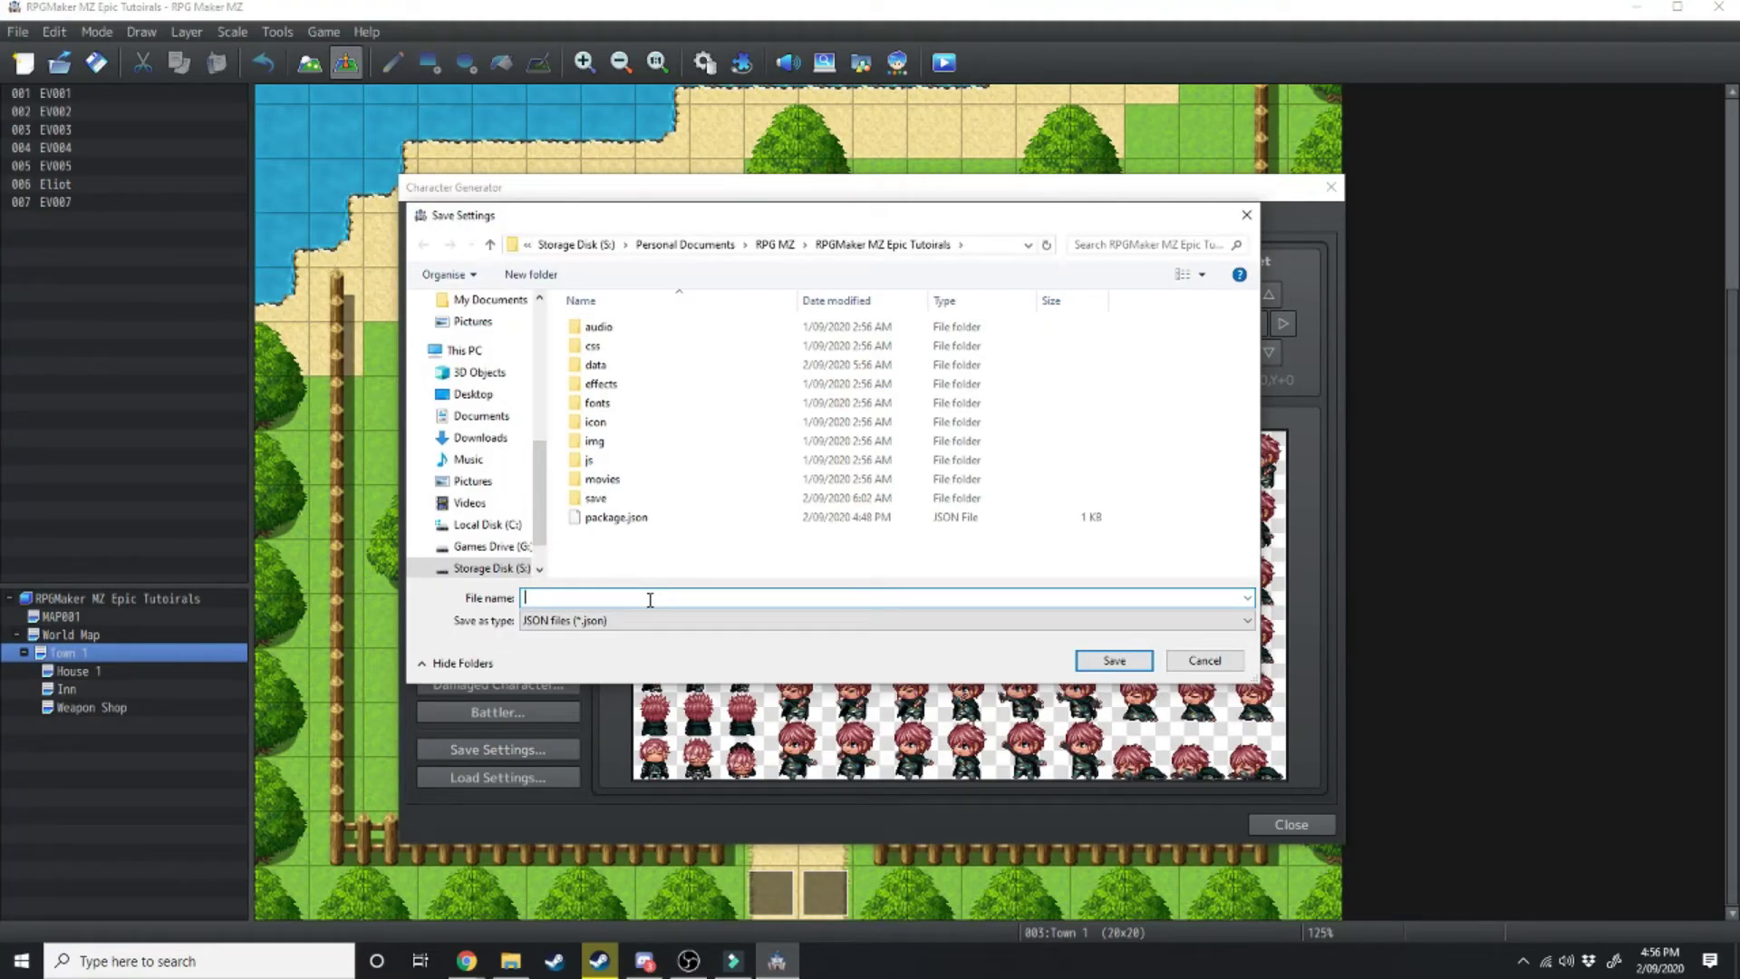
{"action": "type", "text": "Main character"}
{"action": "left_click", "coordinate": [581, 597]}
{"action": "type", "text": "ter"}
{"action": "key", "text": "Return"}
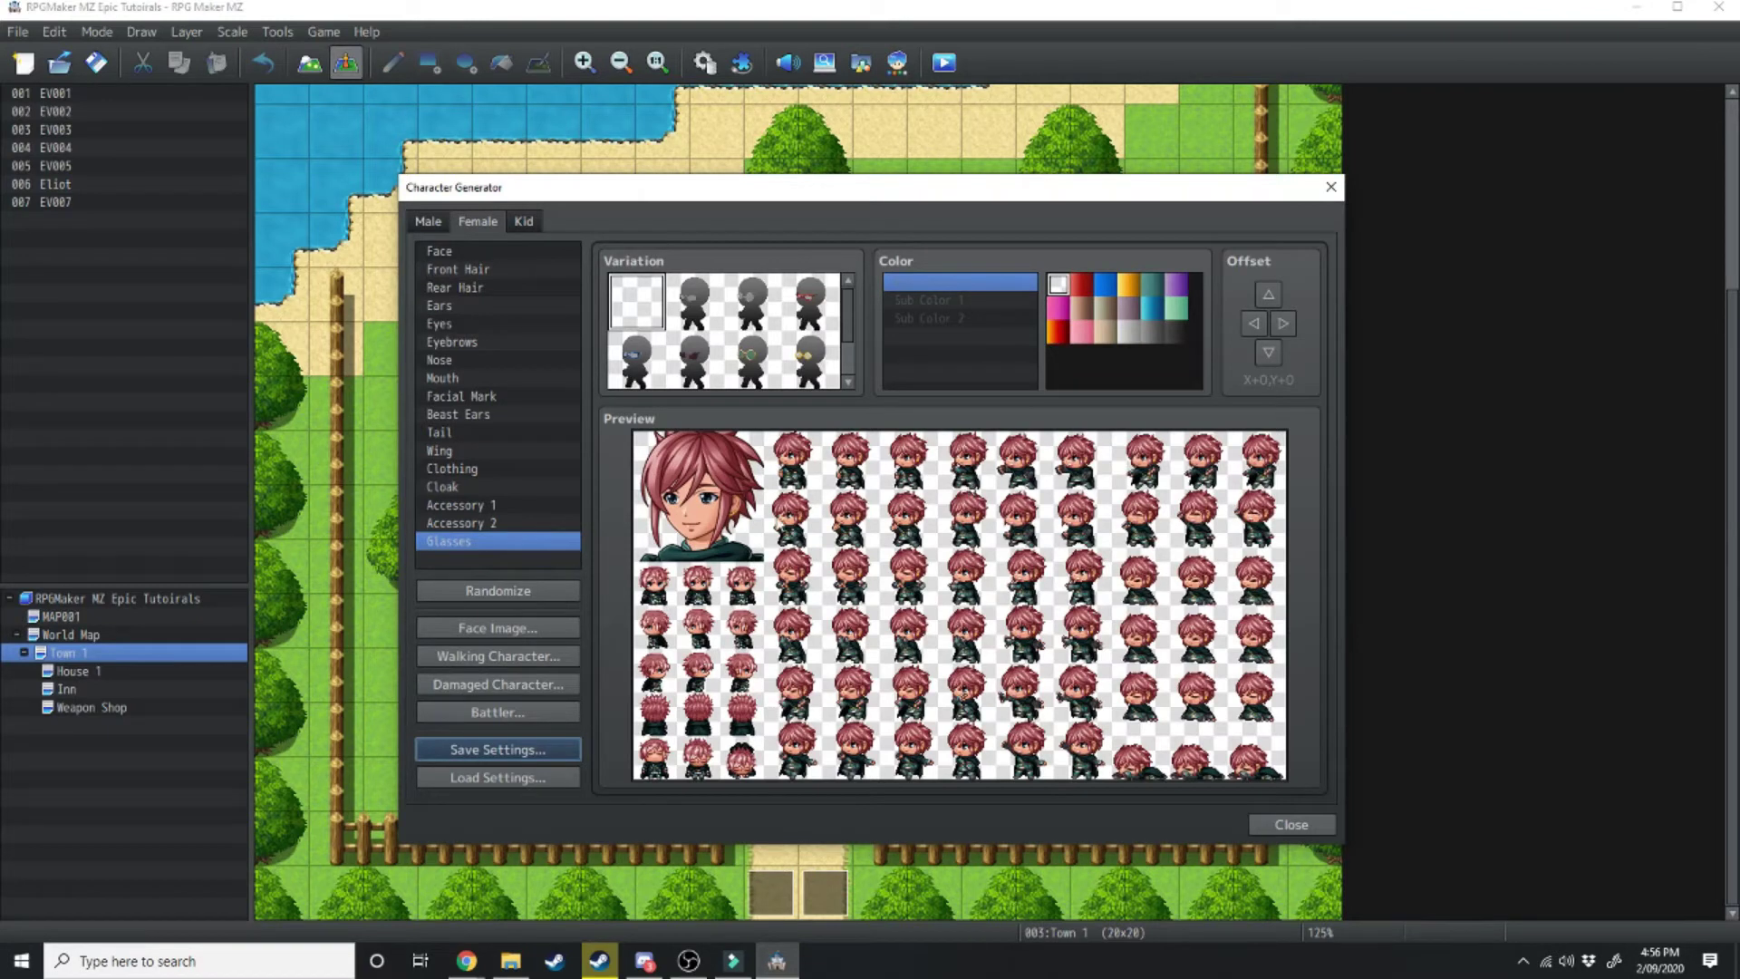
- Export the battler sprite into the project under the file name 'A_Main Charac'
{"action": "left_click", "coordinate": [489, 712]}
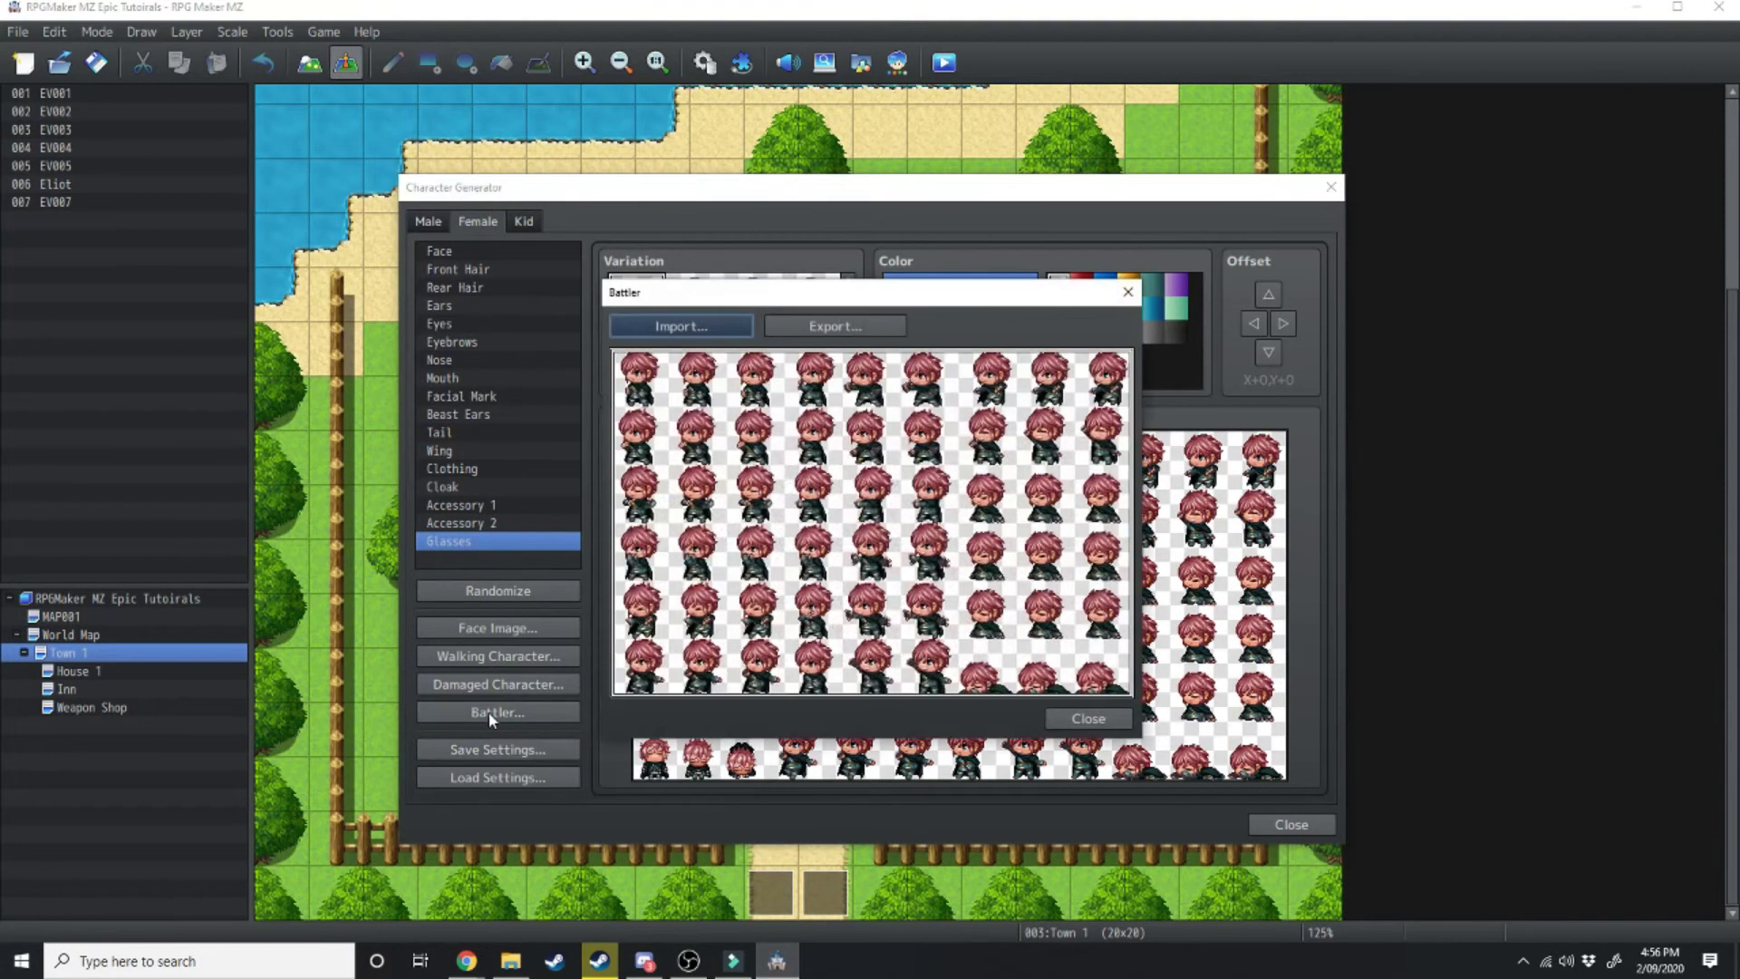
{"action": "left_click", "coordinate": [811, 325]}
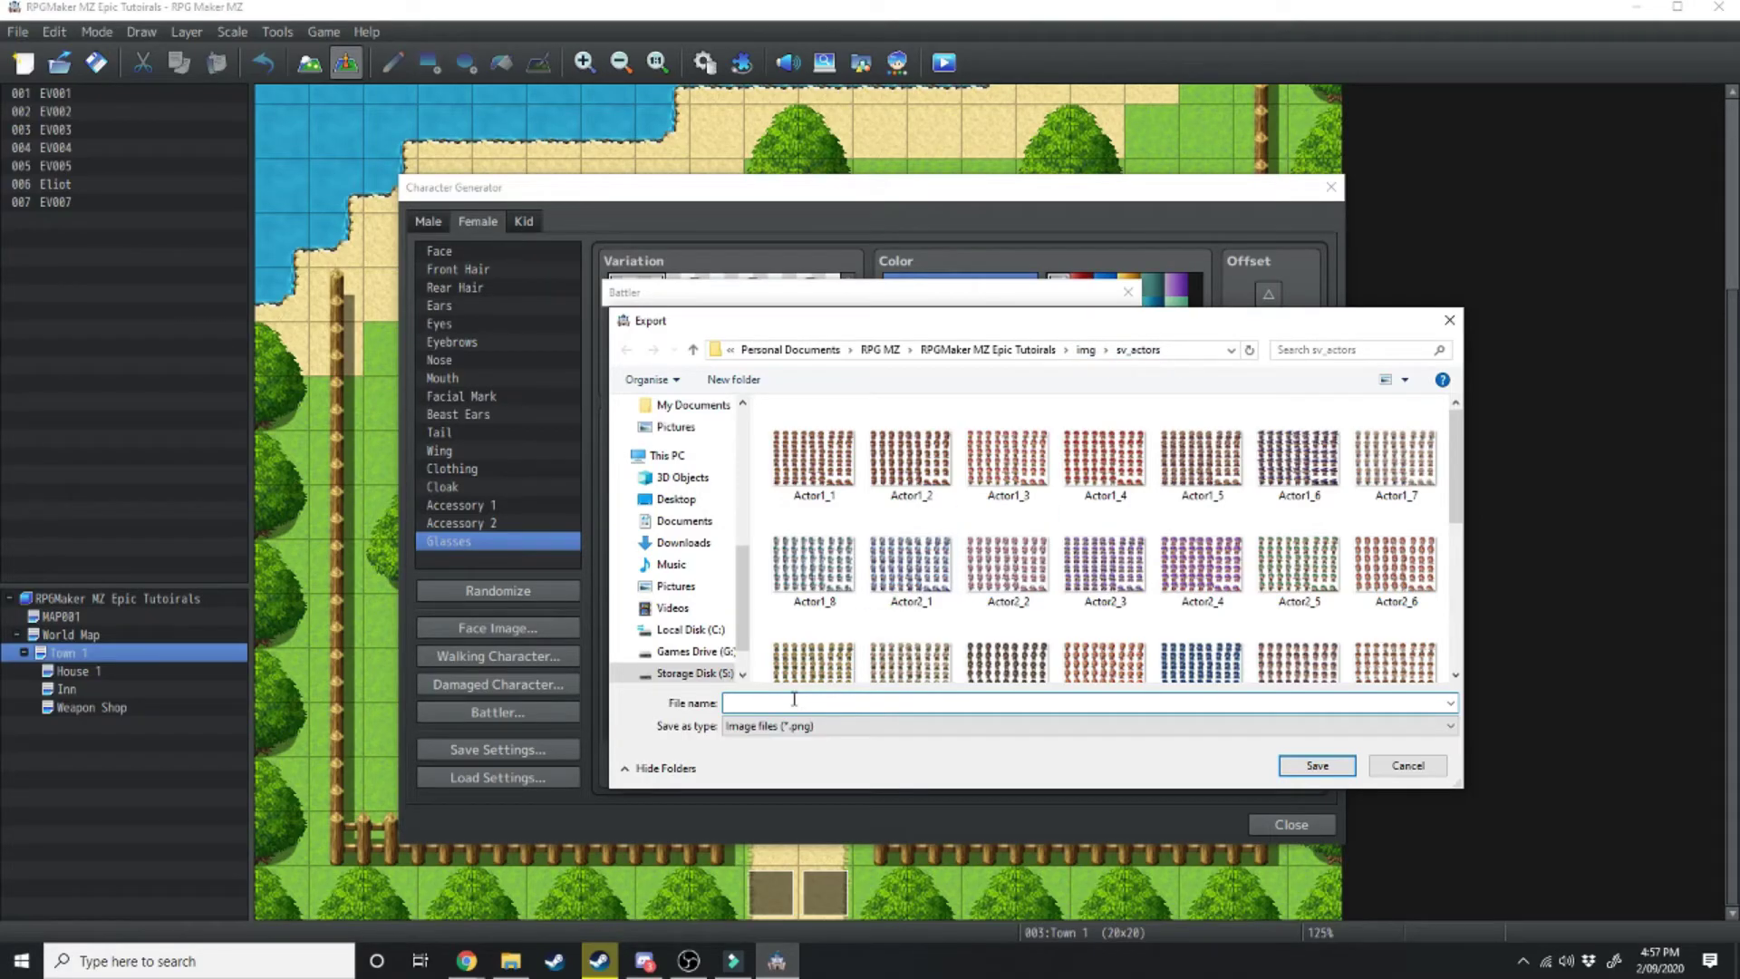
{"action": "type", "text": "A_Main Charac"}
{"action": "key", "text": "Return"}
- Export the damaged character sprite as '_Actors_Damaged' and begin naming the walking sheet 'A_Main'
{"action": "left_click", "coordinate": [426, 682]}
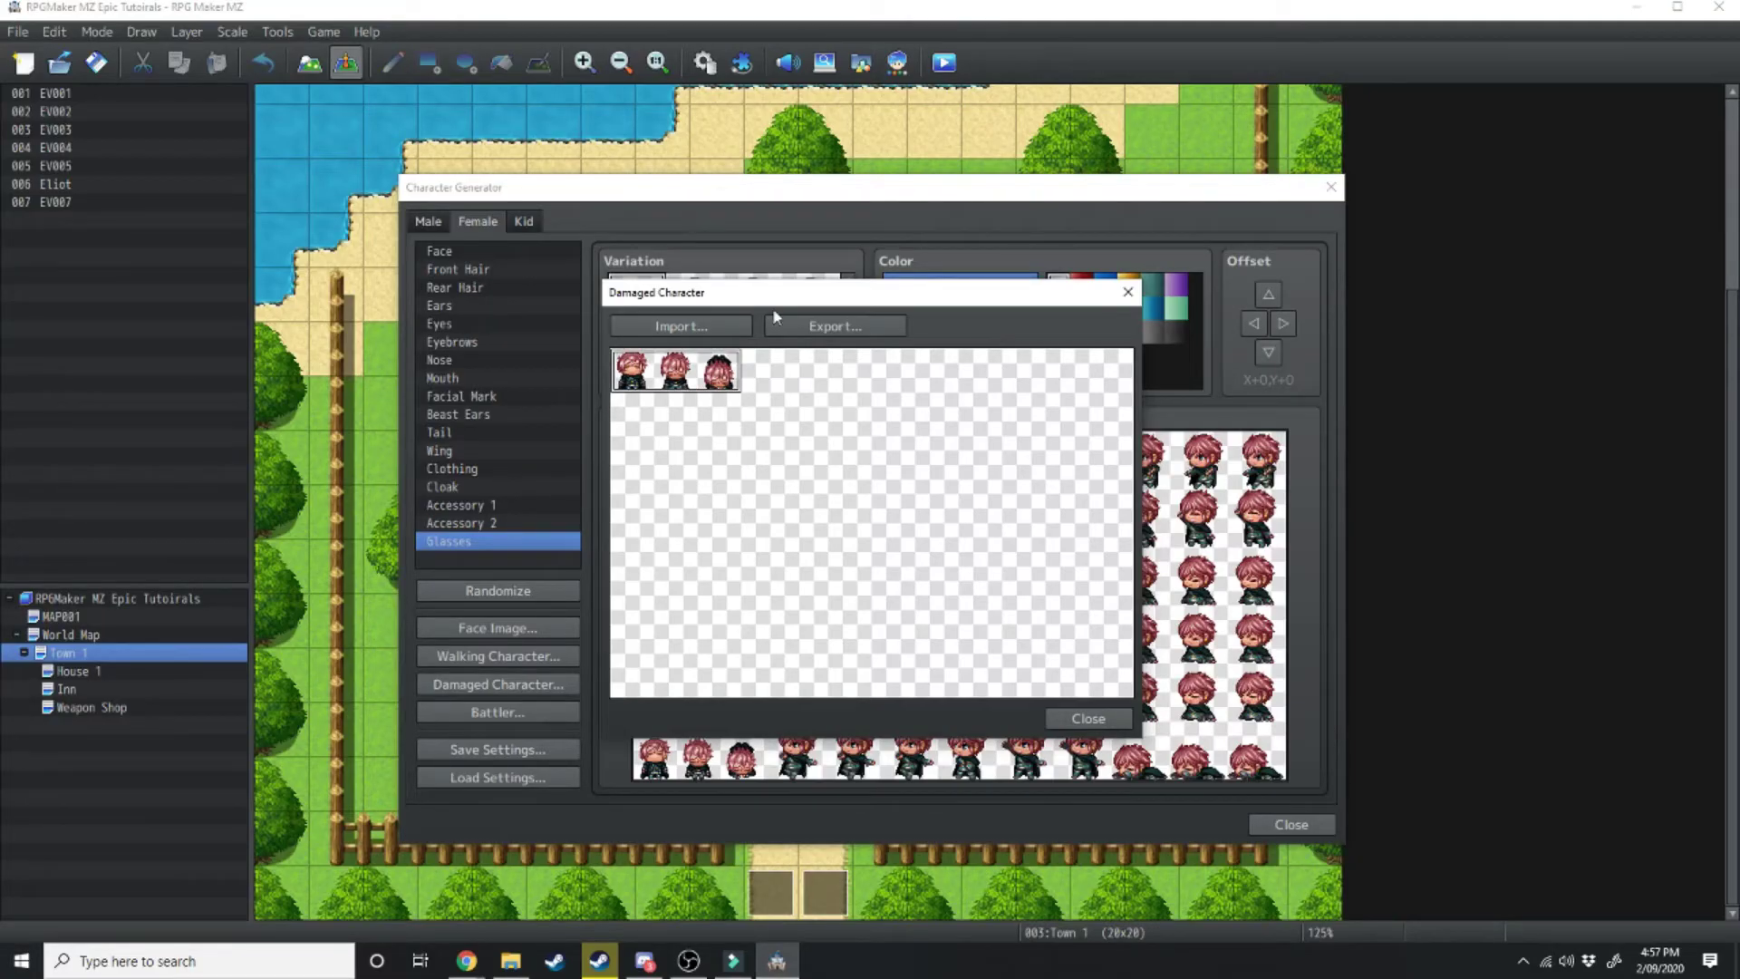
{"action": "left_click", "coordinate": [831, 326]}
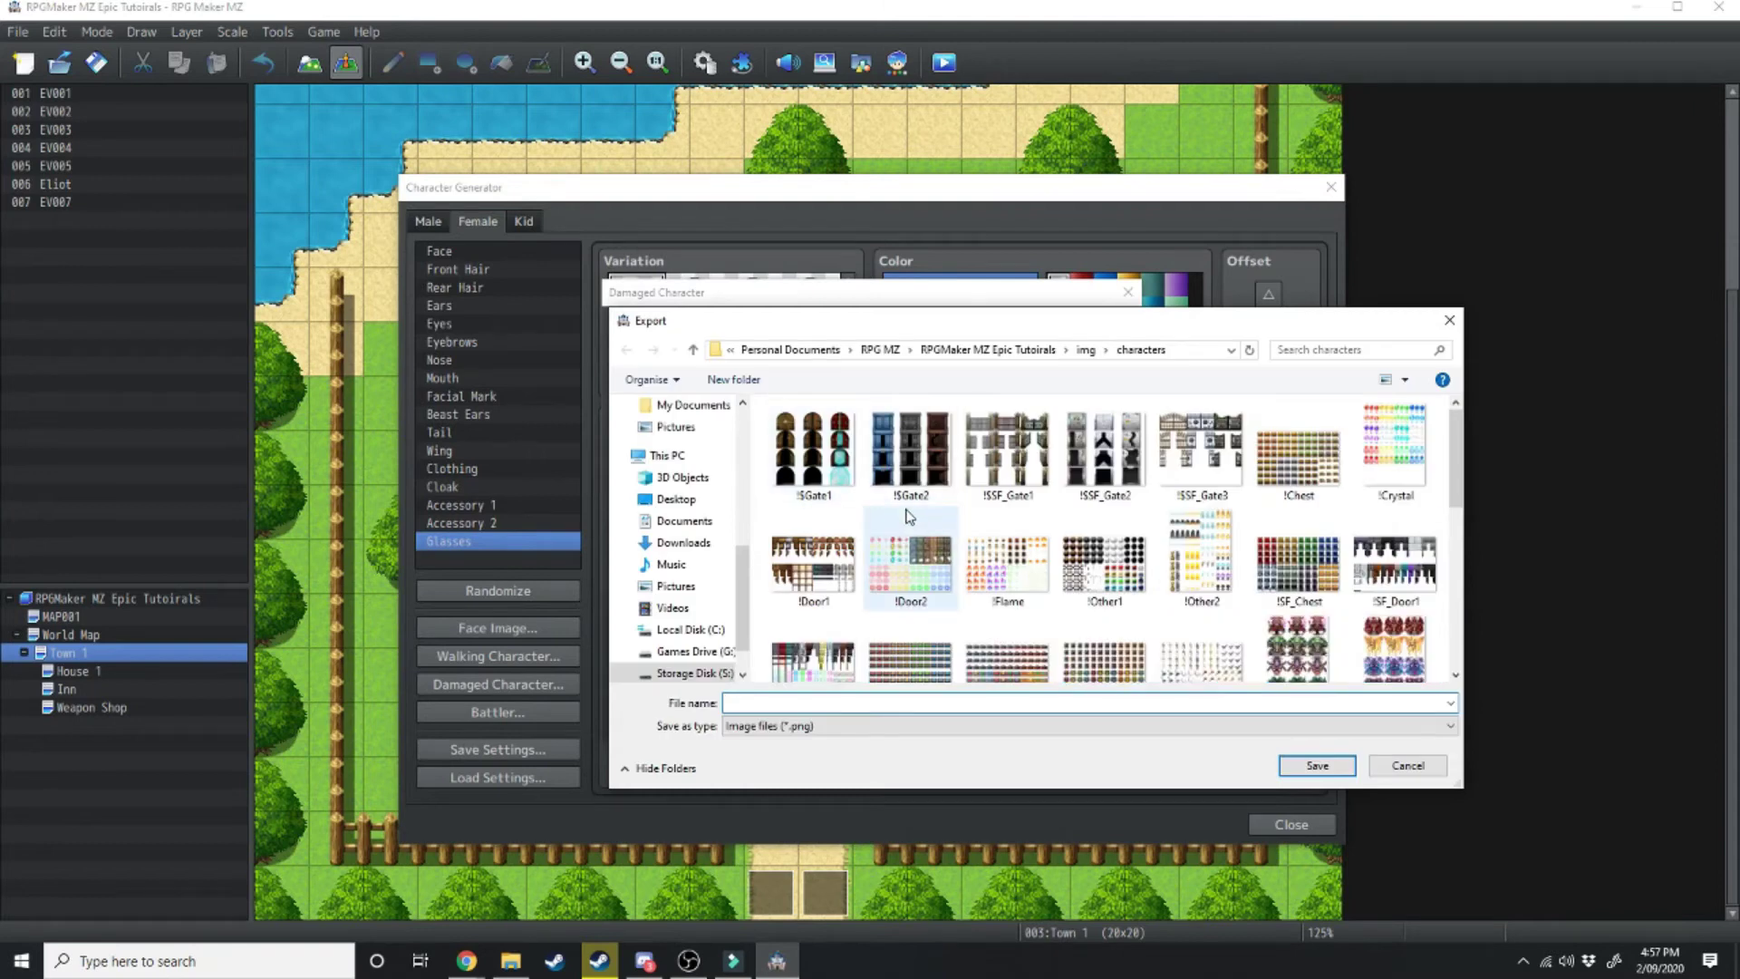
{"action": "type", "text": "_Actors_Damaged"}
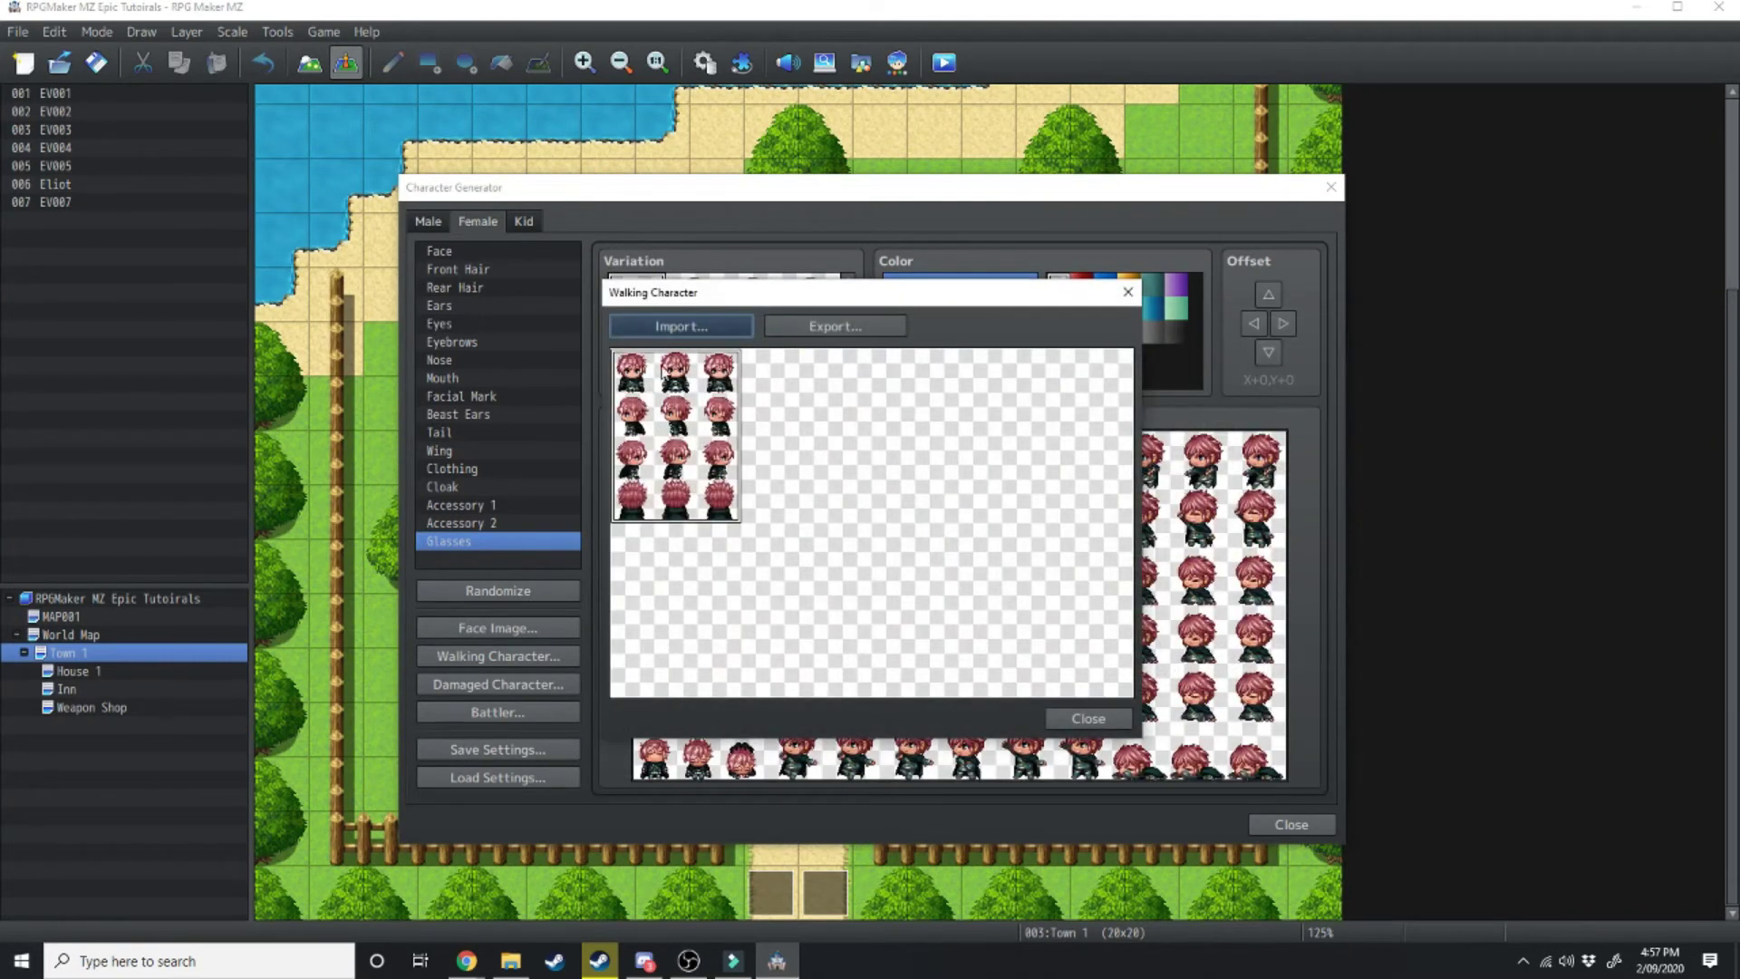
{"action": "left_click", "coordinate": [841, 323]}
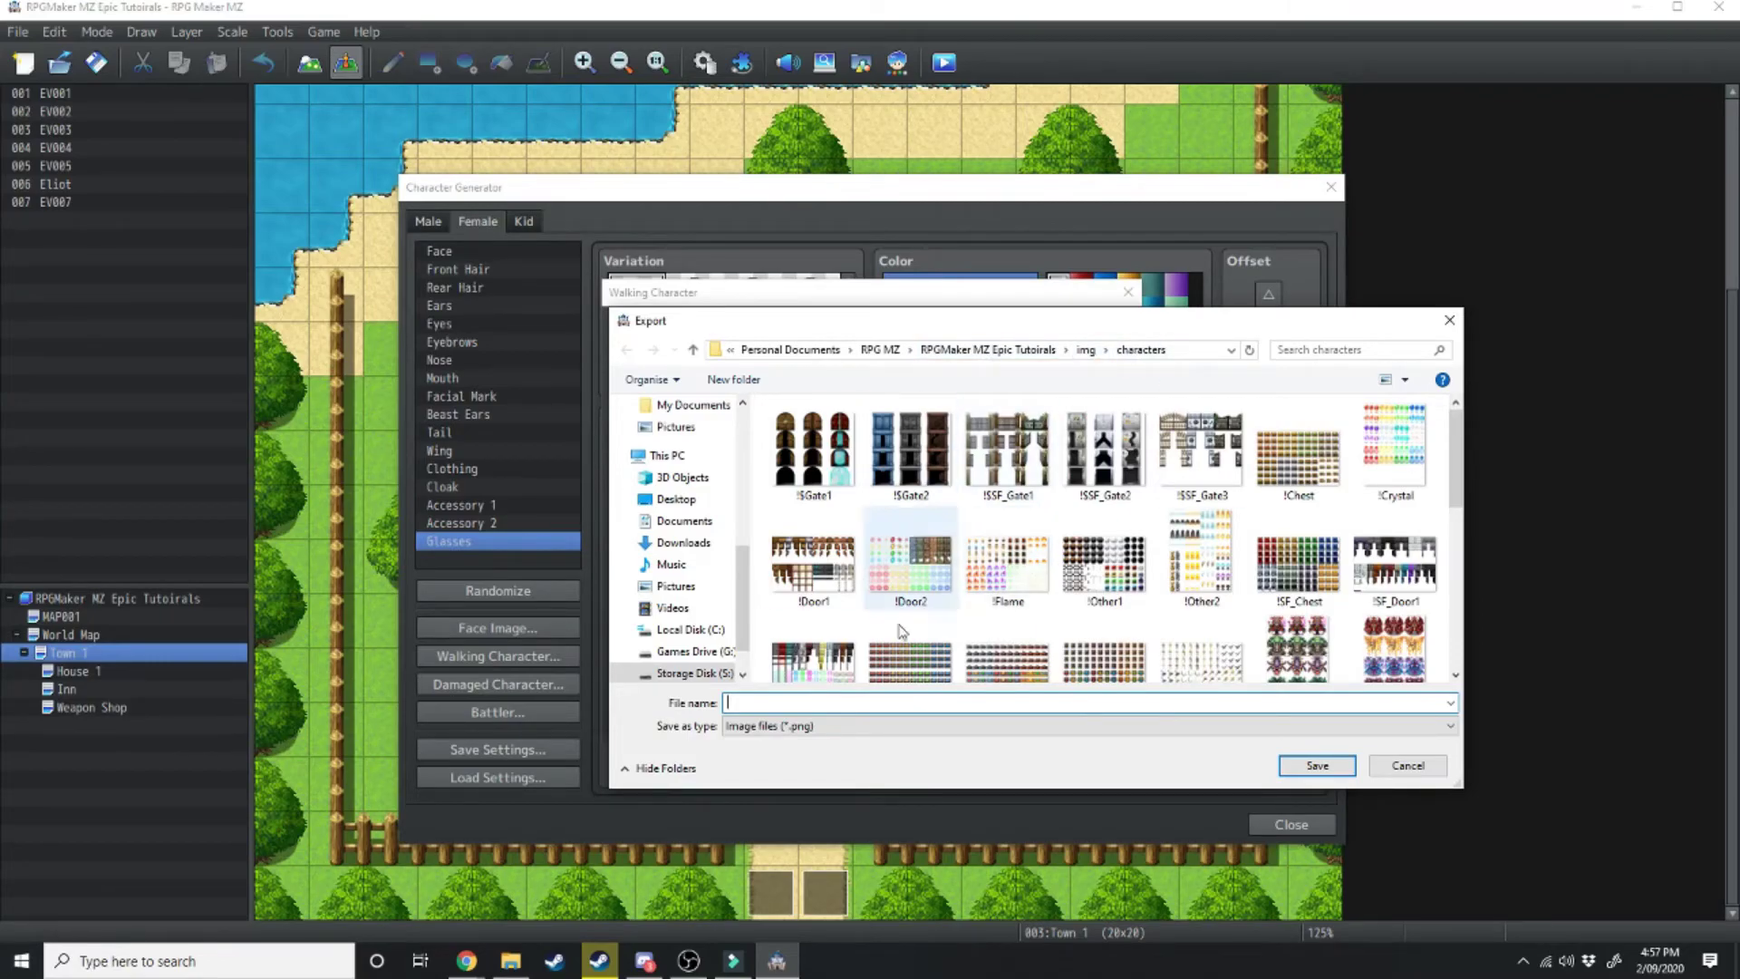
{"action": "type", "text": "A"}
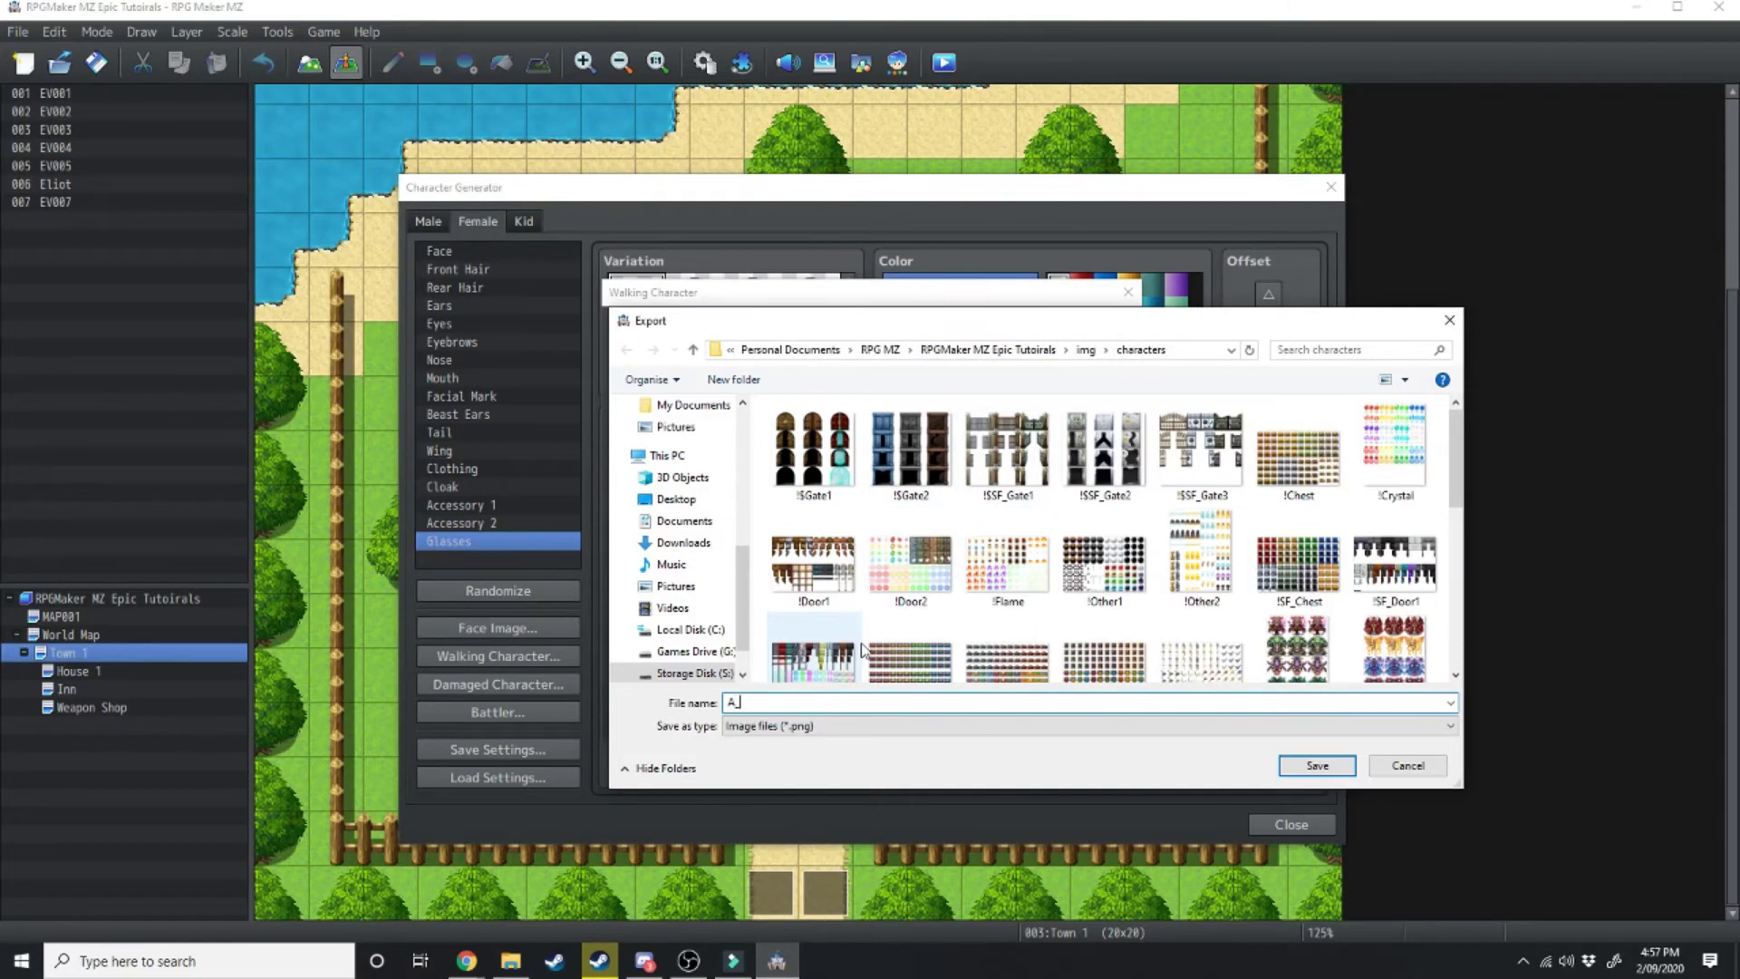
{"action": "type", "text": "_Main Party"}
- Save the walking sprite sheet, then export the face image as 'Asheula' and close that window
{"action": "key", "text": "Return"}
{"action": "left_click", "coordinate": [499, 628]}
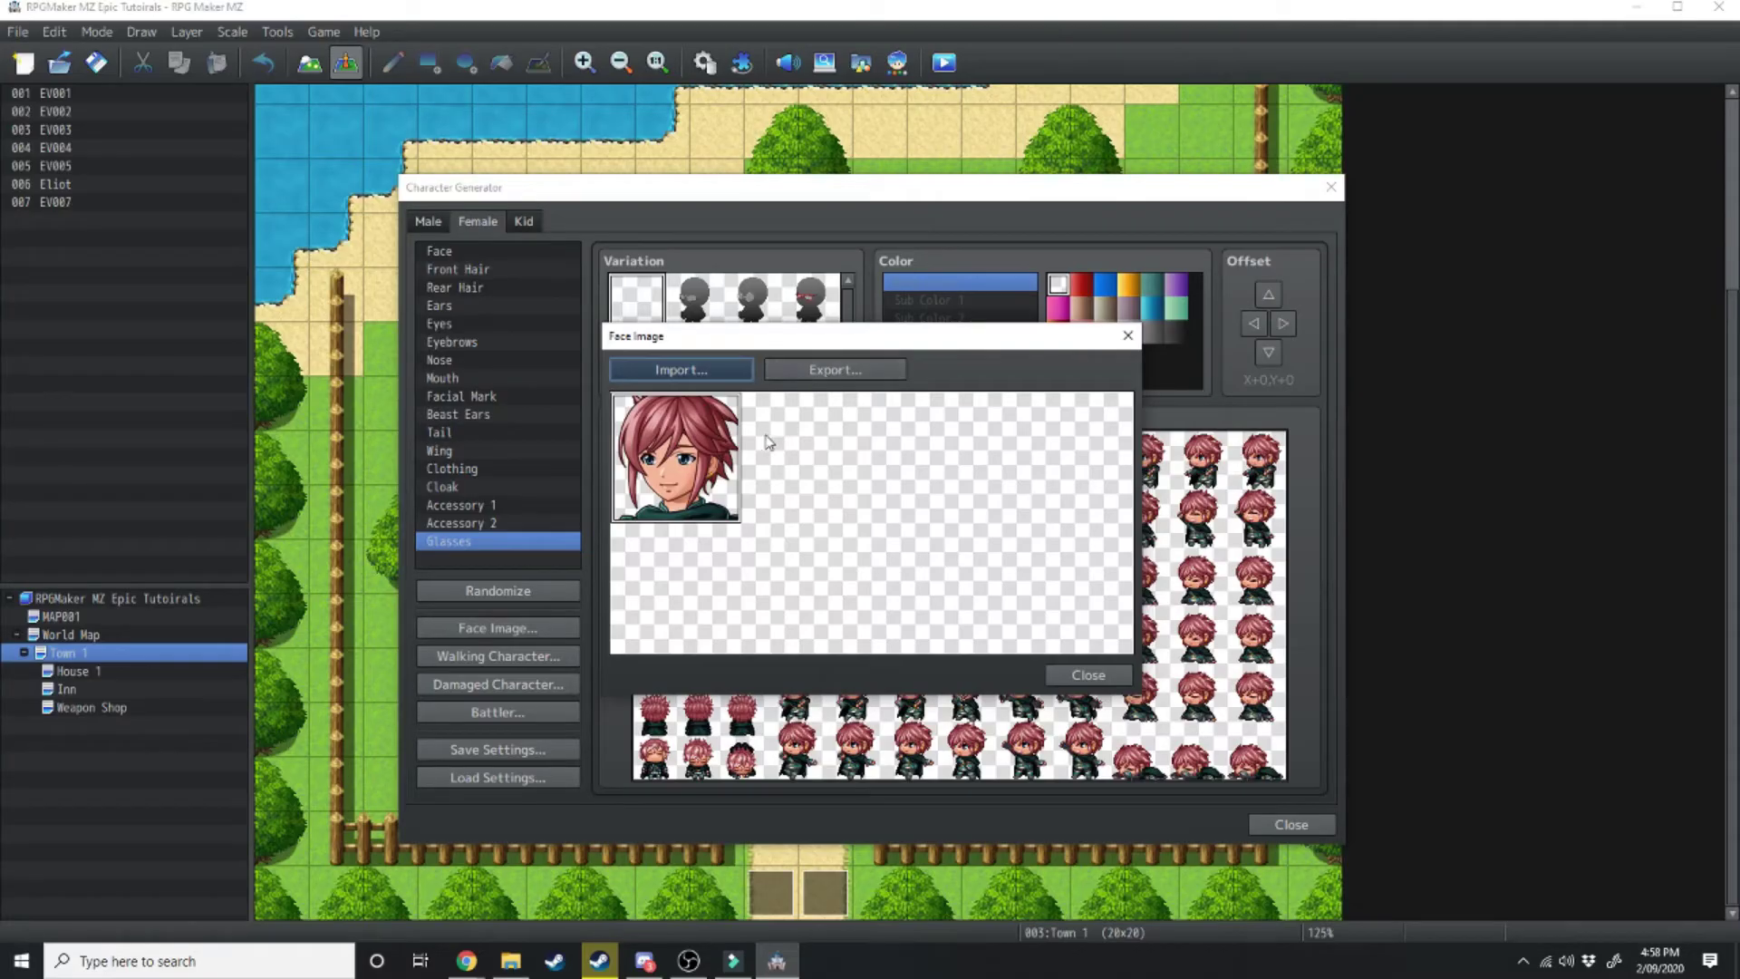
{"action": "left_click", "coordinate": [793, 367]}
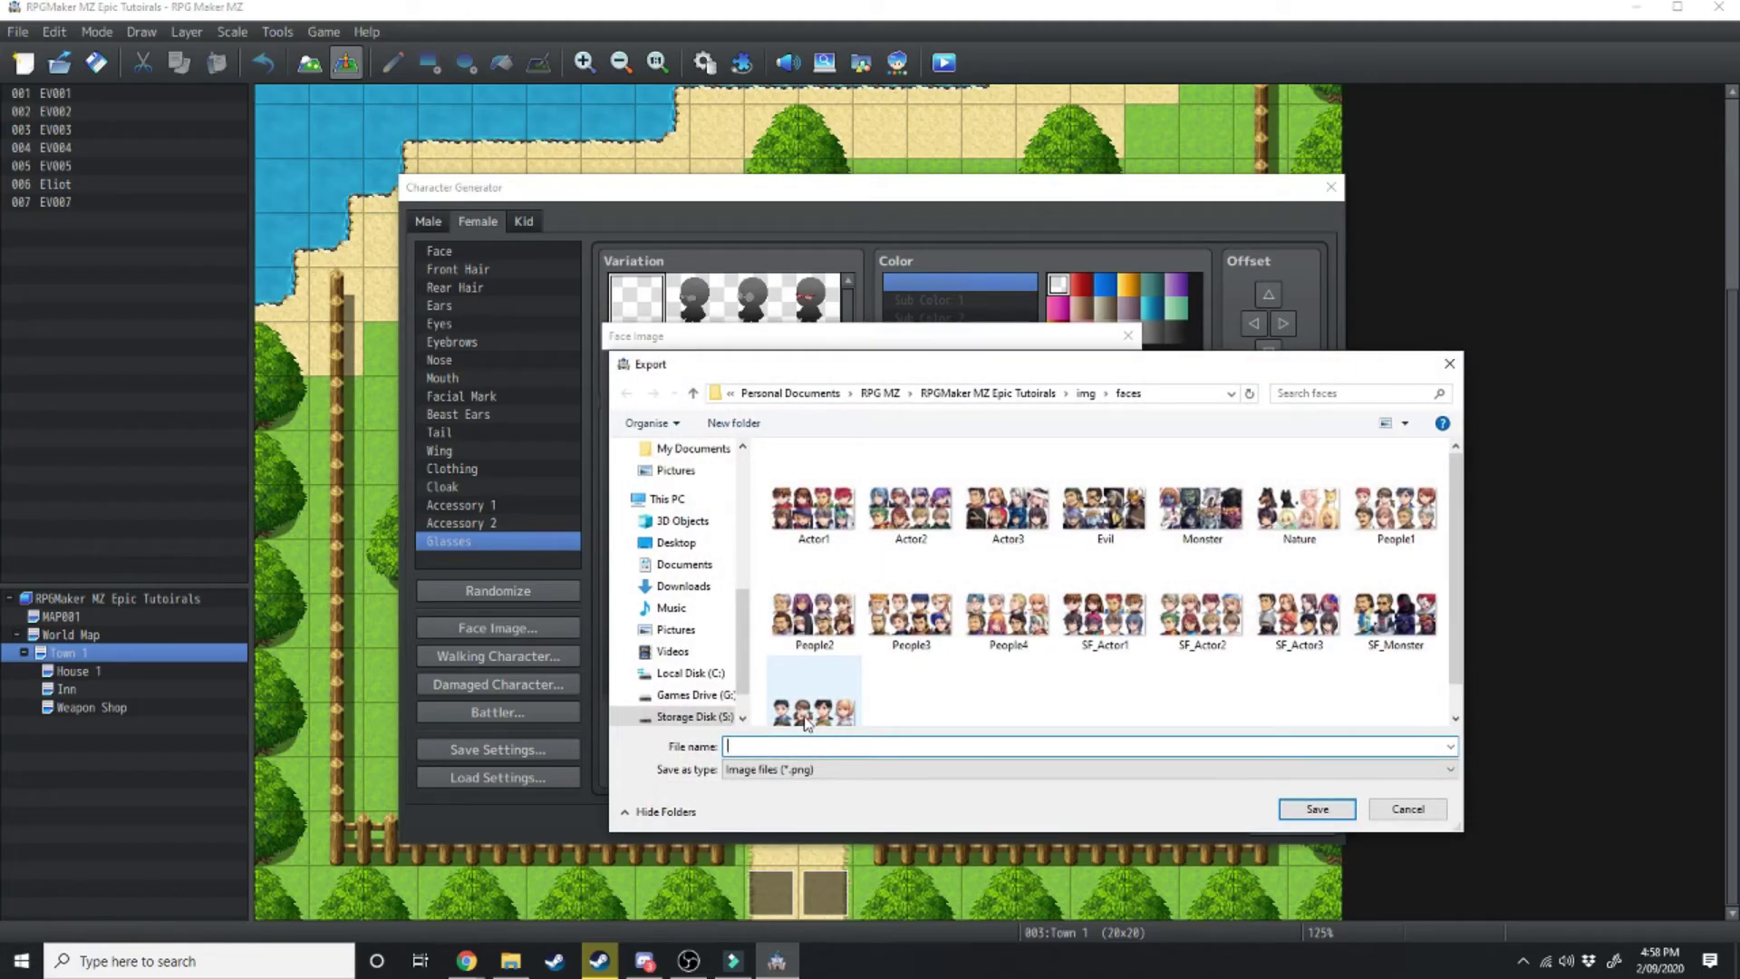
{"action": "type", "text": "Asheula"}
{"action": "key", "text": "Return"}
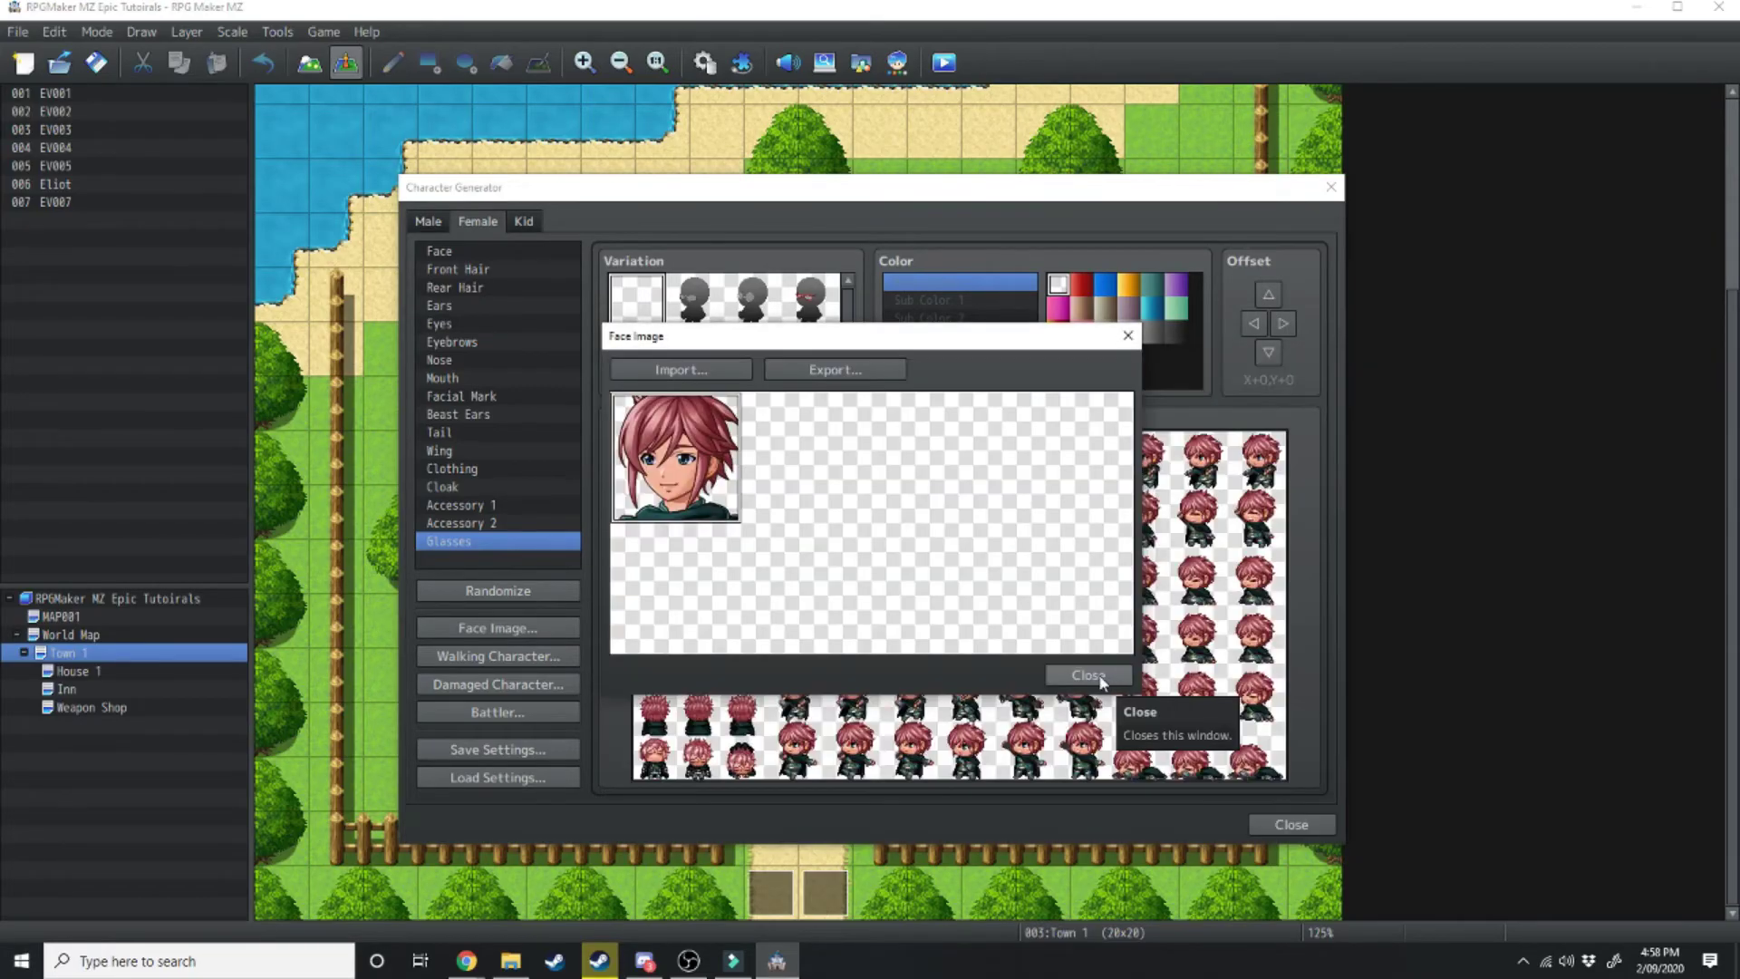
{"action": "left_click", "coordinate": [1103, 682]}
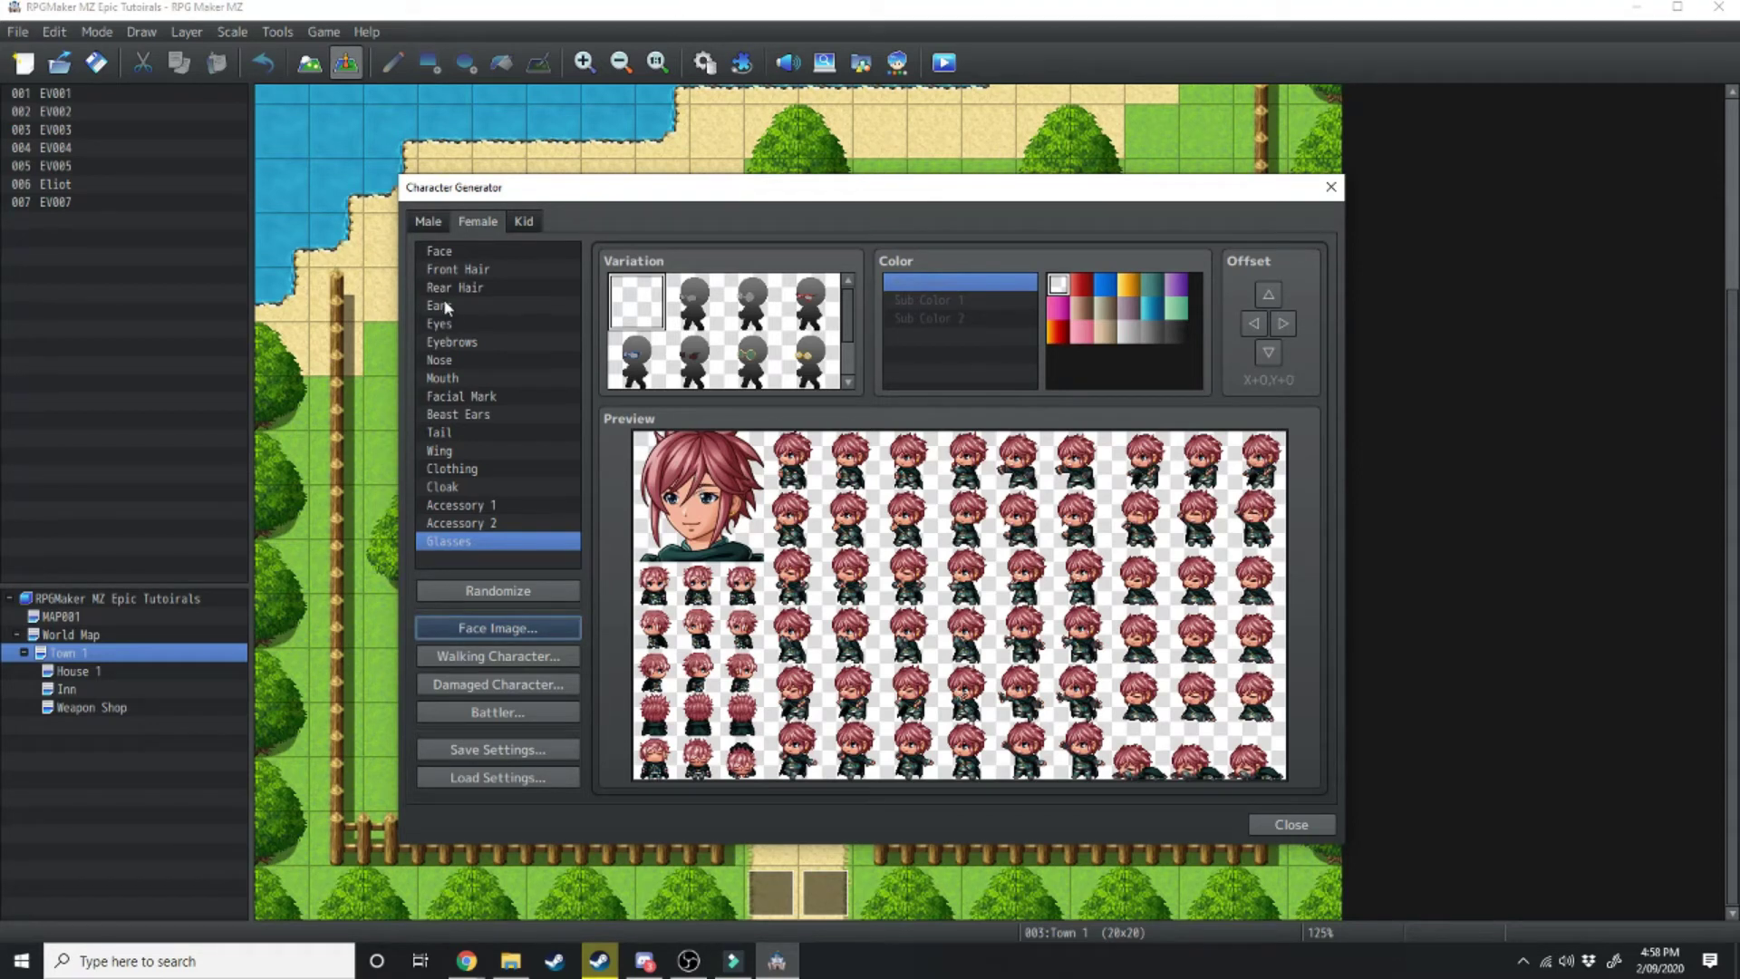
- Pick a different mouth style and a different eyebrow style for the character
{"action": "left_click", "coordinate": [442, 378]}
{"action": "scroll", "coordinate": [694, 354], "scroll_direction": "down", "scroll_amount": 1}
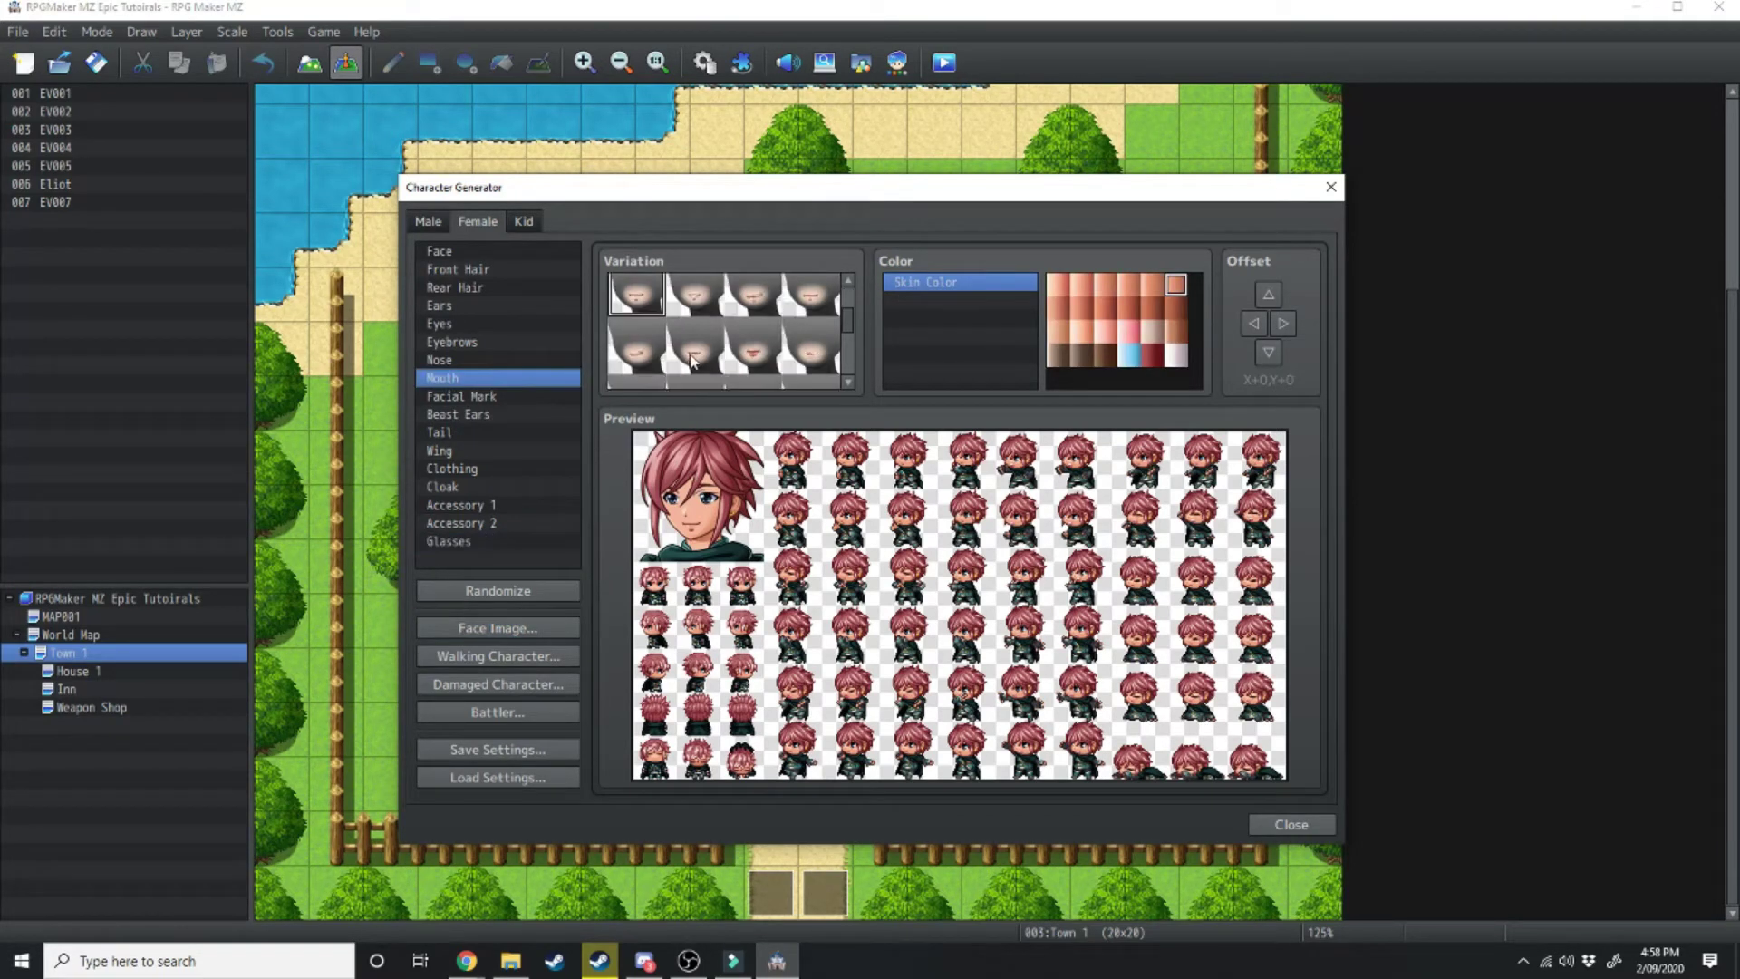
{"action": "left_click", "coordinate": [694, 360]}
{"action": "left_click", "coordinate": [453, 342]}
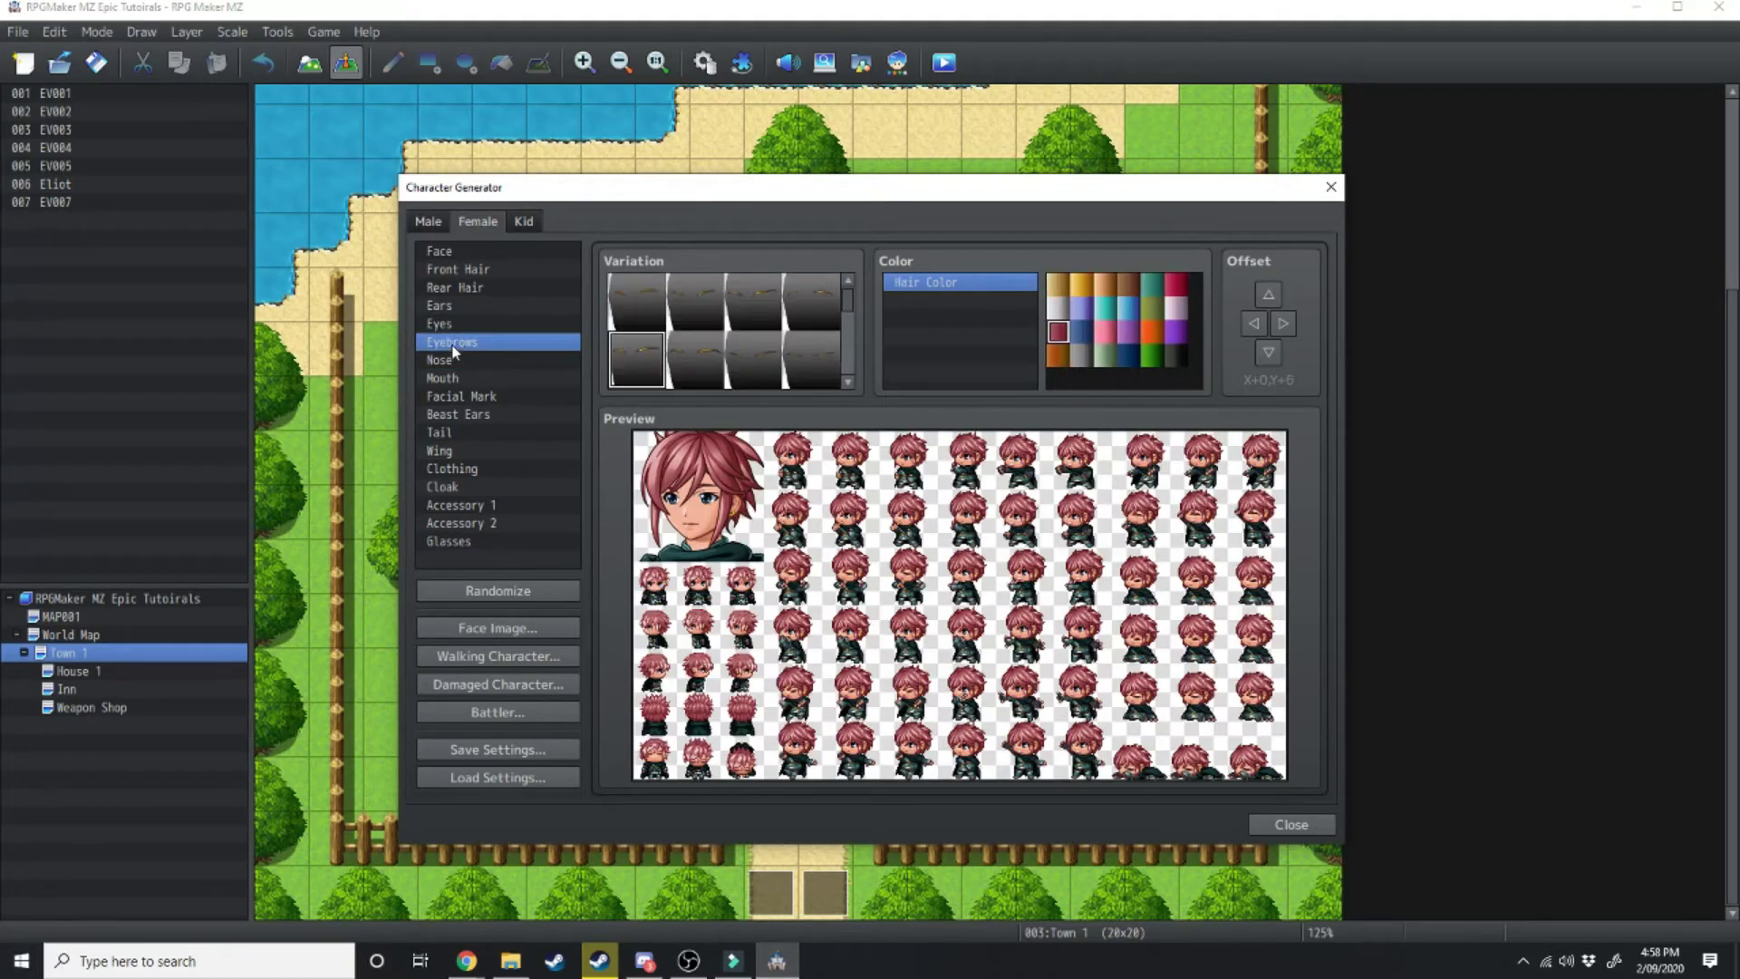
{"action": "scroll", "coordinate": [807, 362], "scroll_direction": "down", "scroll_amount": 1}
{"action": "left_click", "coordinate": [752, 358]}
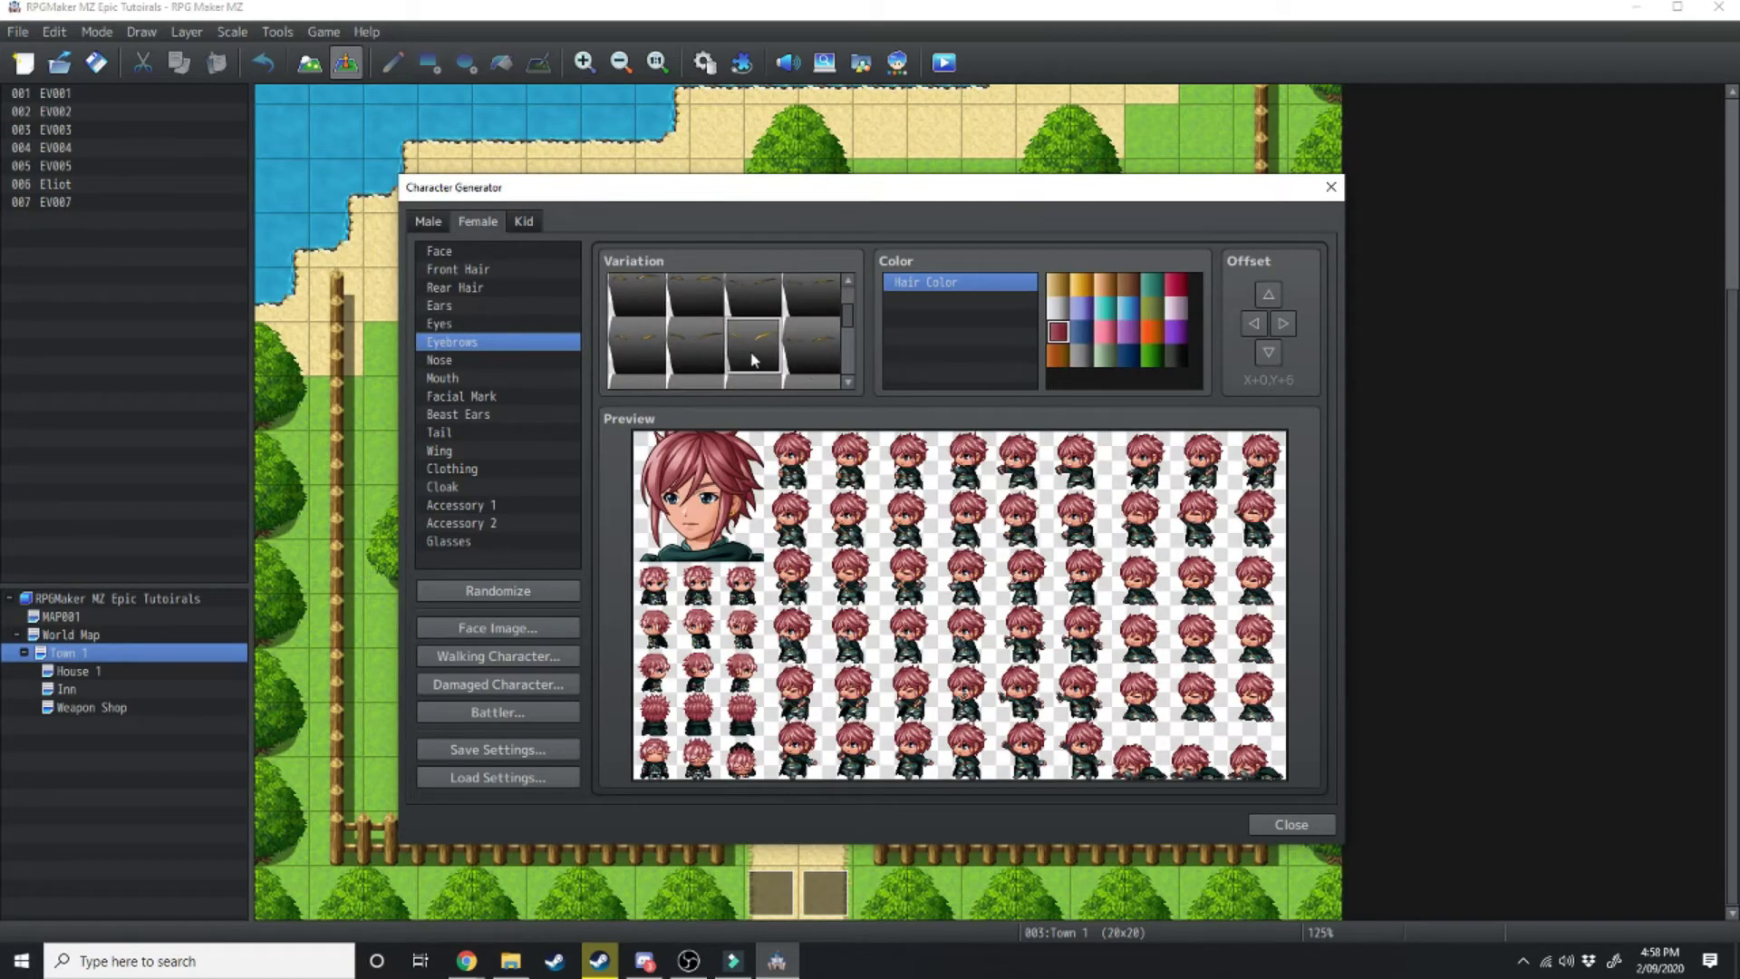
- Copy the face into the second slot and overwrite Asheula.png in img/faces
{"action": "left_click", "coordinate": [524, 627]}
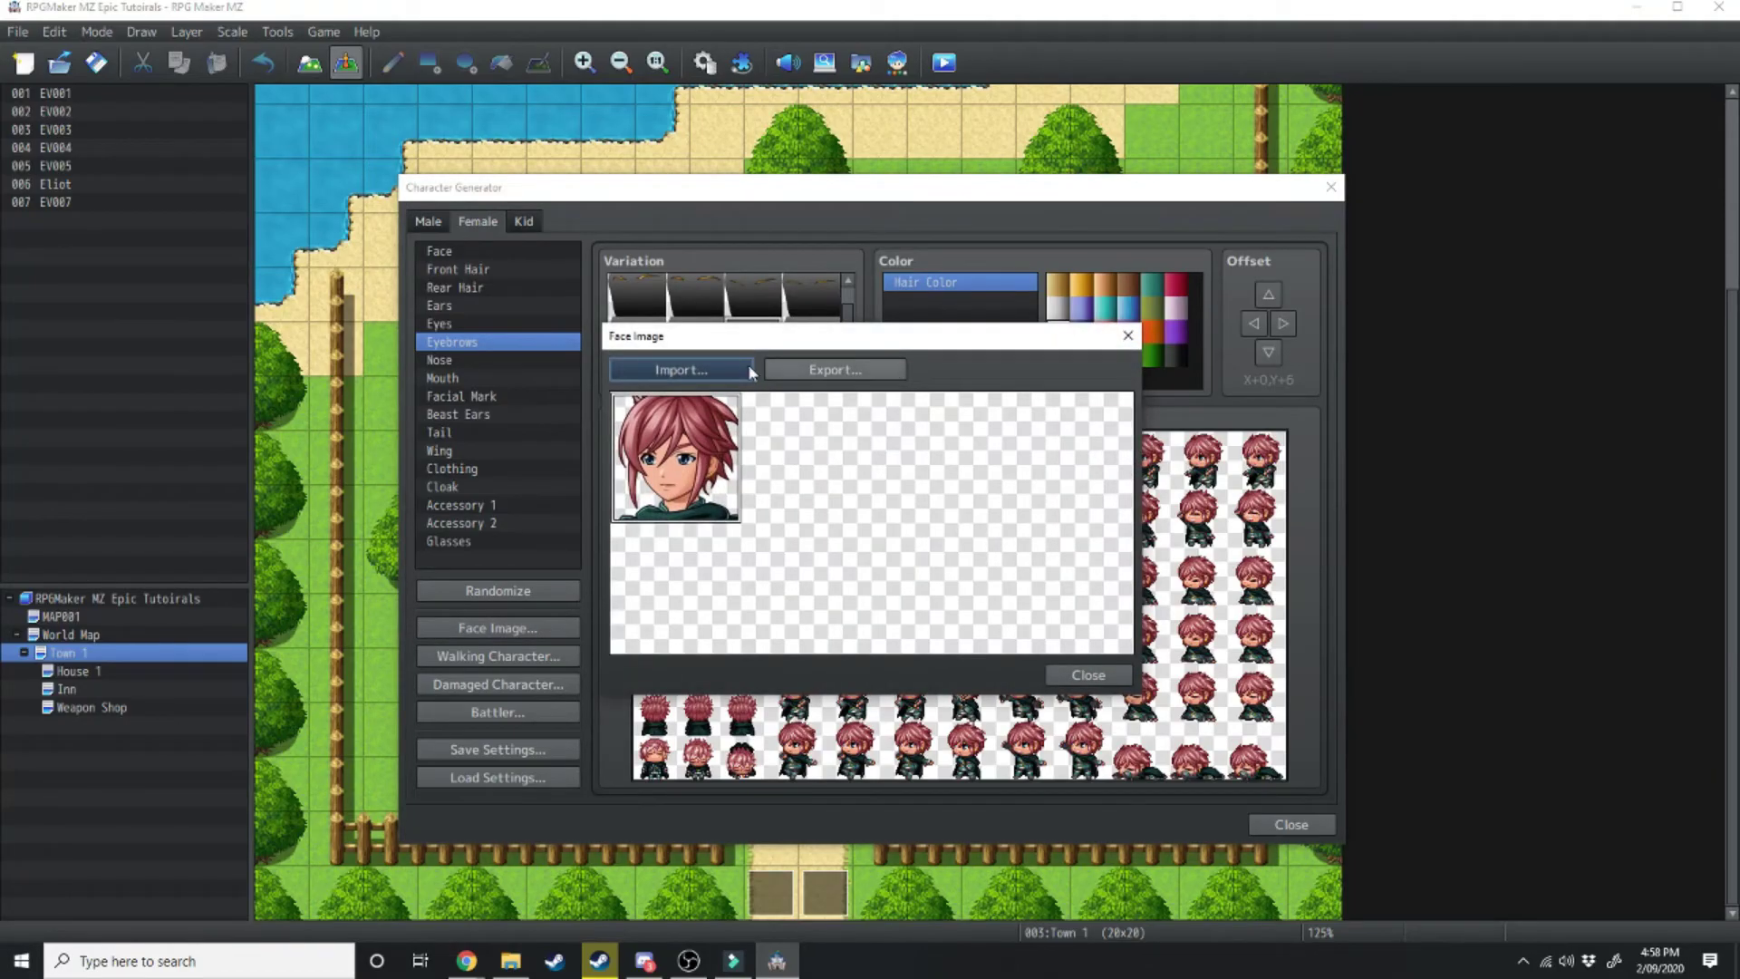
{"action": "left_click", "coordinate": [675, 371]}
{"action": "key", "text": "Escape"}
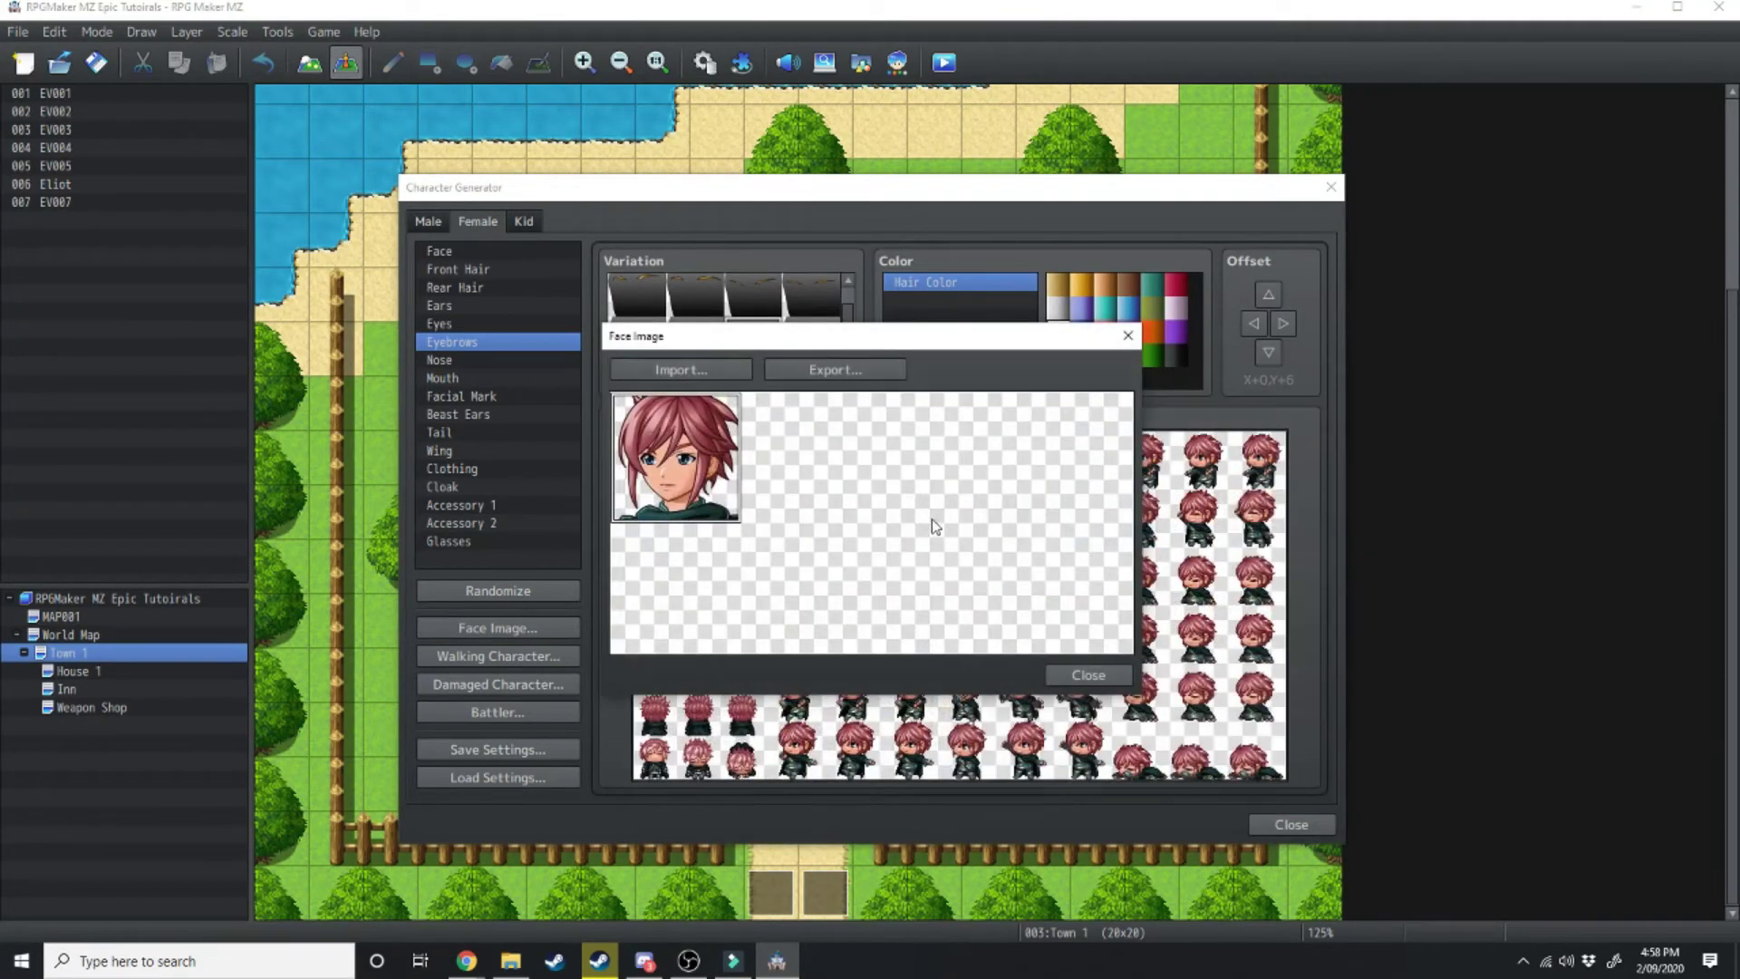
{"action": "left_click", "coordinate": [761, 463]}
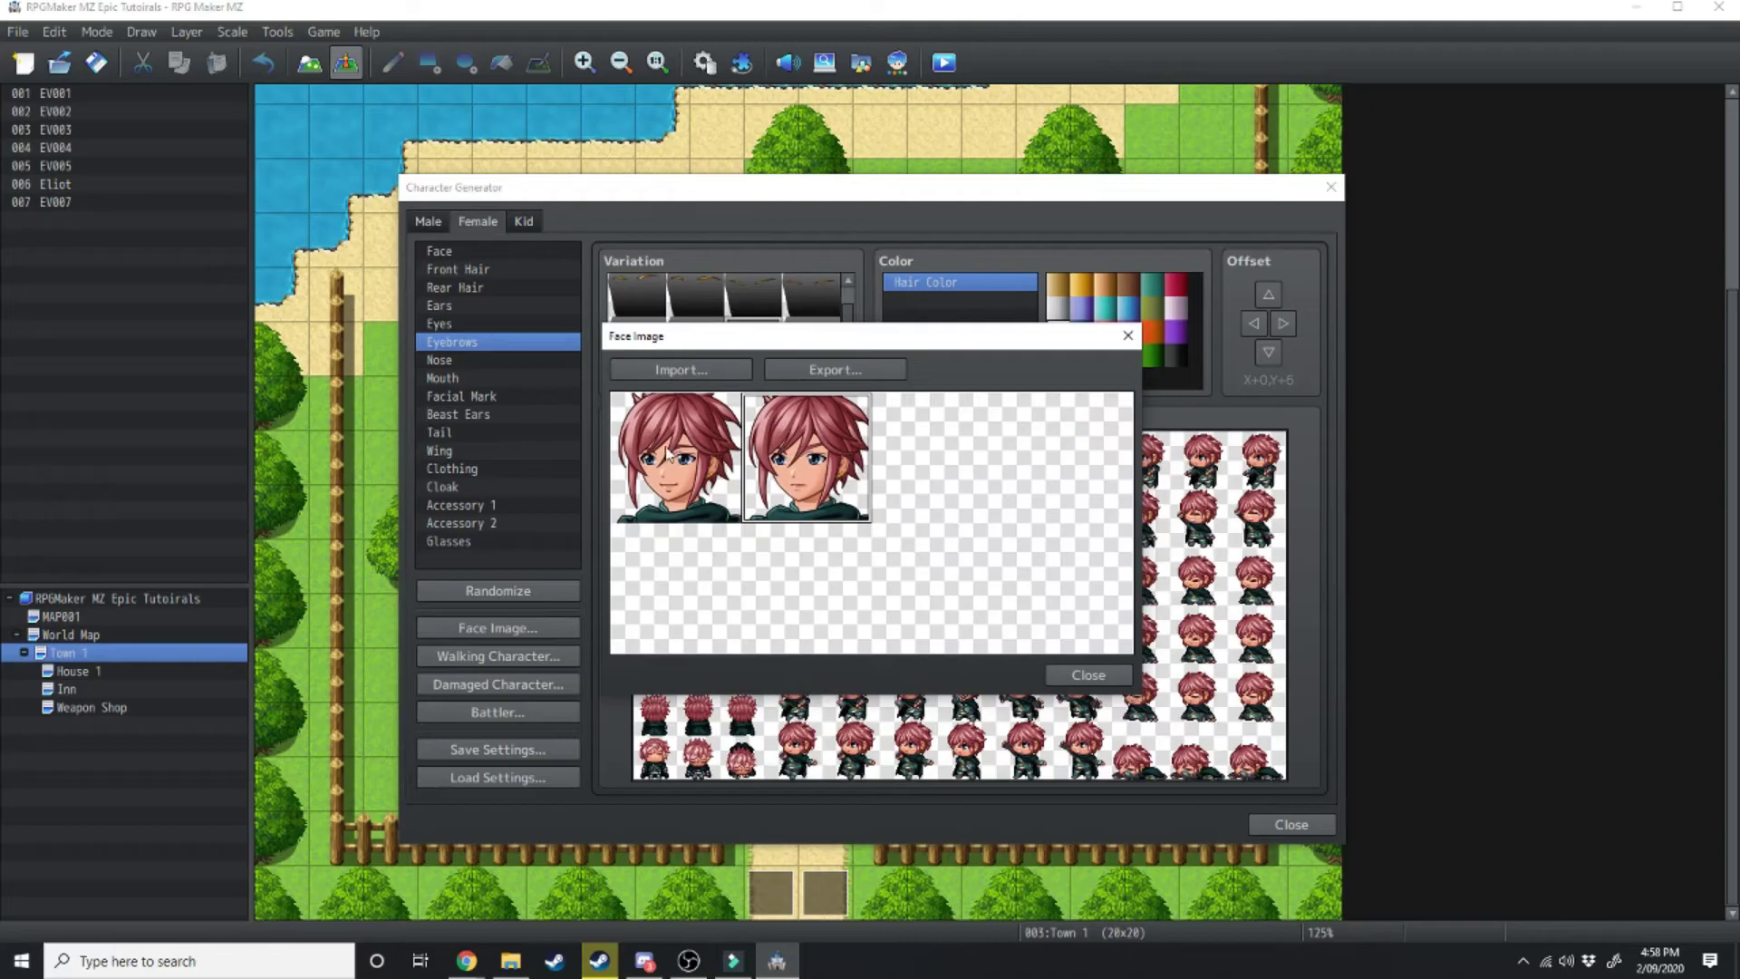
{"action": "left_click", "coordinate": [838, 374]}
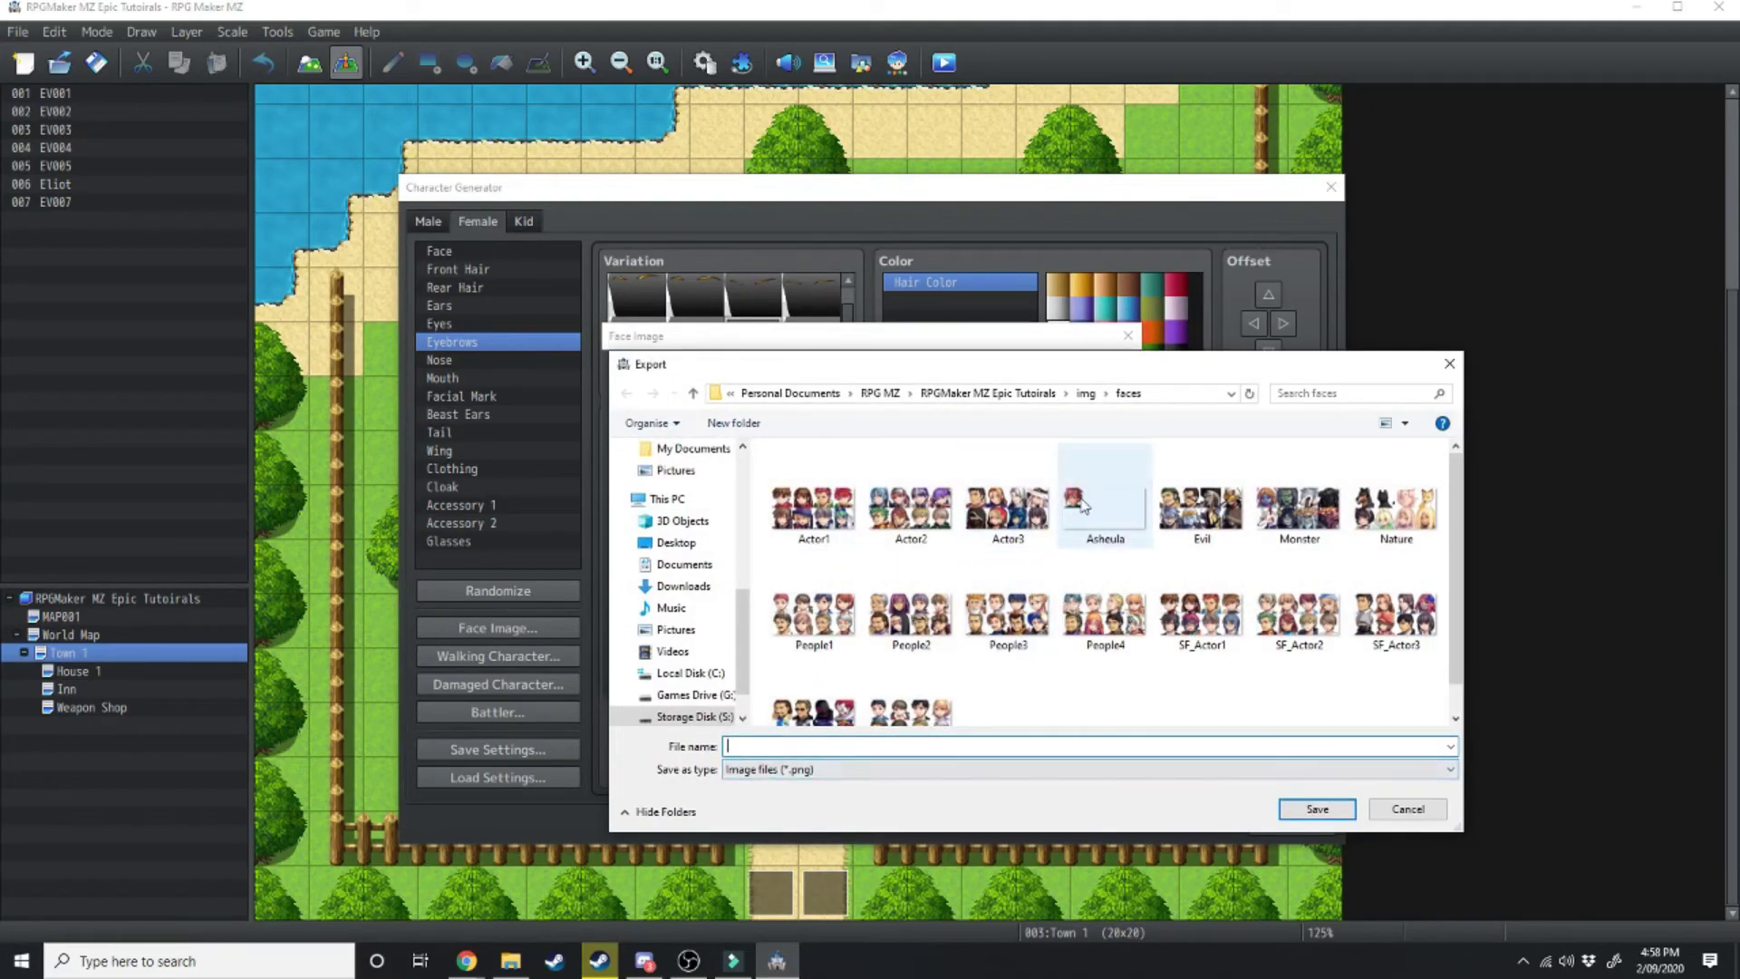
{"action": "left_click", "coordinate": [1087, 521]}
{"action": "left_click", "coordinate": [1316, 806]}
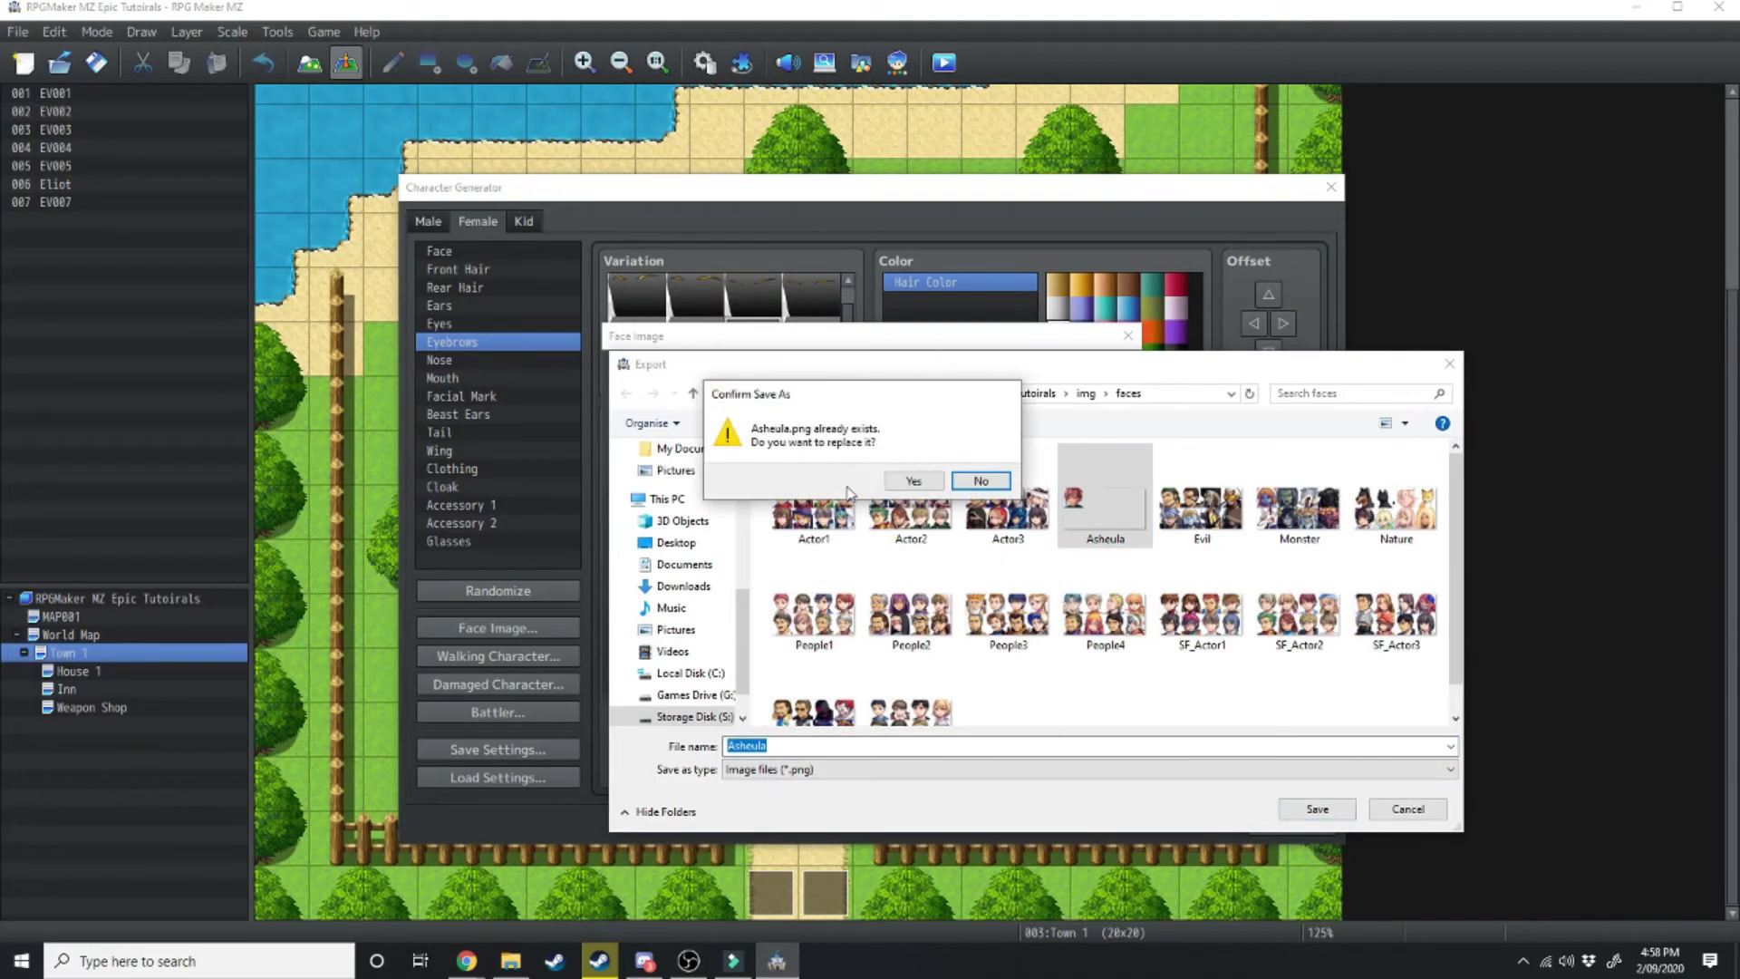
{"action": "left_click", "coordinate": [916, 480]}
{"action": "left_click", "coordinate": [1088, 679]}
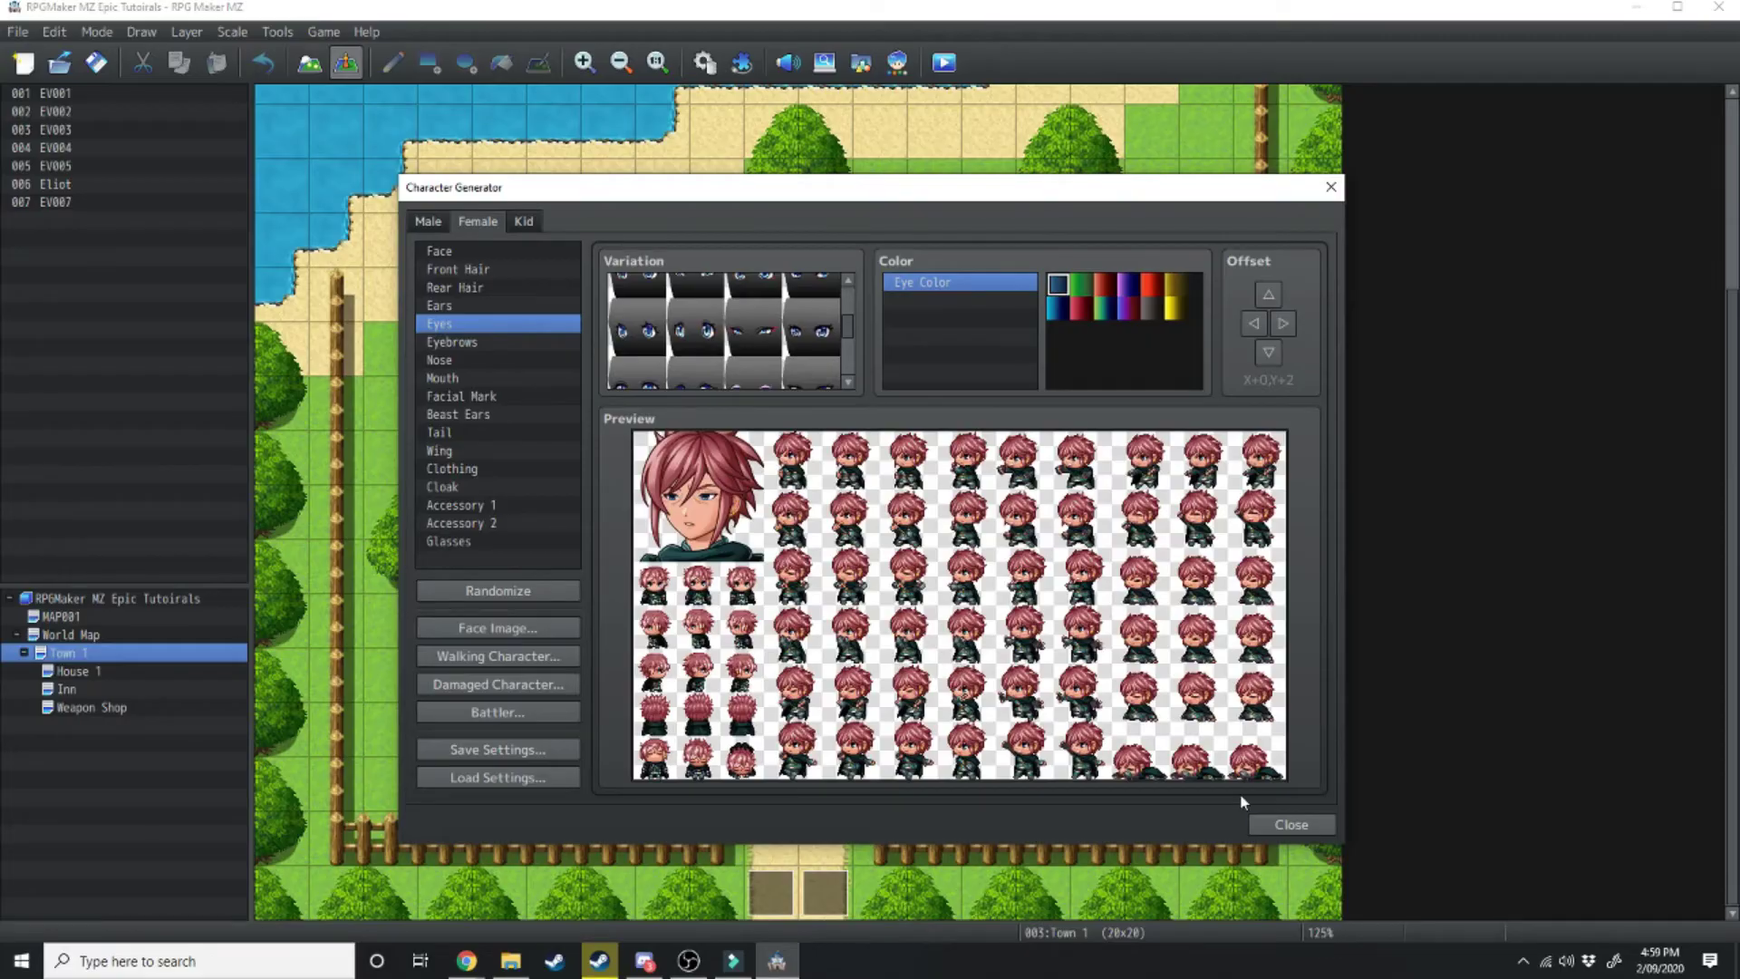
- Close the Character Generator and open the actor Change Maximum dialog in the Database's Actors tab
{"action": "left_click", "coordinate": [1320, 824]}
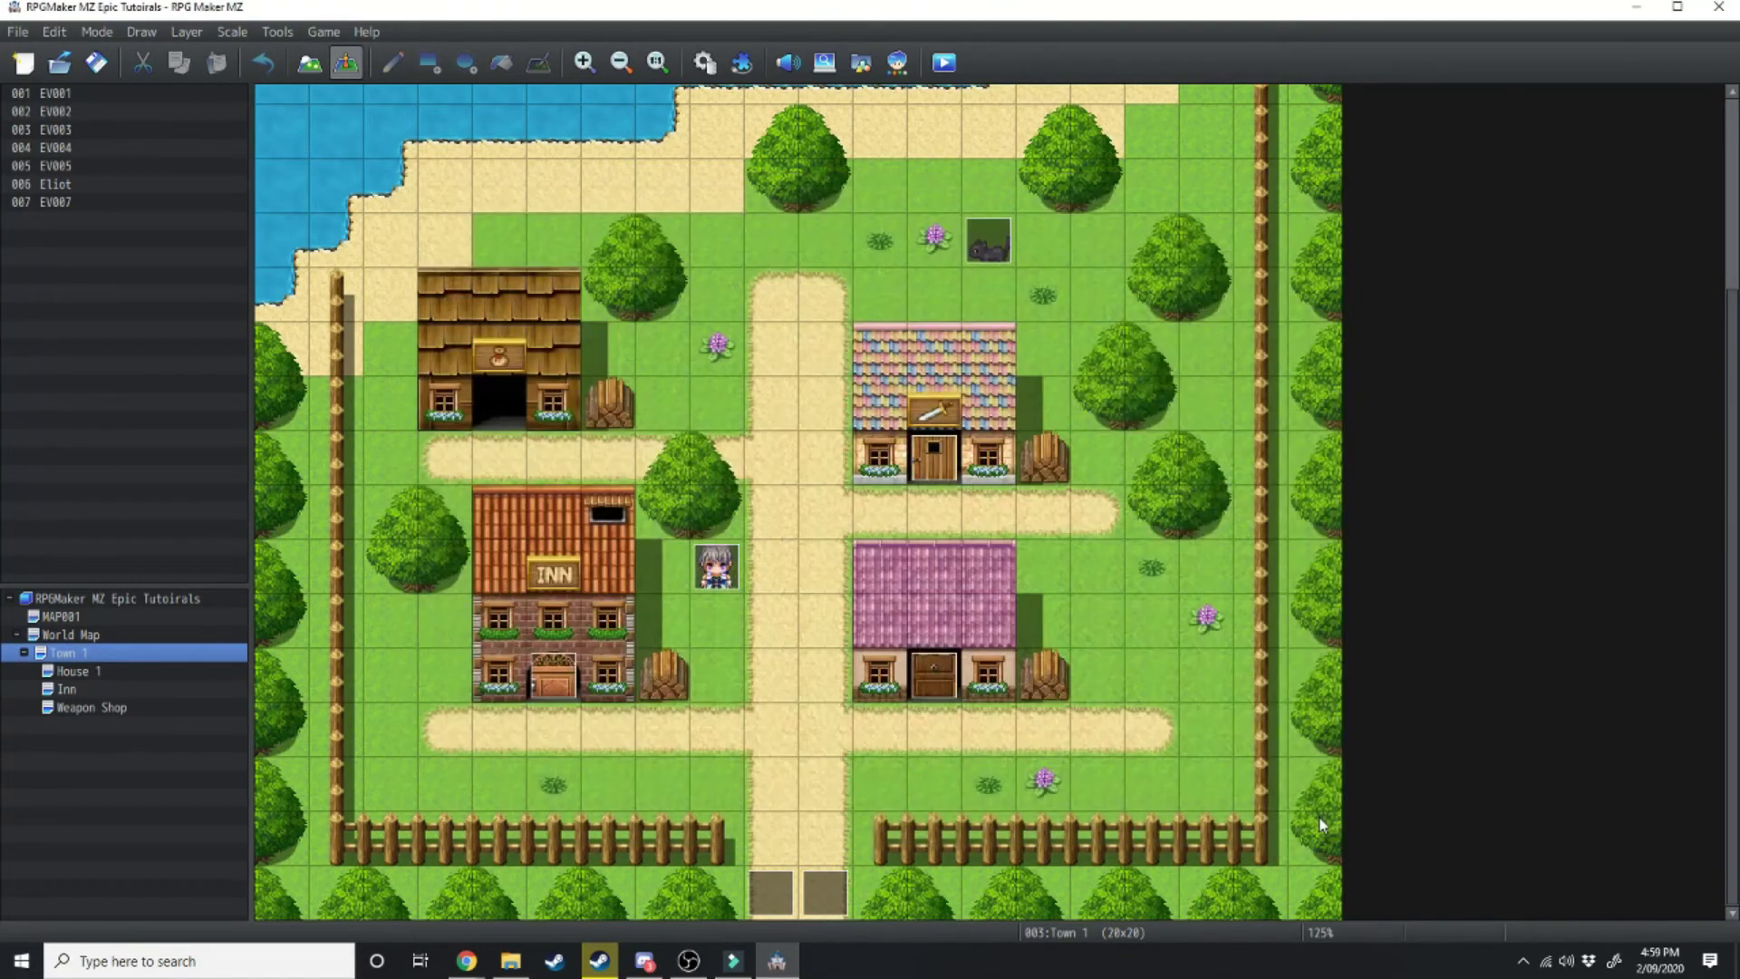
{"action": "left_click", "coordinate": [705, 64]}
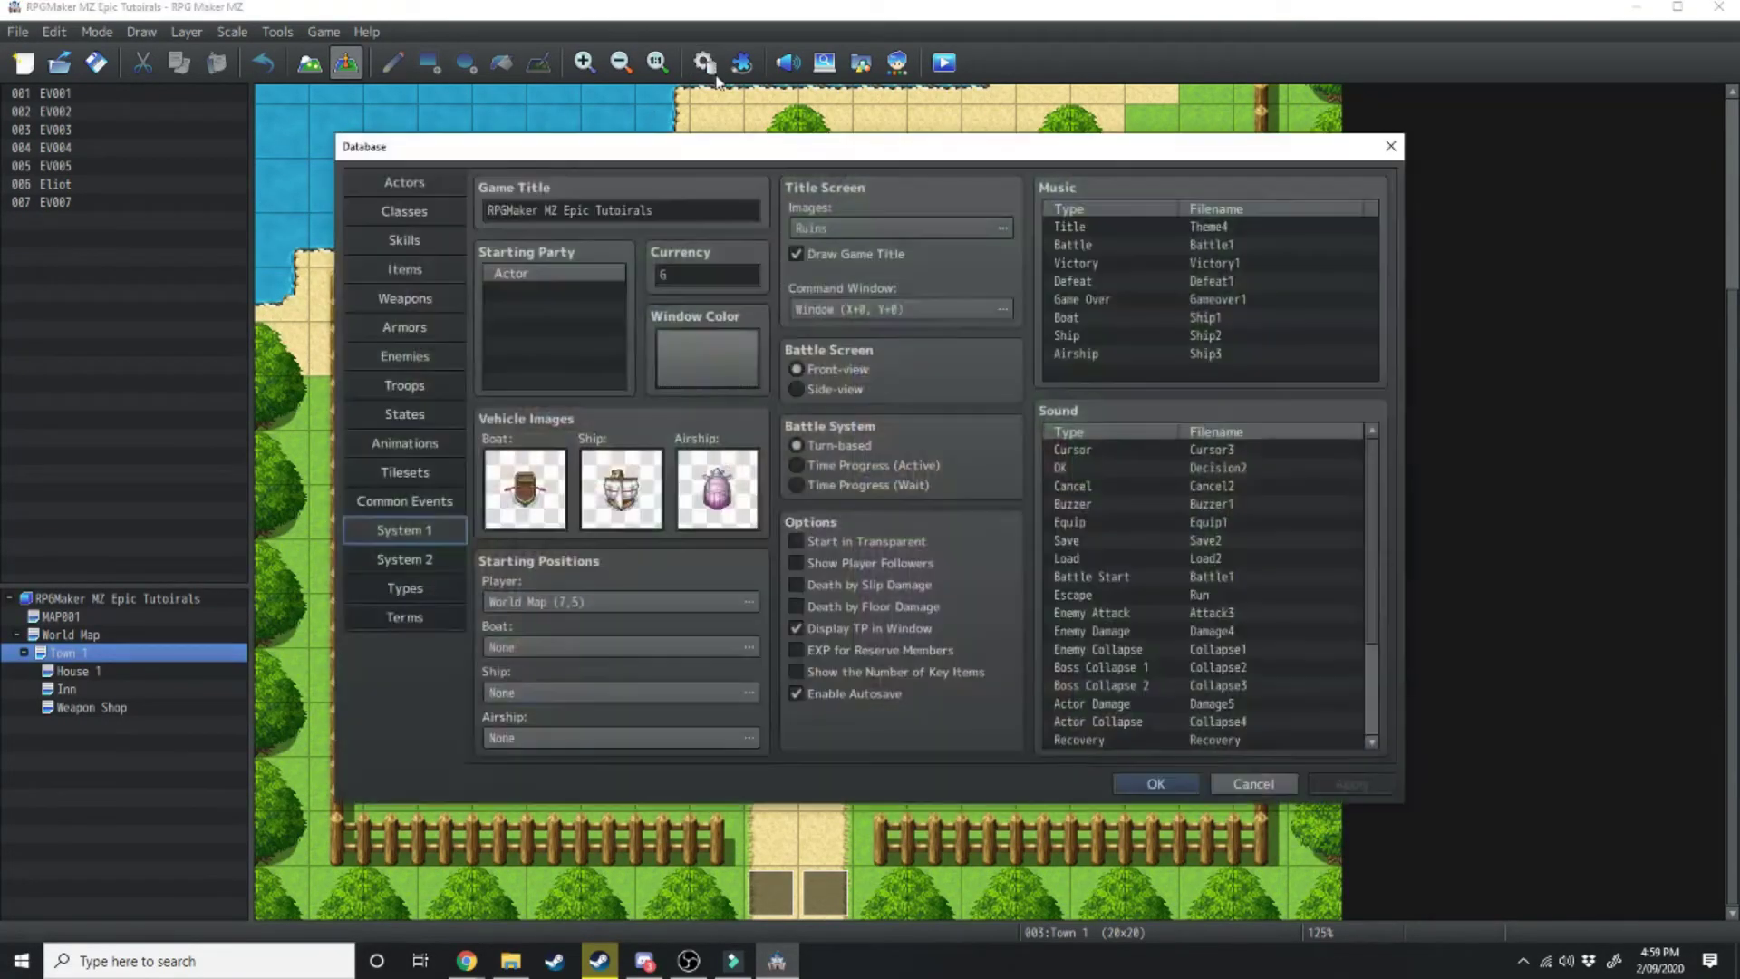
{"action": "left_click", "coordinate": [384, 182]}
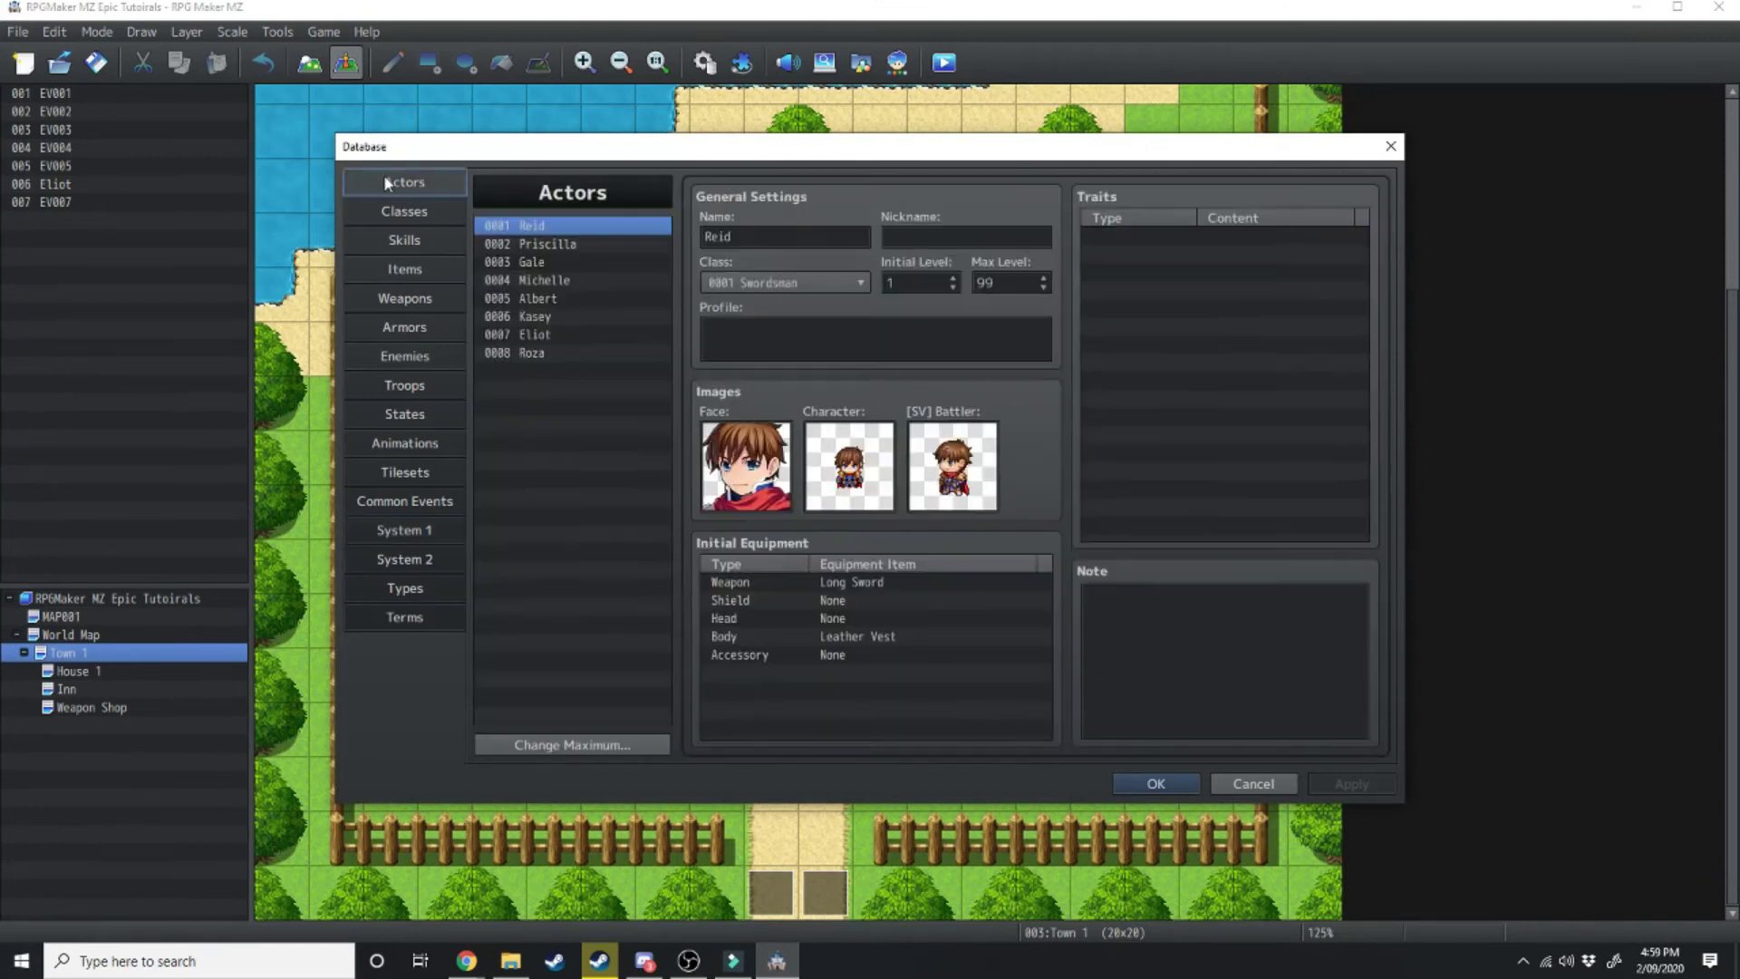
{"action": "left_click_drag", "start_coordinate": [508, 245], "coordinate": [548, 226]}
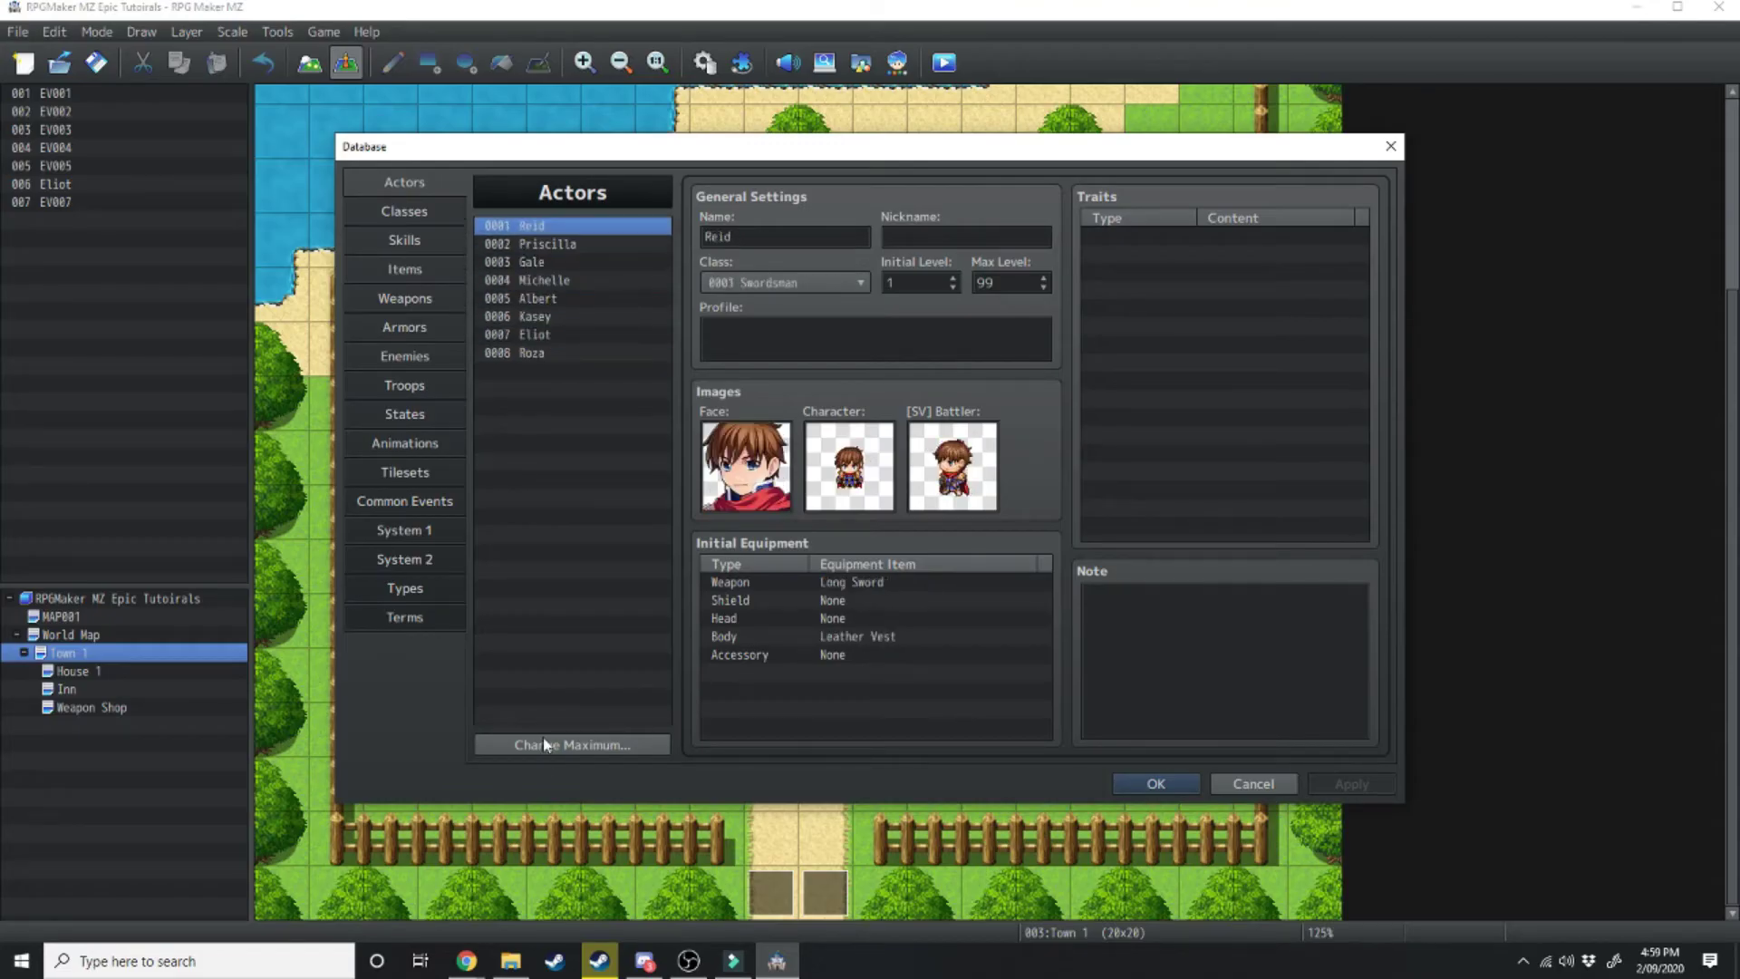
{"action": "left_click", "coordinate": [552, 745]}
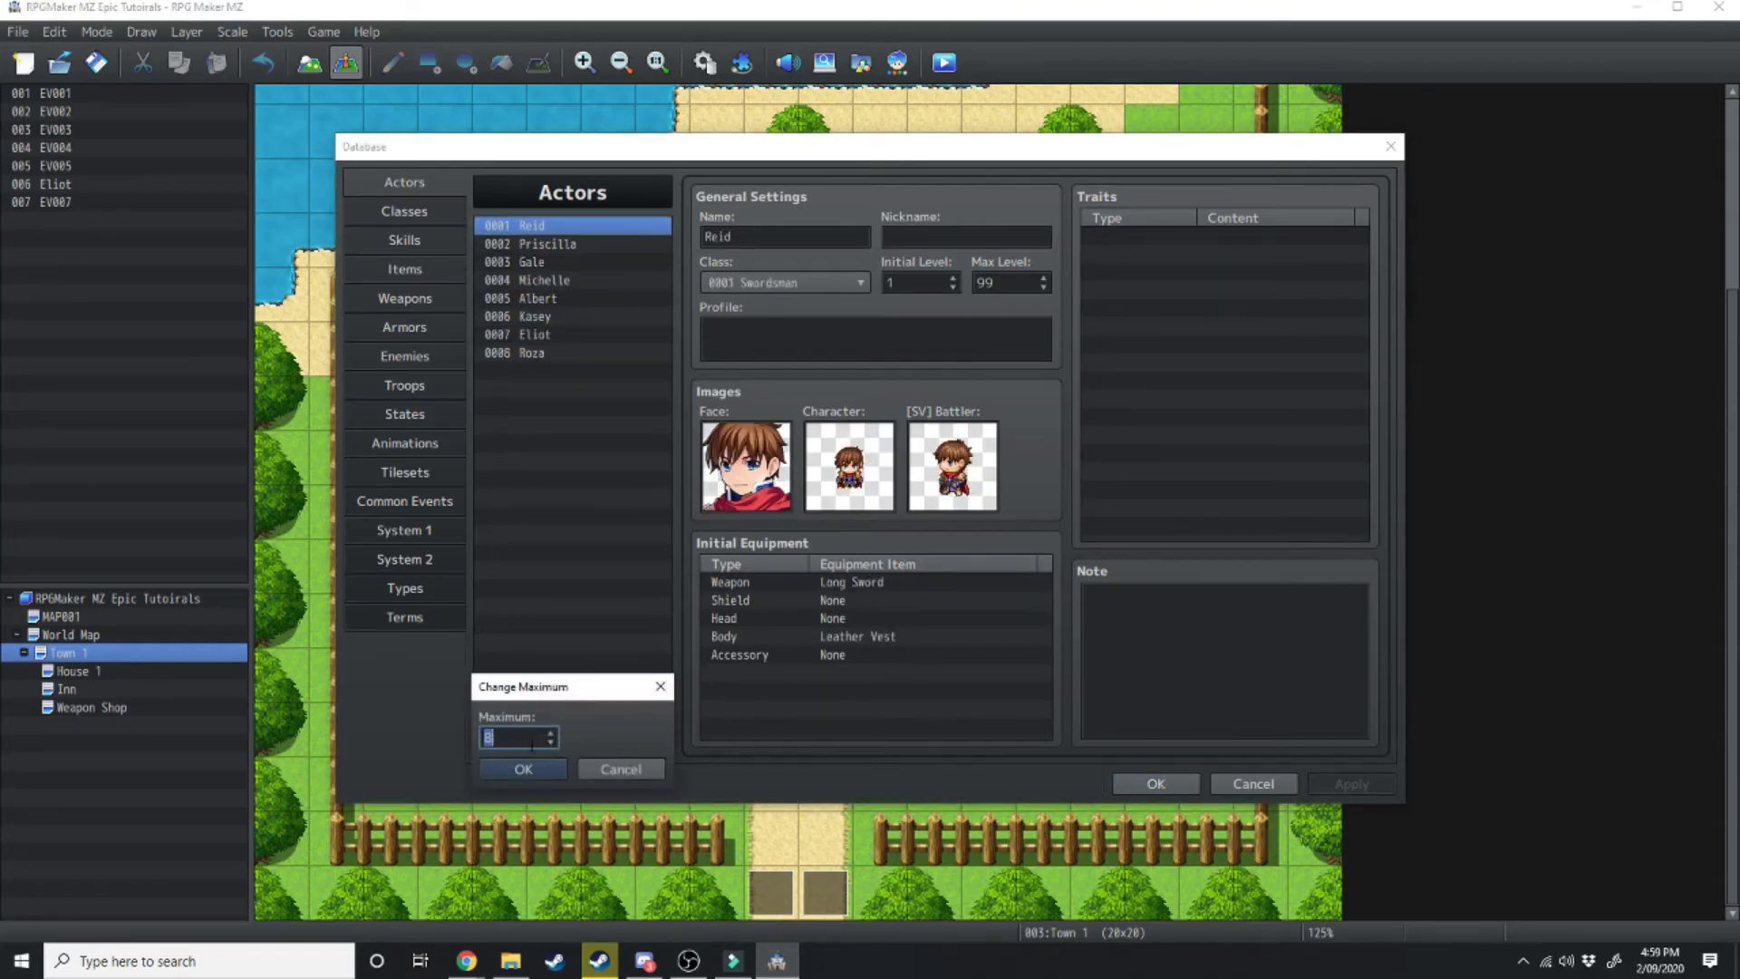
- Raise the actor maximum to 9 and give actor 0009 the first Asheula face
{"action": "left_click", "coordinate": [552, 733]}
{"action": "left_click", "coordinate": [524, 768]}
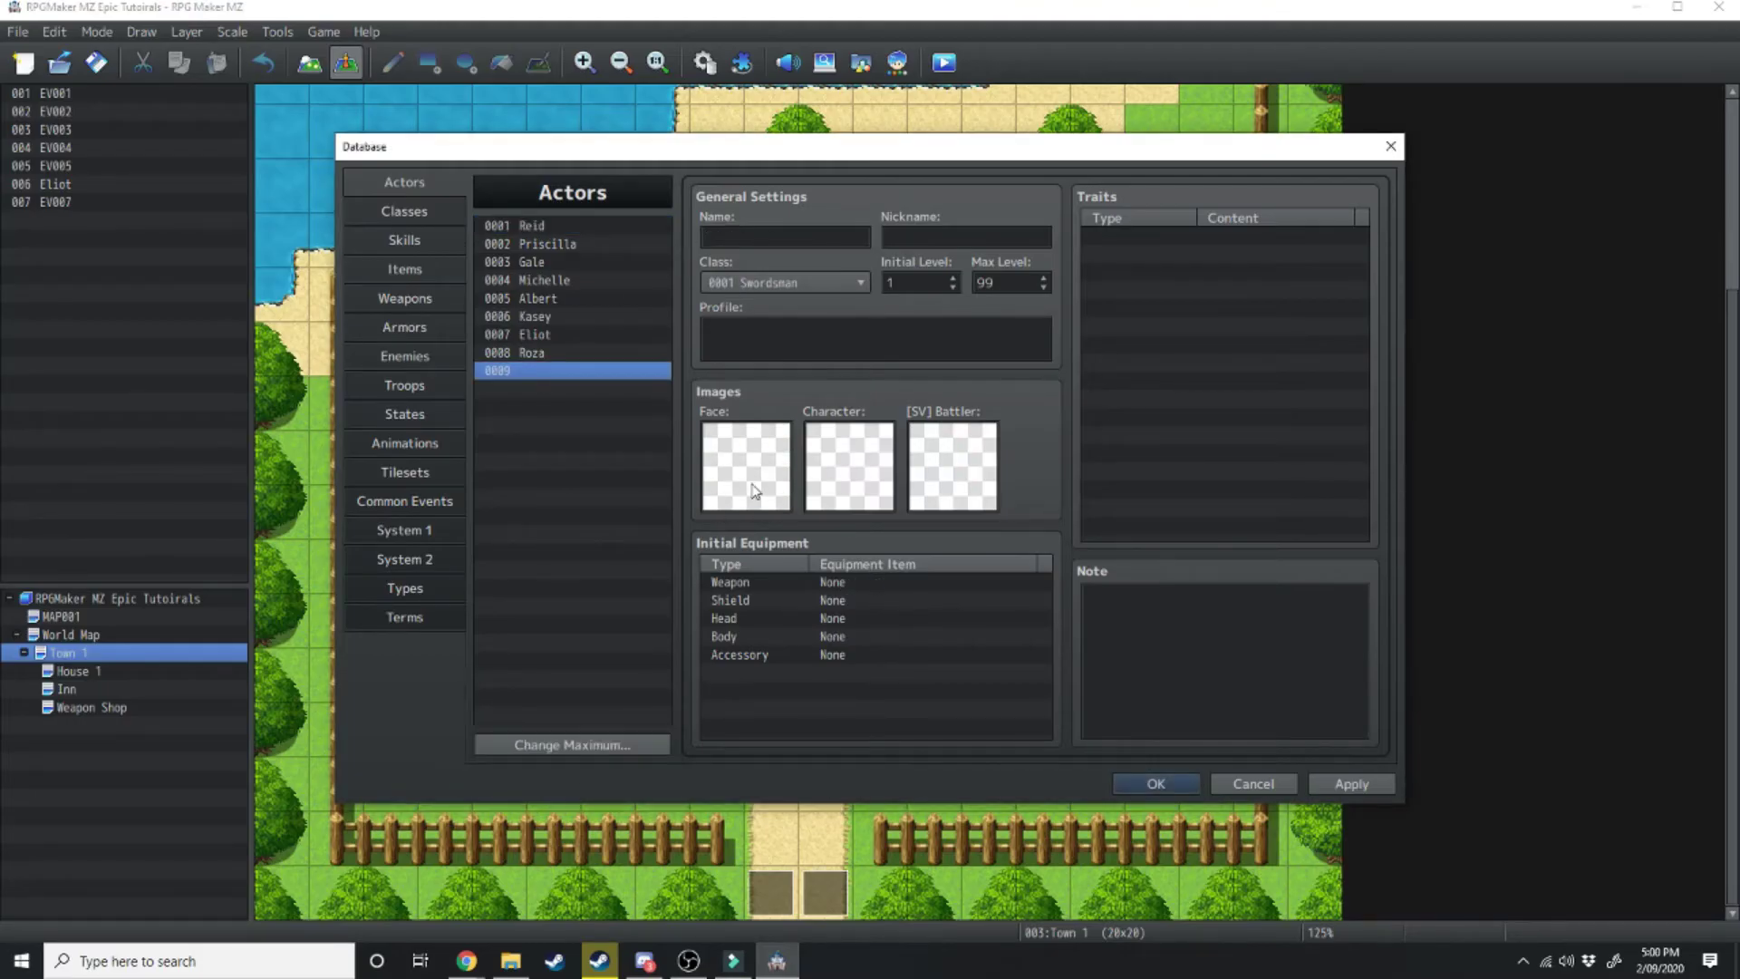
{"action": "double_click", "coordinate": [733, 446]}
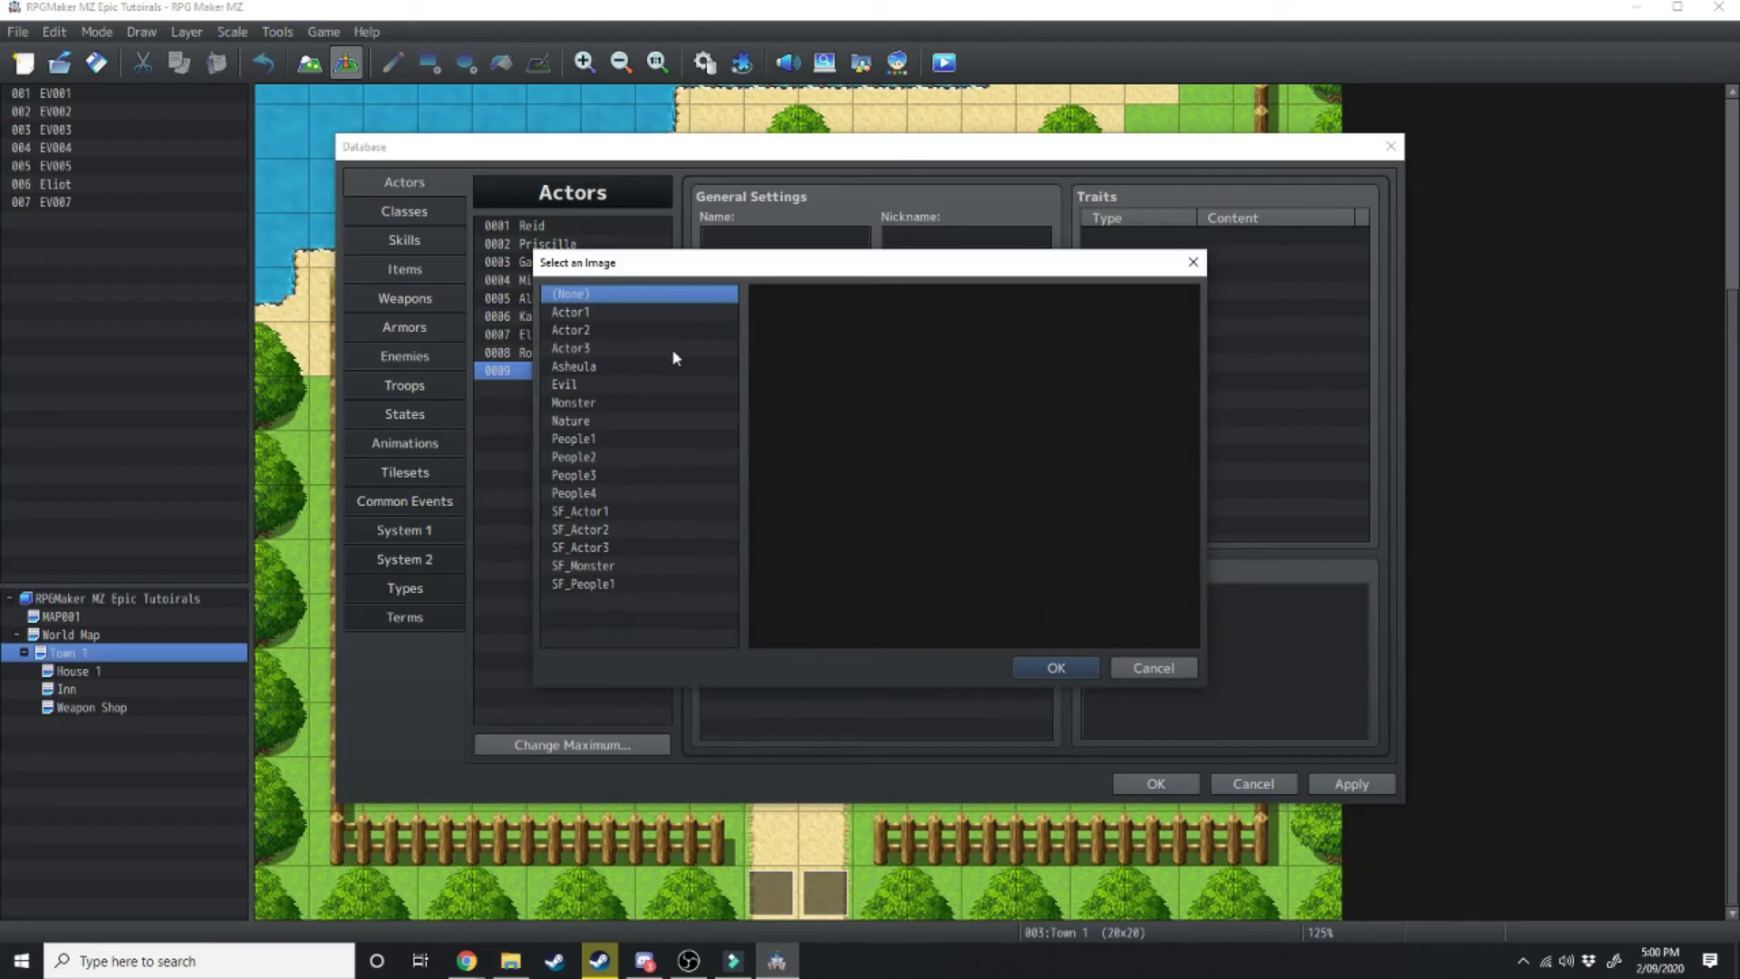
{"action": "left_click", "coordinate": [588, 366]}
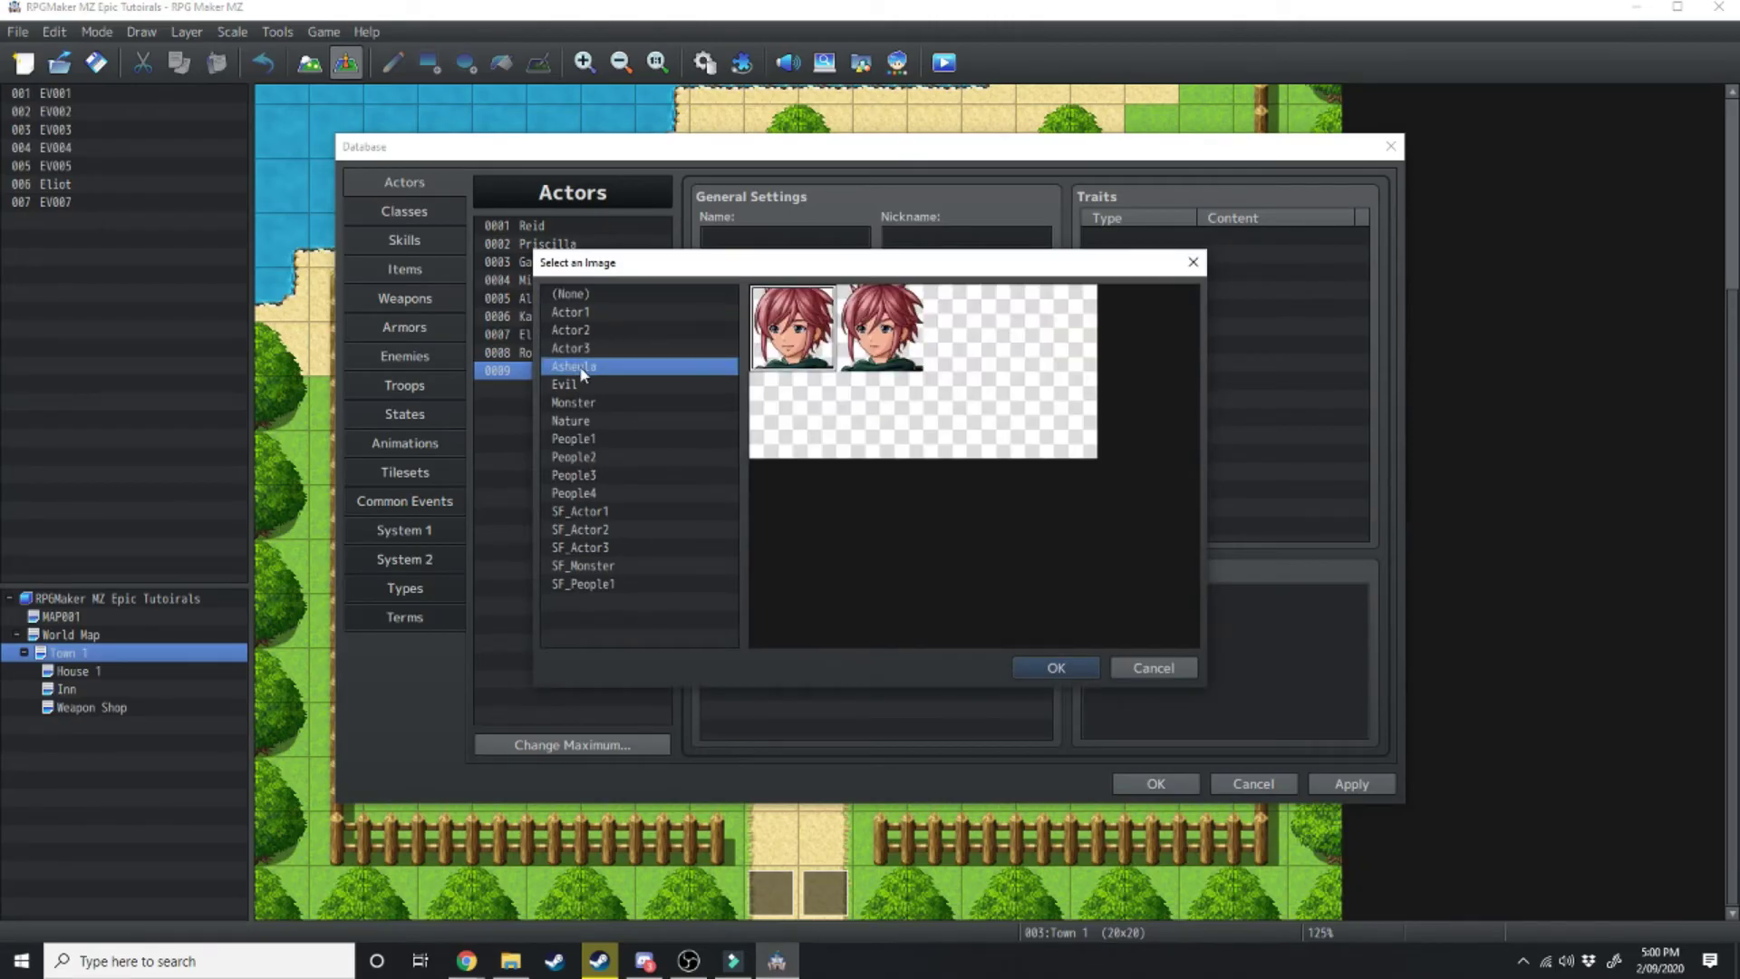
{"action": "double_click", "coordinate": [771, 335]}
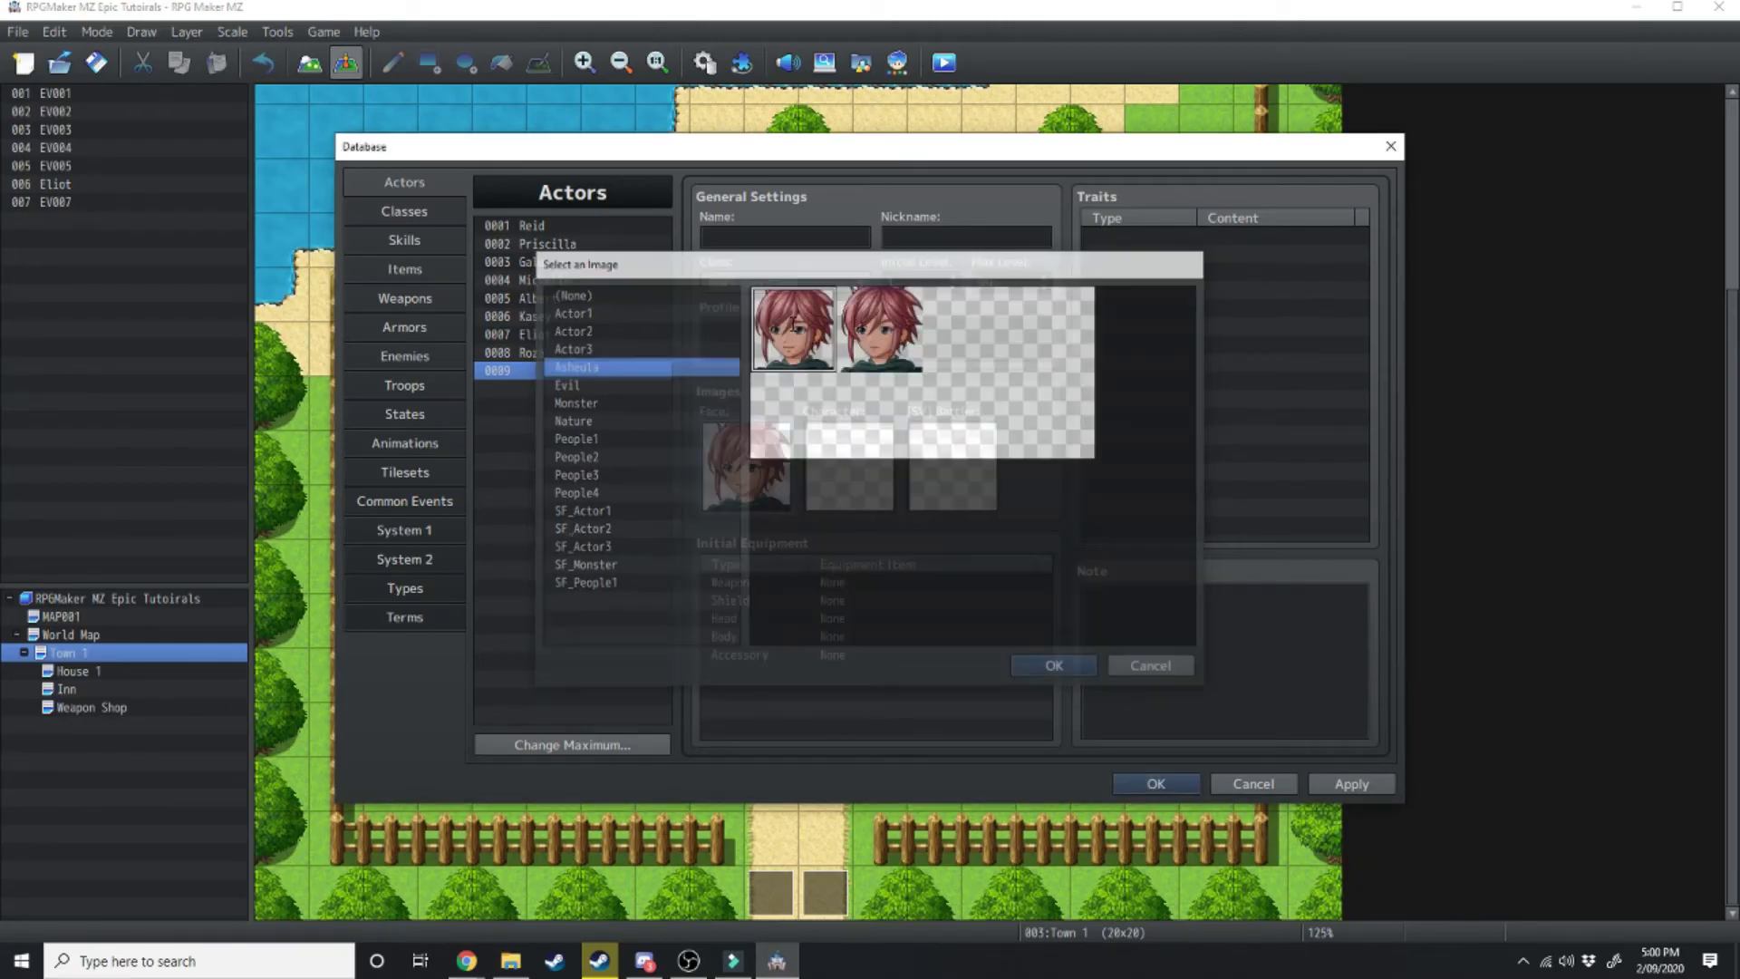
- Assign the red-haired A_Main Party walking sprite and the A_Main Character side-view battler
{"action": "double_click", "coordinate": [853, 483]}
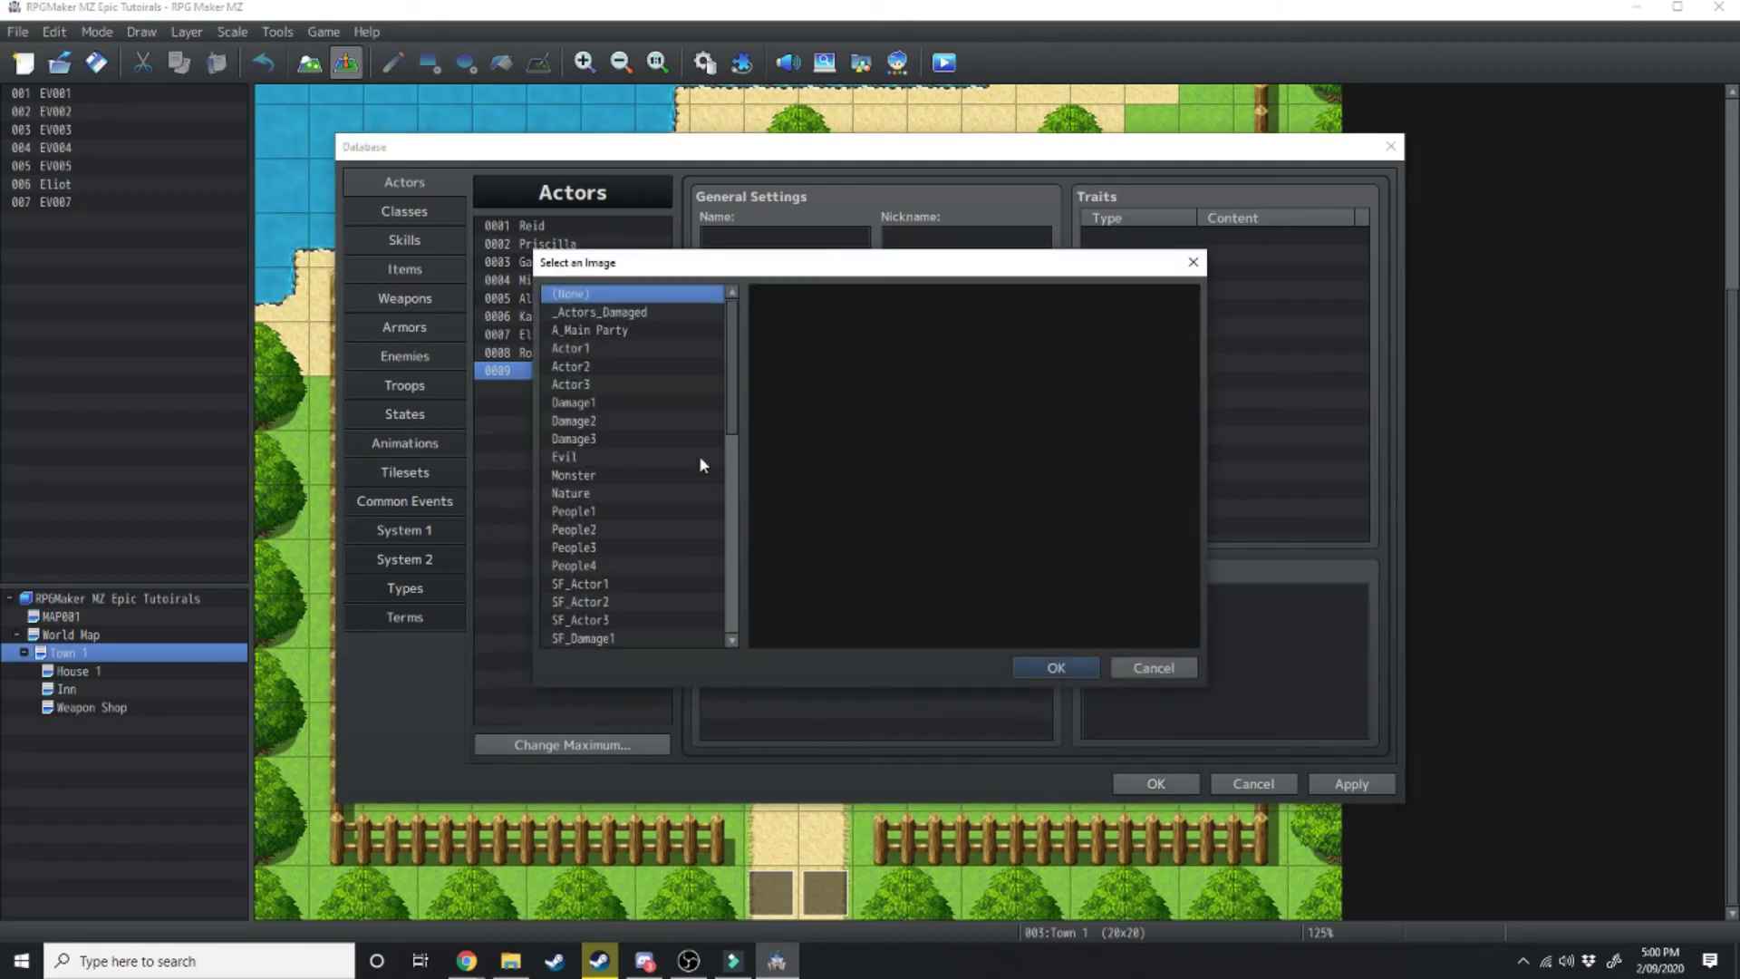
{"action": "left_click", "coordinate": [563, 330]}
{"action": "double_click", "coordinate": [785, 340]}
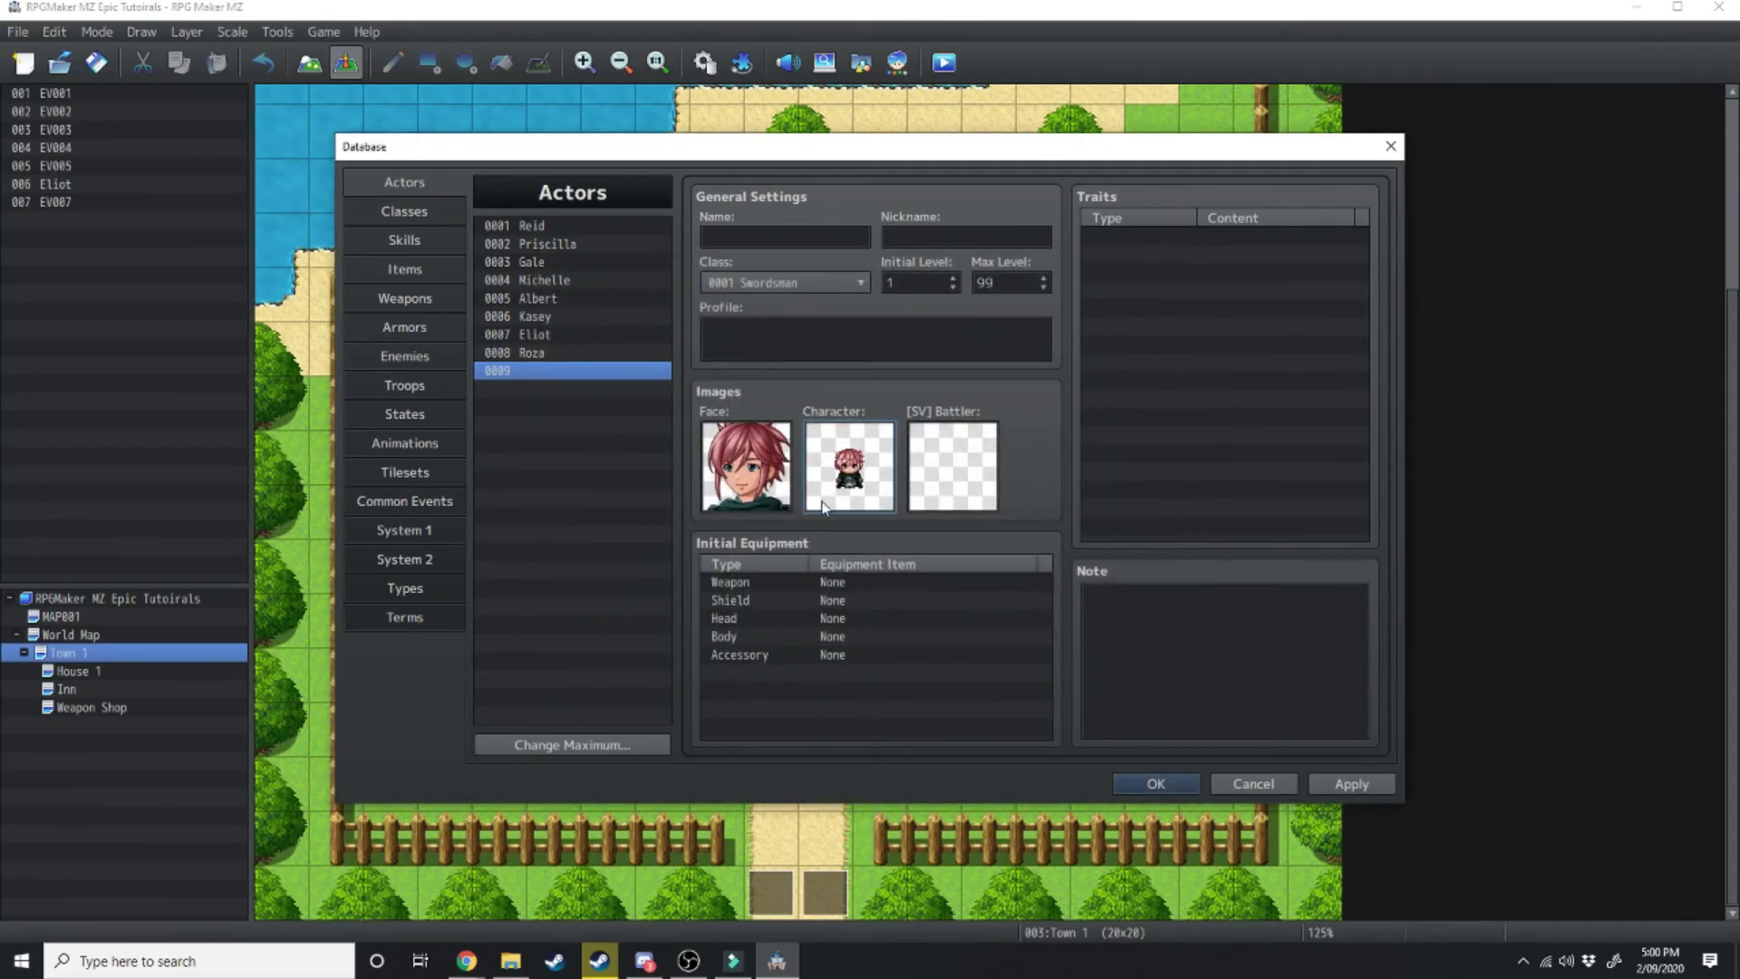
{"action": "double_click", "coordinate": [953, 464]}
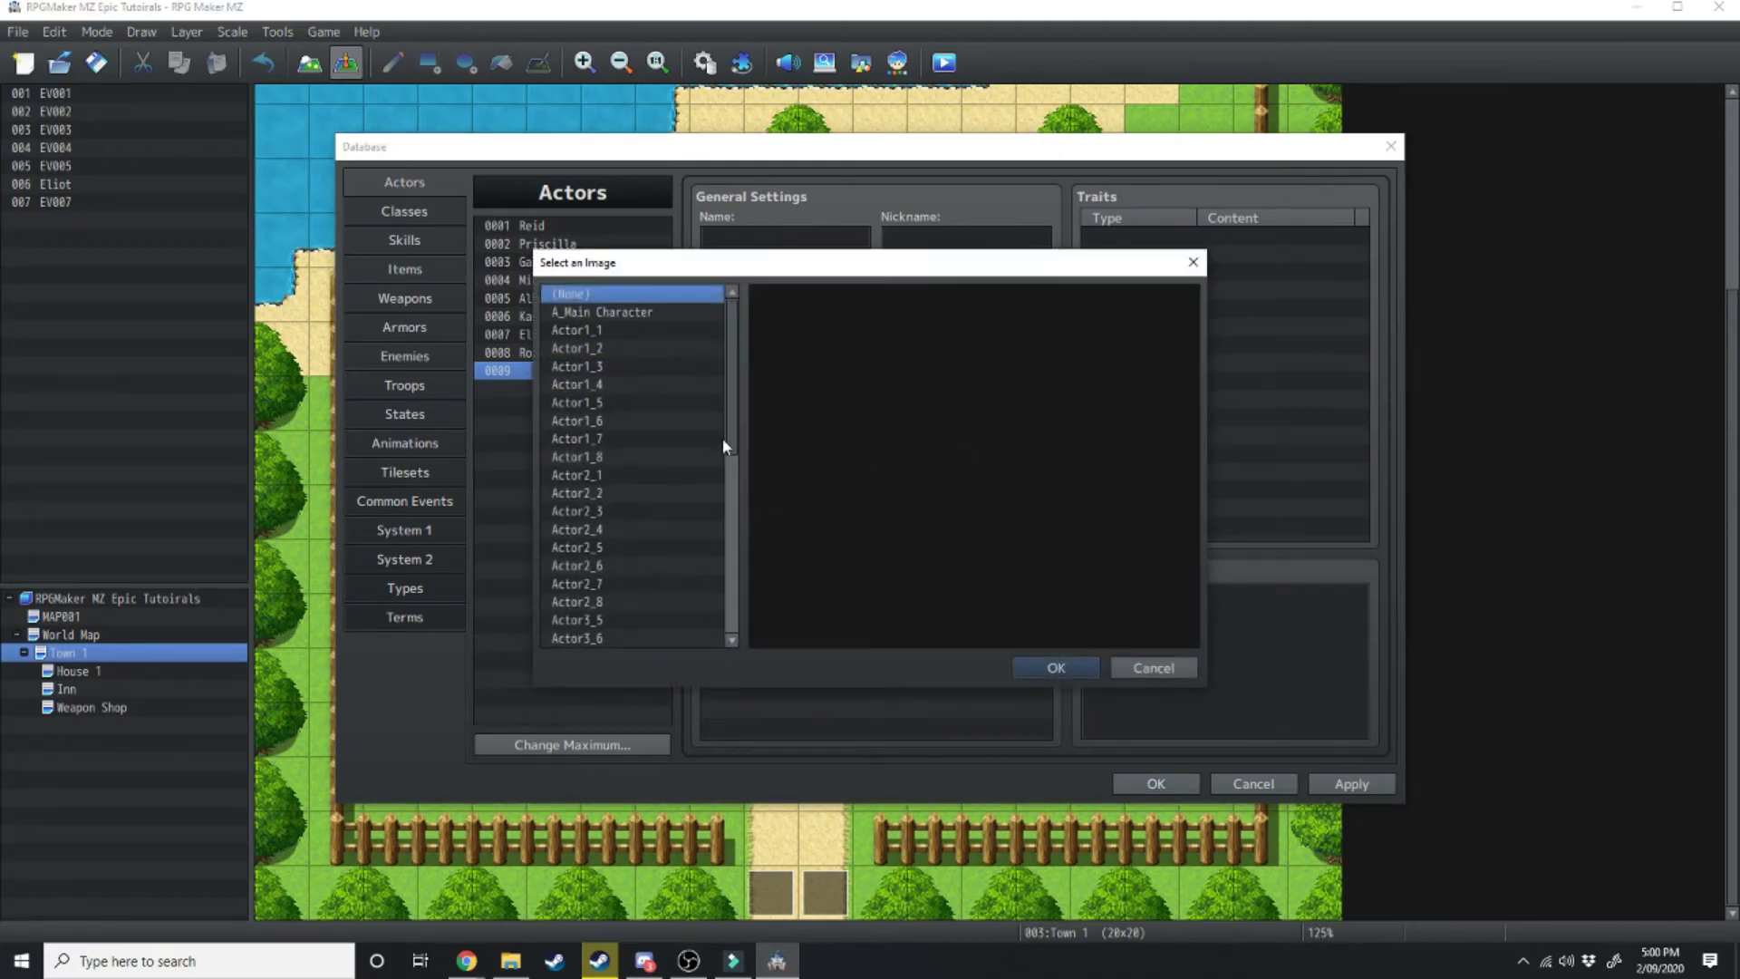
{"action": "left_click", "coordinate": [622, 313]}
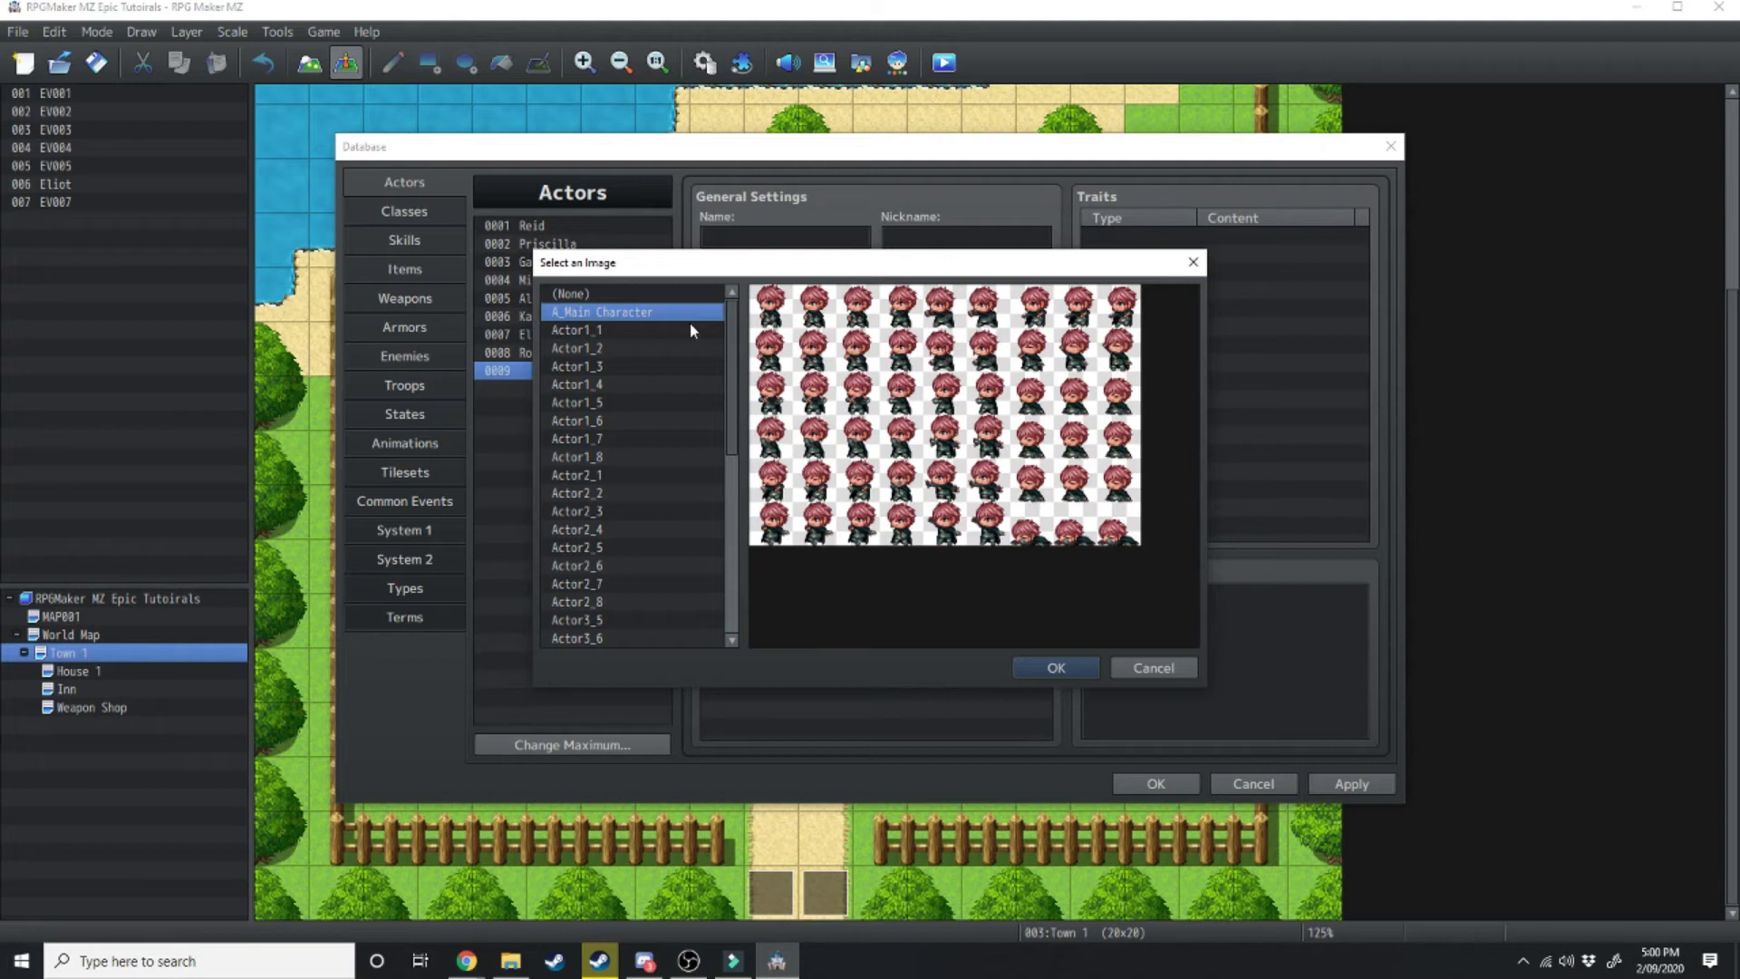
{"action": "double_click", "coordinate": [627, 310]}
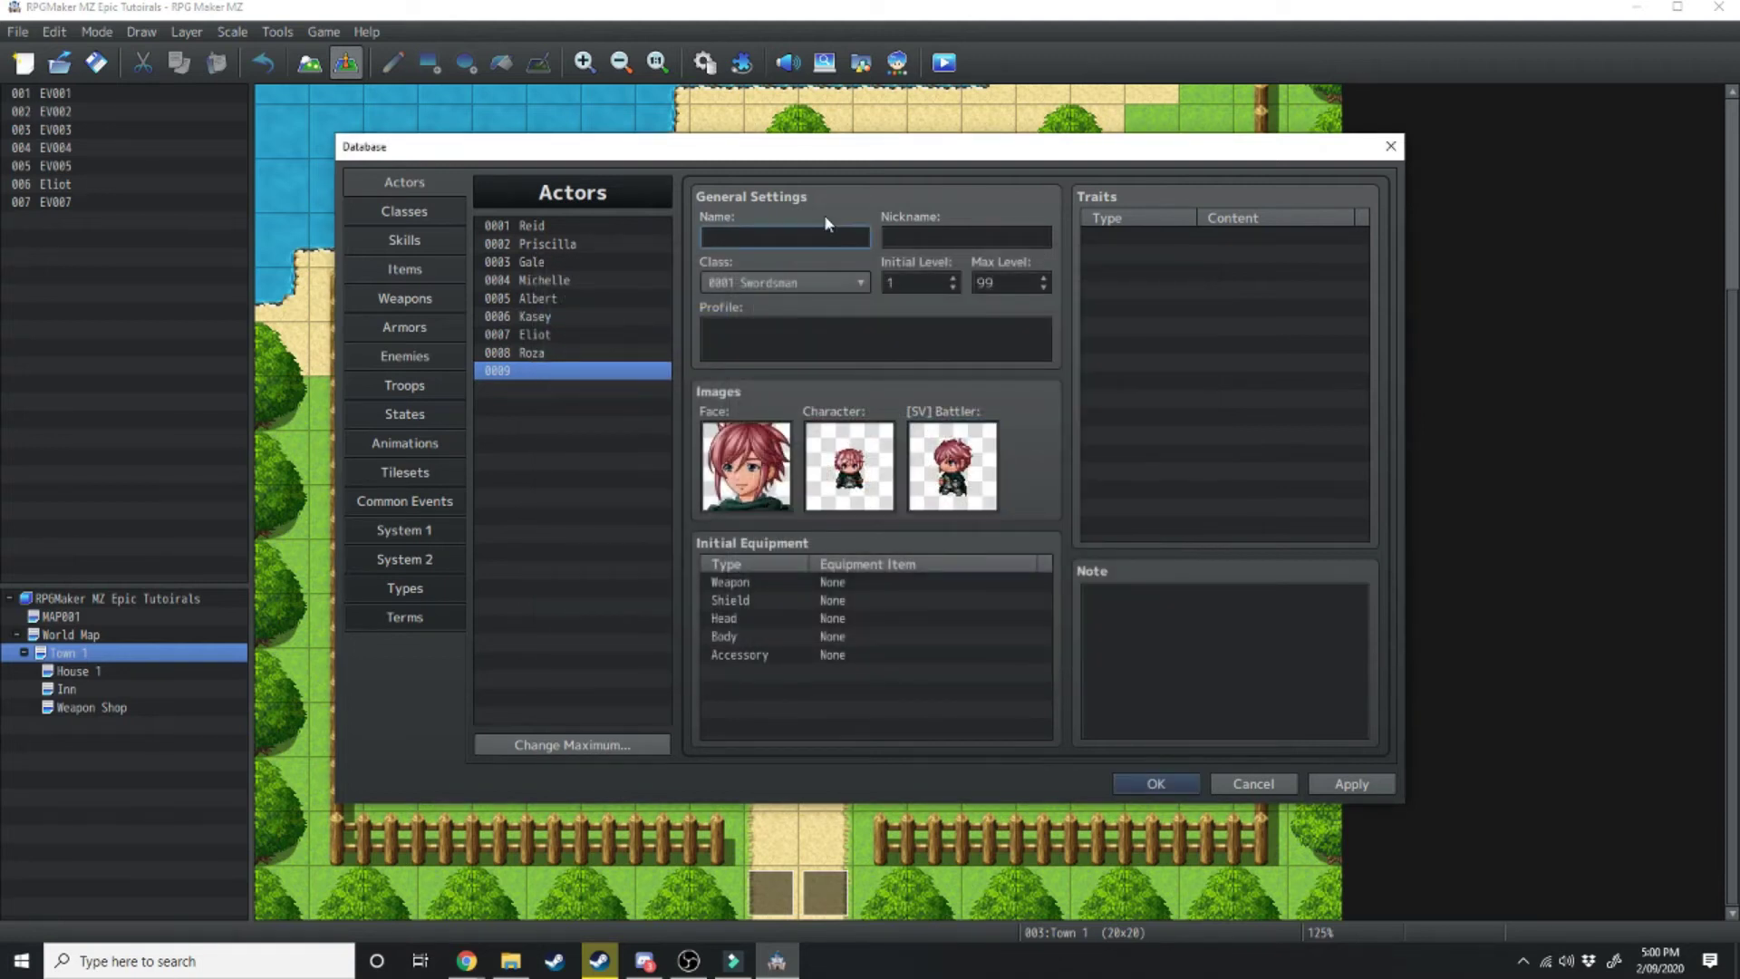
- Name actor 0009 Asheula with nickname Ashe and initial level 1
{"action": "type", "text": "Asheula"}
{"action": "left_click", "coordinate": [909, 236]}
{"action": "type", "text": "A"}
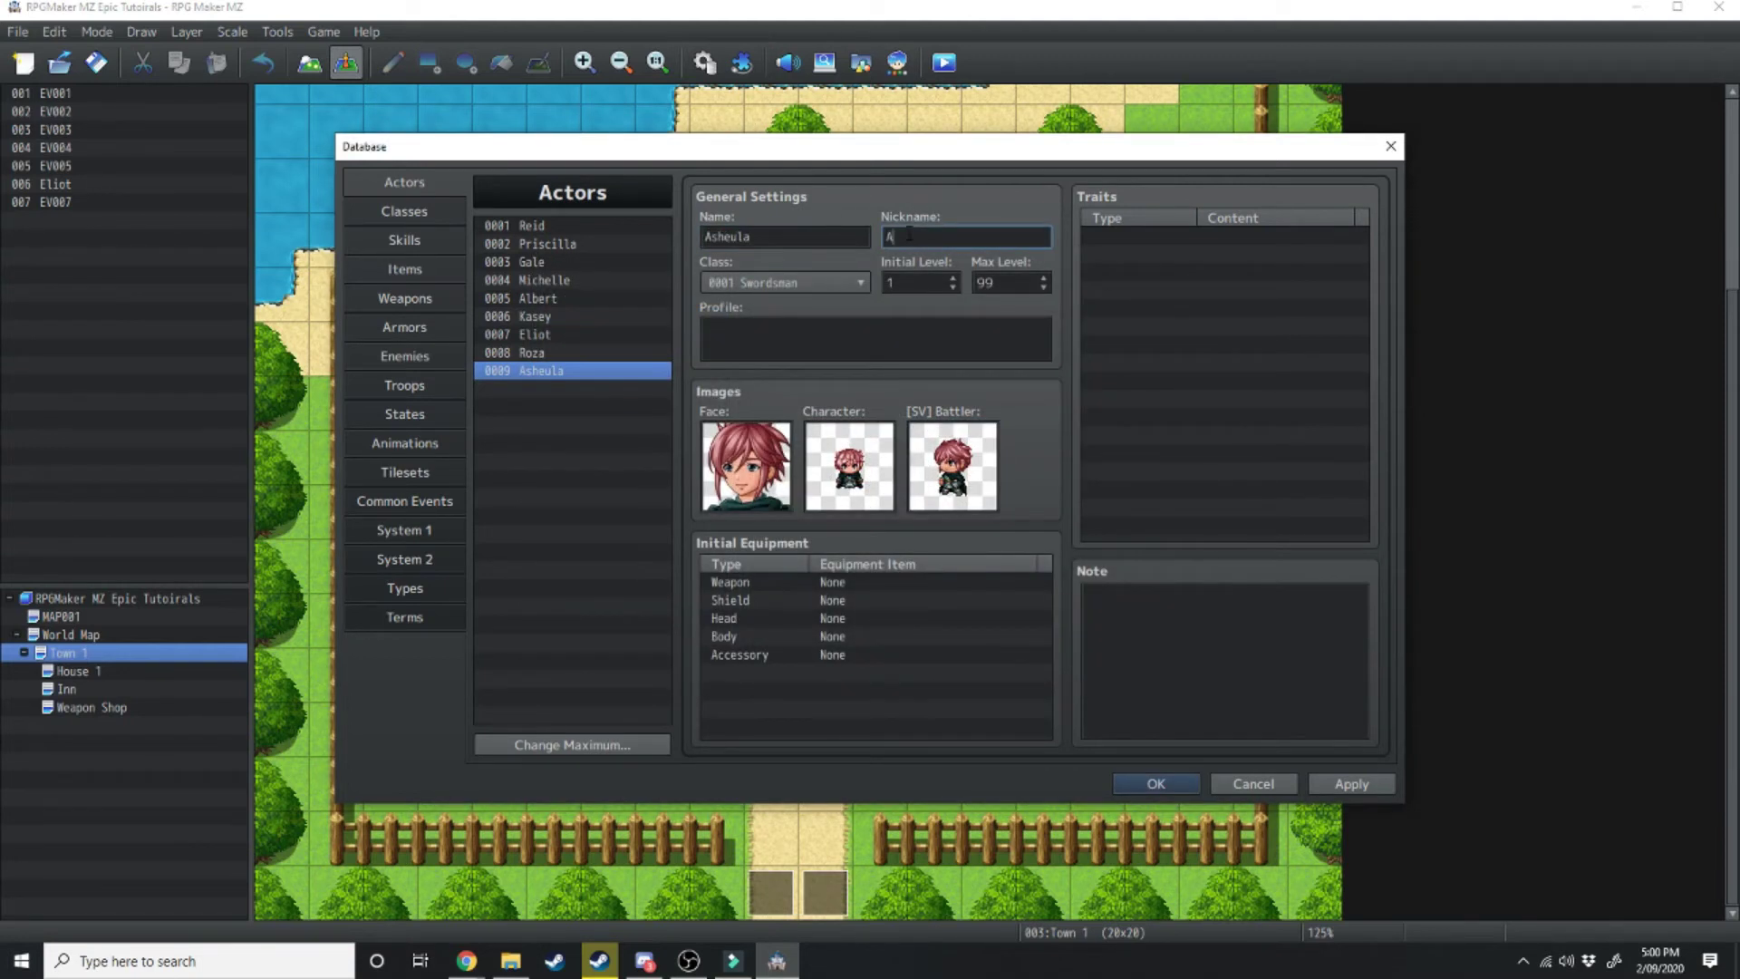
{"action": "type", "text": "she"}
{"action": "left_click", "coordinate": [917, 284]}
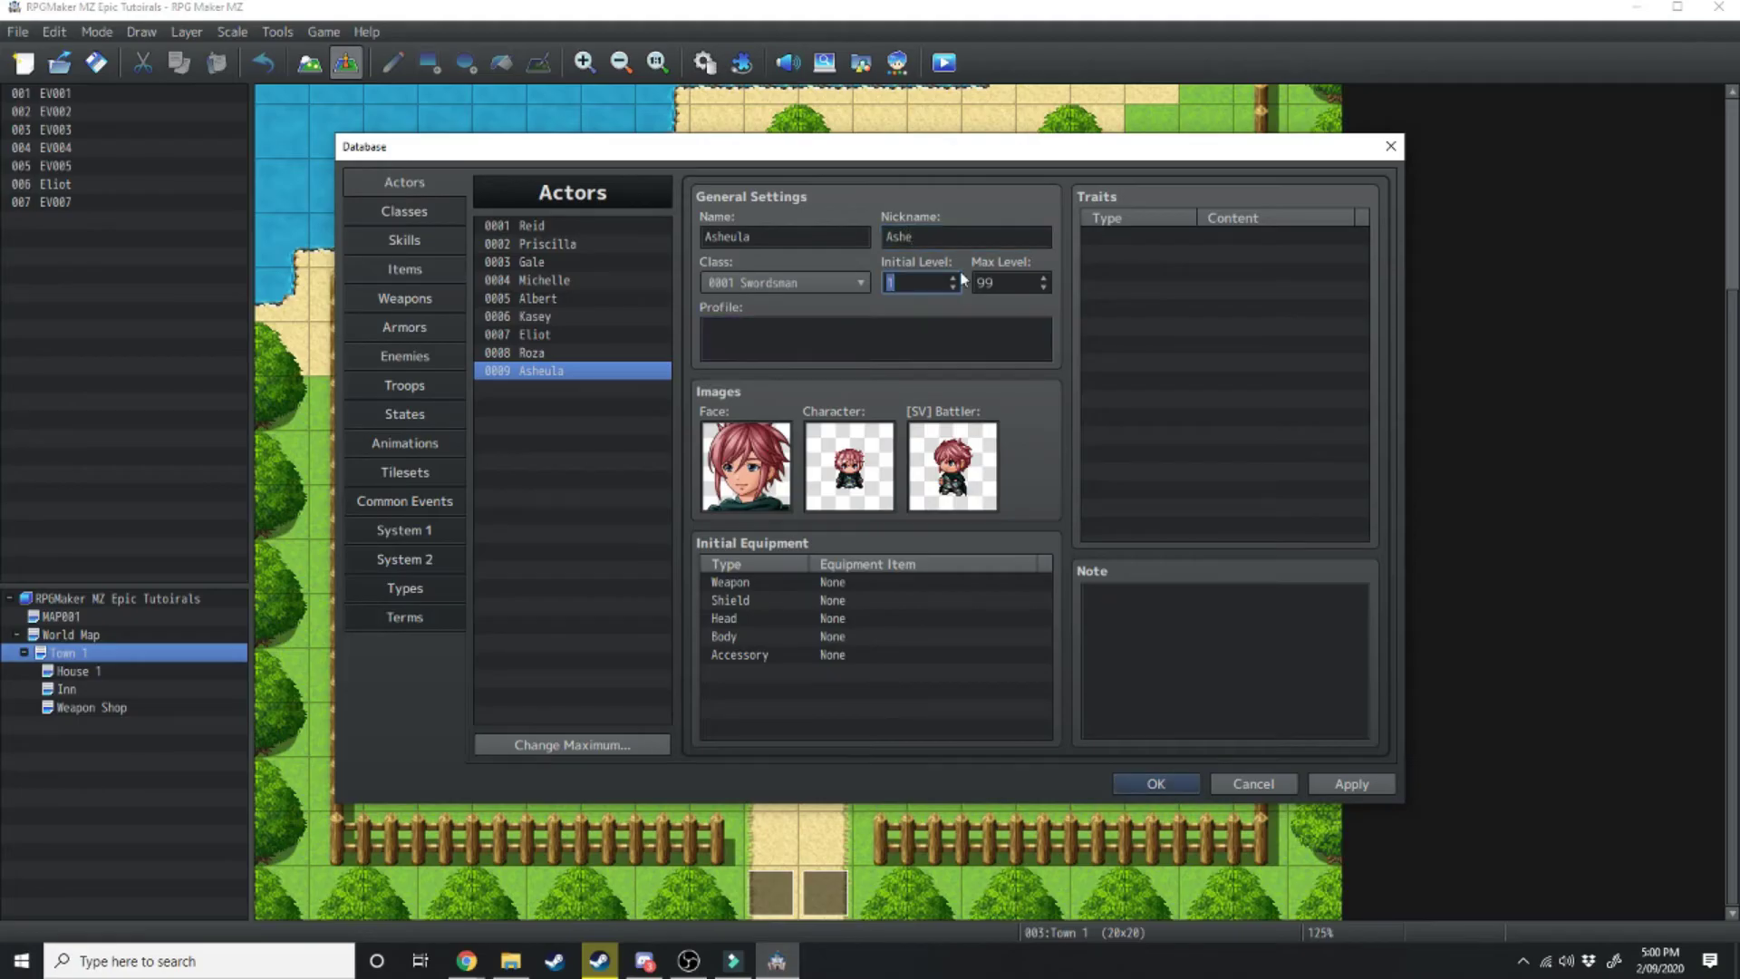
{"action": "type", "text": "4"}
{"action": "type", "text": "1"}
{"action": "key", "text": "Tab"}
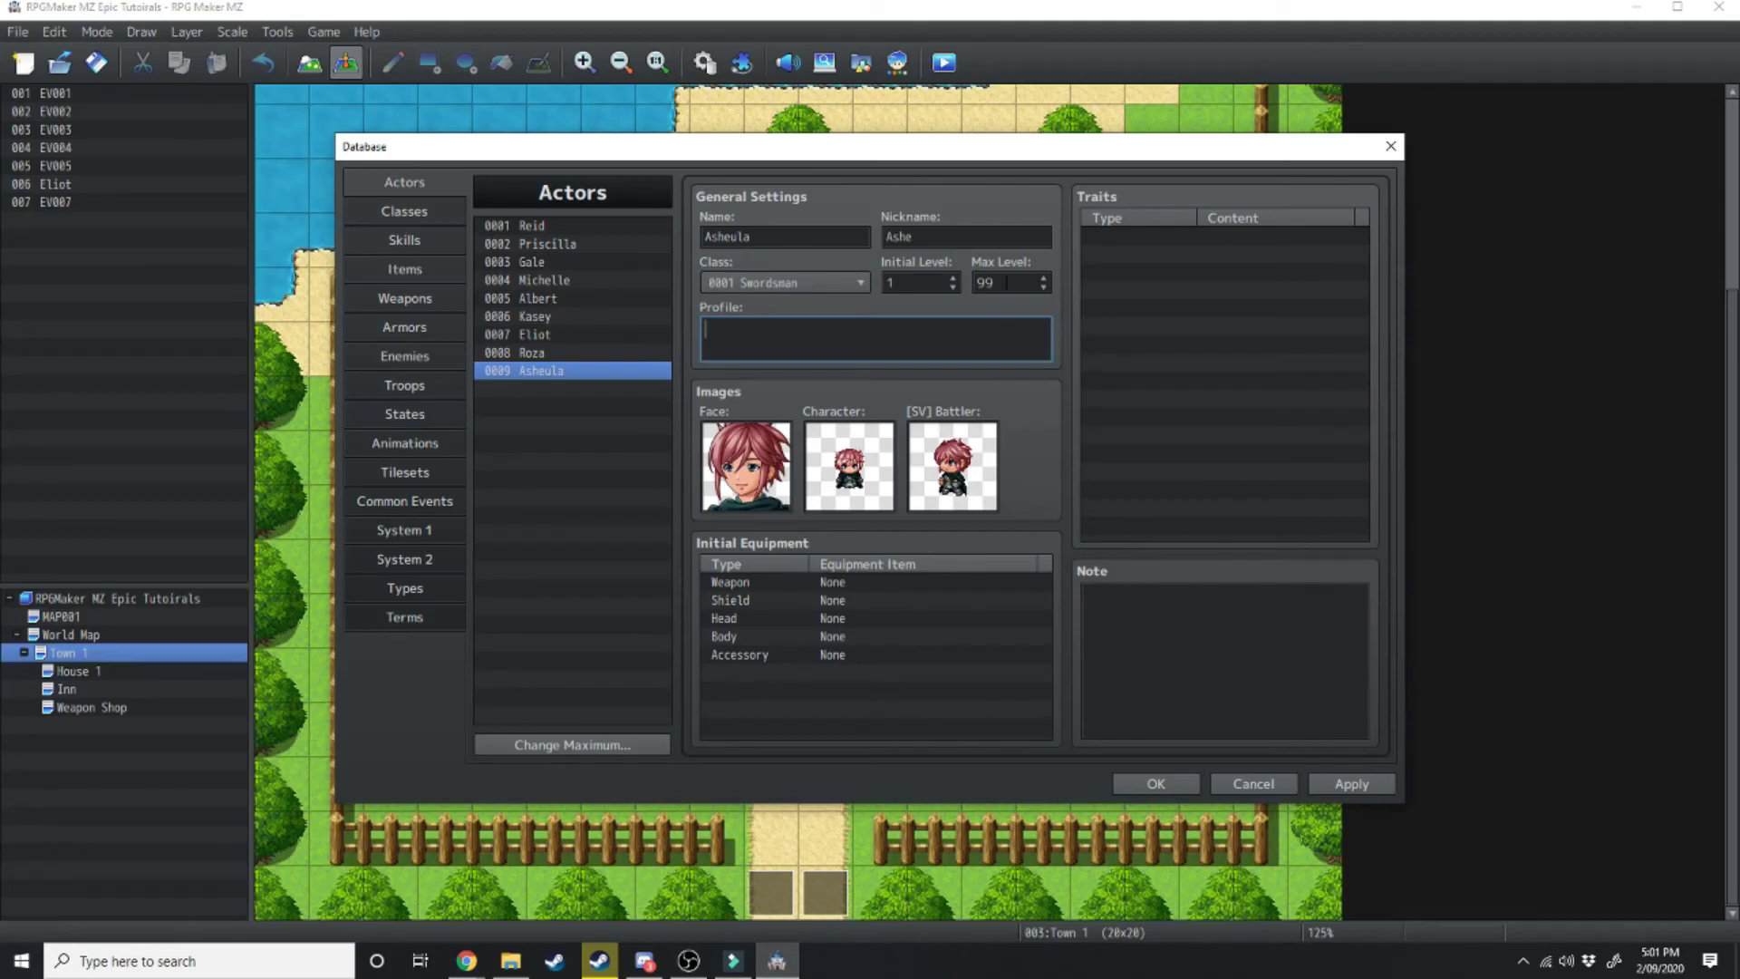
{"action": "left_click", "coordinate": [791, 283]}
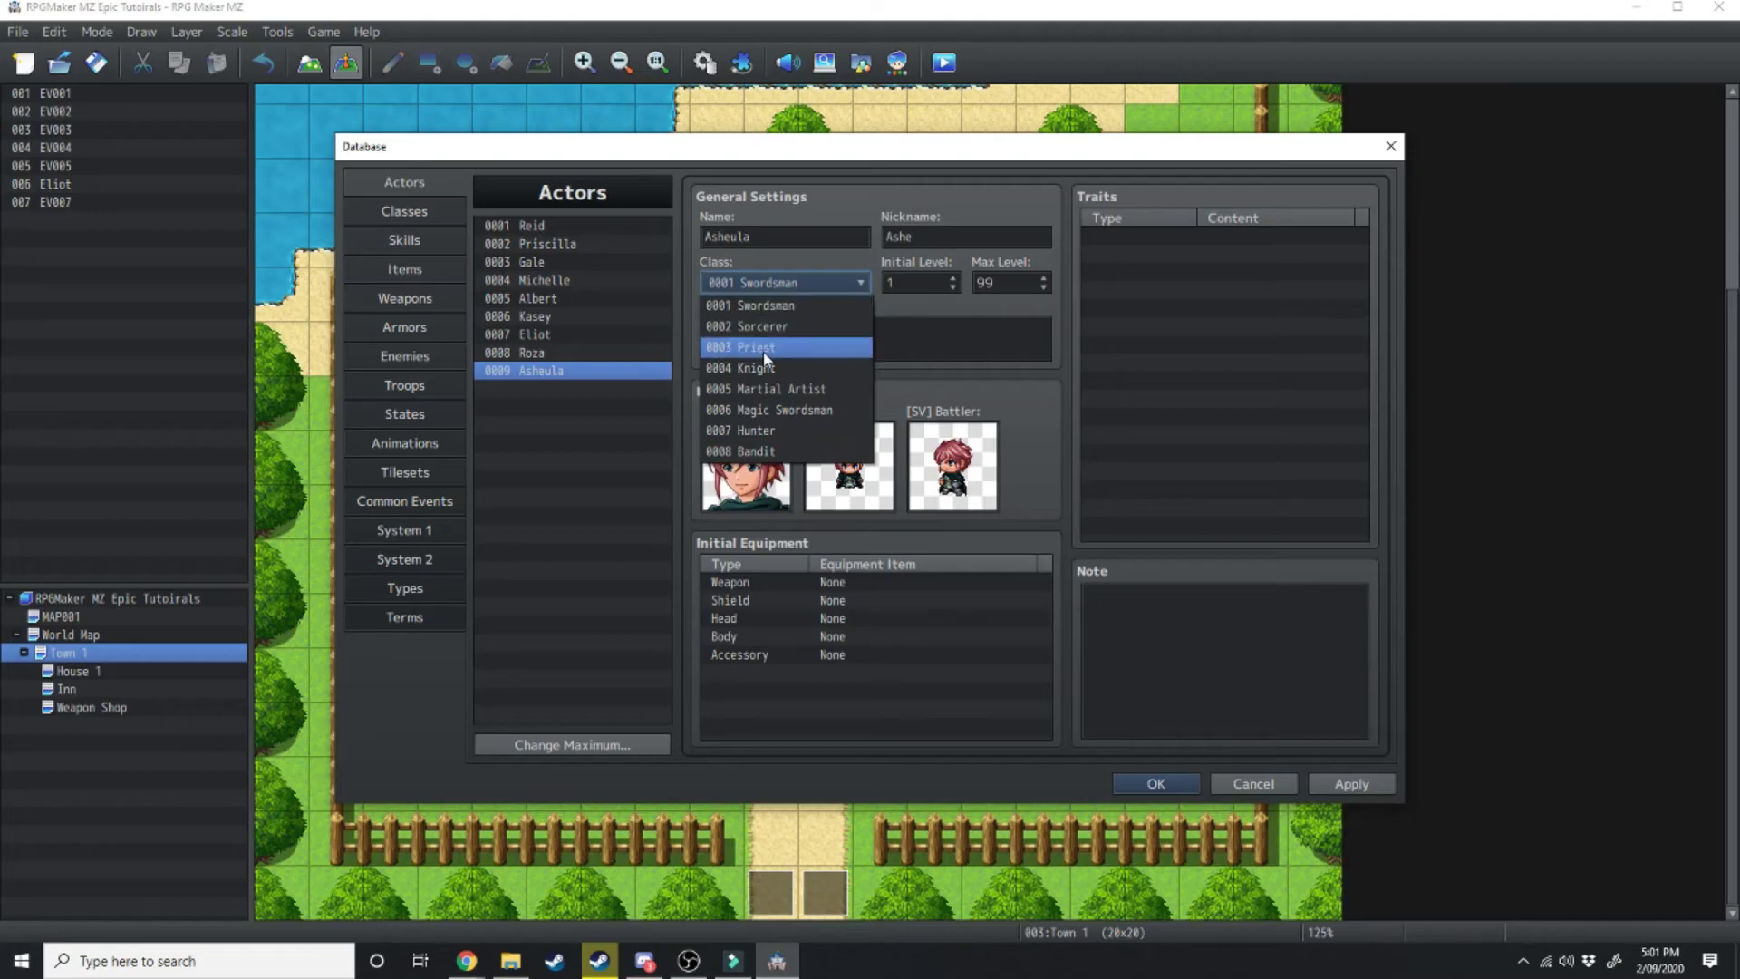
{"action": "left_click", "coordinate": [915, 653]}
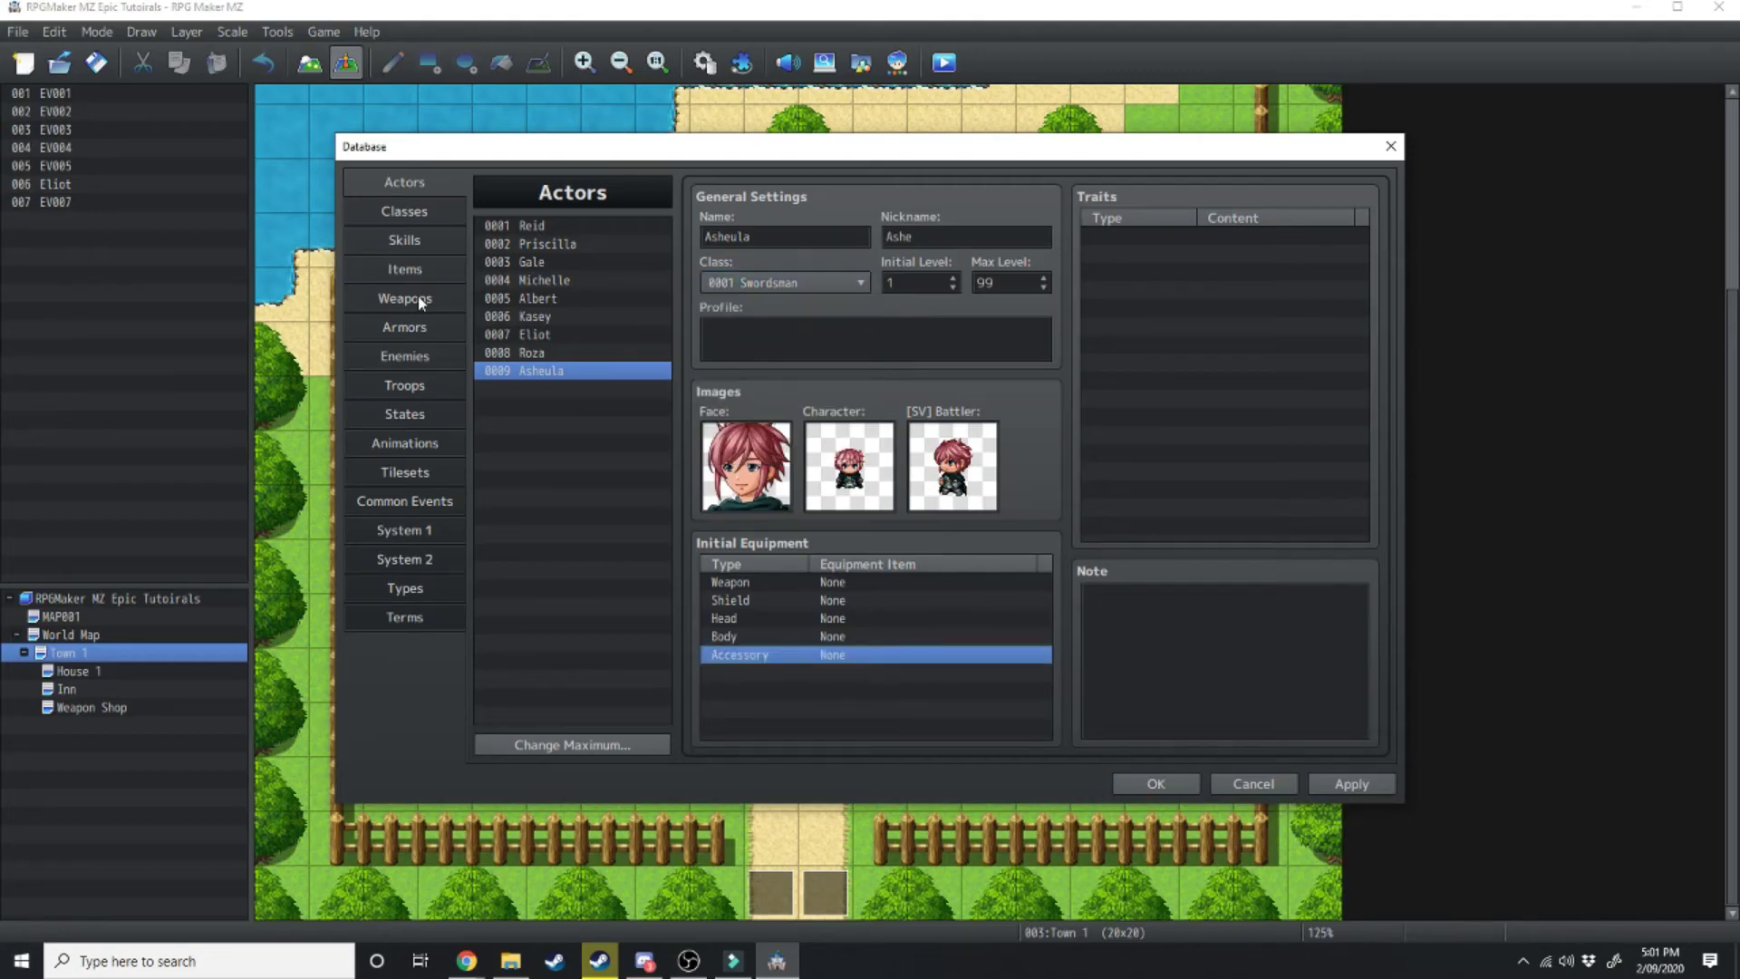
{"action": "left_click", "coordinate": [404, 211]}
{"action": "left_click", "coordinate": [537, 262]}
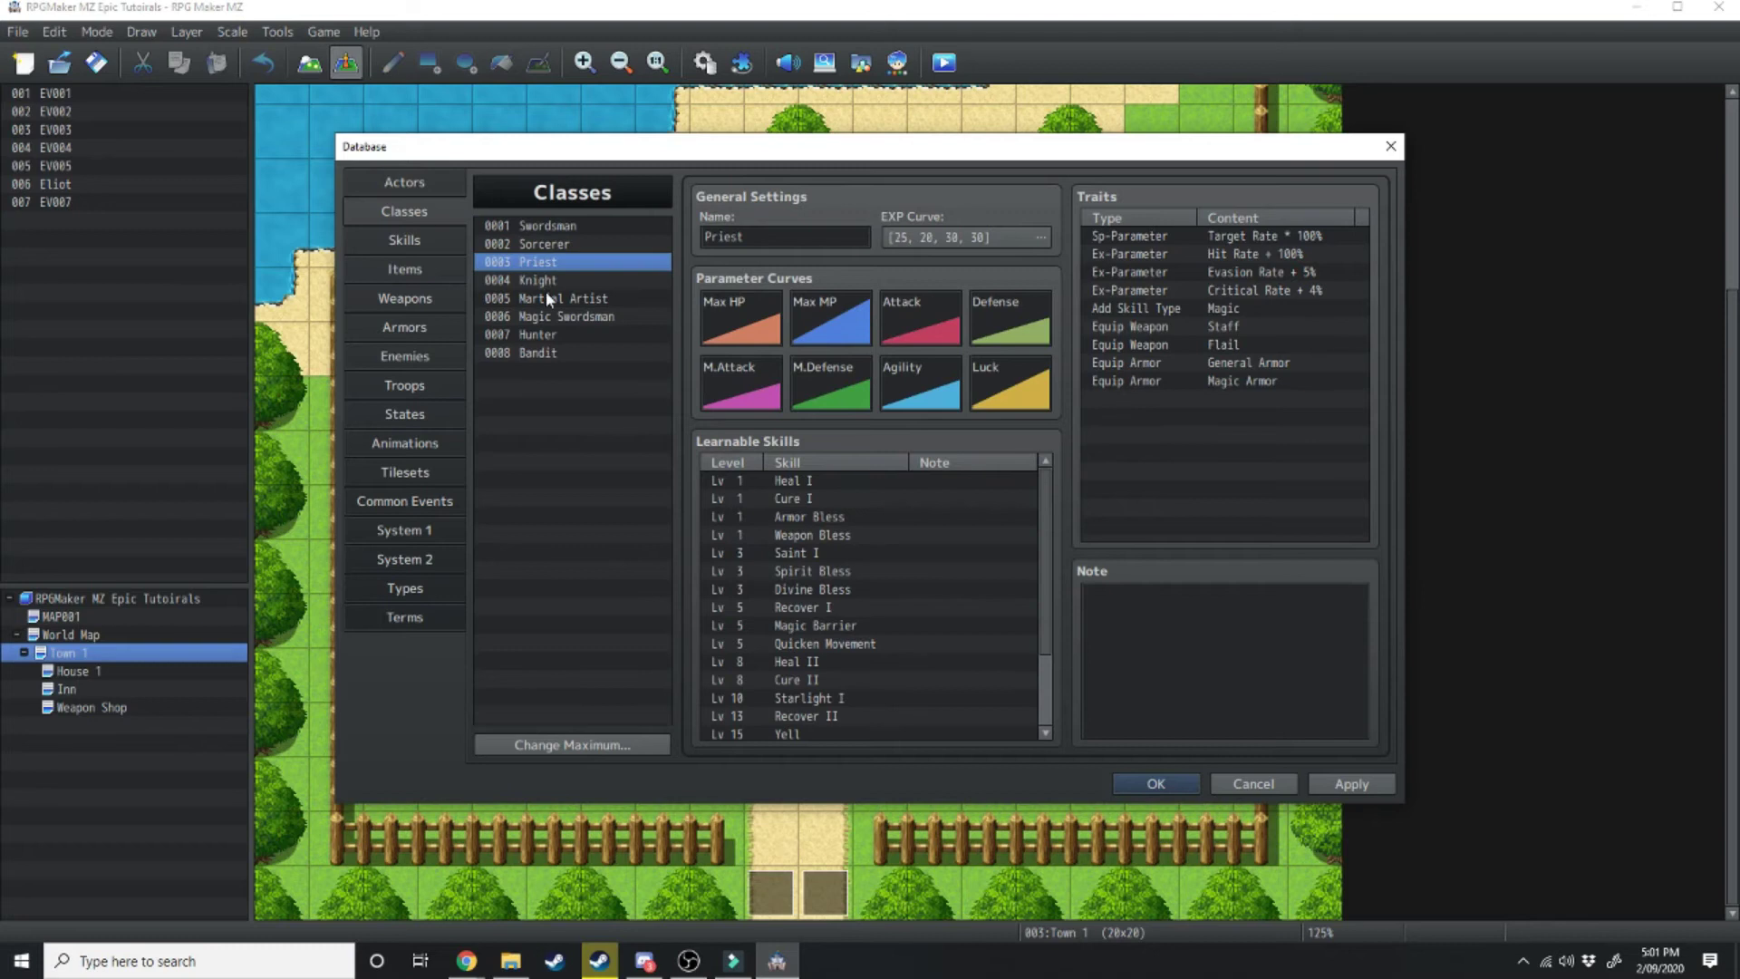
{"action": "left_click", "coordinate": [548, 298]}
{"action": "left_click", "coordinate": [541, 334]}
{"action": "left_click", "coordinate": [544, 352]}
{"action": "left_click", "coordinate": [545, 300]}
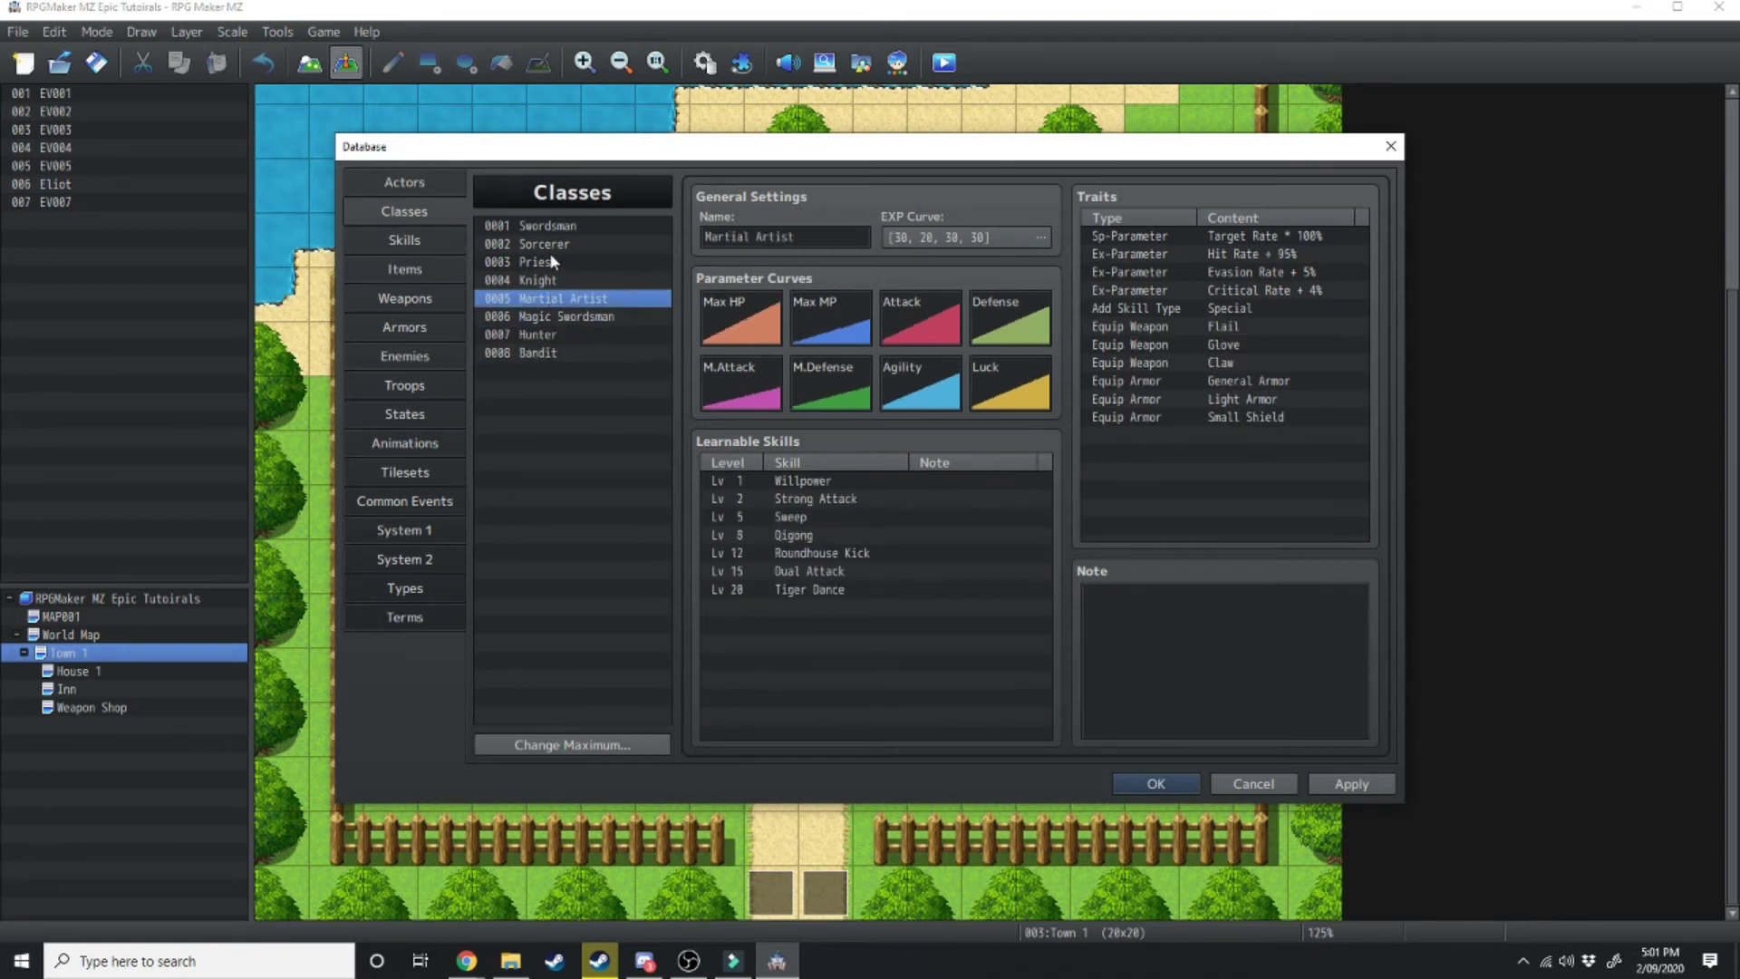
{"action": "left_click", "coordinate": [560, 229]}
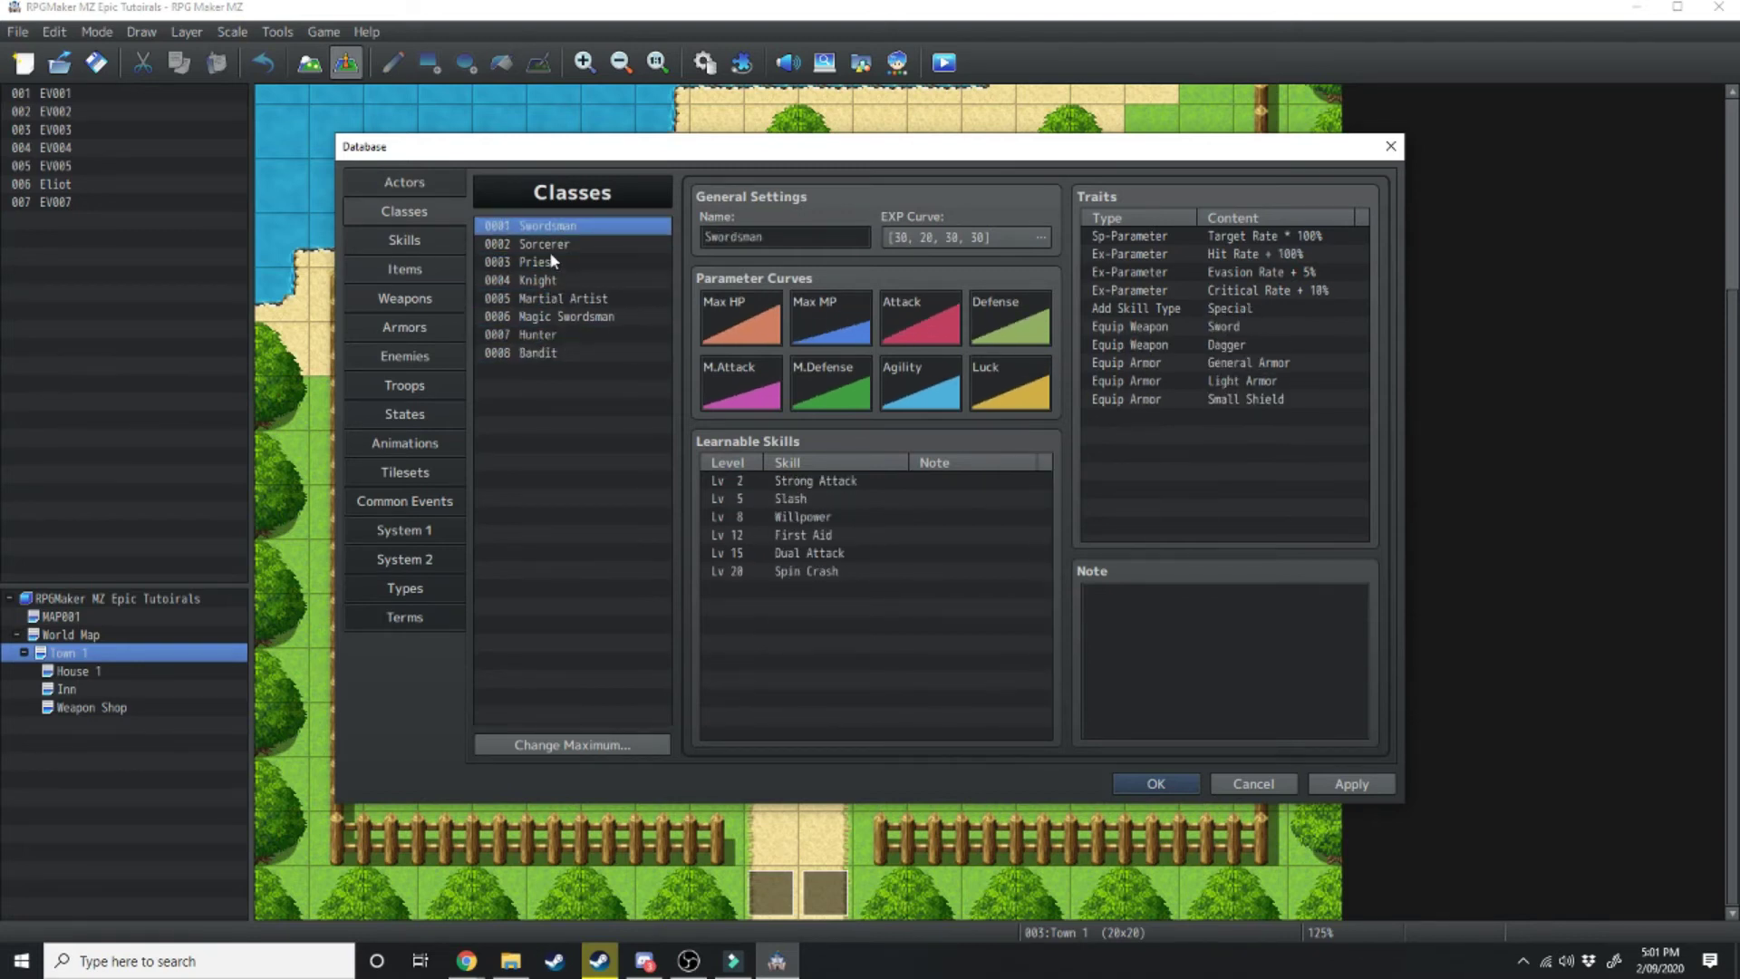
{"action": "left_click", "coordinate": [425, 189]}
{"action": "left_click", "coordinate": [743, 282]}
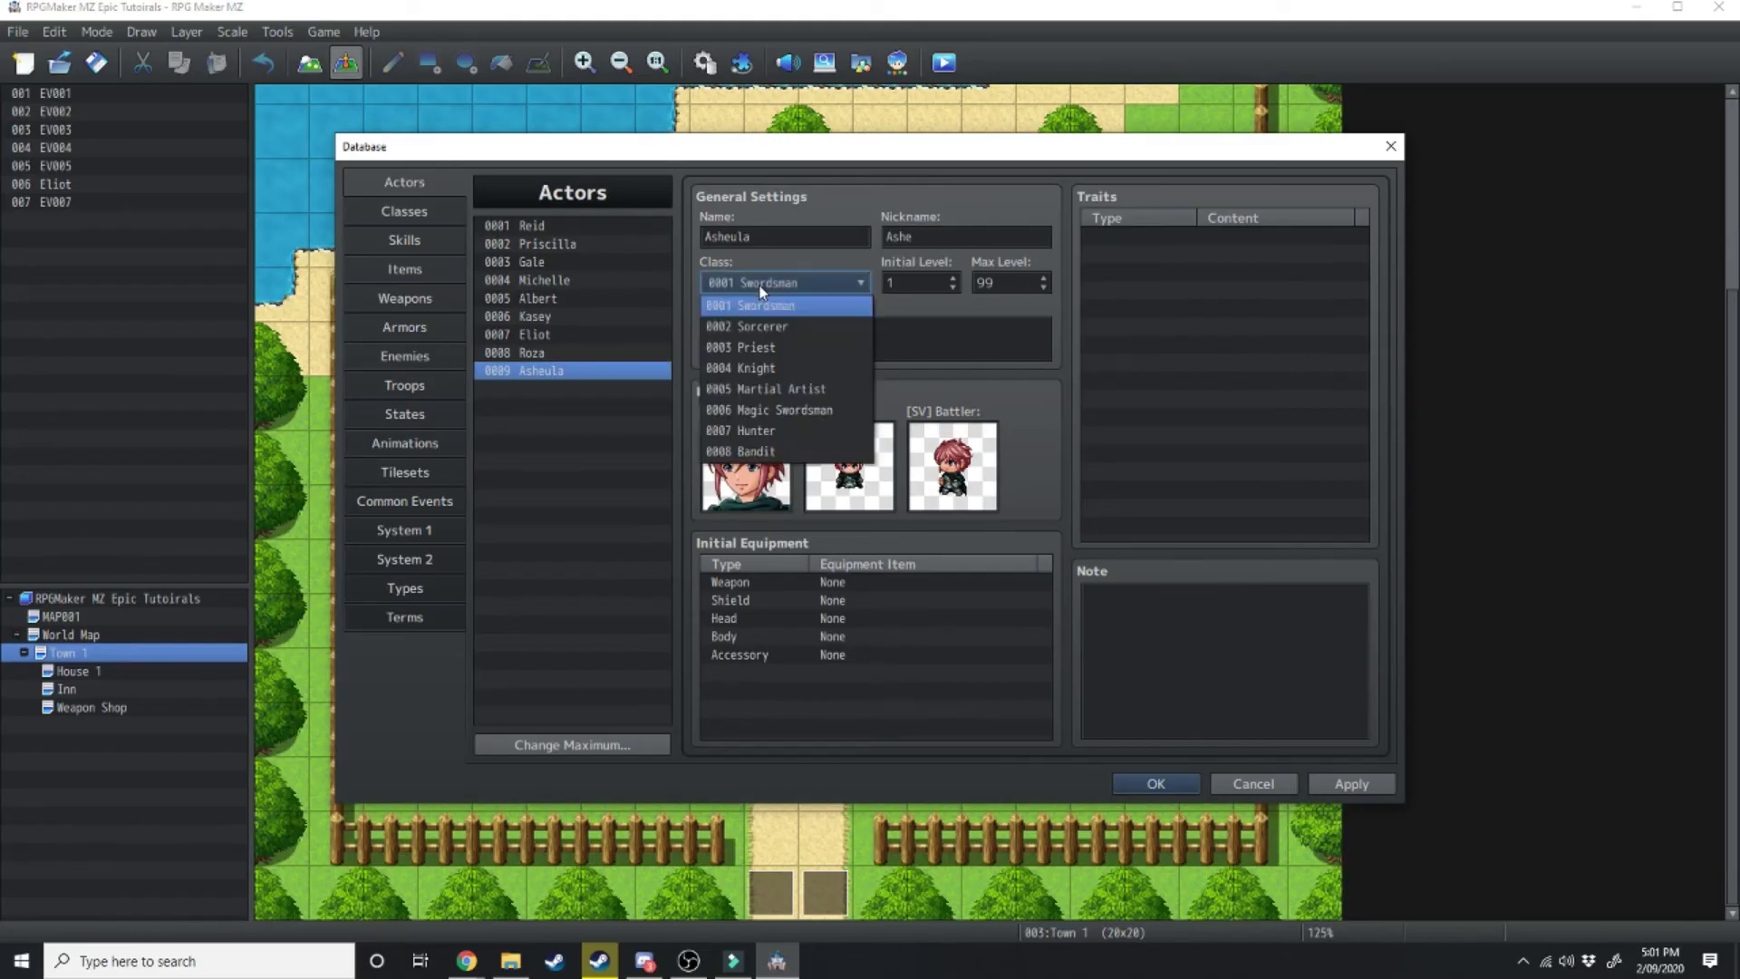
{"action": "left_click", "coordinate": [750, 305]}
- Set Asheula's starting weapon to Short Sword and her shield to Buckler
{"action": "left_click", "coordinate": [840, 580]}
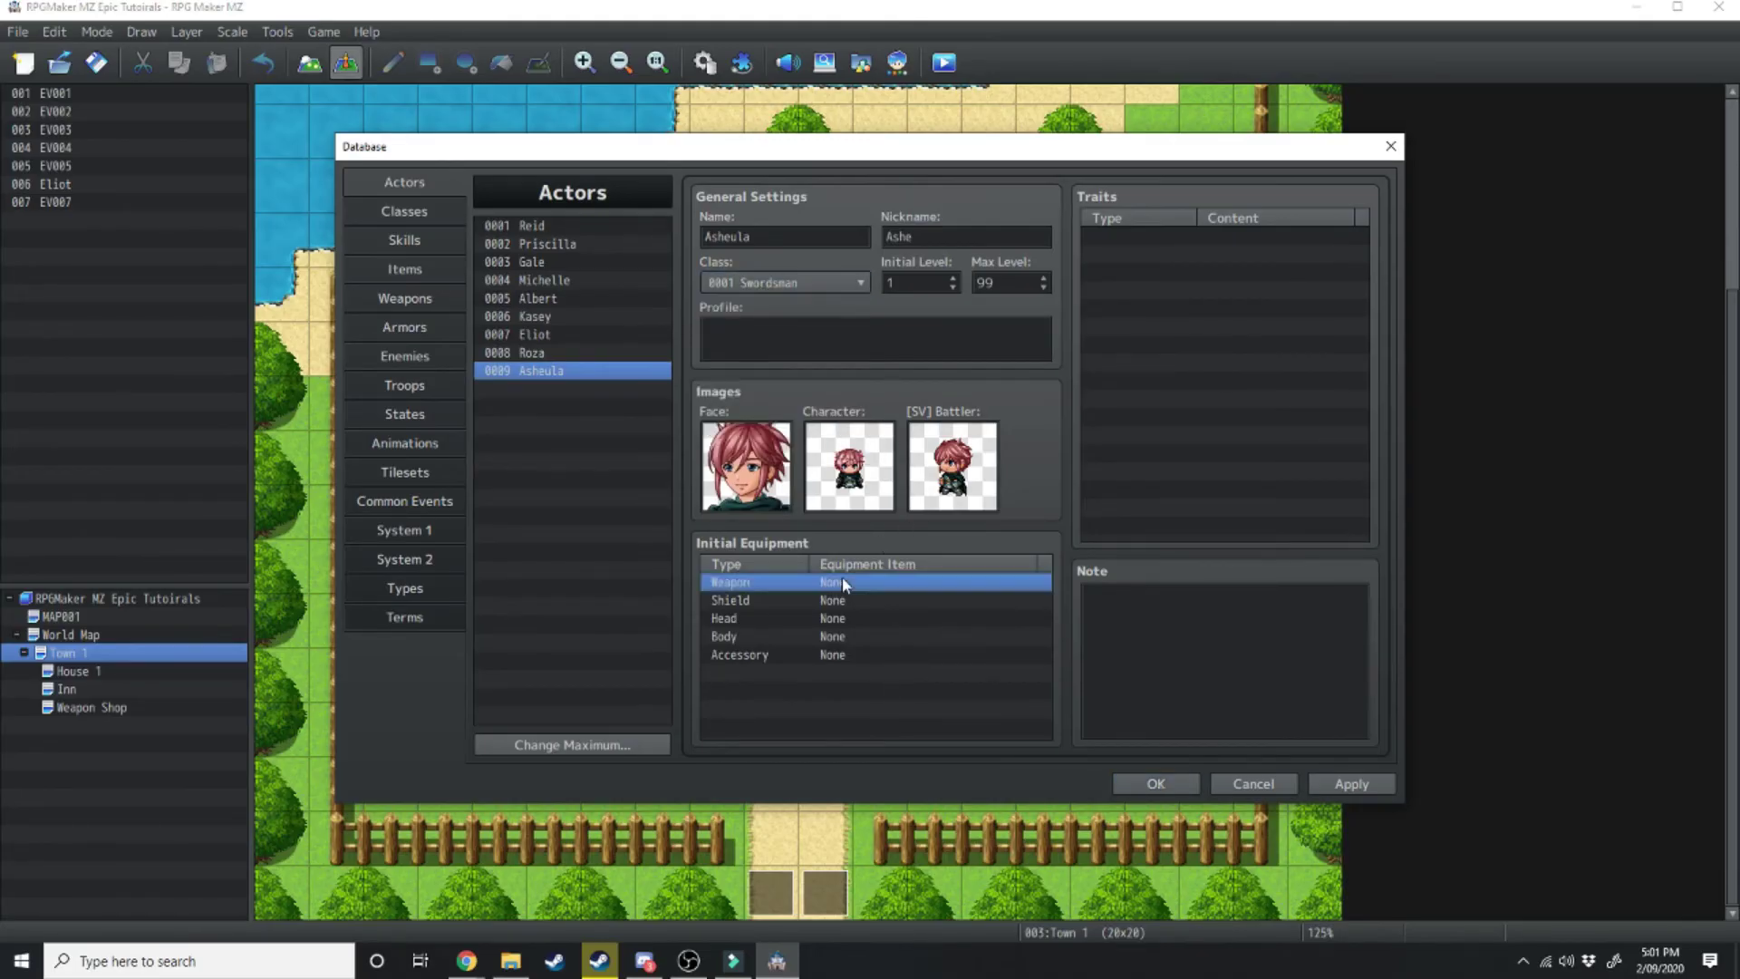
{"action": "double_click", "coordinate": [855, 587]}
{"action": "left_click", "coordinate": [847, 638]}
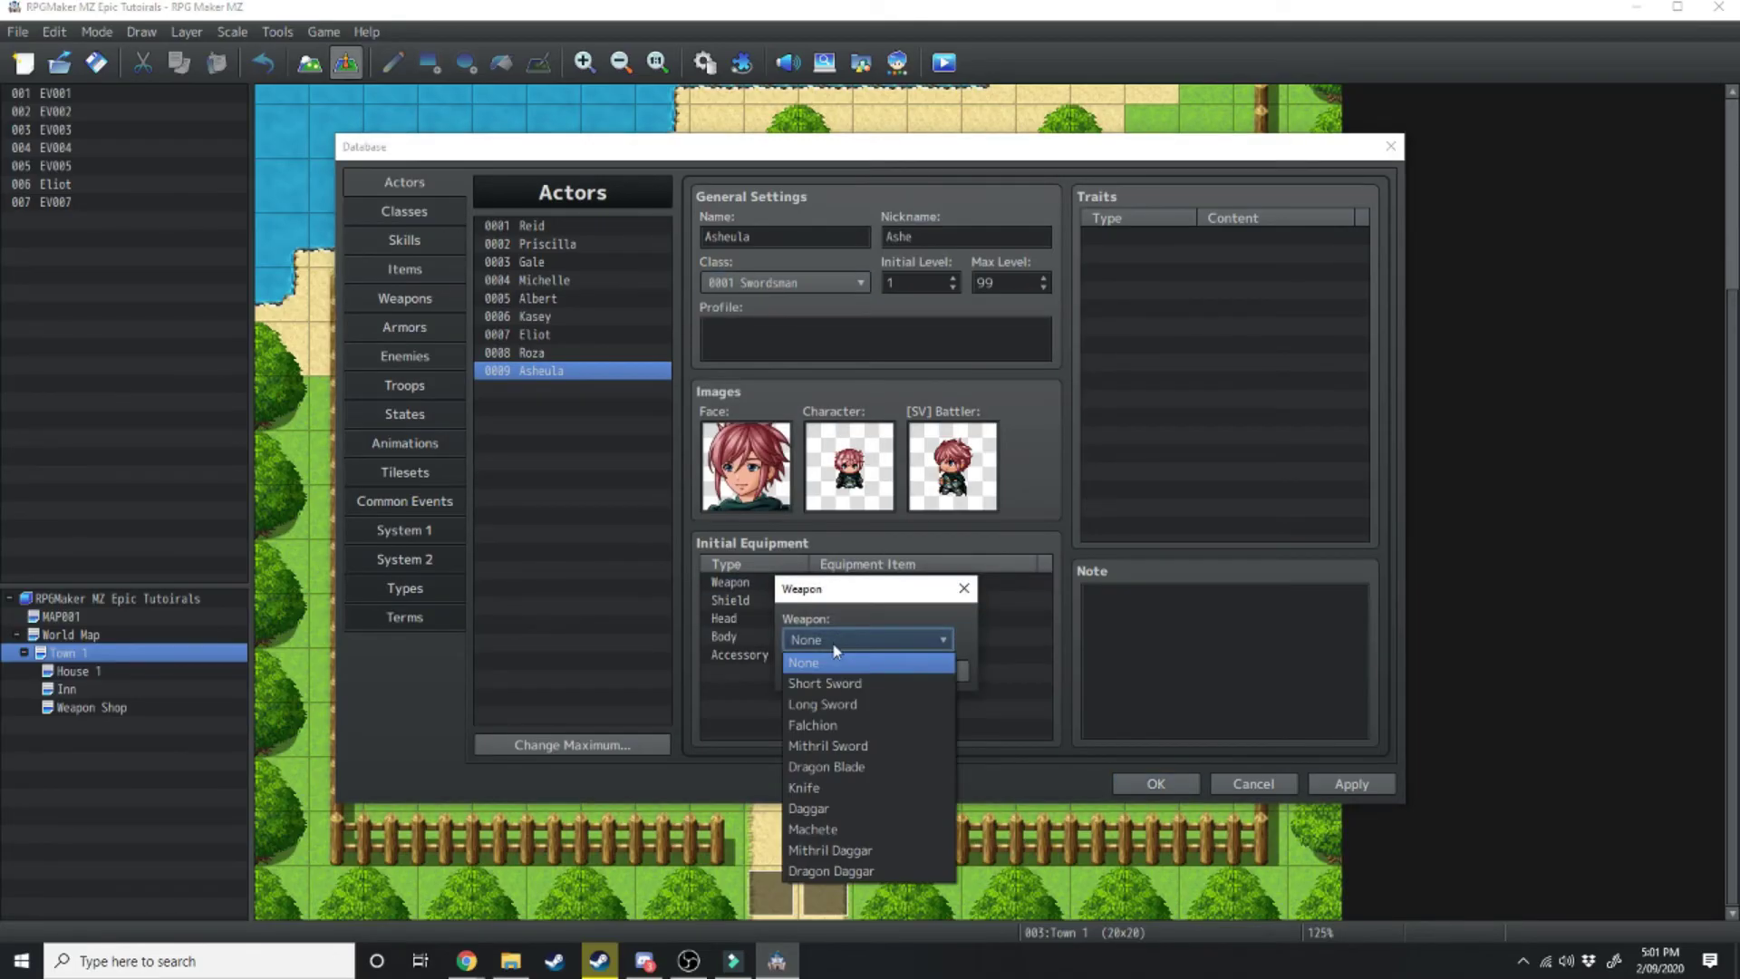
{"action": "left_click", "coordinate": [839, 682]}
{"action": "left_click", "coordinate": [826, 671]}
{"action": "double_click", "coordinate": [856, 600]}
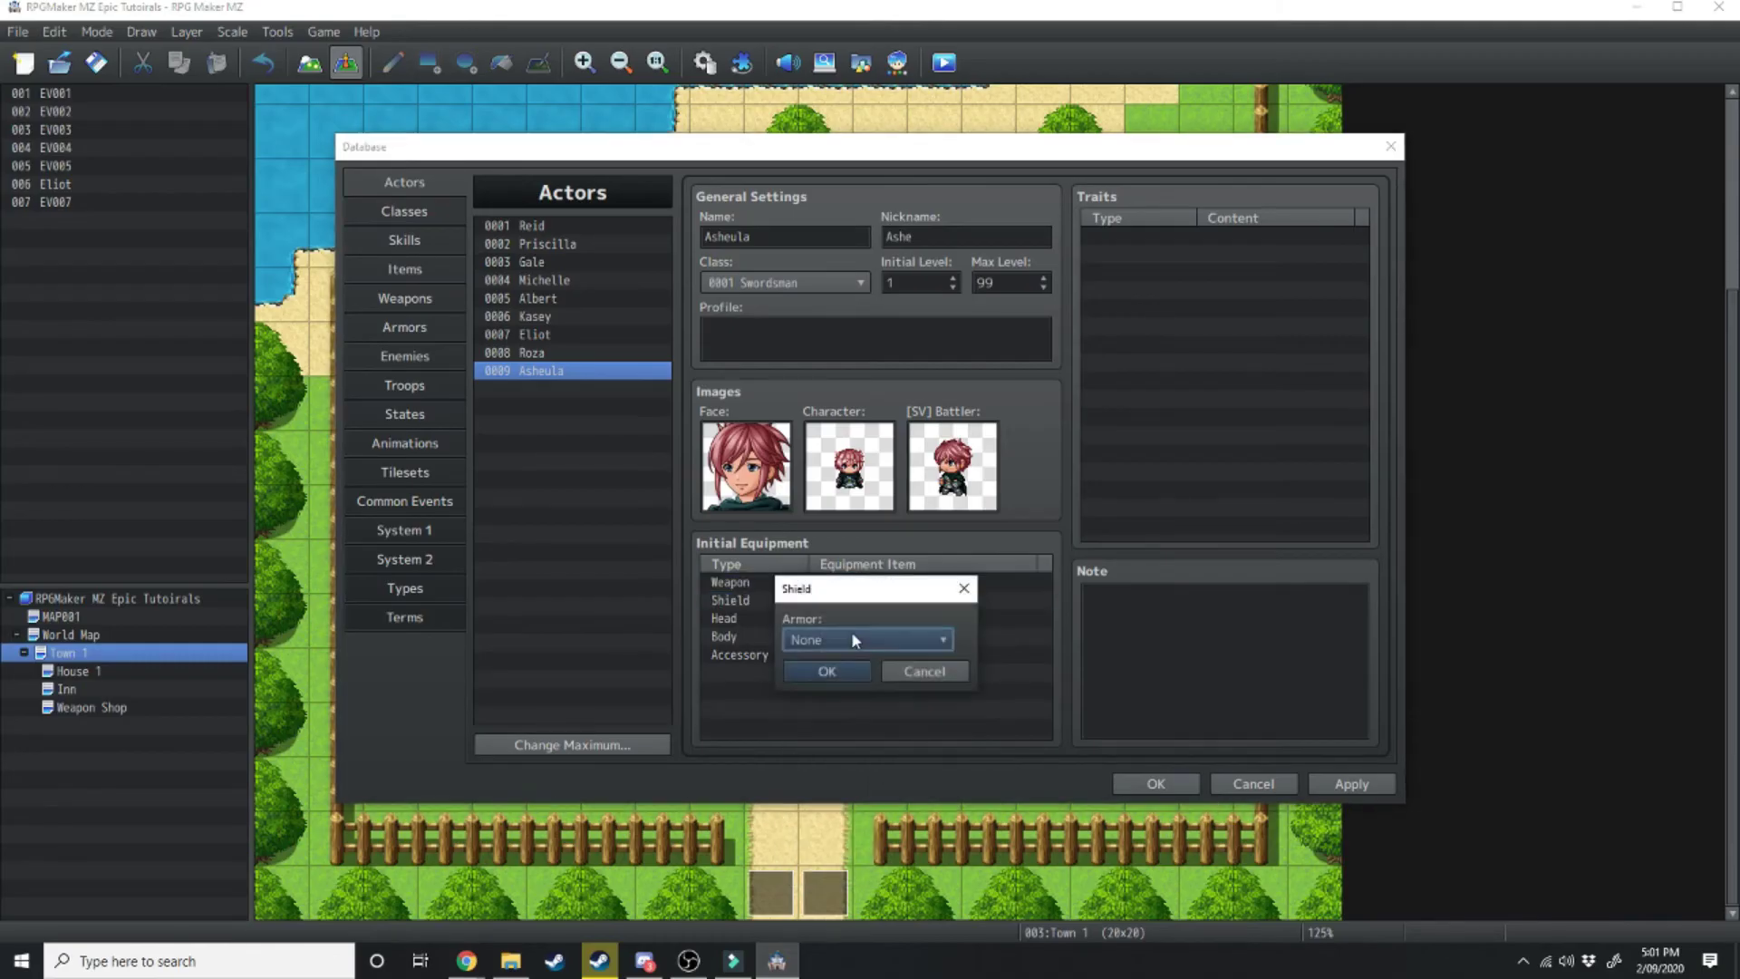
{"action": "left_click", "coordinate": [851, 639]}
{"action": "left_click", "coordinate": [838, 666]}
{"action": "left_click", "coordinate": [826, 671]}
- Set her starting head armor to Bandana and body armor to Linen Clothing
{"action": "double_click", "coordinate": [845, 618]}
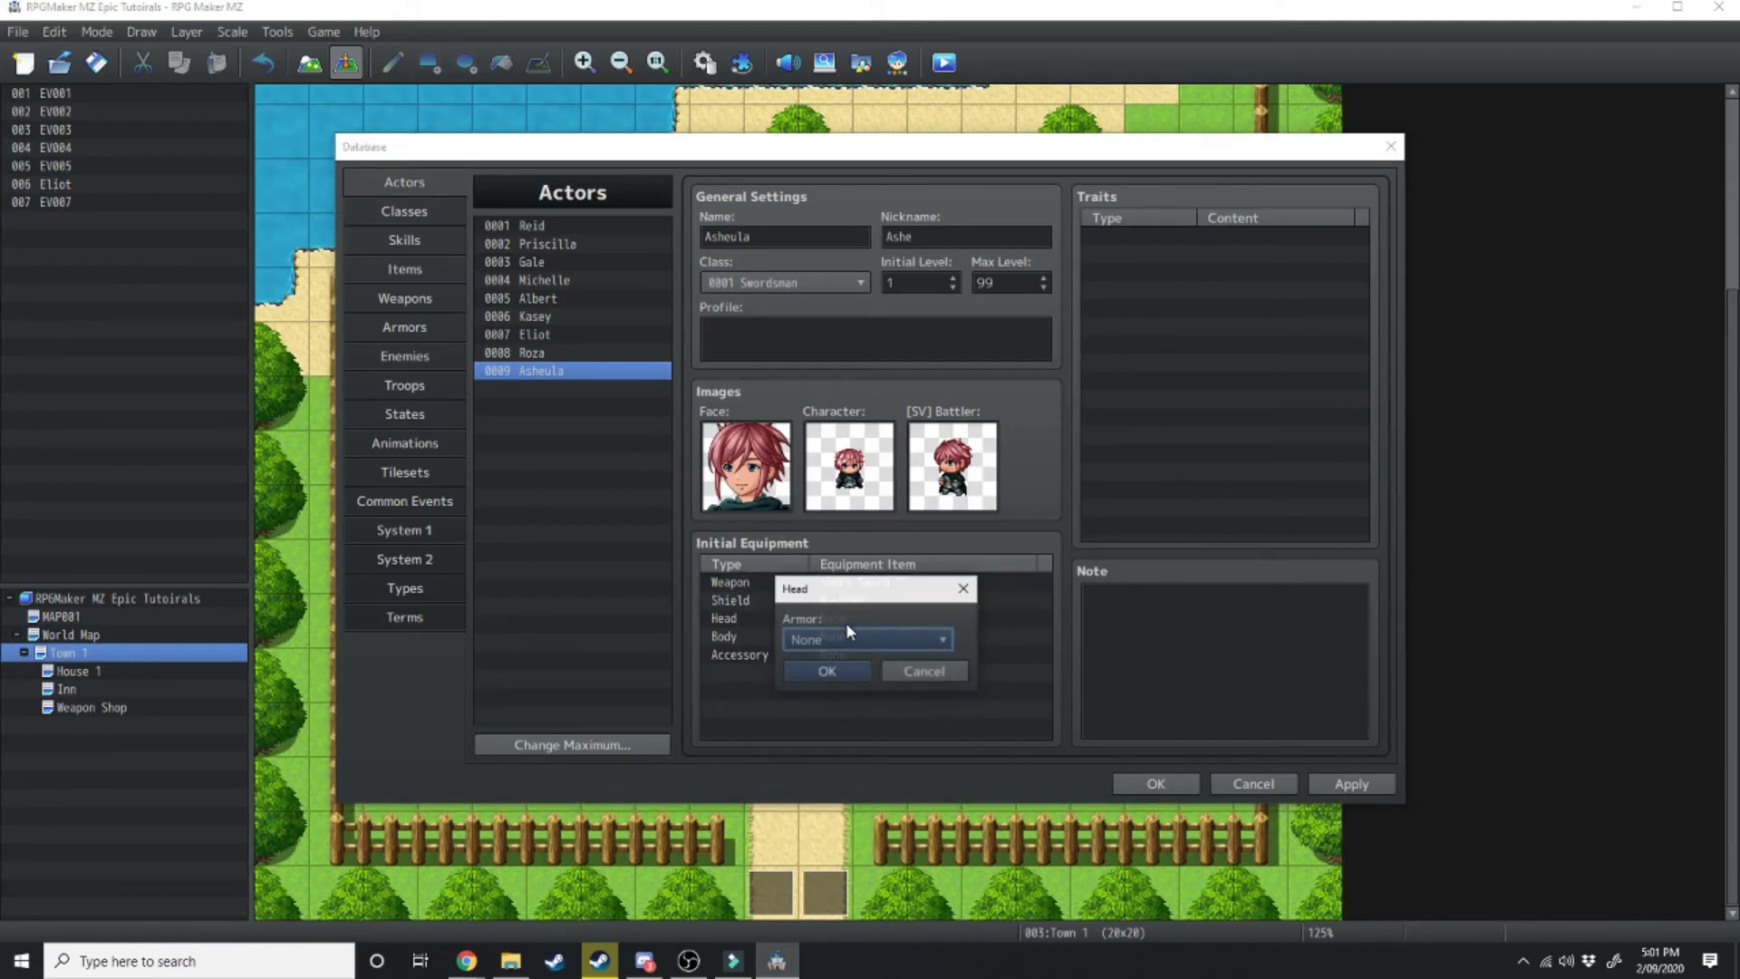
{"action": "left_click", "coordinate": [856, 639]}
{"action": "left_click", "coordinate": [838, 684]}
{"action": "left_click", "coordinate": [827, 671]}
{"action": "double_click", "coordinate": [836, 636]}
{"action": "left_click", "coordinate": [839, 638]}
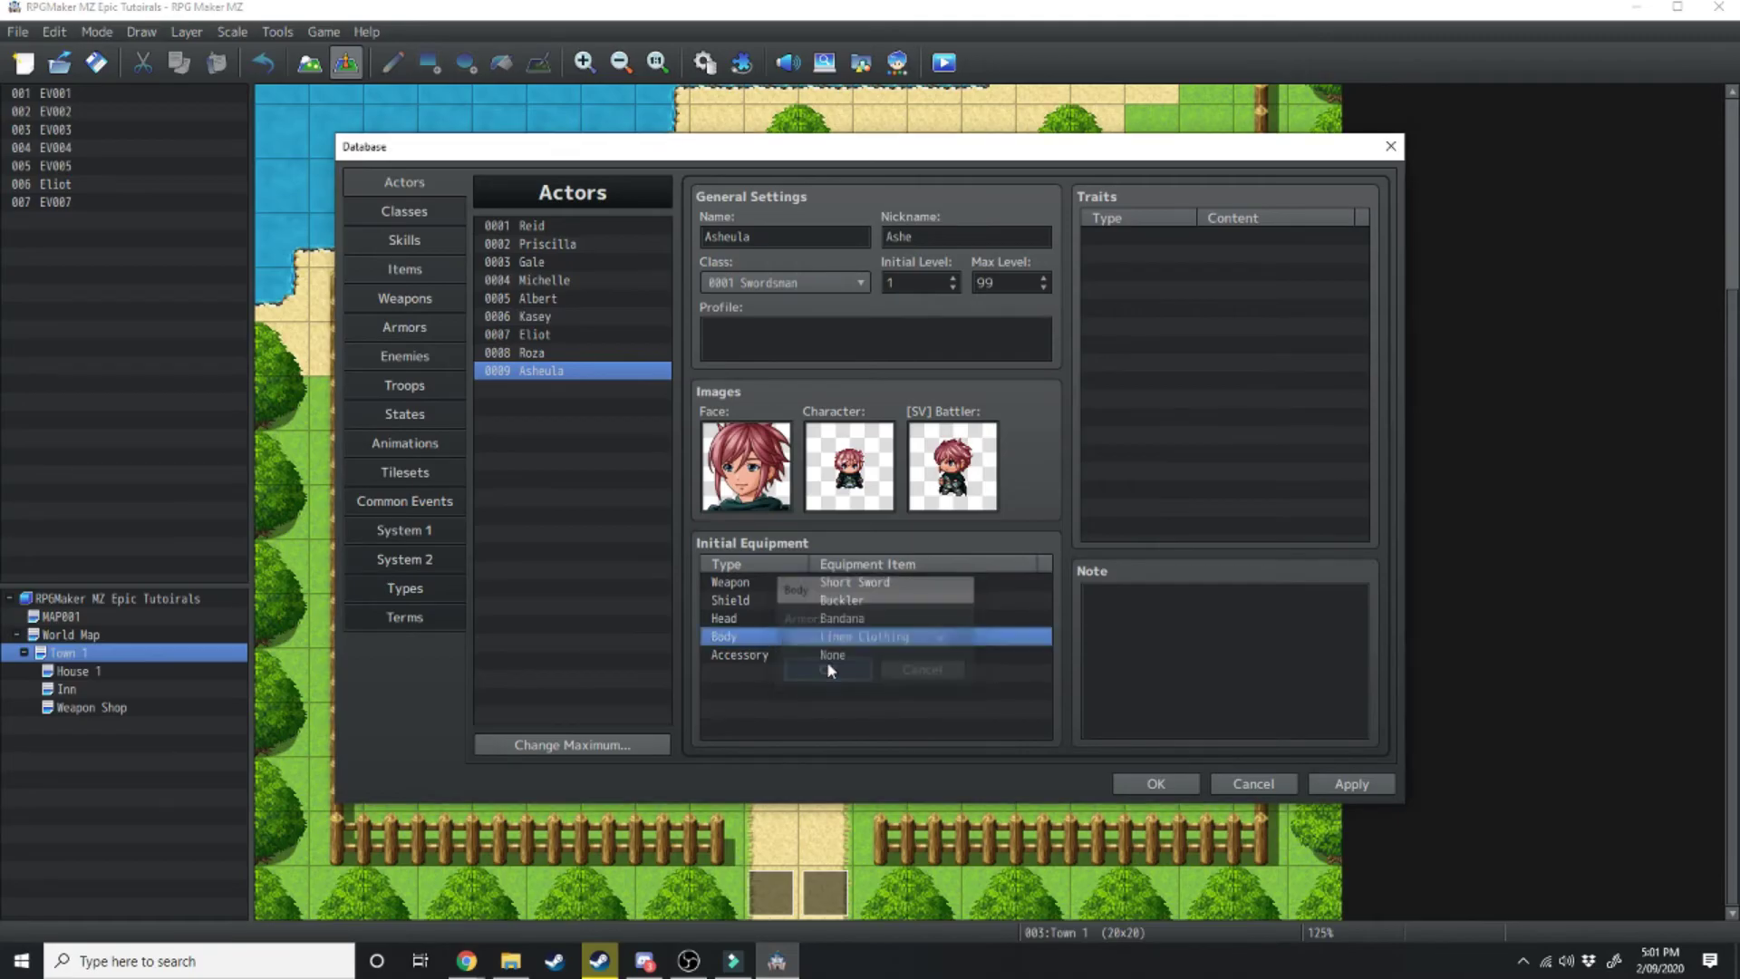
{"action": "left_click", "coordinate": [826, 661]}
- Give her a Magical Ring accessory and review the full starting equipment
{"action": "left_click", "coordinate": [826, 670]}
{"action": "double_click", "coordinate": [842, 654]}
{"action": "left_click", "coordinate": [827, 671]}
{"action": "left_click", "coordinate": [844, 600]}
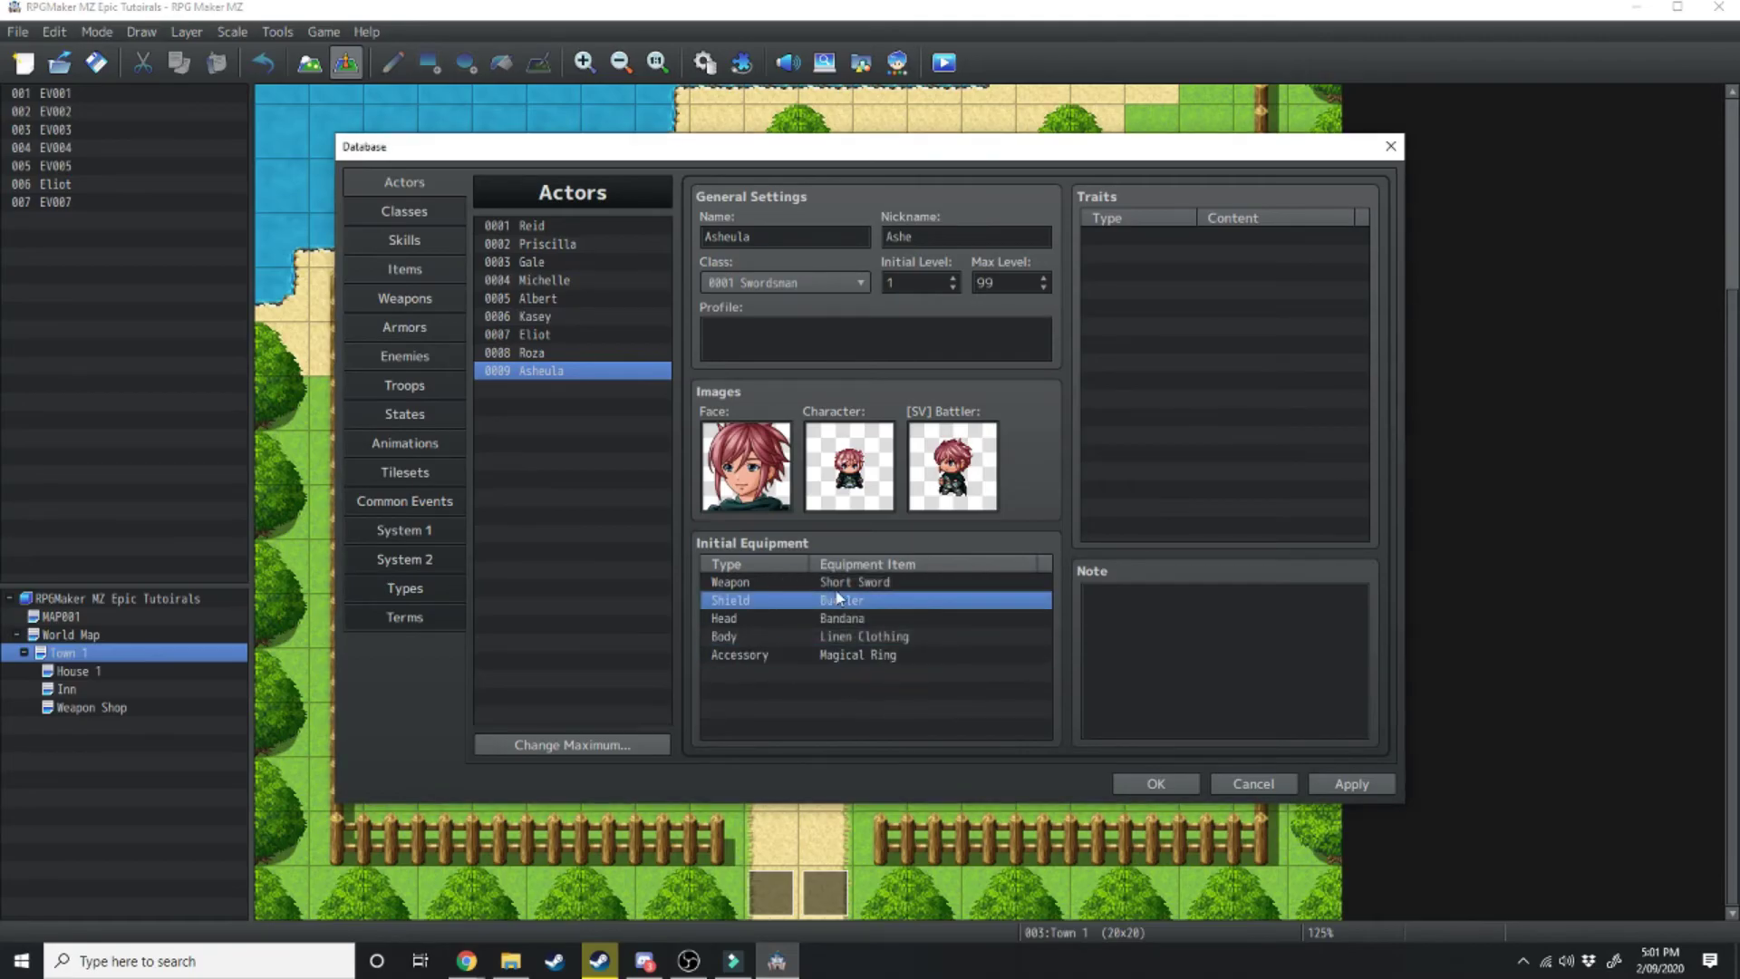
{"action": "left_click", "coordinate": [842, 585]}
{"action": "left_click", "coordinate": [841, 636]}
{"action": "left_click", "coordinate": [841, 654]}
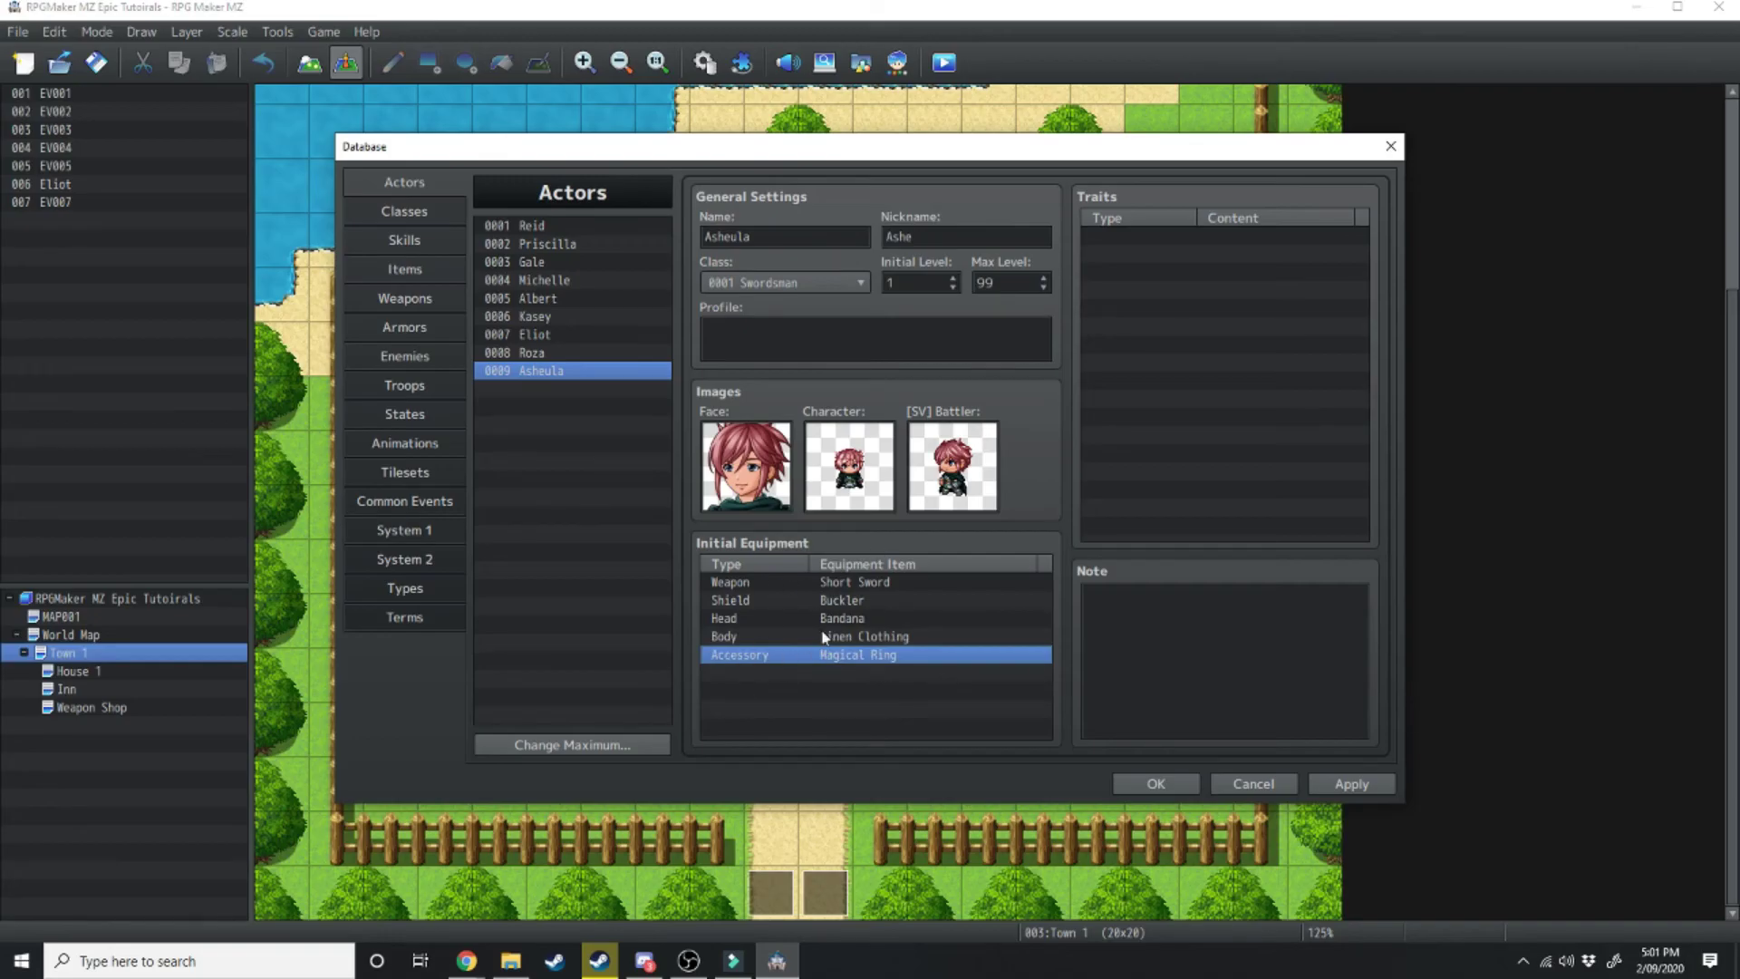
{"action": "left_click", "coordinate": [1171, 627]}
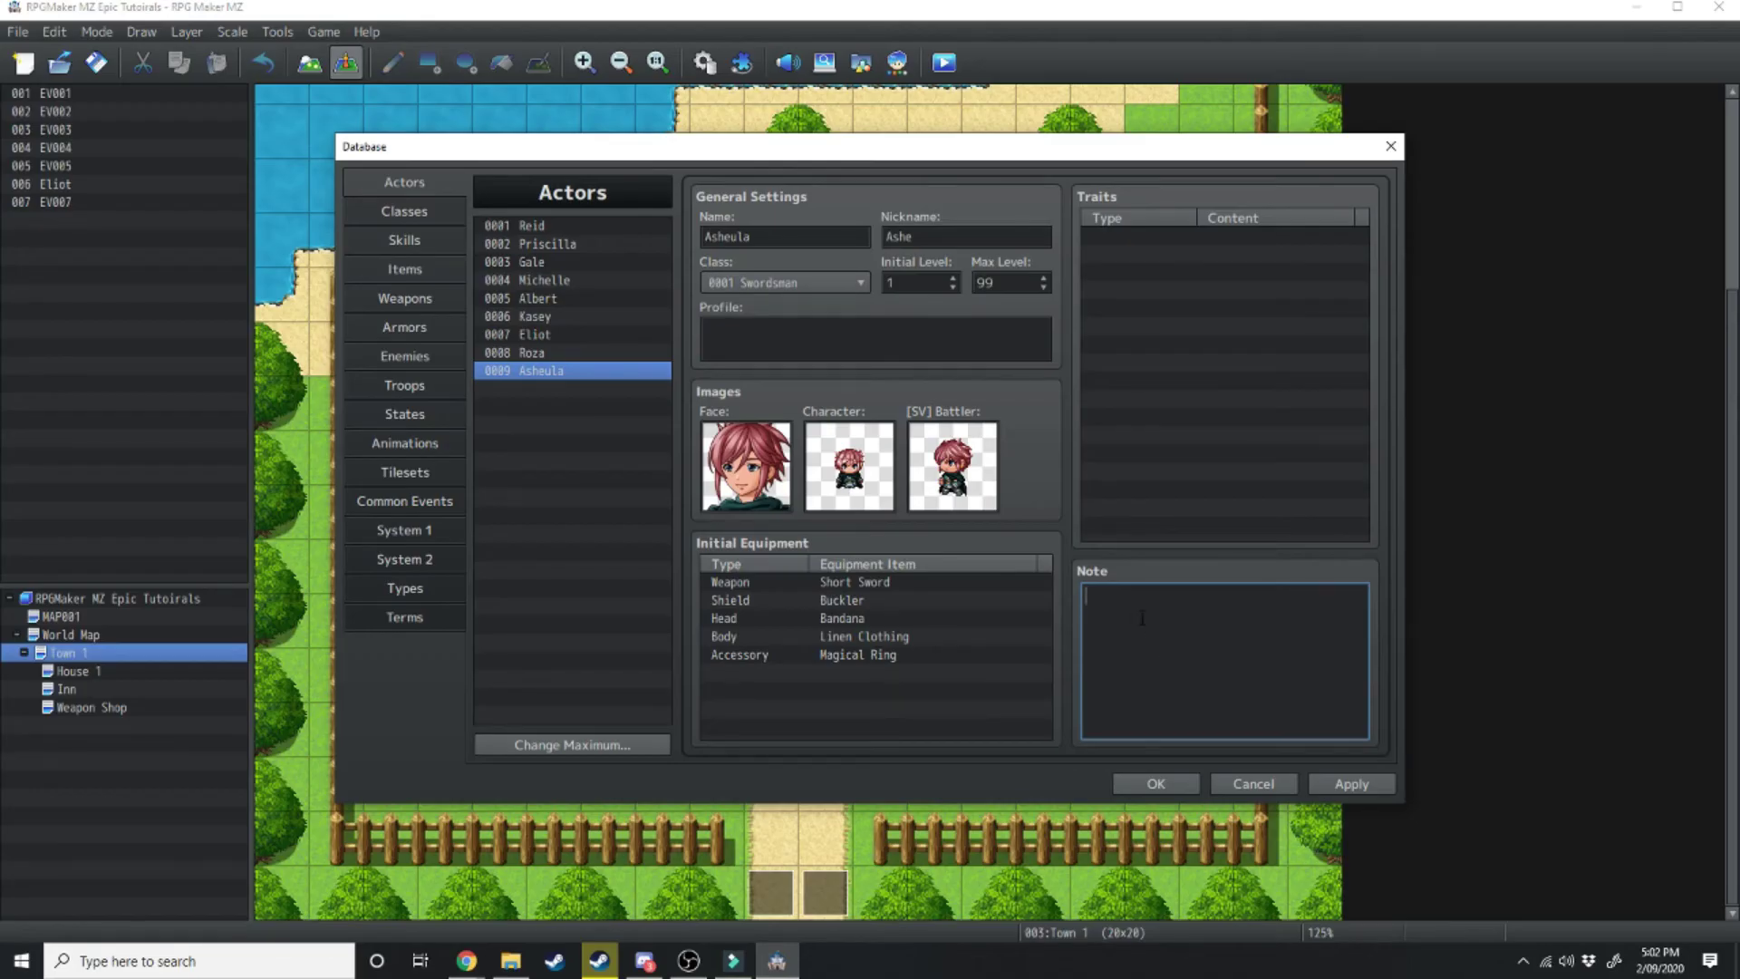
{"action": "left_click", "coordinate": [1147, 269]}
{"action": "double_click", "coordinate": [1143, 234]}
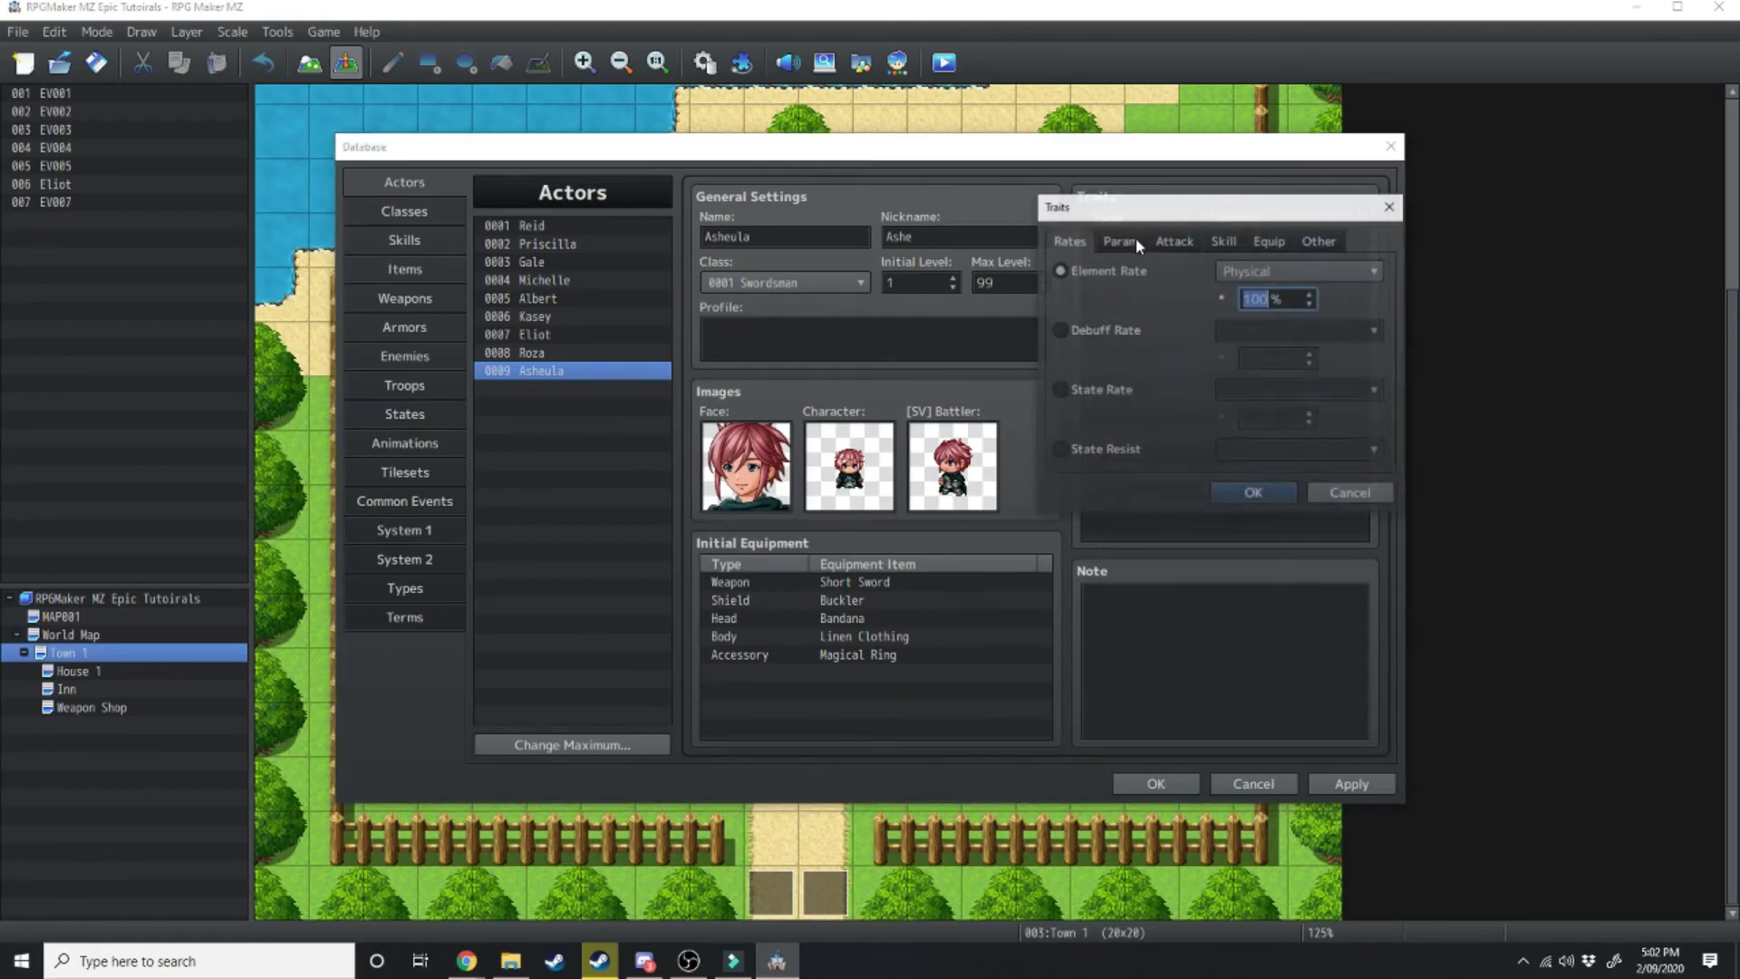
{"action": "left_click", "coordinate": [1123, 240]}
{"action": "left_click", "coordinate": [1172, 240]}
{"action": "left_click", "coordinate": [1224, 240]}
{"action": "left_click", "coordinate": [1268, 240]}
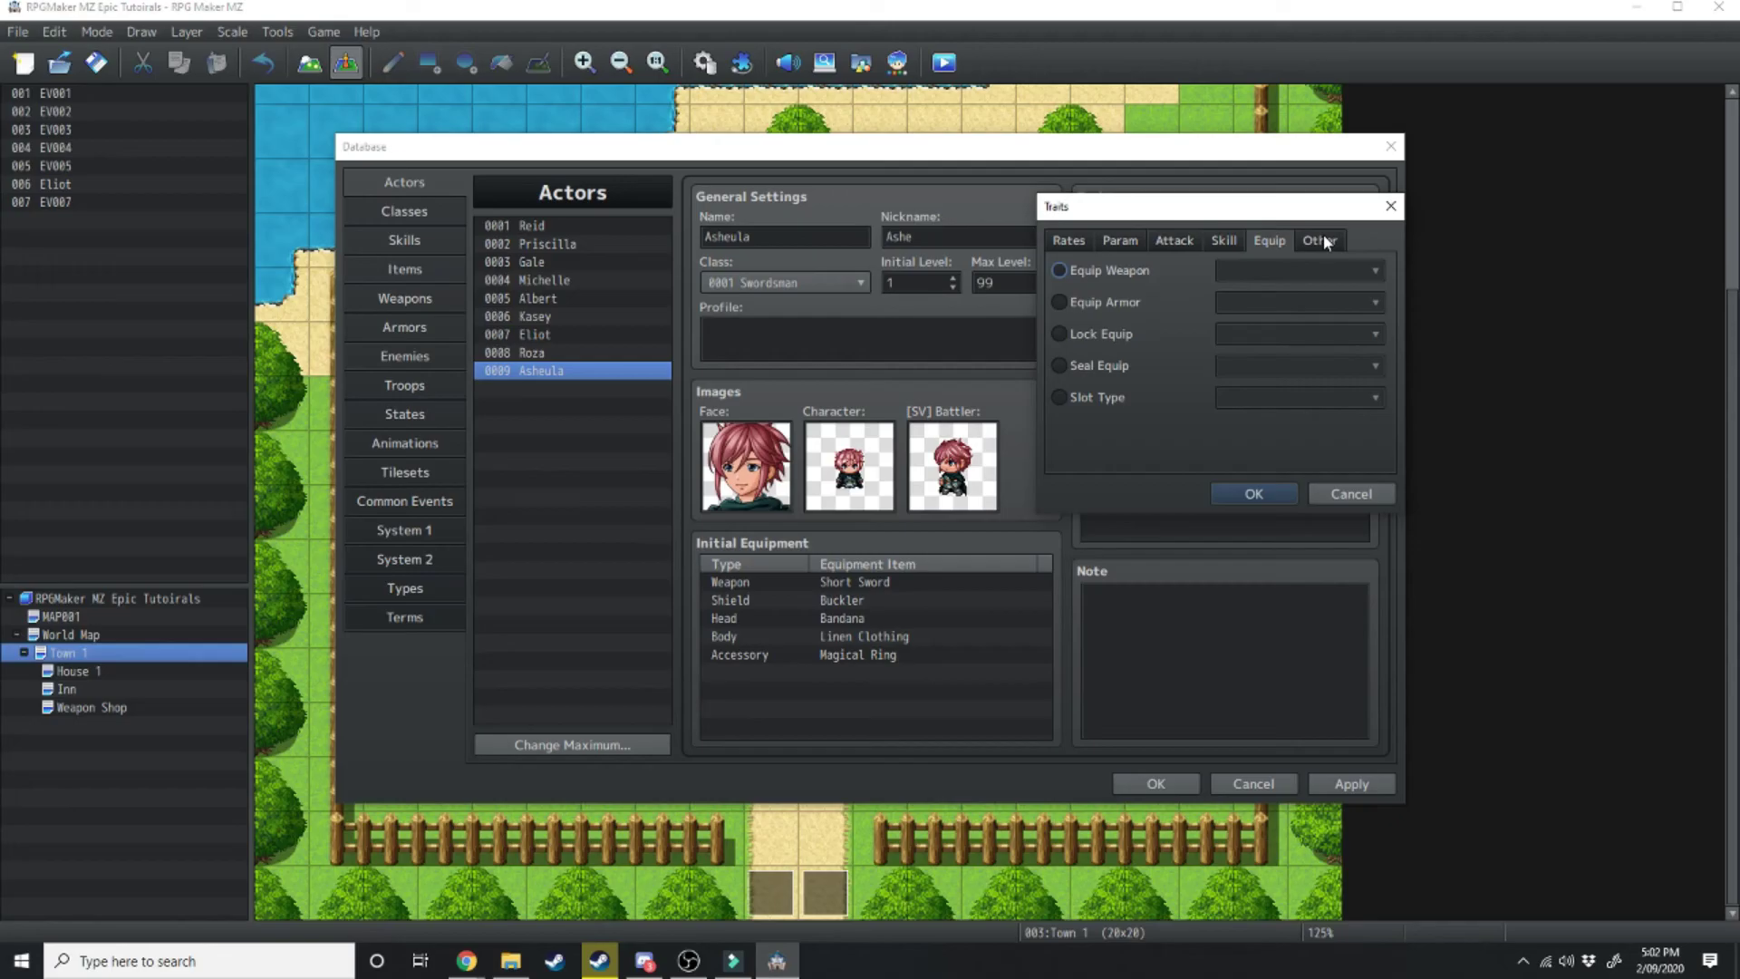
{"action": "left_click", "coordinate": [1320, 241]}
{"action": "left_click", "coordinate": [1120, 241]}
{"action": "left_click", "coordinate": [1269, 240]}
{"action": "left_click", "coordinate": [1390, 206]}
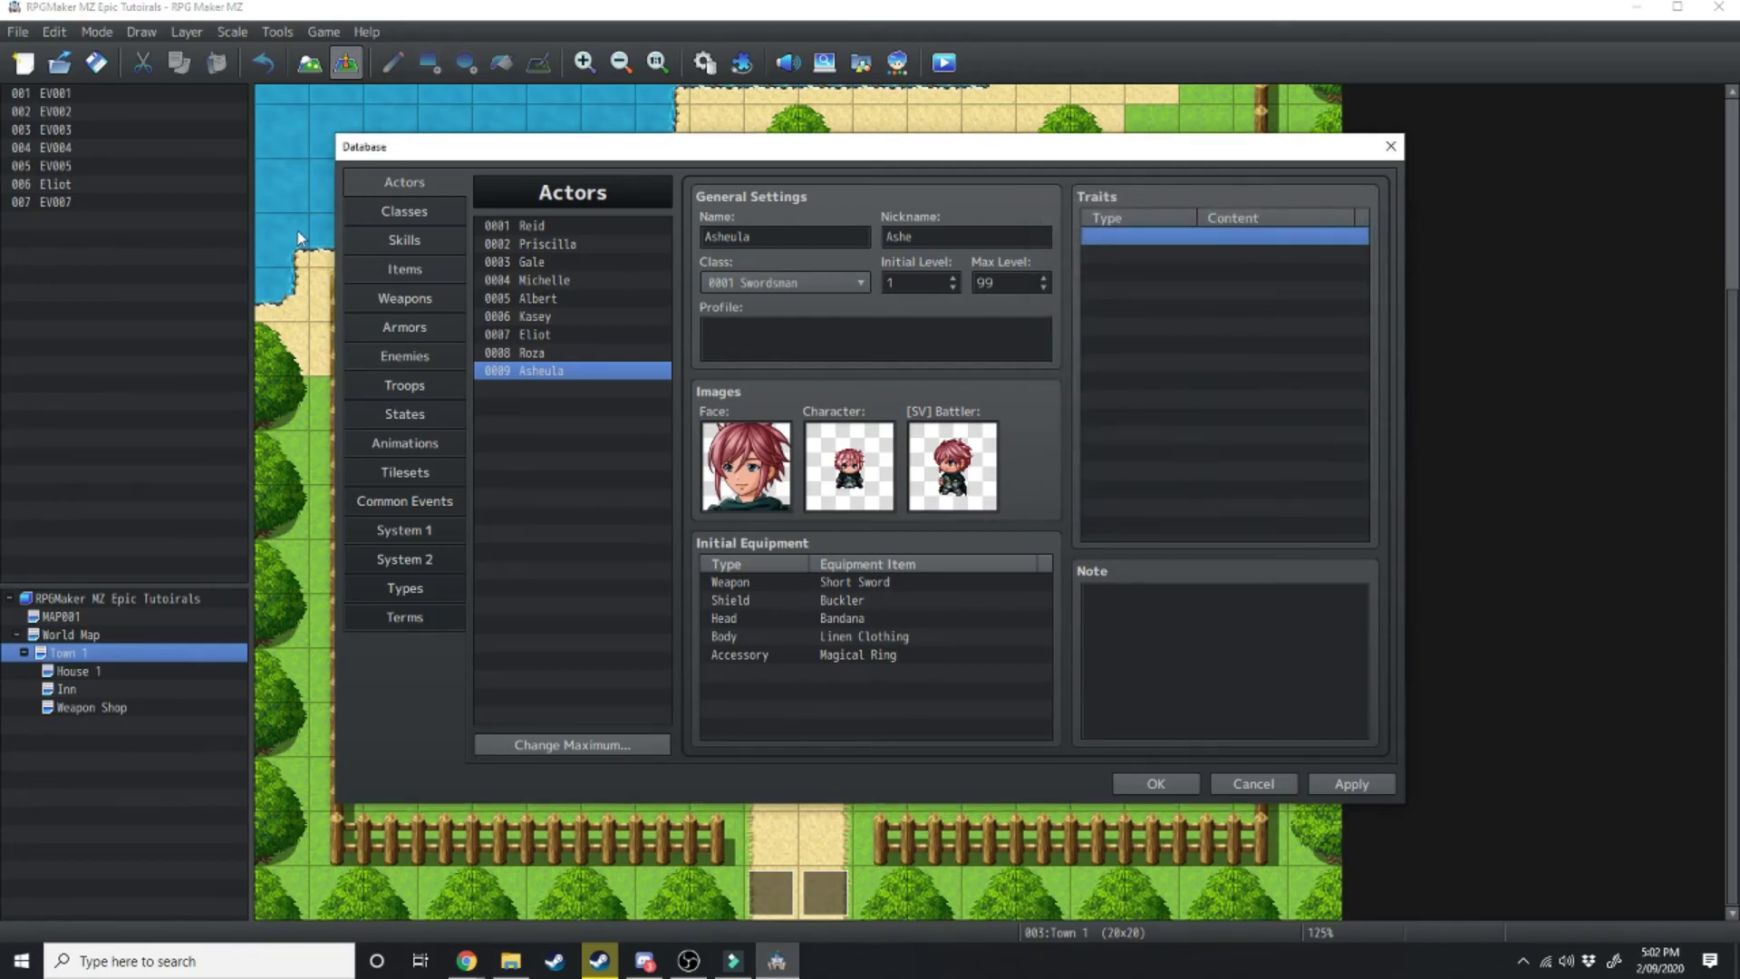
{"action": "left_click", "coordinate": [378, 214]}
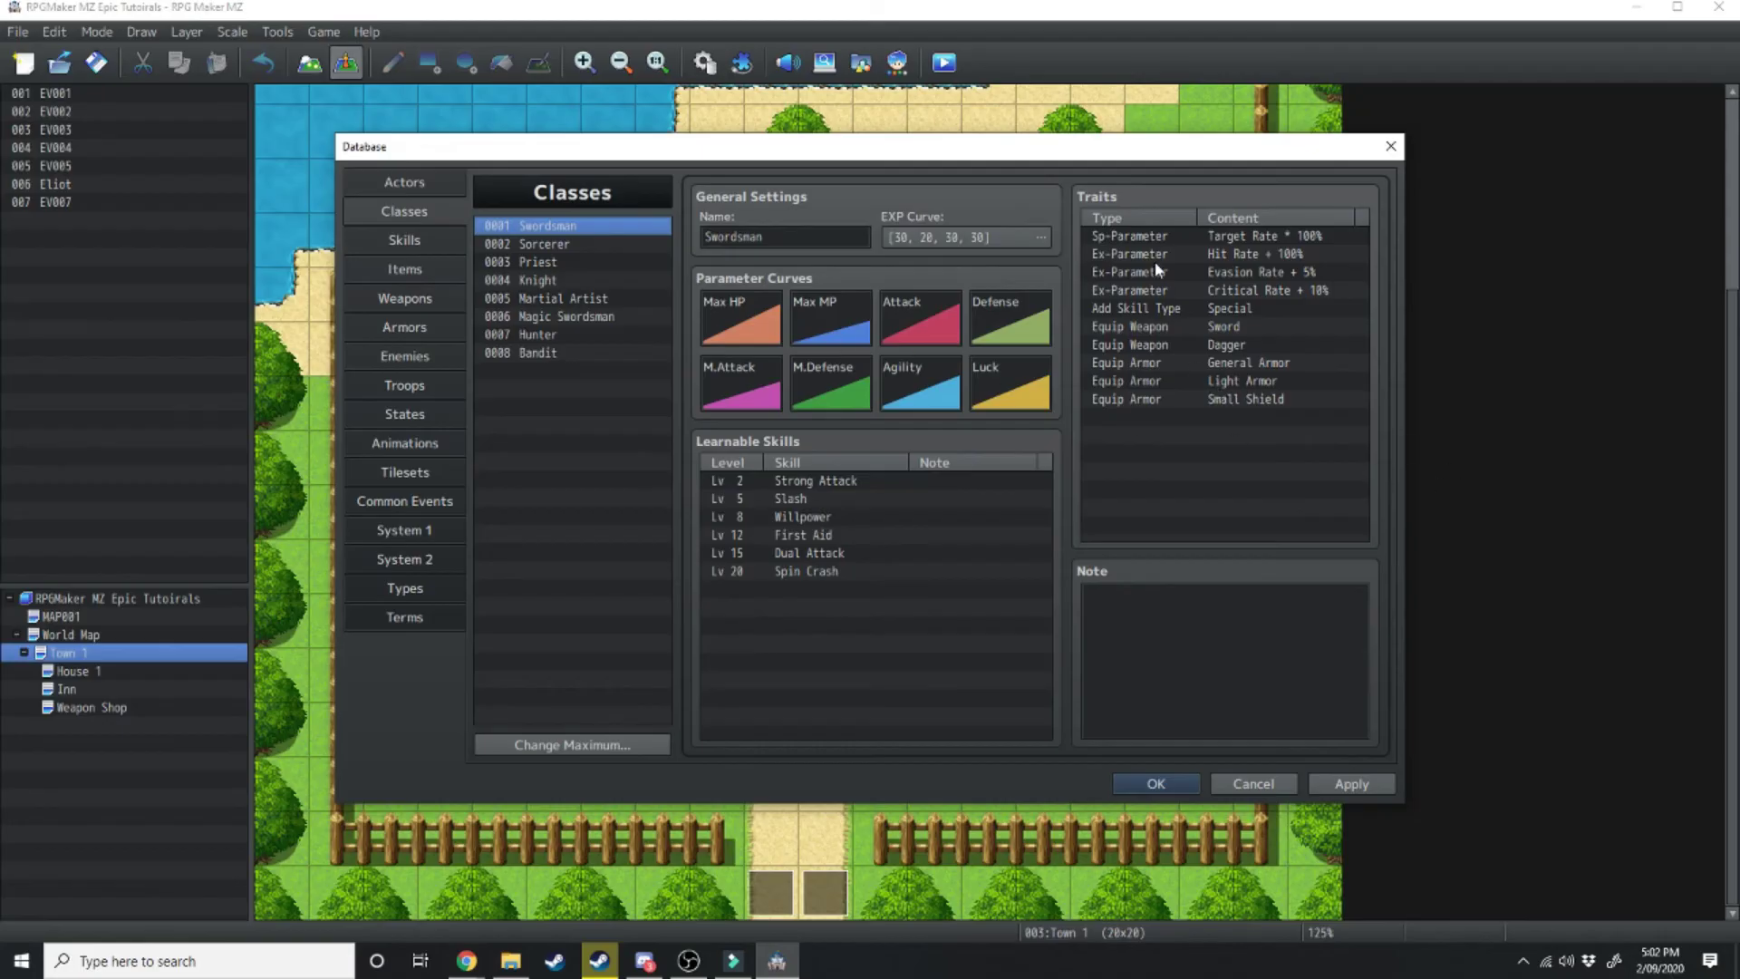
{"action": "left_click_drag", "start_coordinate": [1147, 237], "coordinate": [1178, 351]}
{"action": "left_click", "coordinate": [419, 187]}
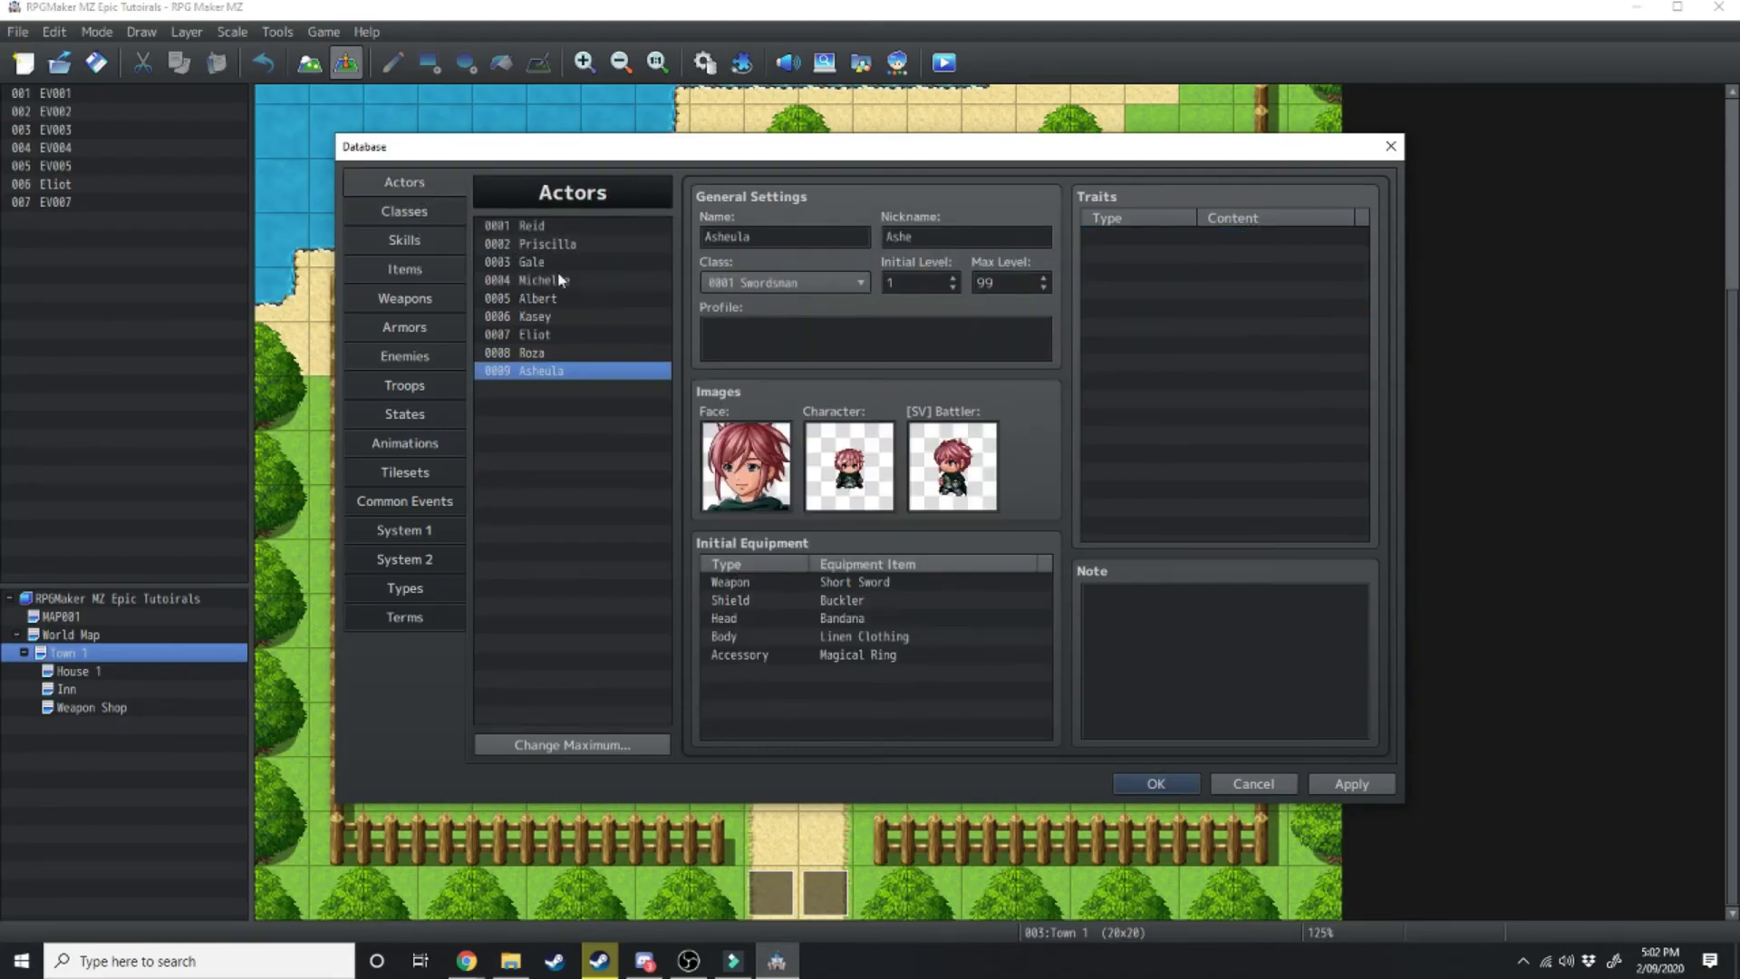
{"action": "left_click", "coordinate": [1166, 255]}
{"action": "left_click", "coordinate": [790, 284]}
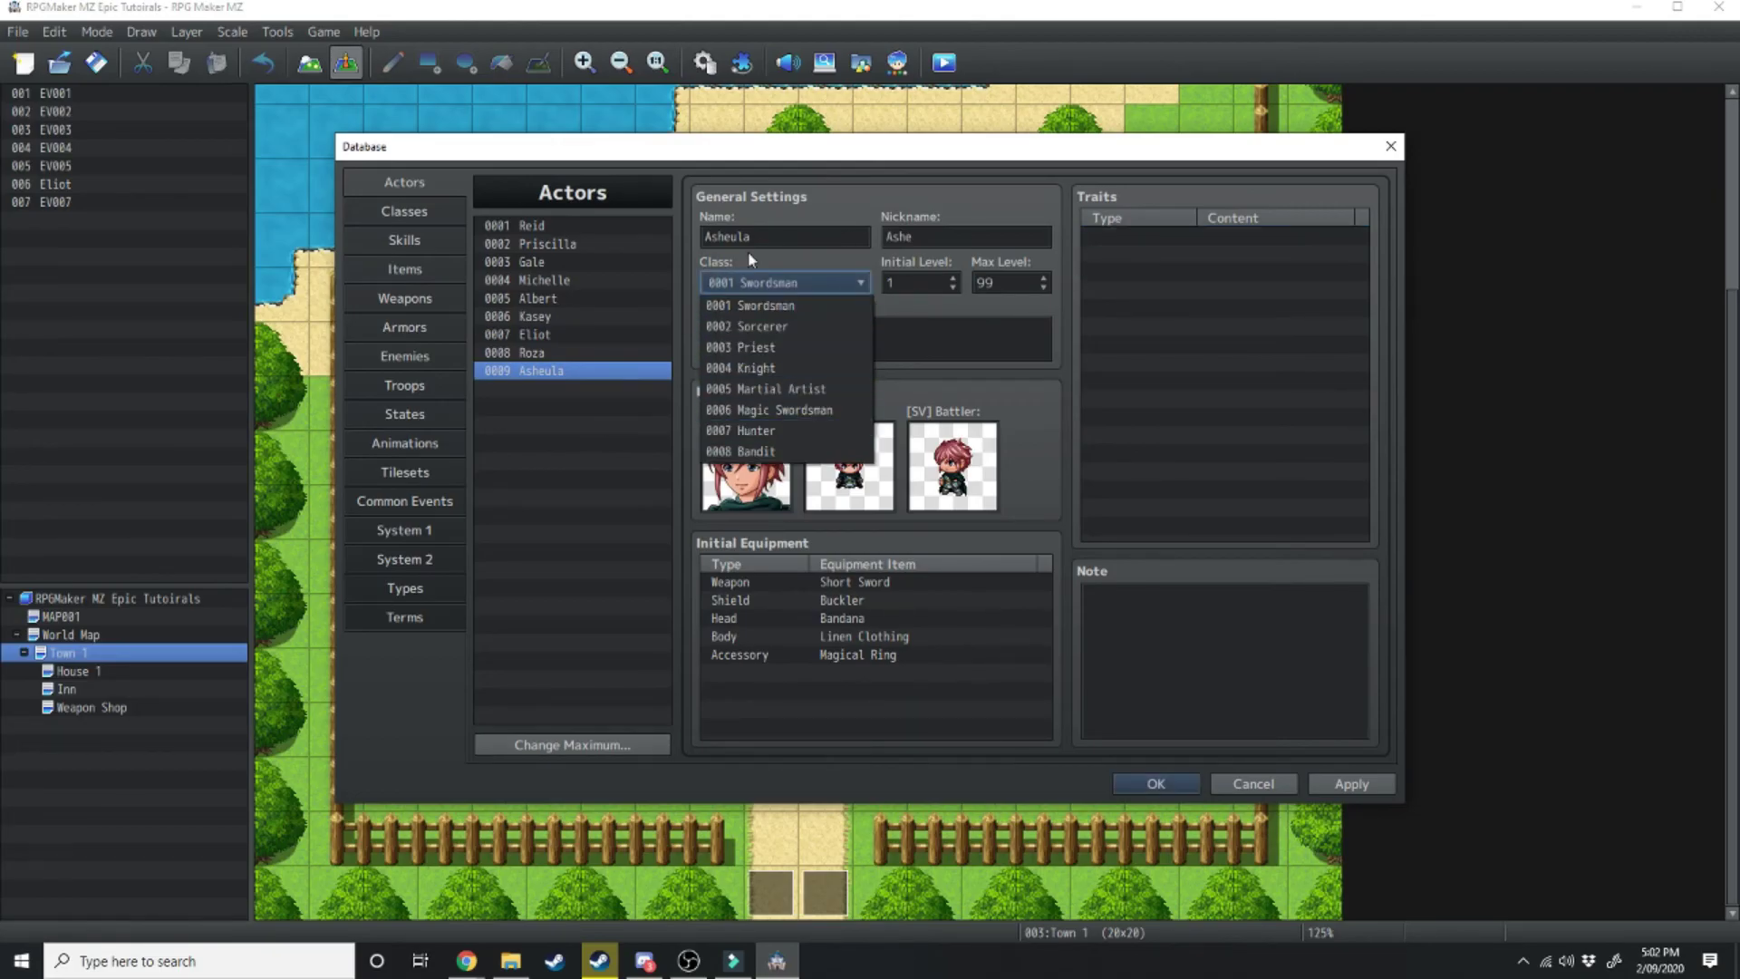
- Add an Ex-Parameter Critical Rate + 15% trait to Asheula's actor traits
{"action": "left_click", "coordinate": [428, 222]}
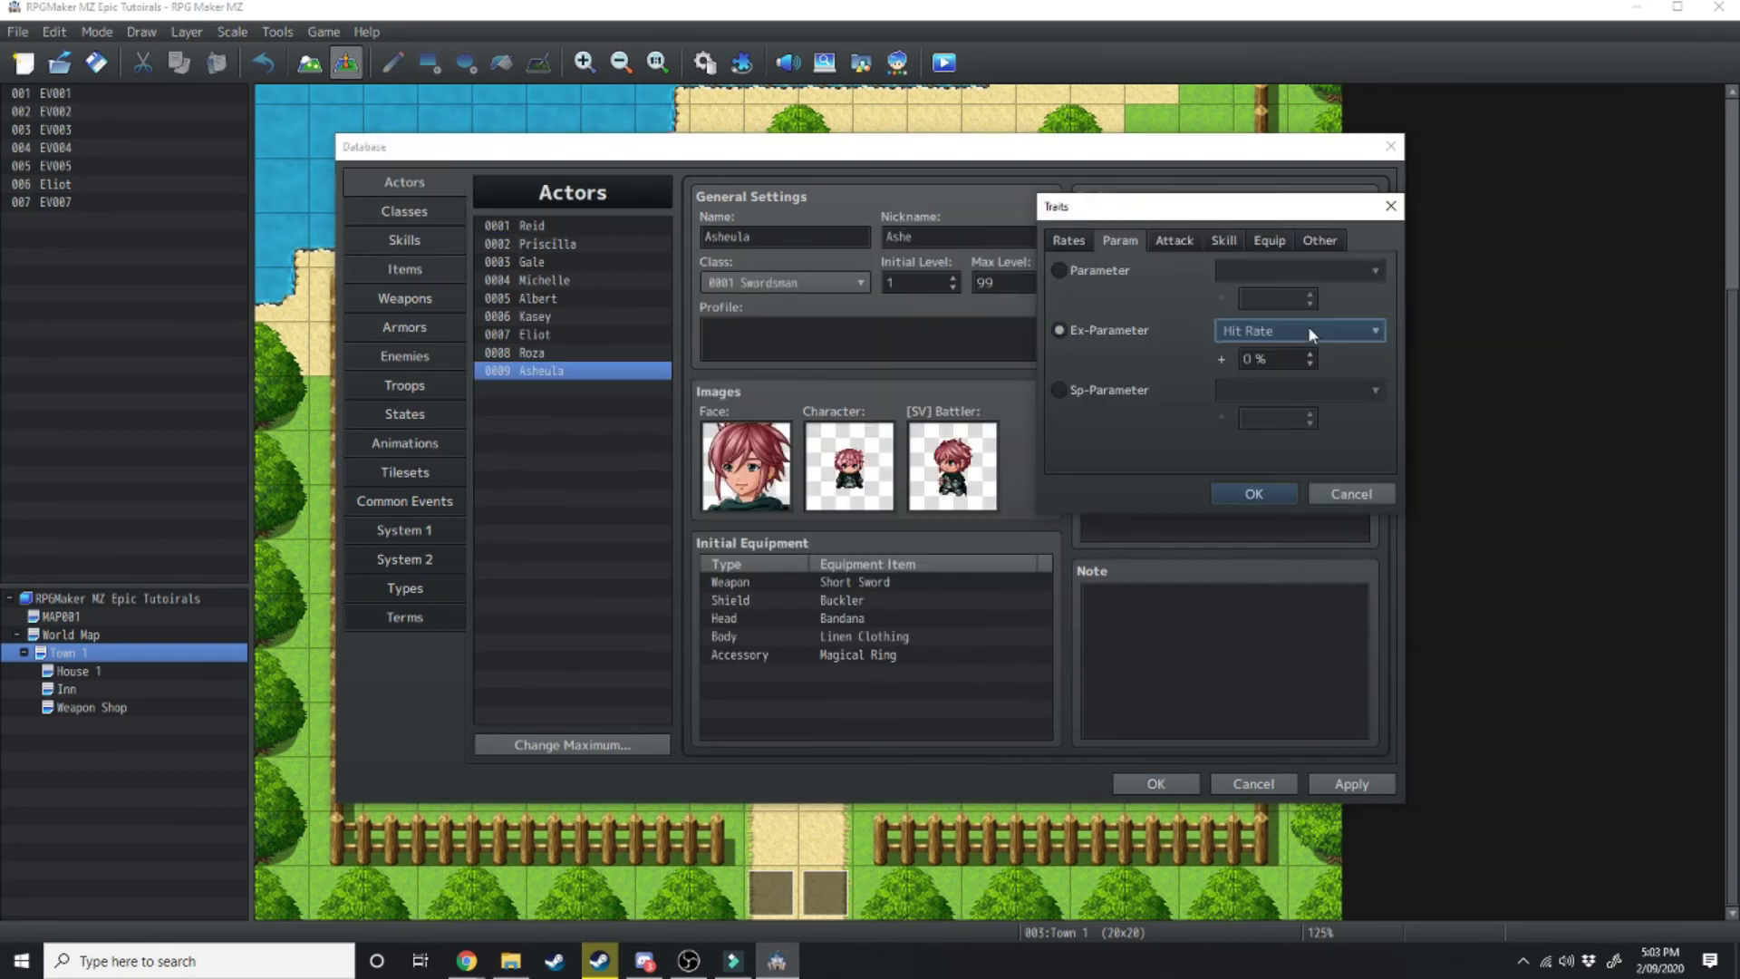
{"action": "left_click", "coordinate": [1308, 328]}
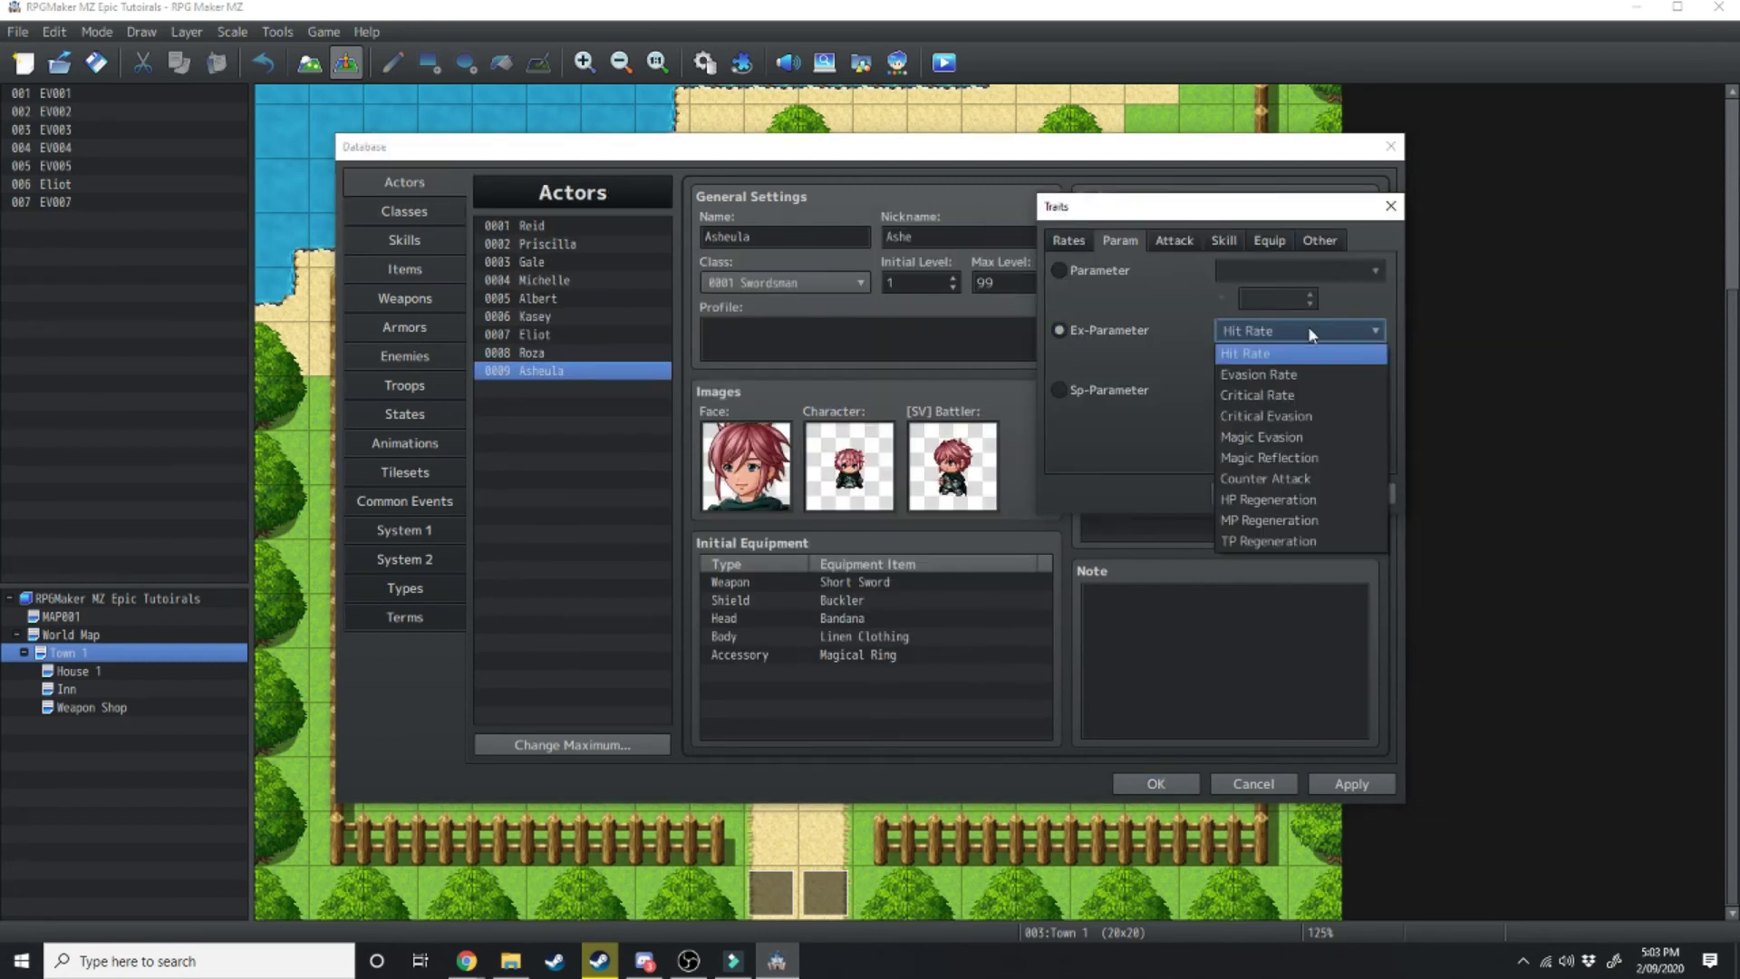
{"action": "left_click", "coordinate": [1268, 395]}
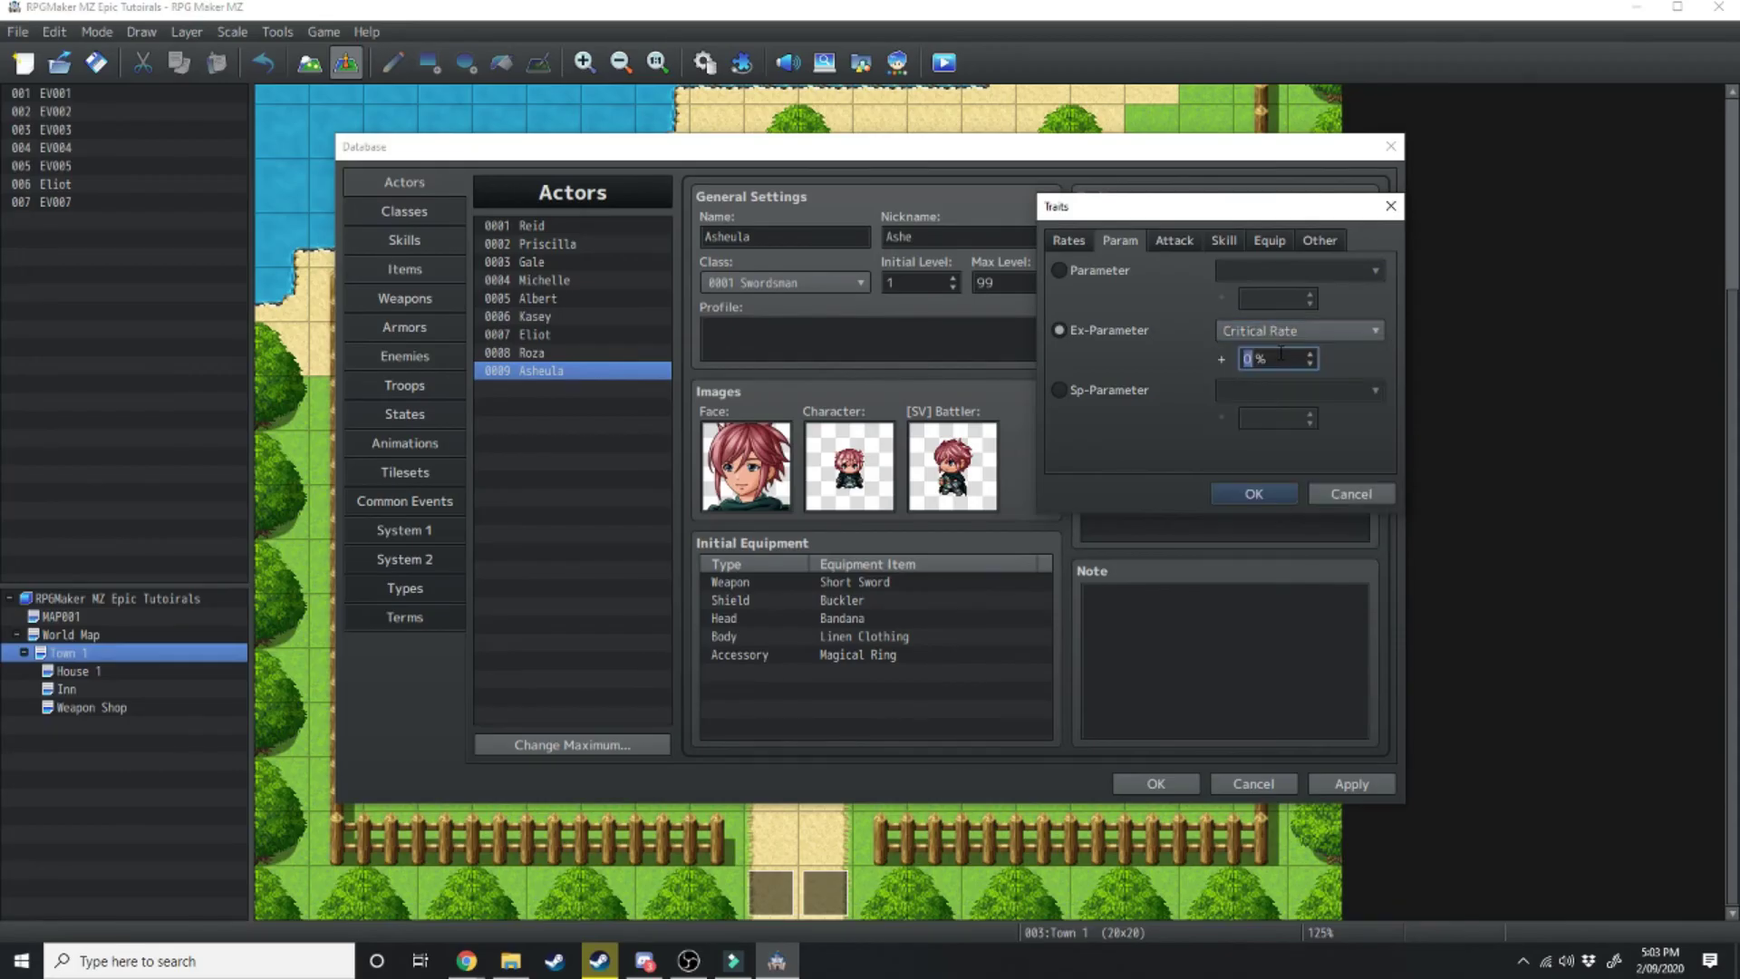
{"action": "type", "text": "15"}
{"action": "left_click", "coordinate": [1225, 493]}
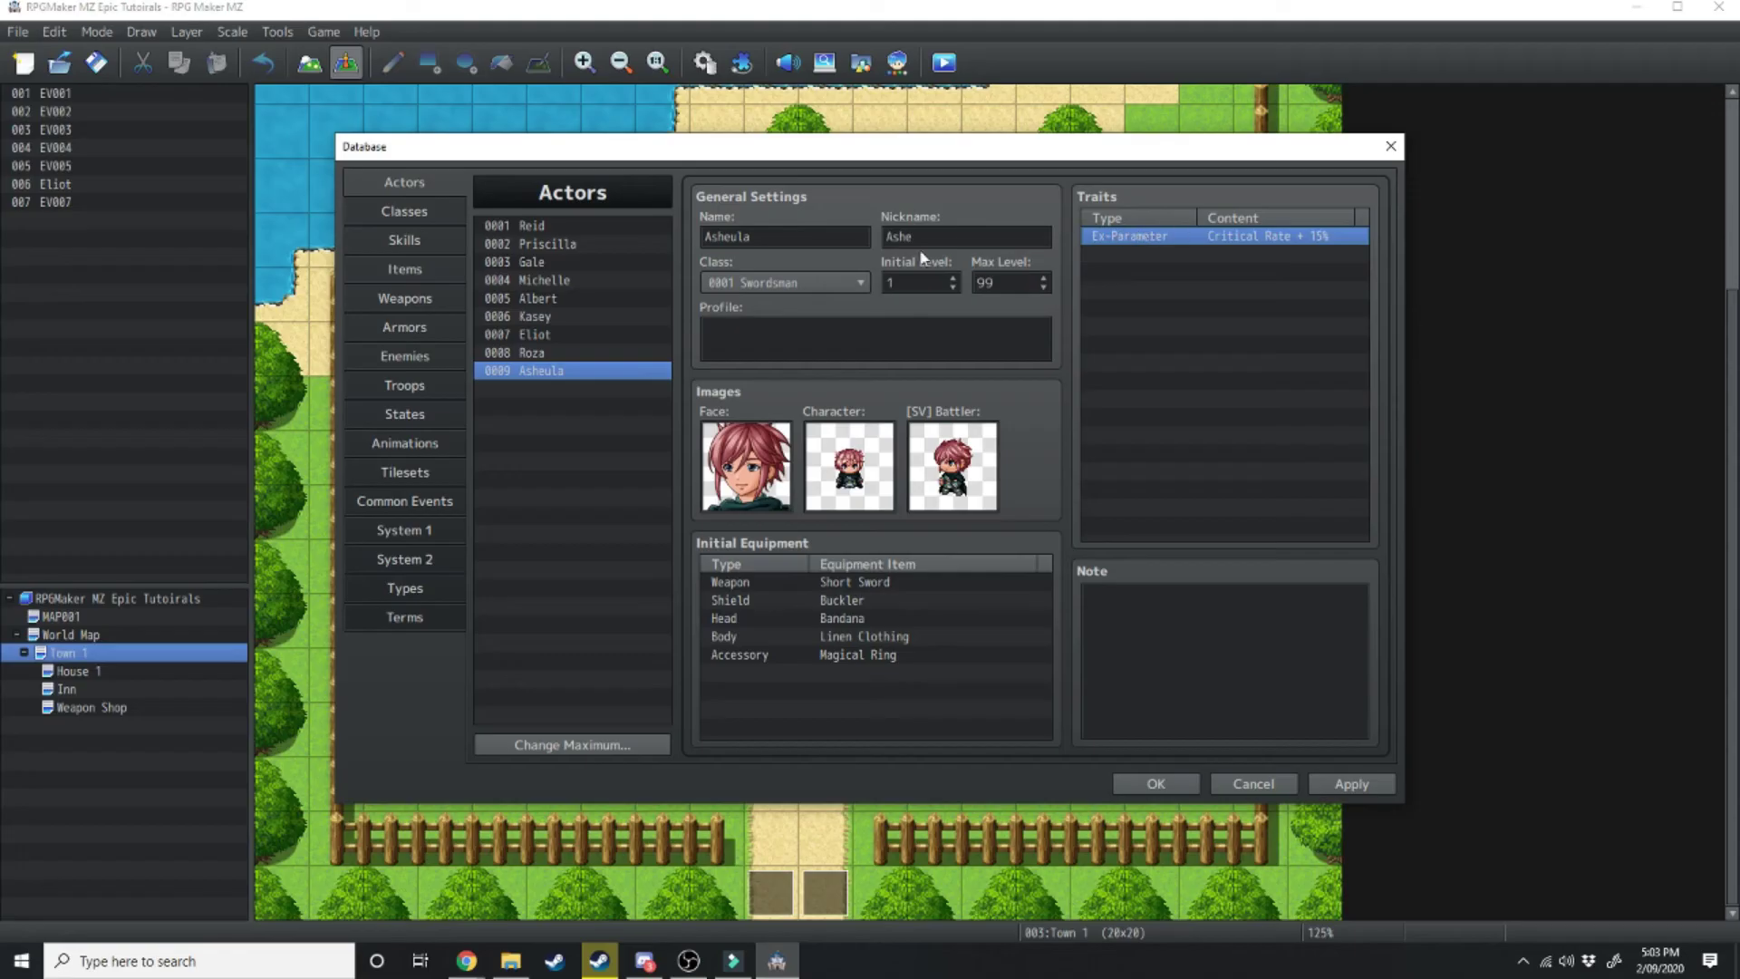
{"action": "left_click", "coordinate": [427, 209]}
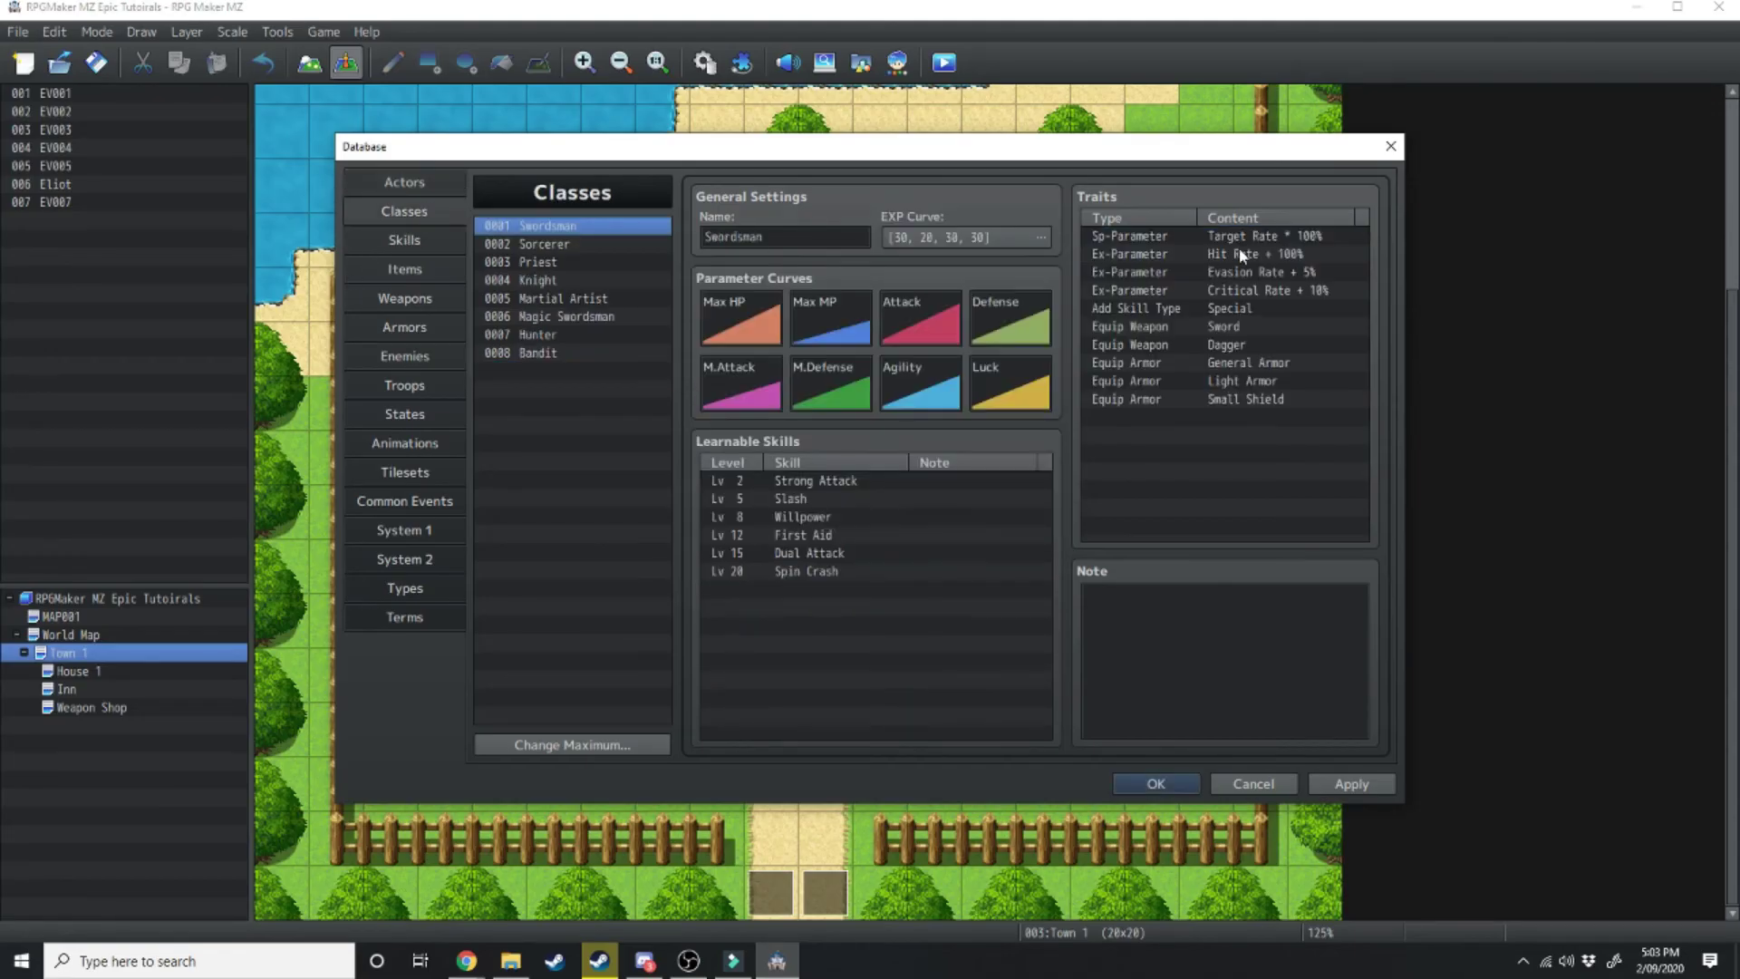
{"action": "left_click", "coordinate": [401, 183]}
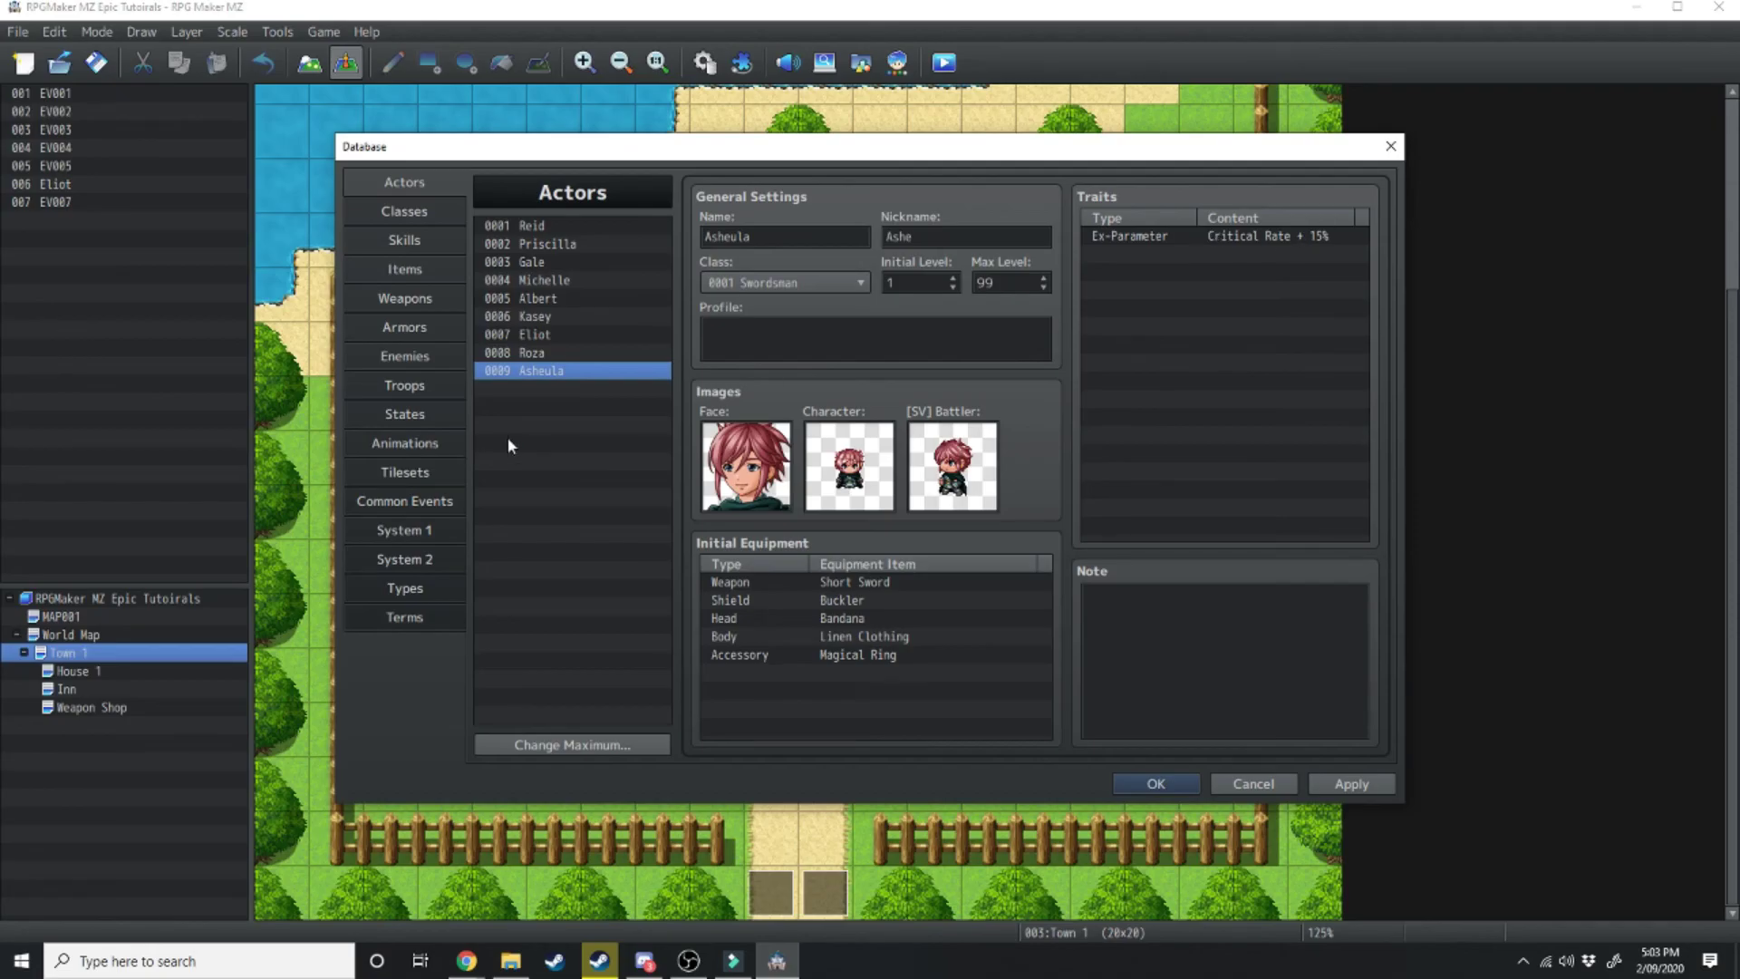
- Make 0009 Asheula the Starting Party member in System 1 and close the Database
{"action": "left_click", "coordinate": [366, 525]}
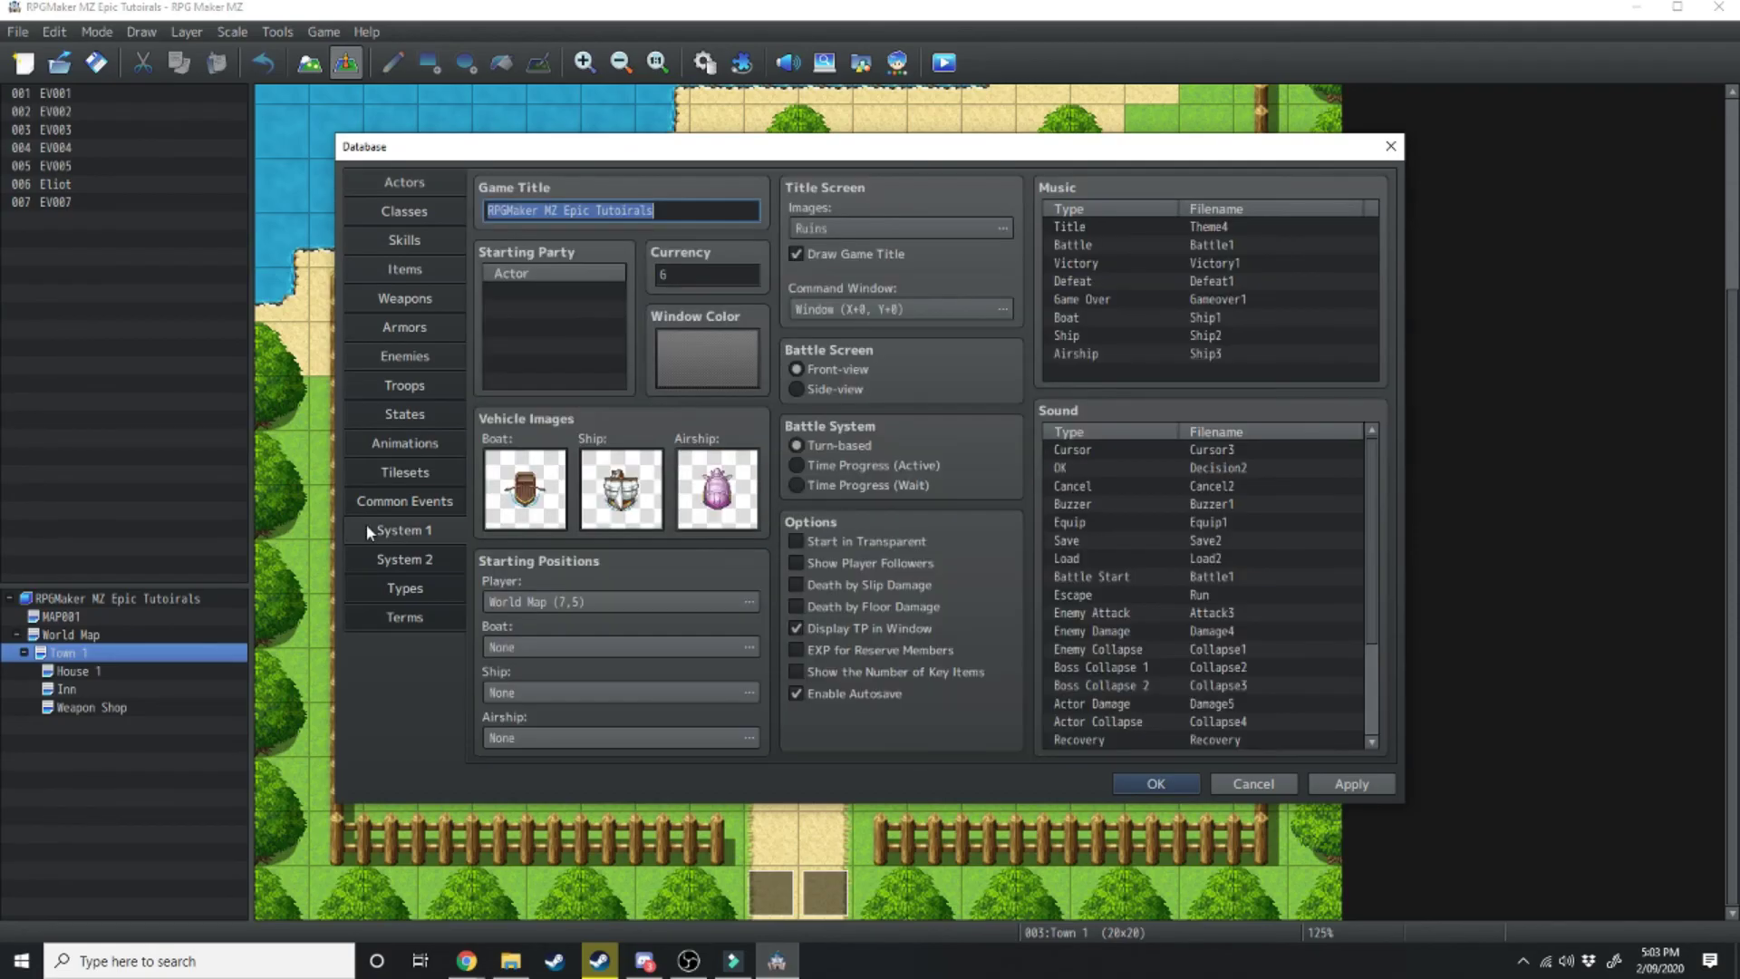
{"action": "left_click", "coordinate": [530, 306]}
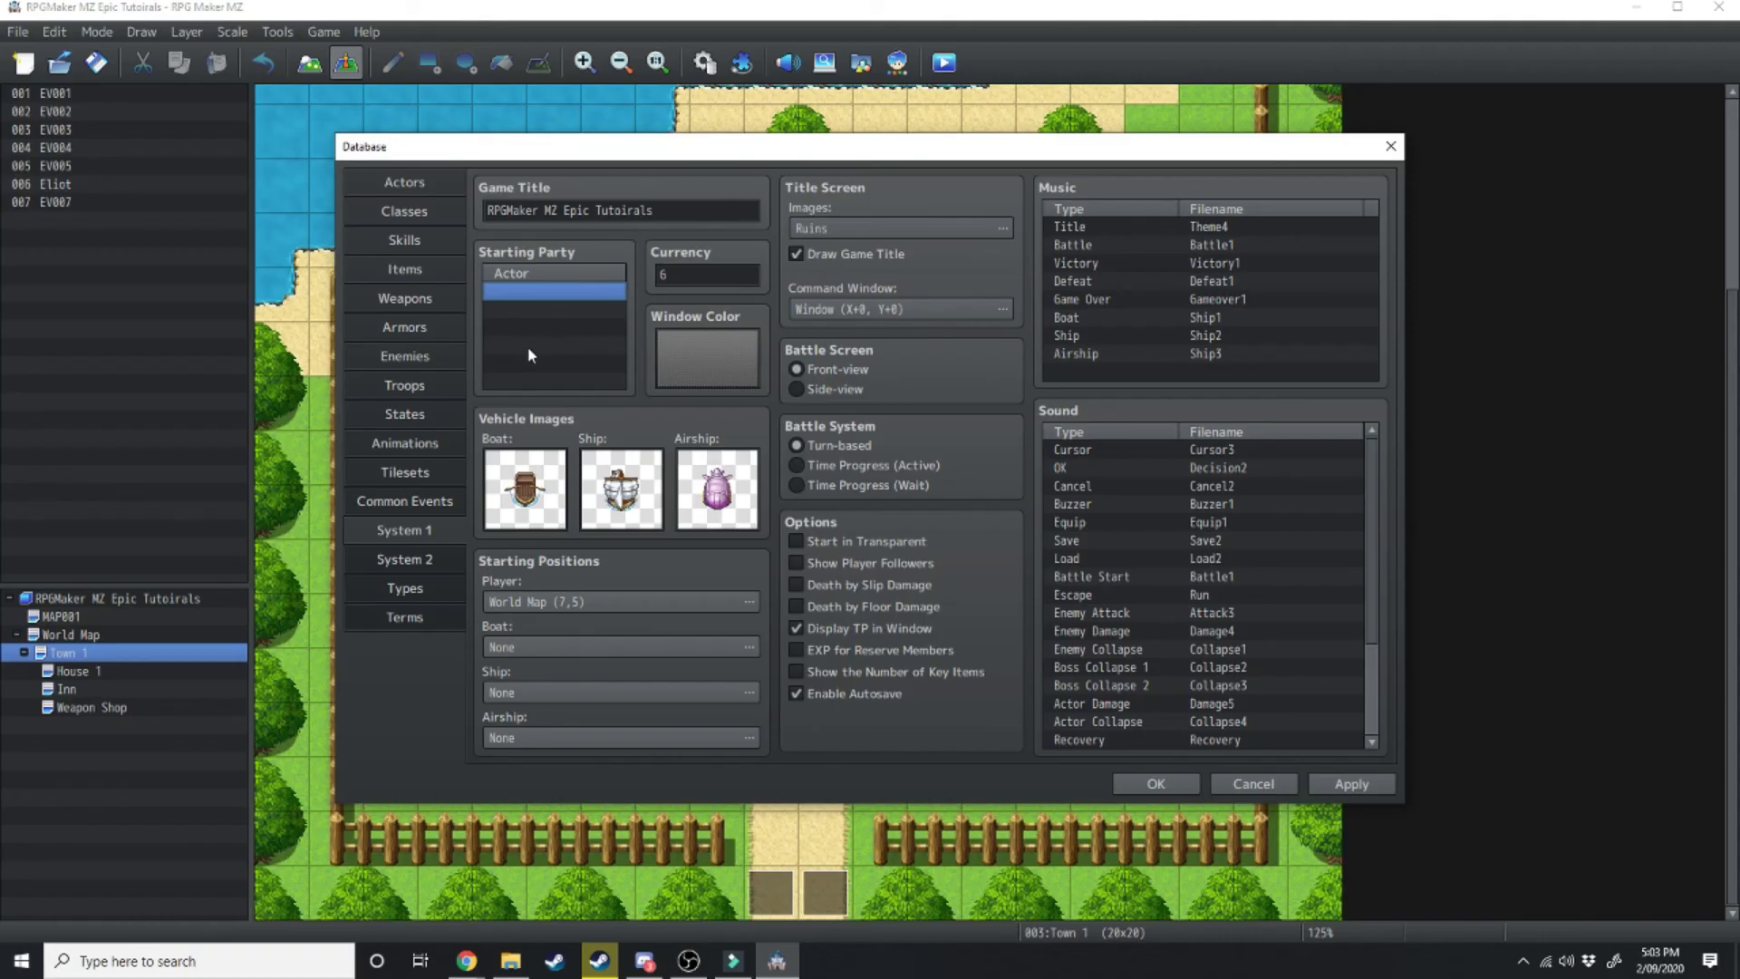
{"action": "double_click", "coordinate": [536, 296]}
{"action": "left_click", "coordinate": [544, 310]}
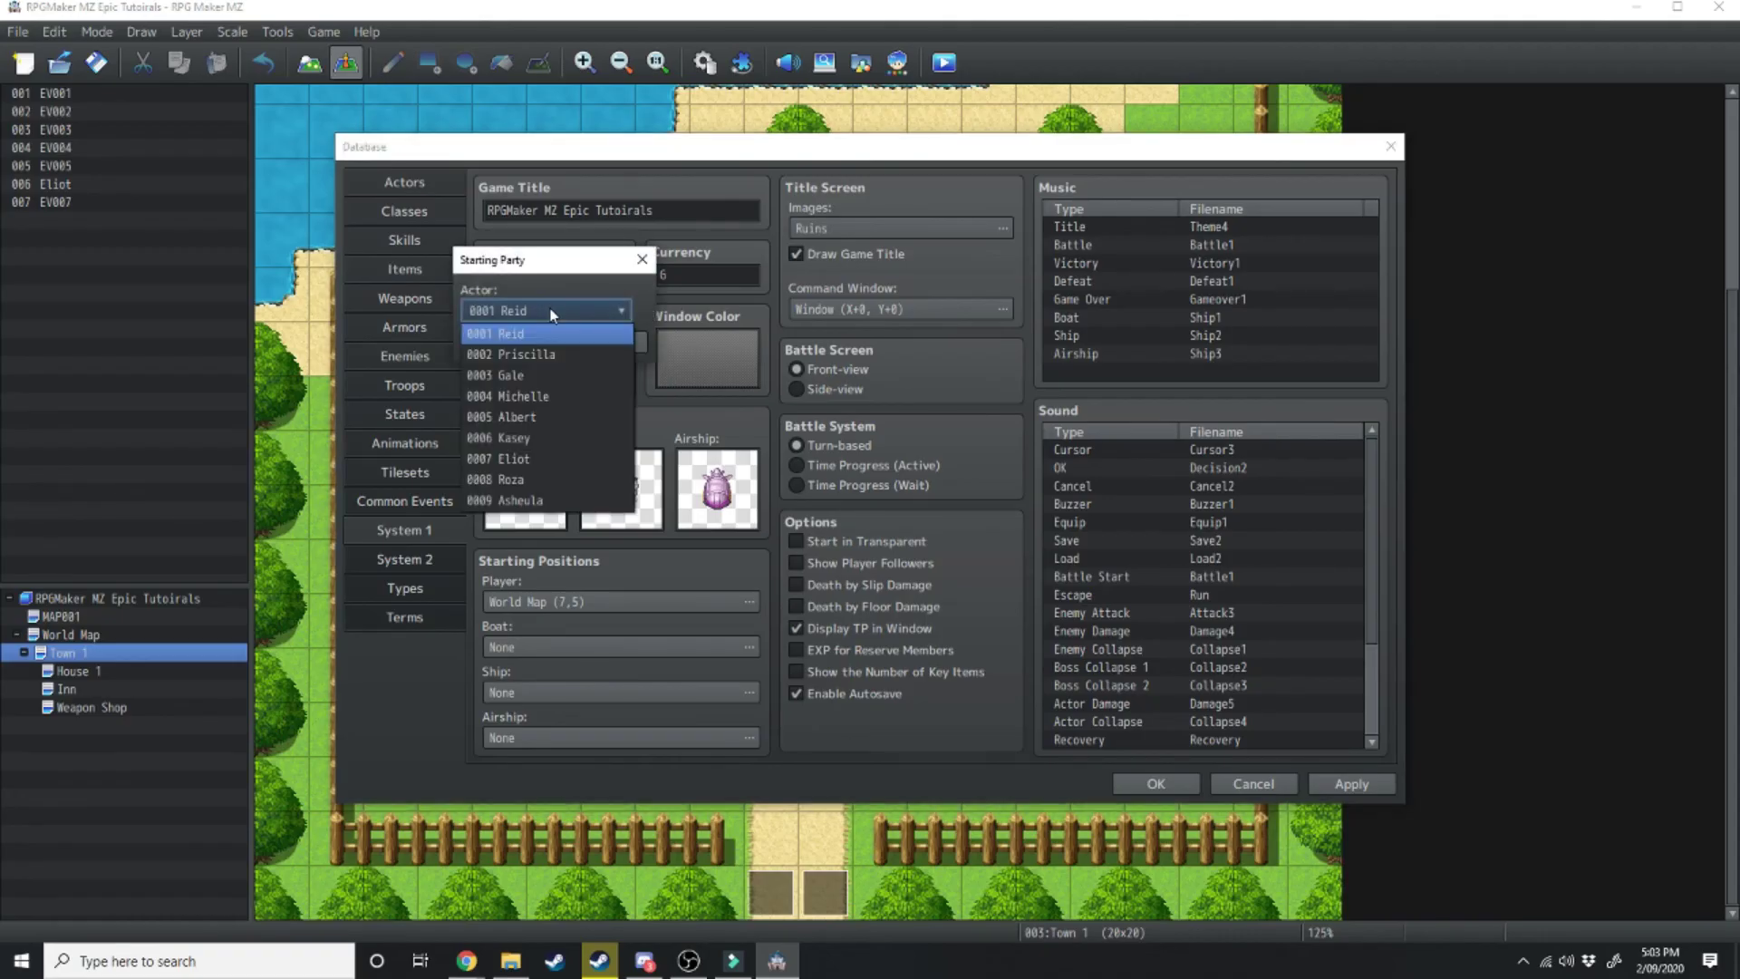
{"action": "left_click", "coordinate": [528, 502]}
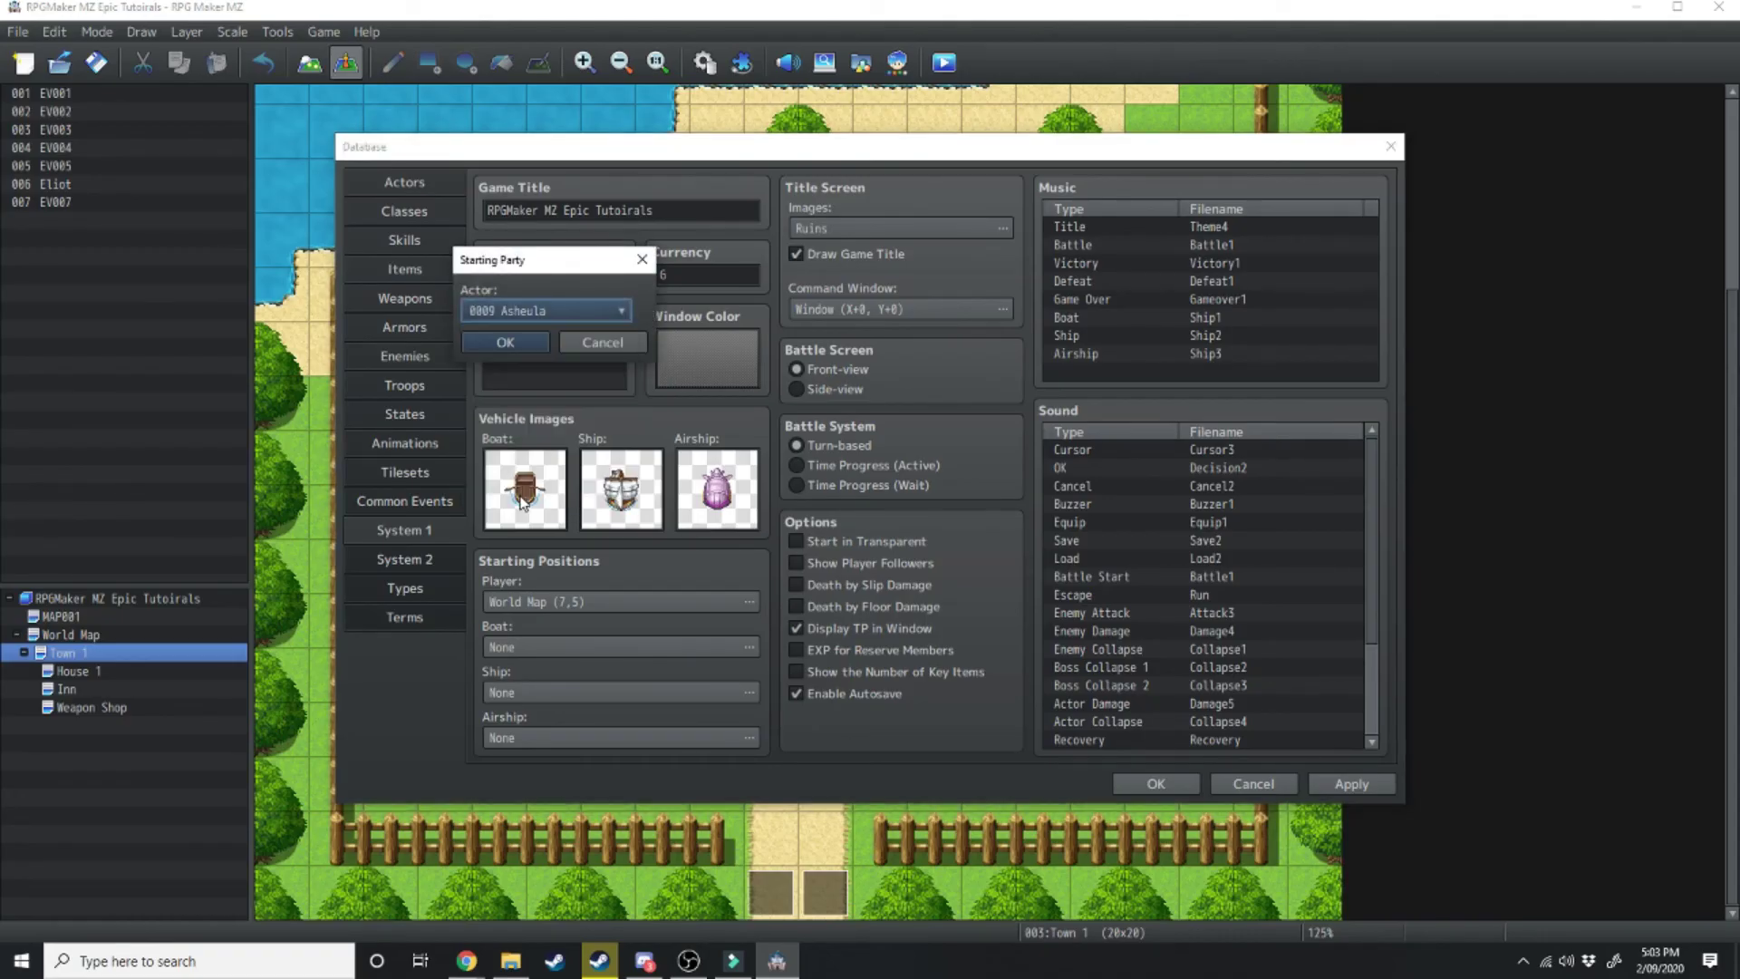
{"action": "left_click", "coordinate": [531, 337]}
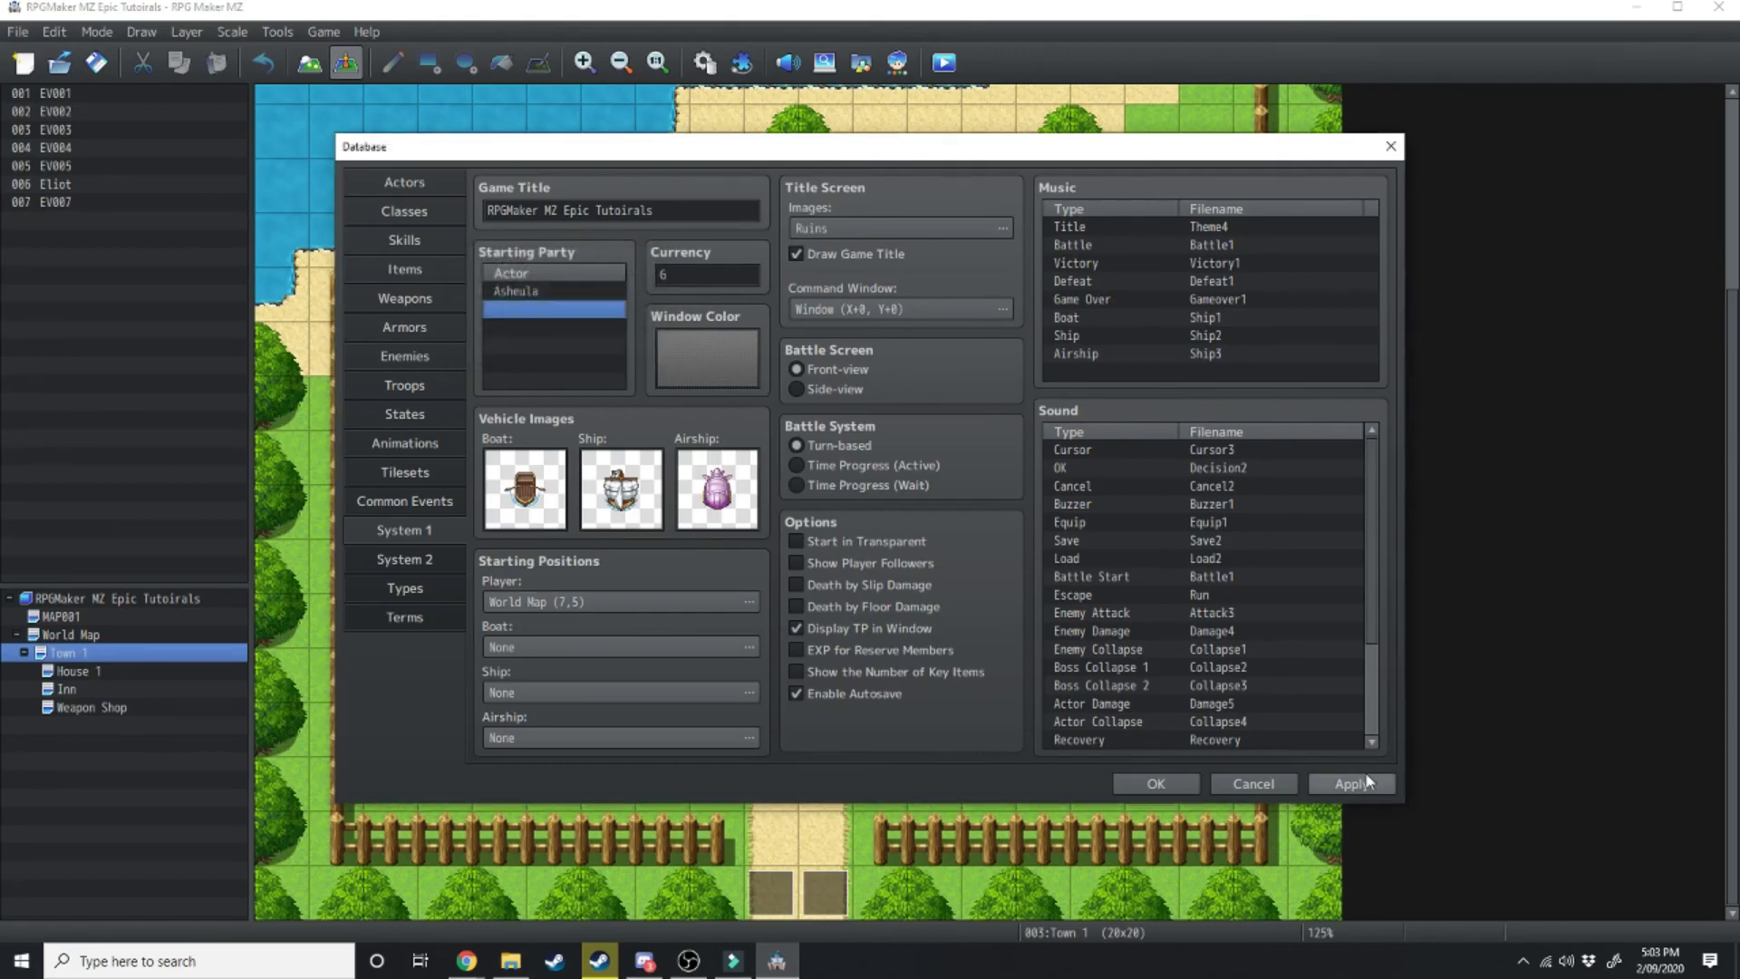
{"action": "left_click", "coordinate": [1171, 782]}
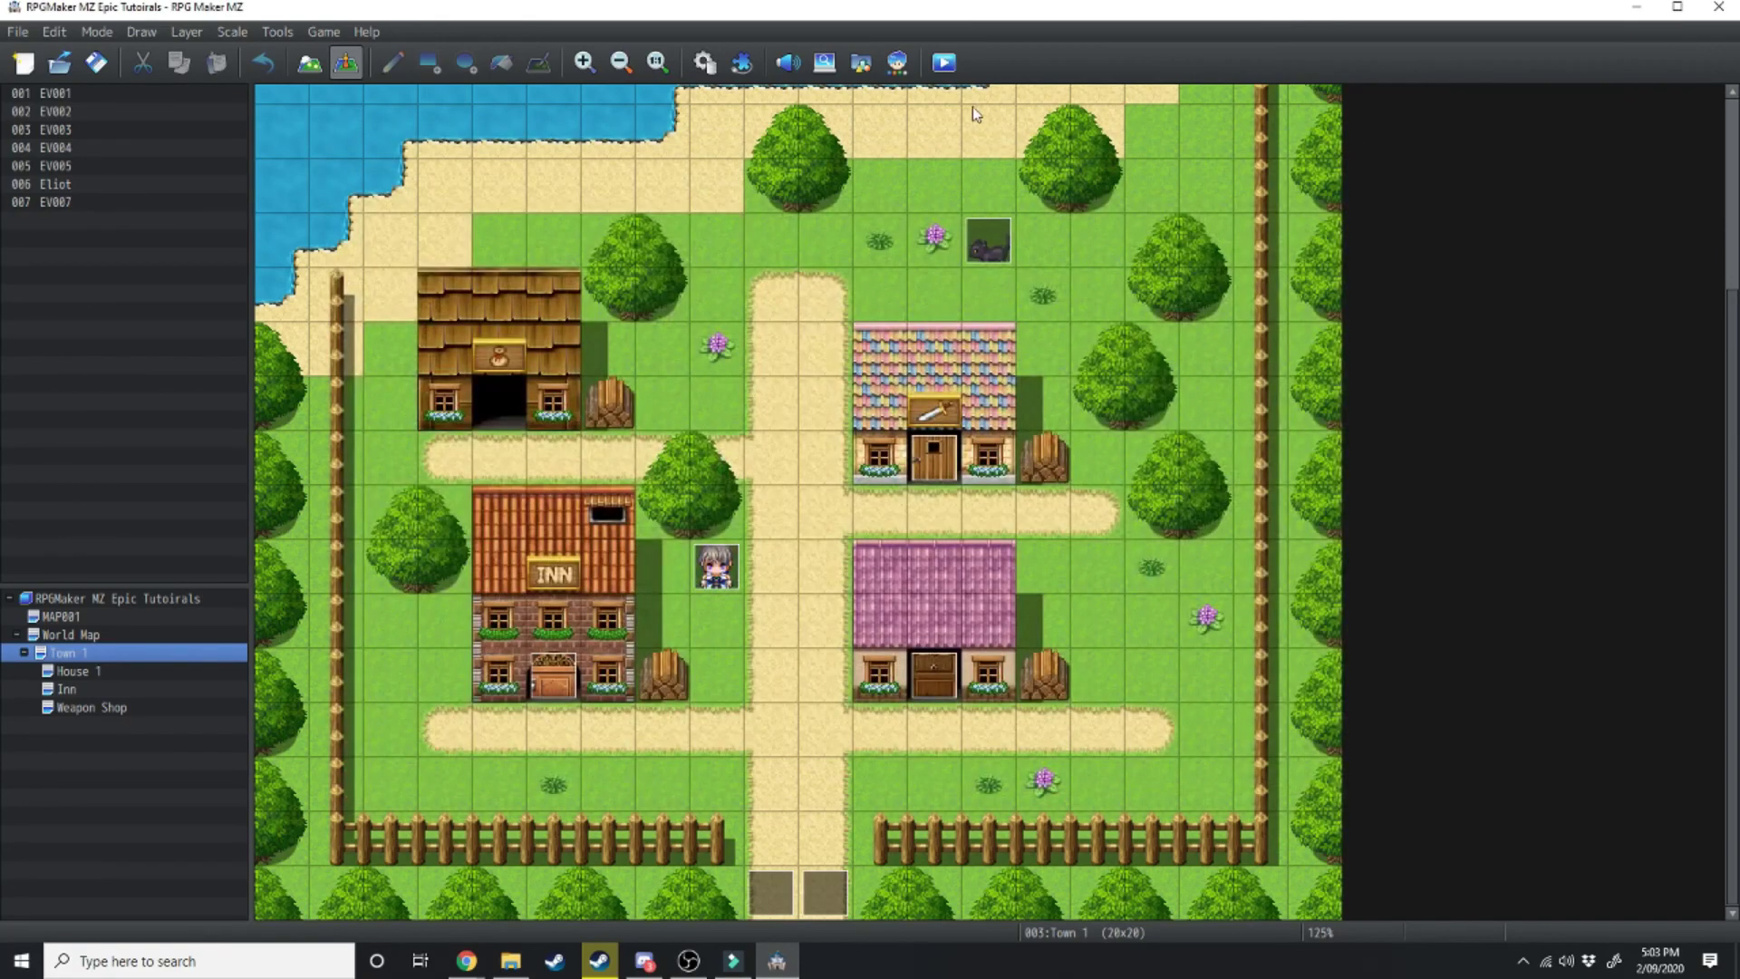
- Save the project, launch a playtest and walk the character around the Town 1 map
{"action": "left_click", "coordinate": [944, 61]}
{"action": "left_click", "coordinate": [829, 503]}
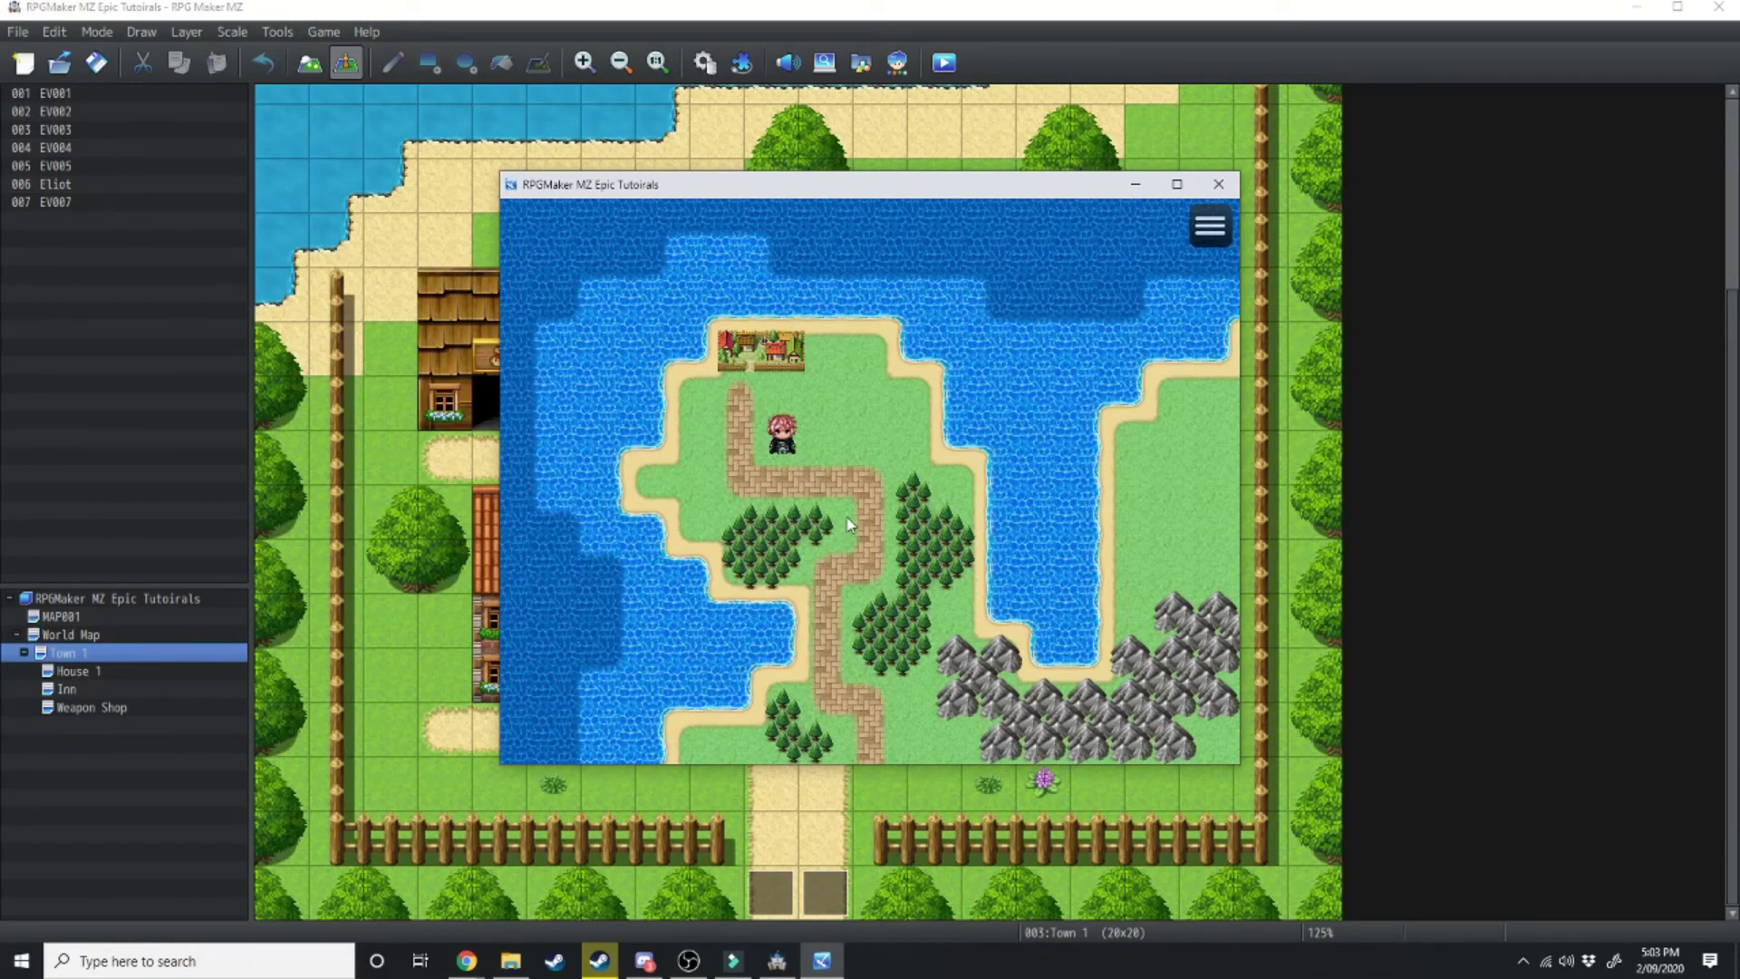
{"action": "key", "text": "Left"}
{"action": "key", "text": "Right"}
{"action": "key", "text": "Up"}
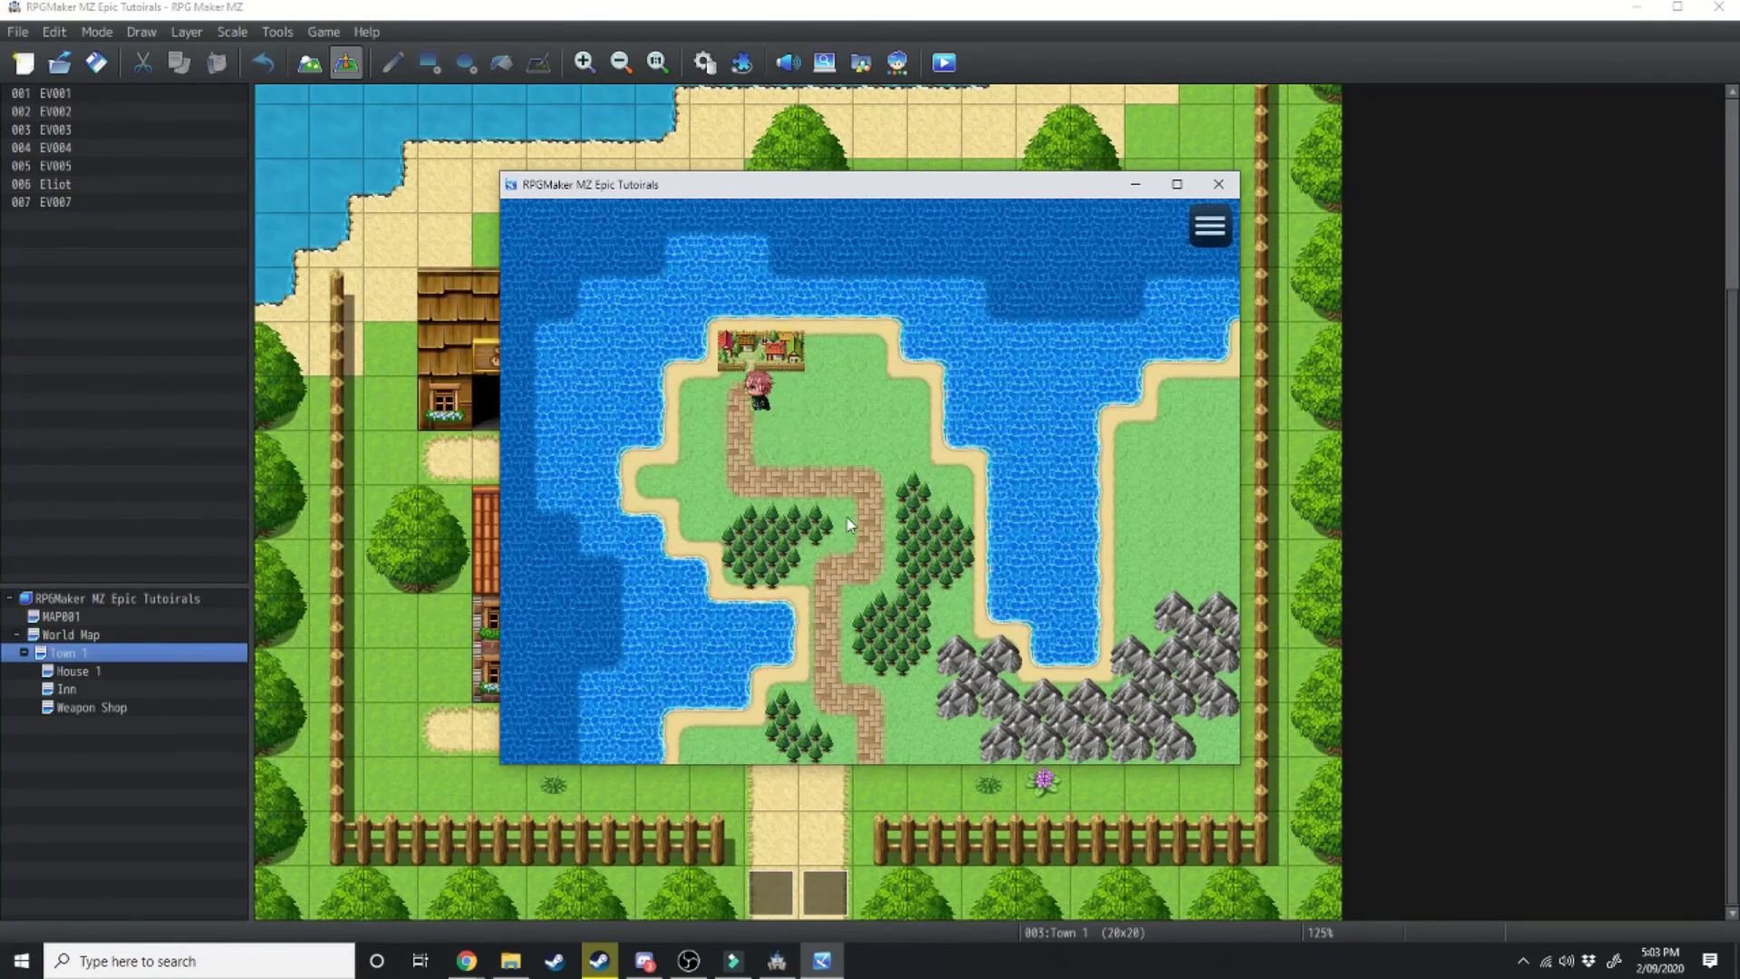
{"action": "key", "text": "Left"}
{"action": "key", "text": "Right"}
{"action": "key", "text": "Right"}
{"action": "key", "text": "Down"}
- Open the in-game menu showing Asheula alone in the party as a level 1 Swordsman
{"action": "key", "text": "Up"}
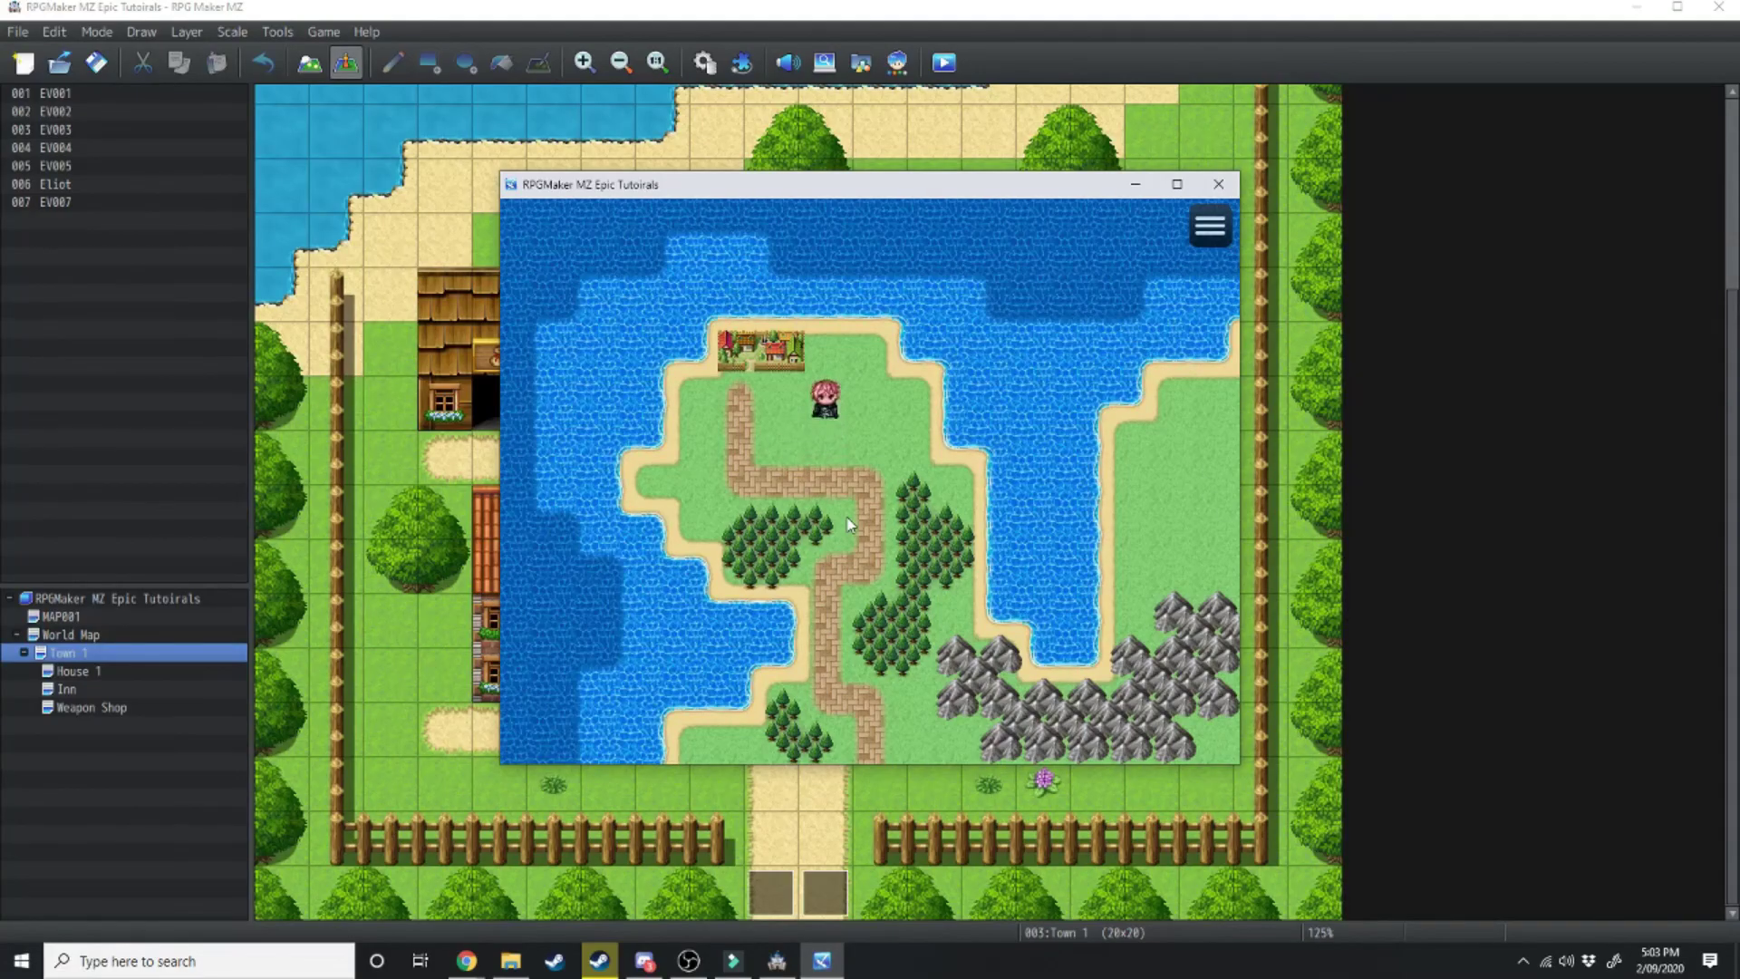
{"action": "key", "text": "Down"}
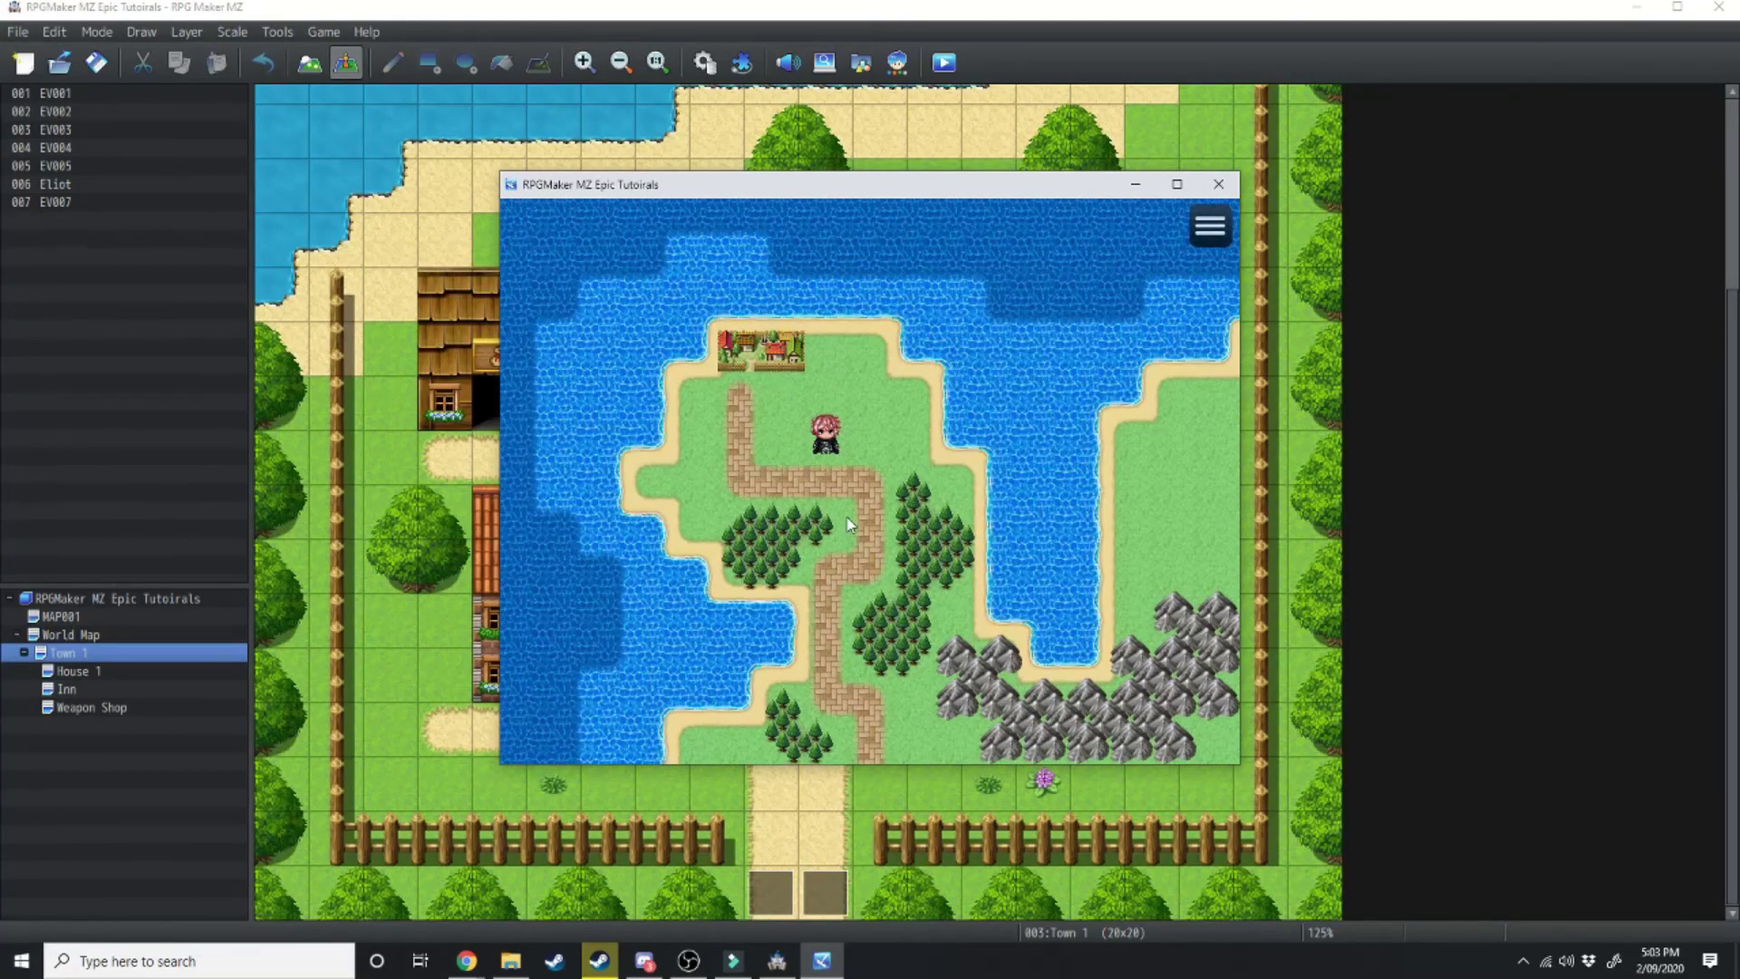
{"action": "key", "text": "Escape"}
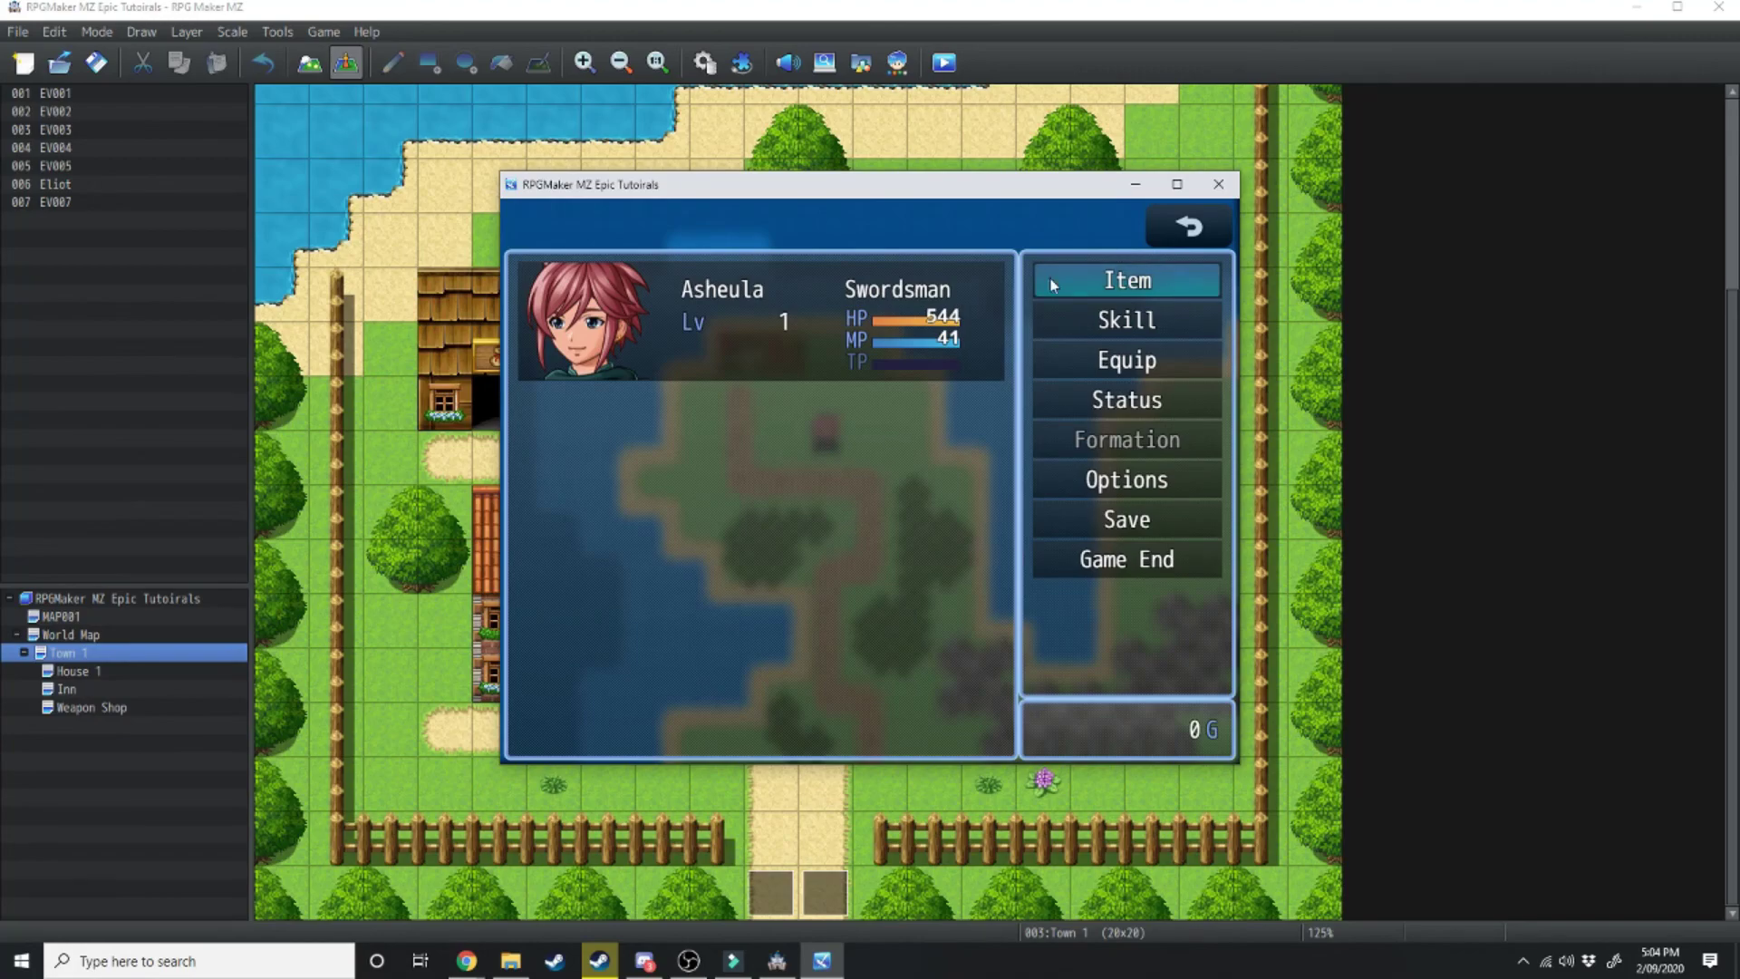
{"action": "left_click", "coordinate": [1218, 184]}
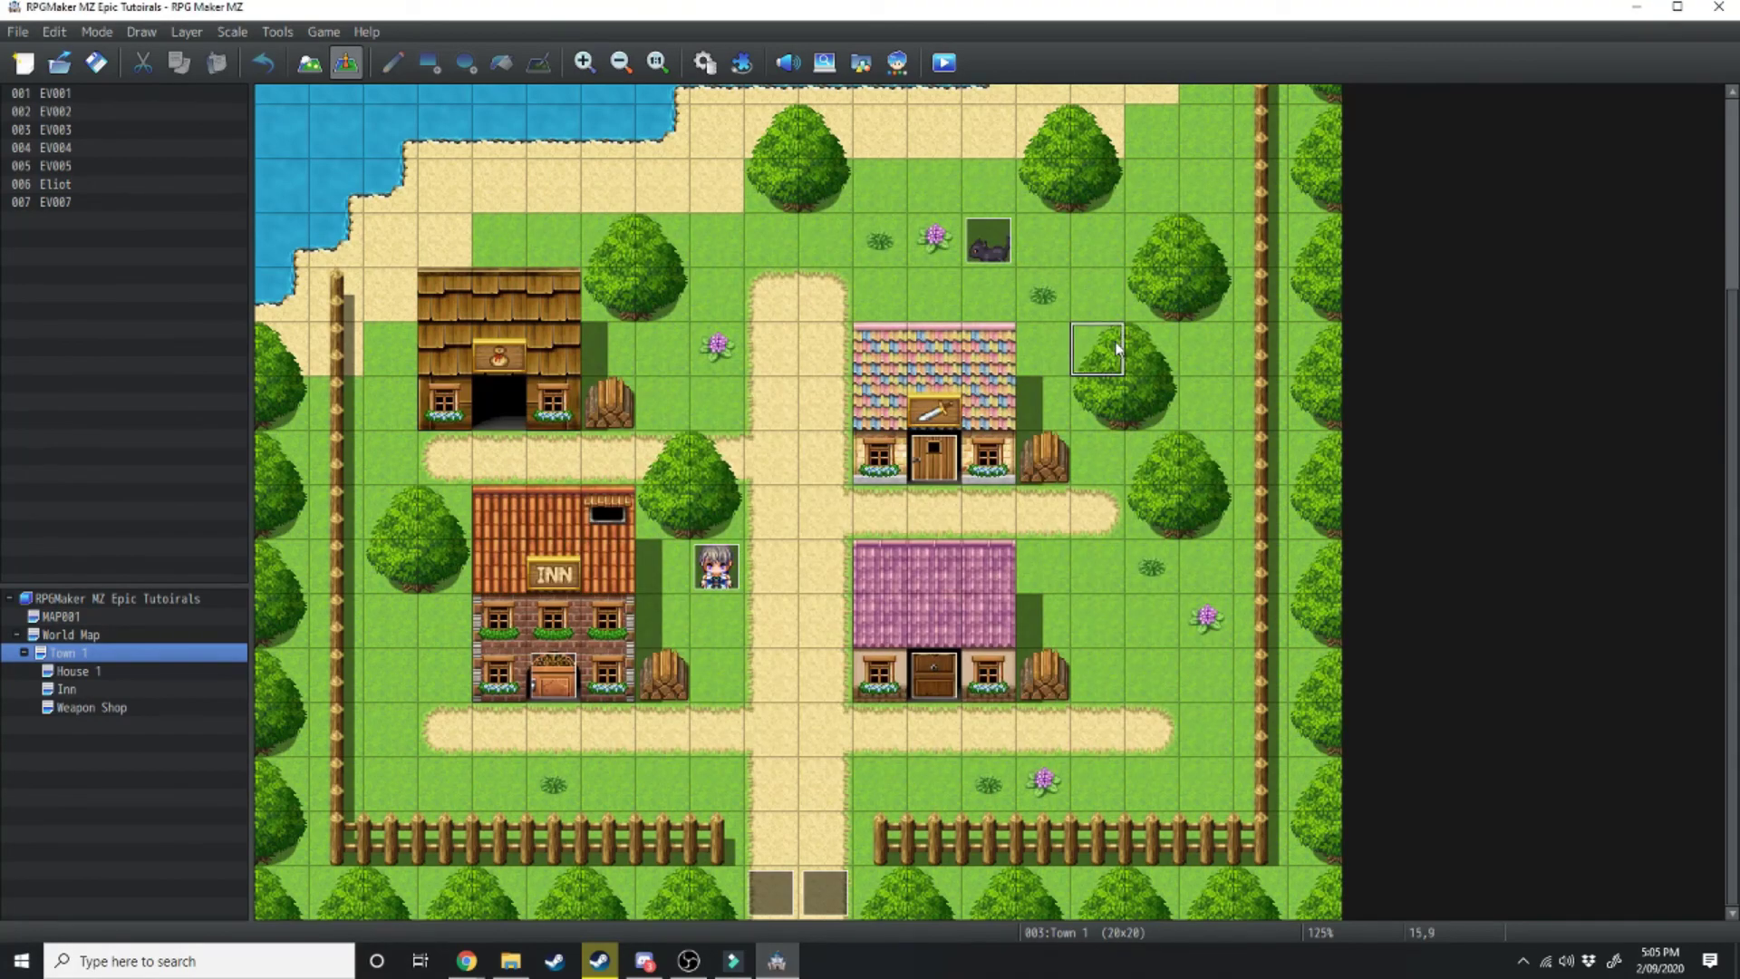